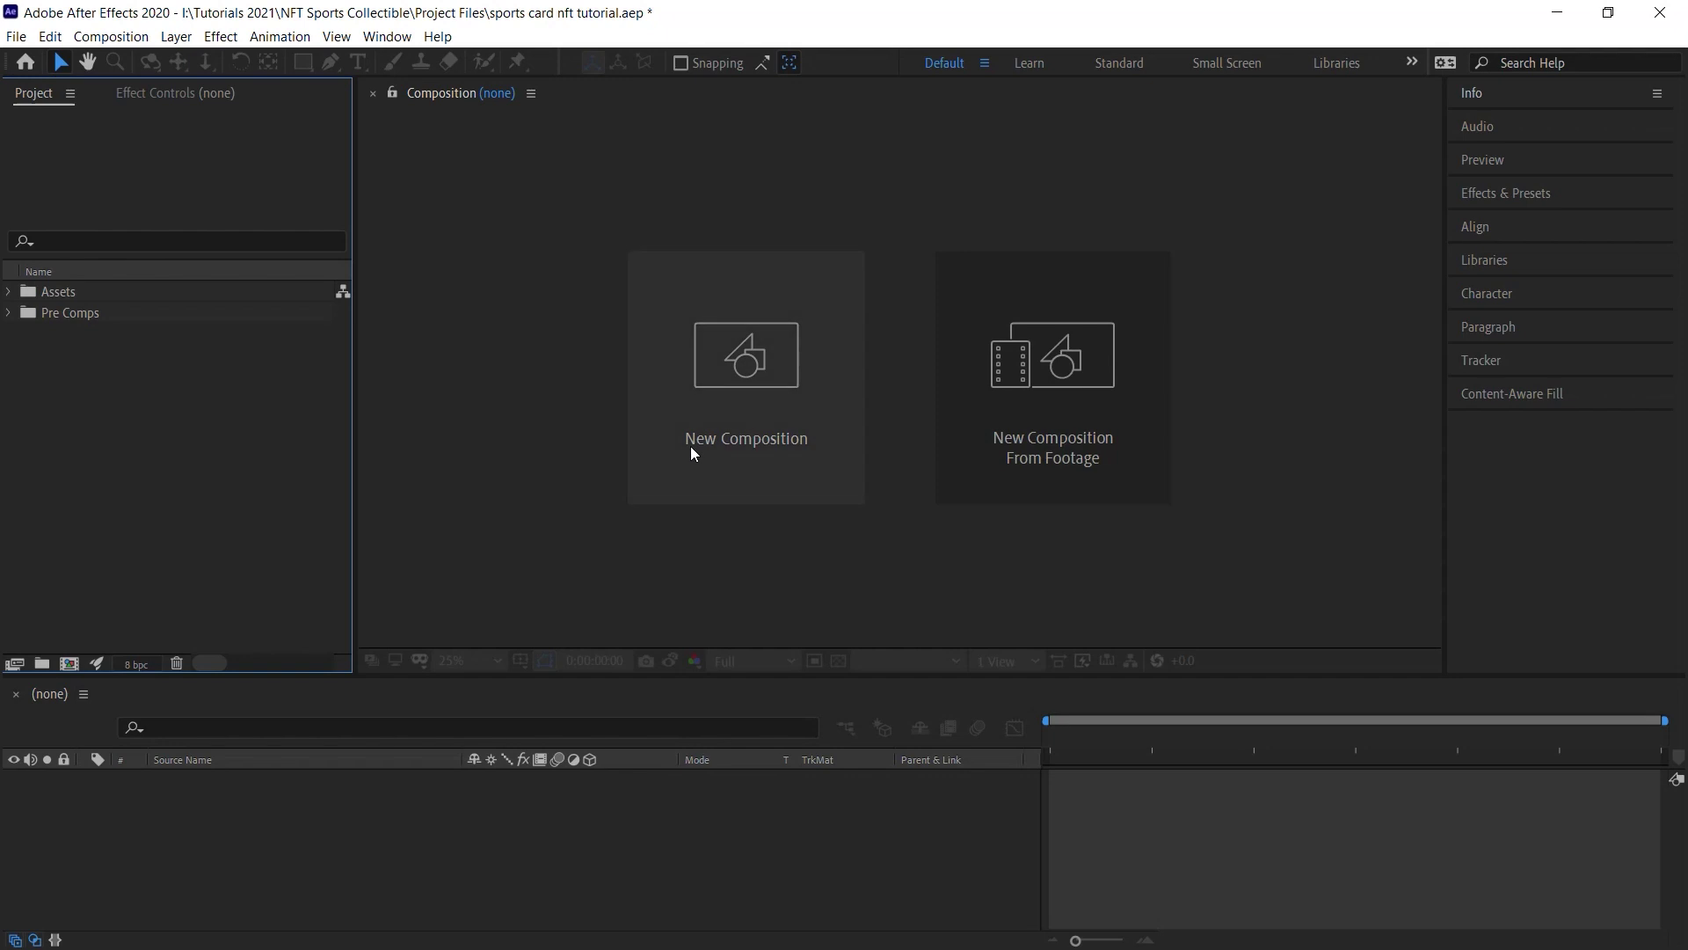
Set up a Back BG composition from the HDTV 1080 29.97 preset, 700 wide, 10 seconds long.
left_click(835, 382)
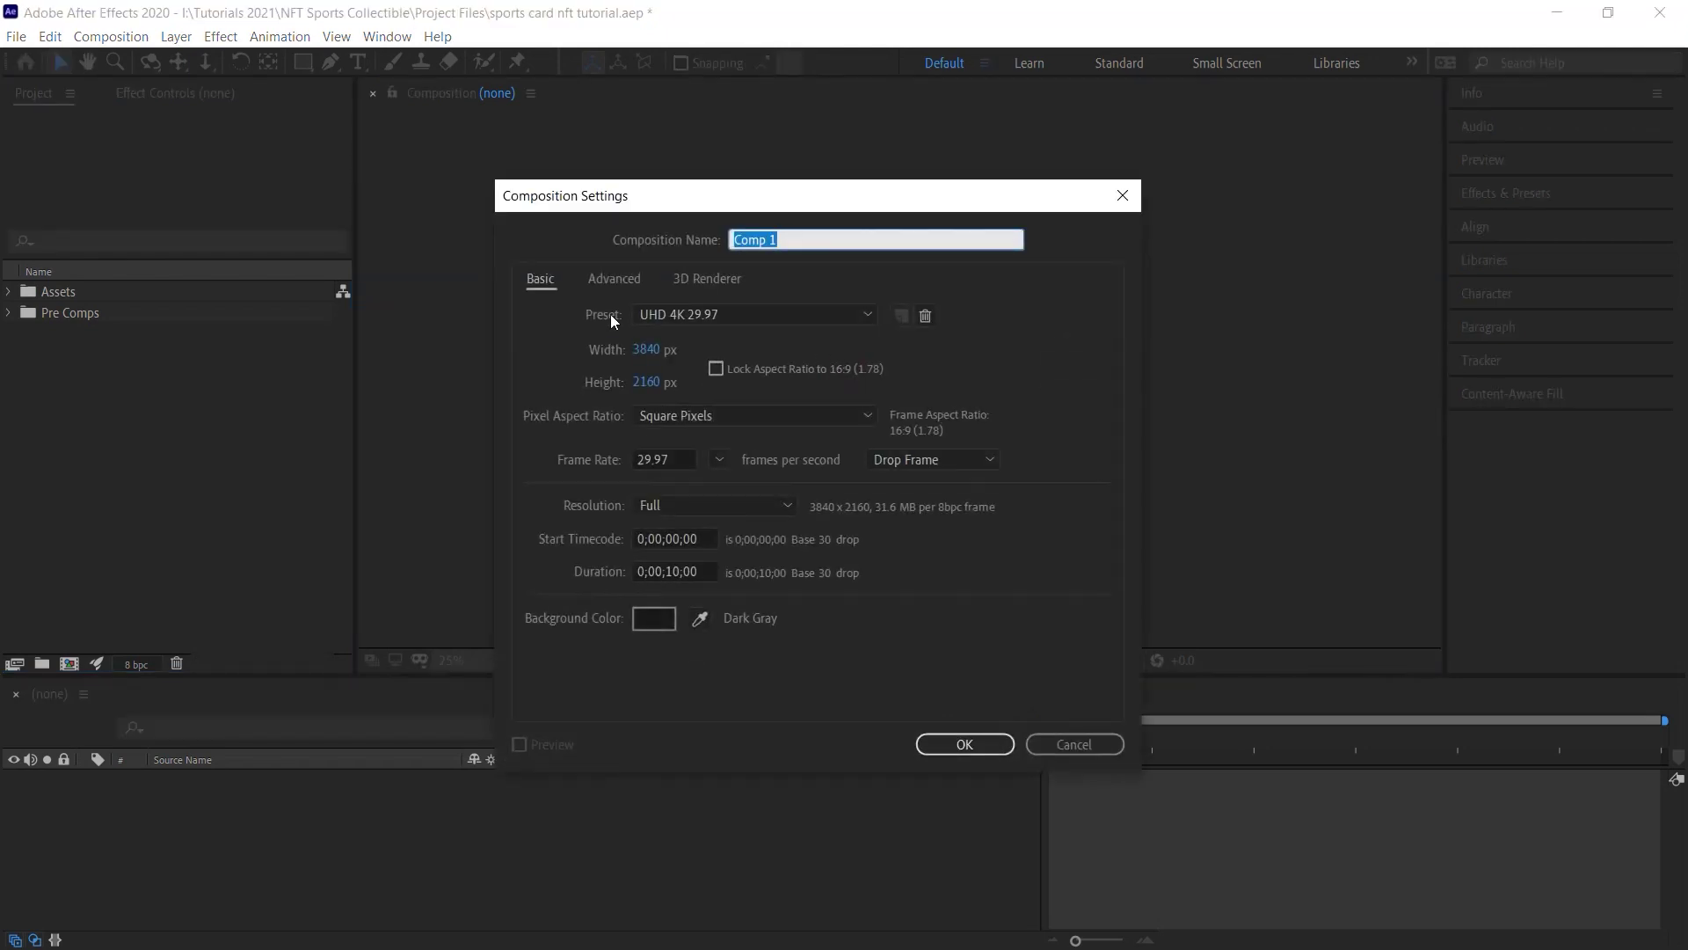
left_click(599, 314)
left_click(708, 314)
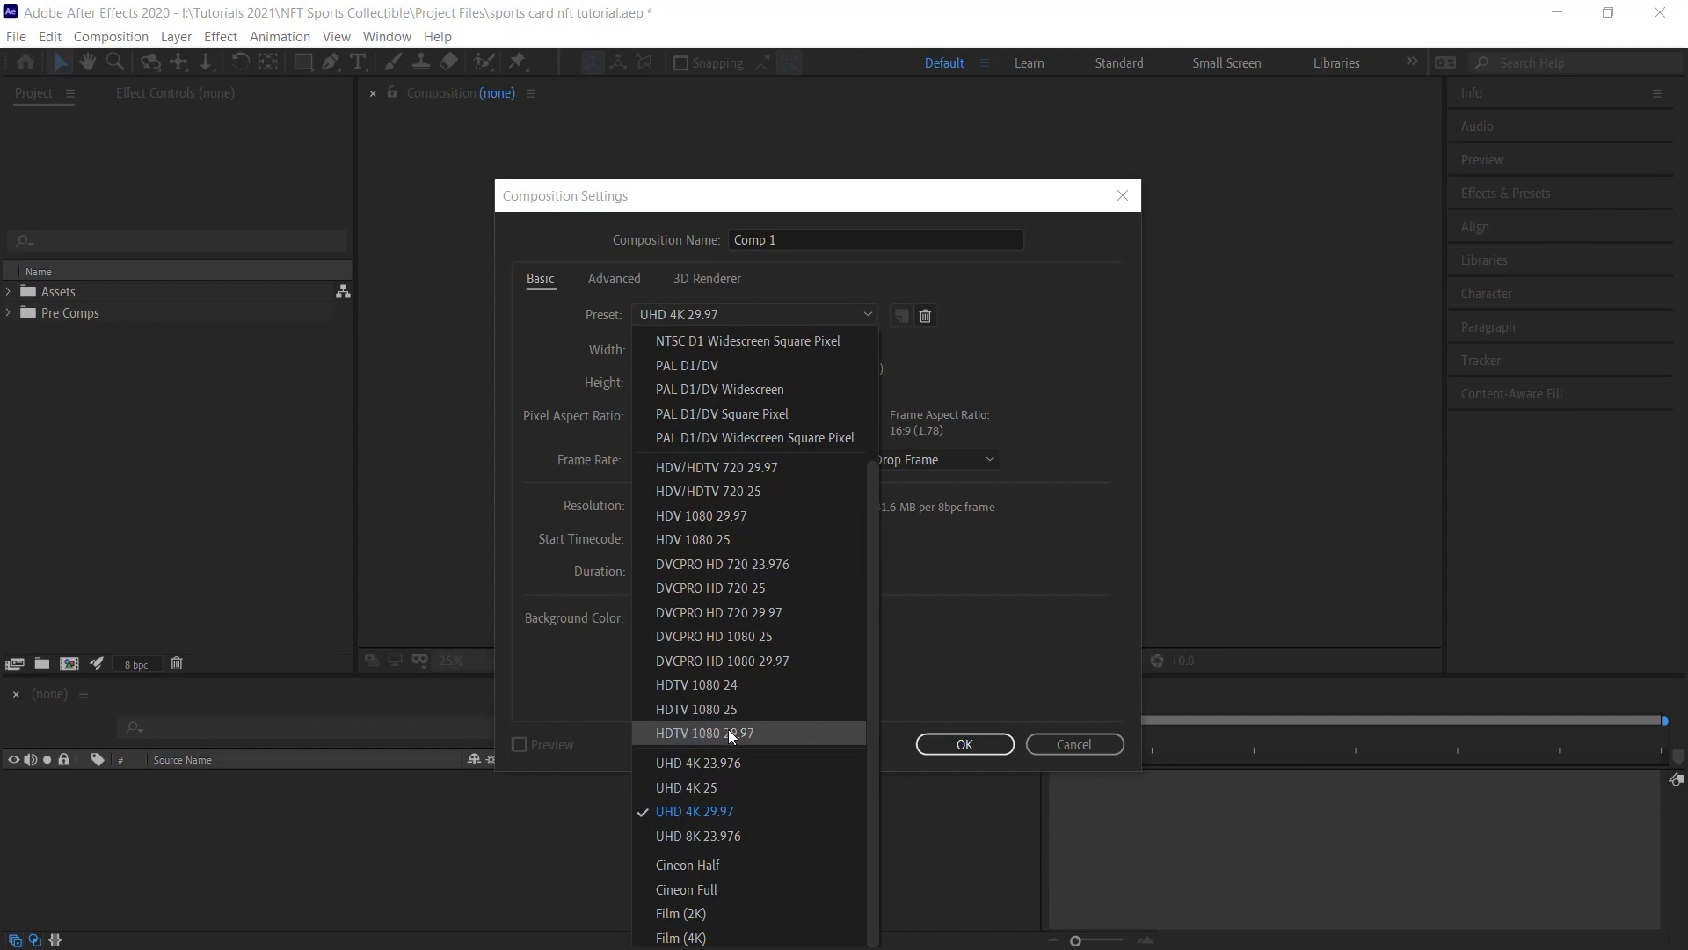
left_click(757, 733)
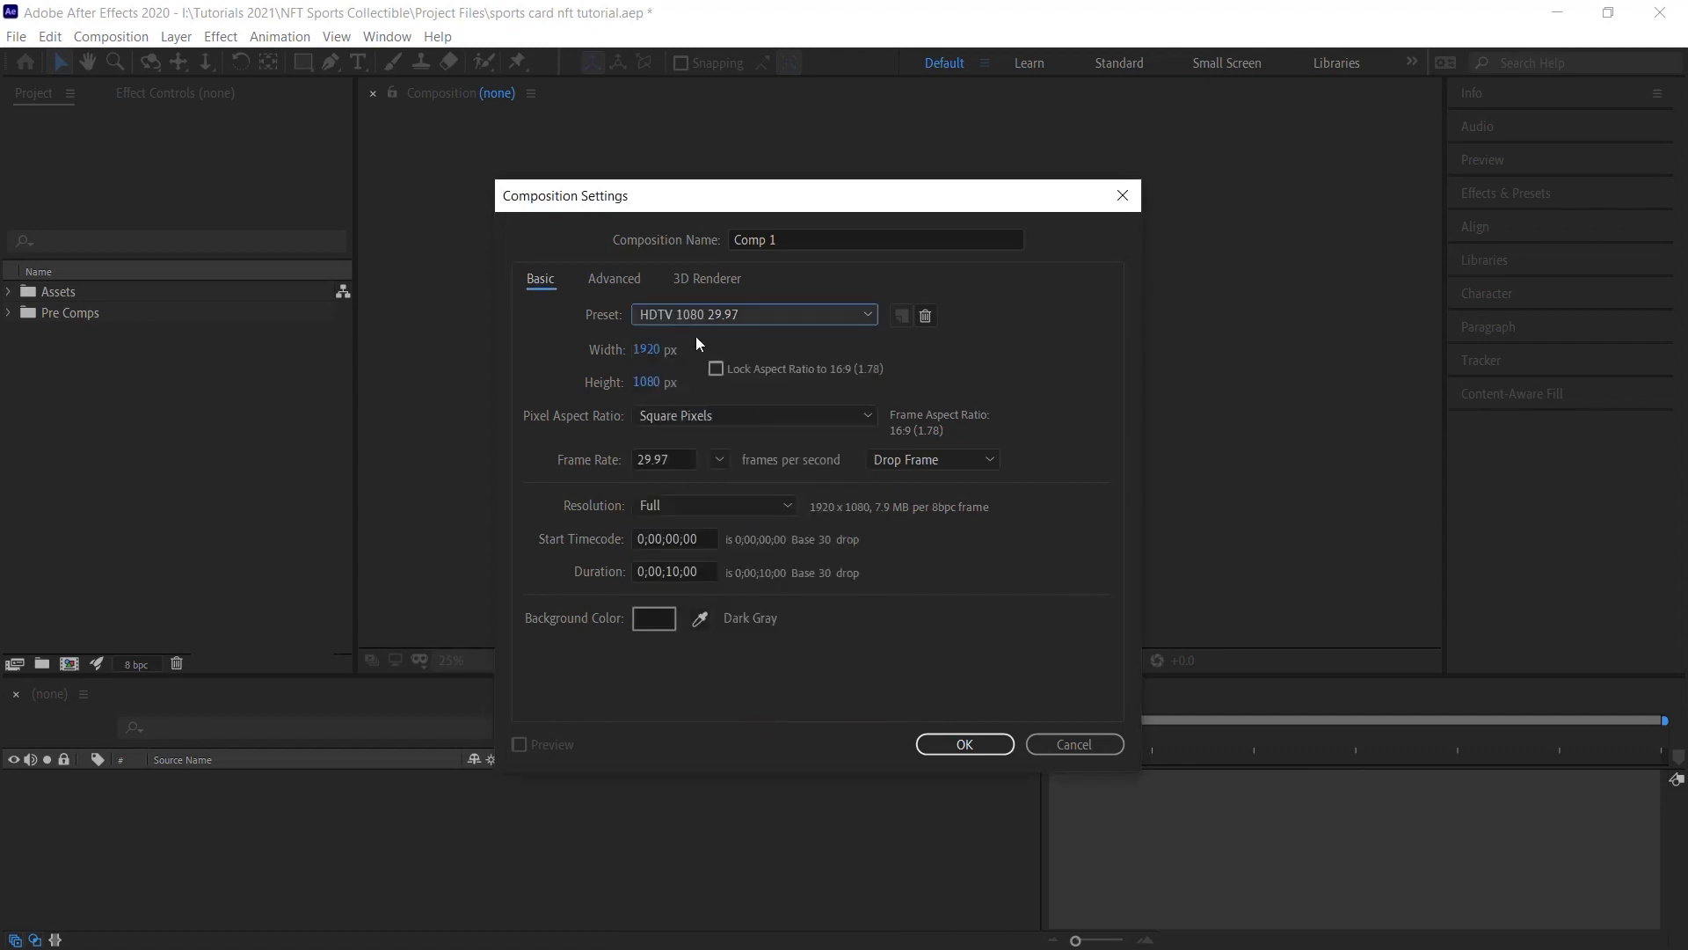
left_click(652, 350)
type("700")
left_click_drag(793, 237, 711, 194)
type("Back BG")
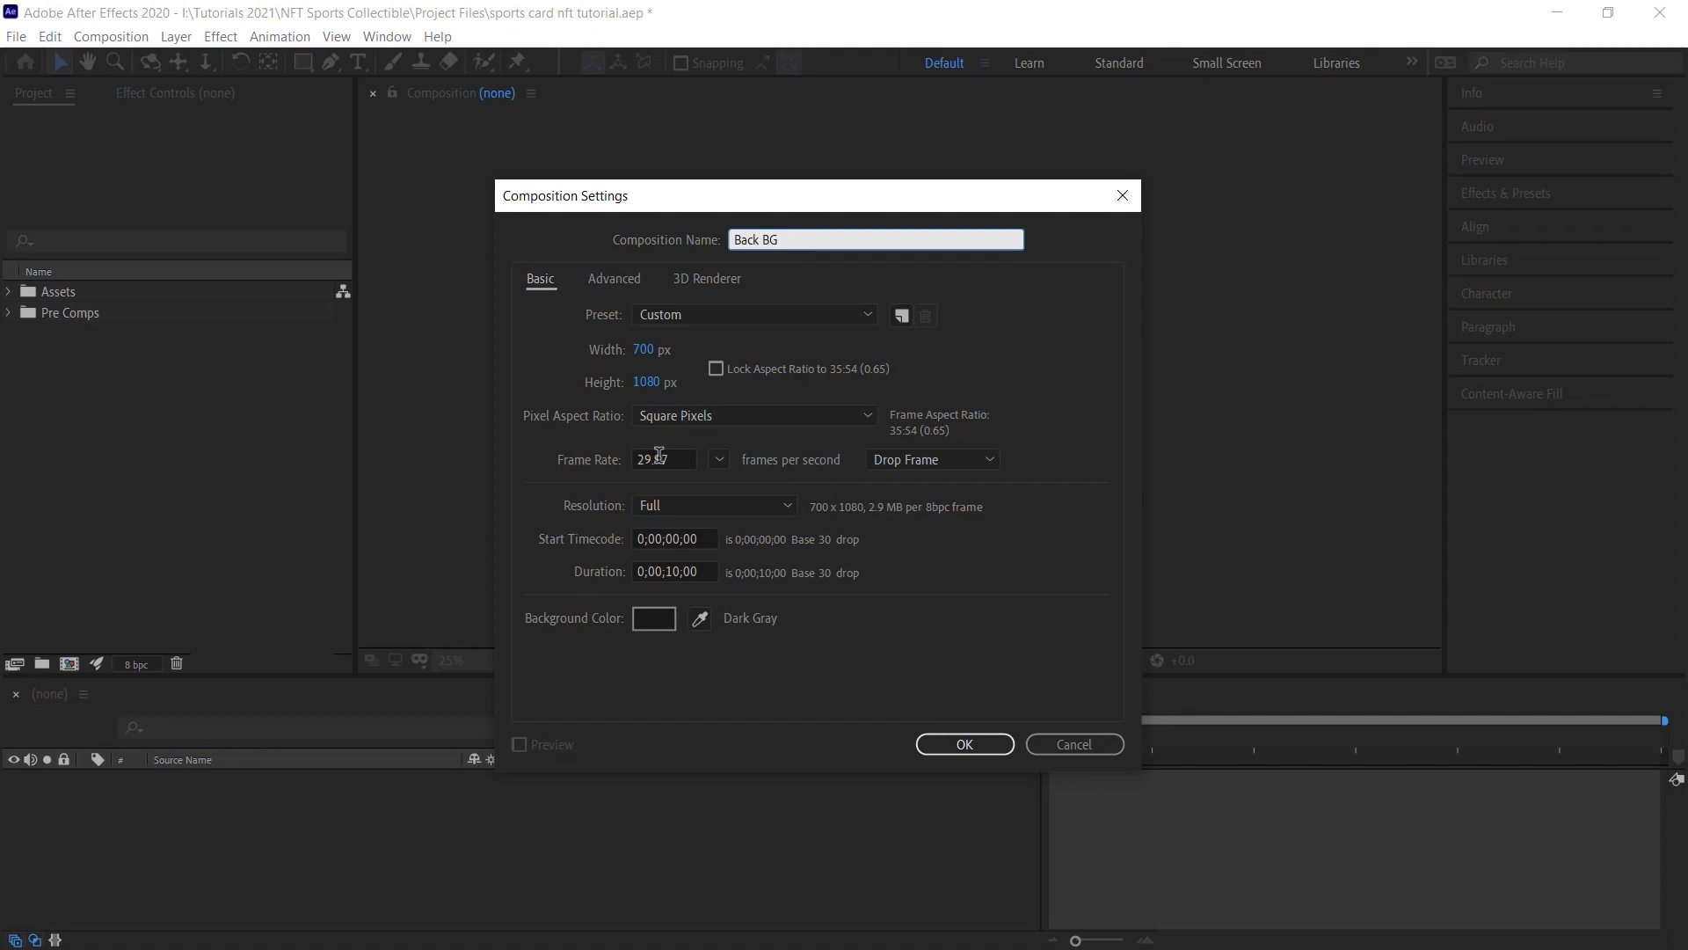
left_click_drag(682, 463, 648, 457)
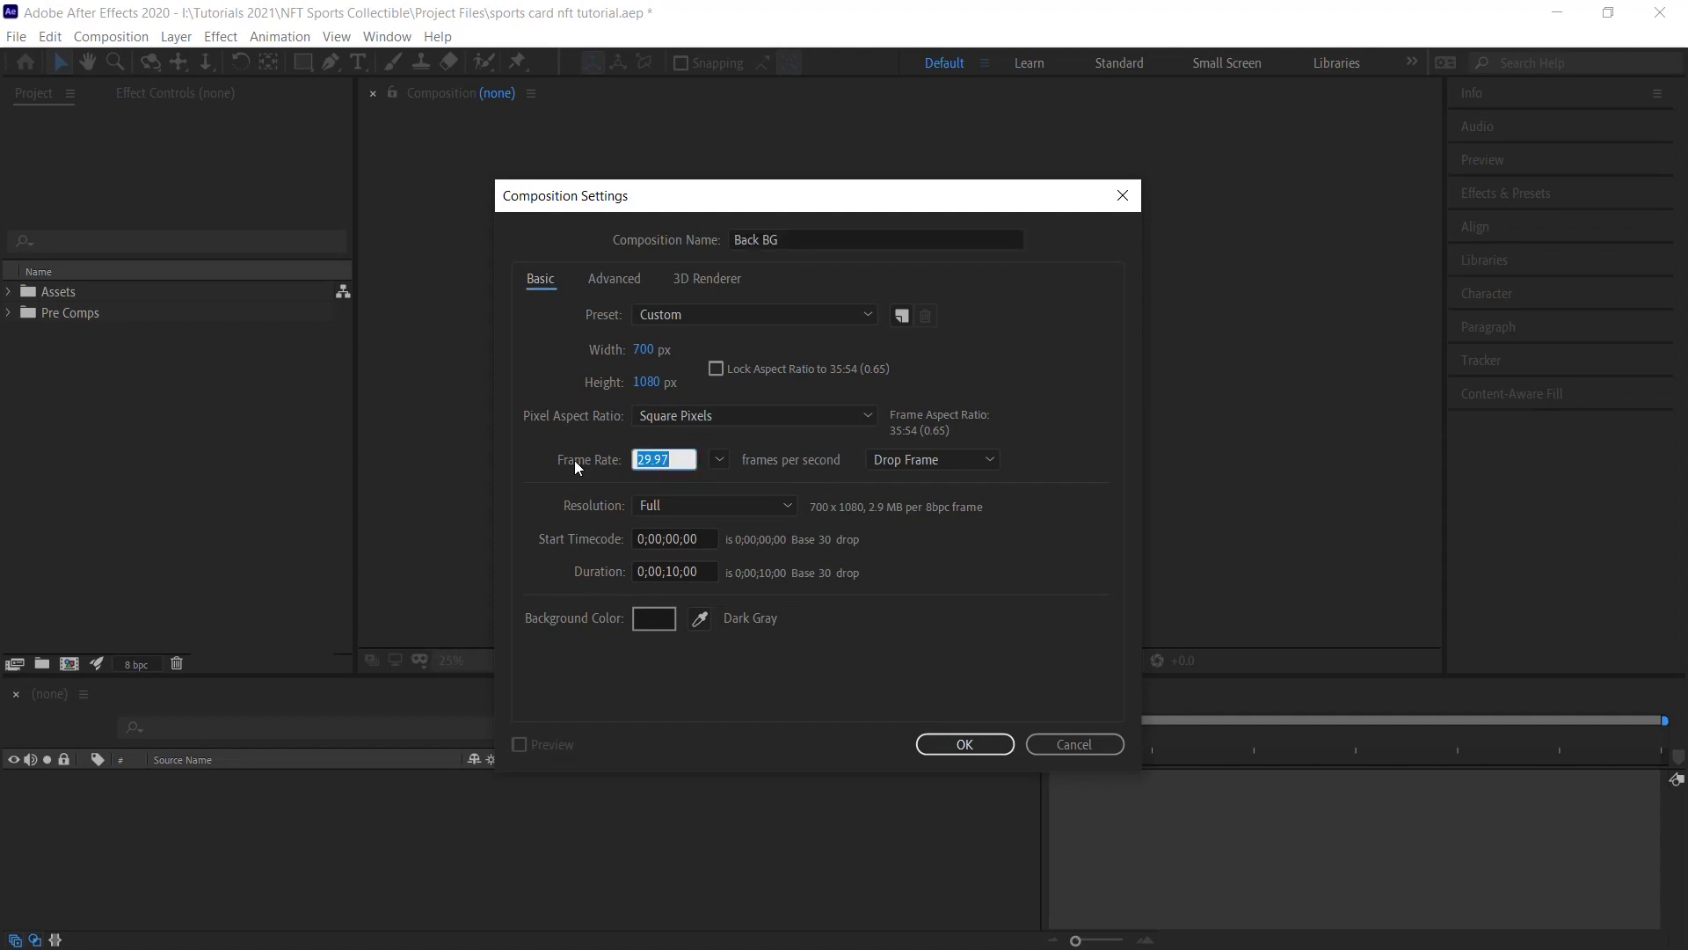
left_click(721, 460)
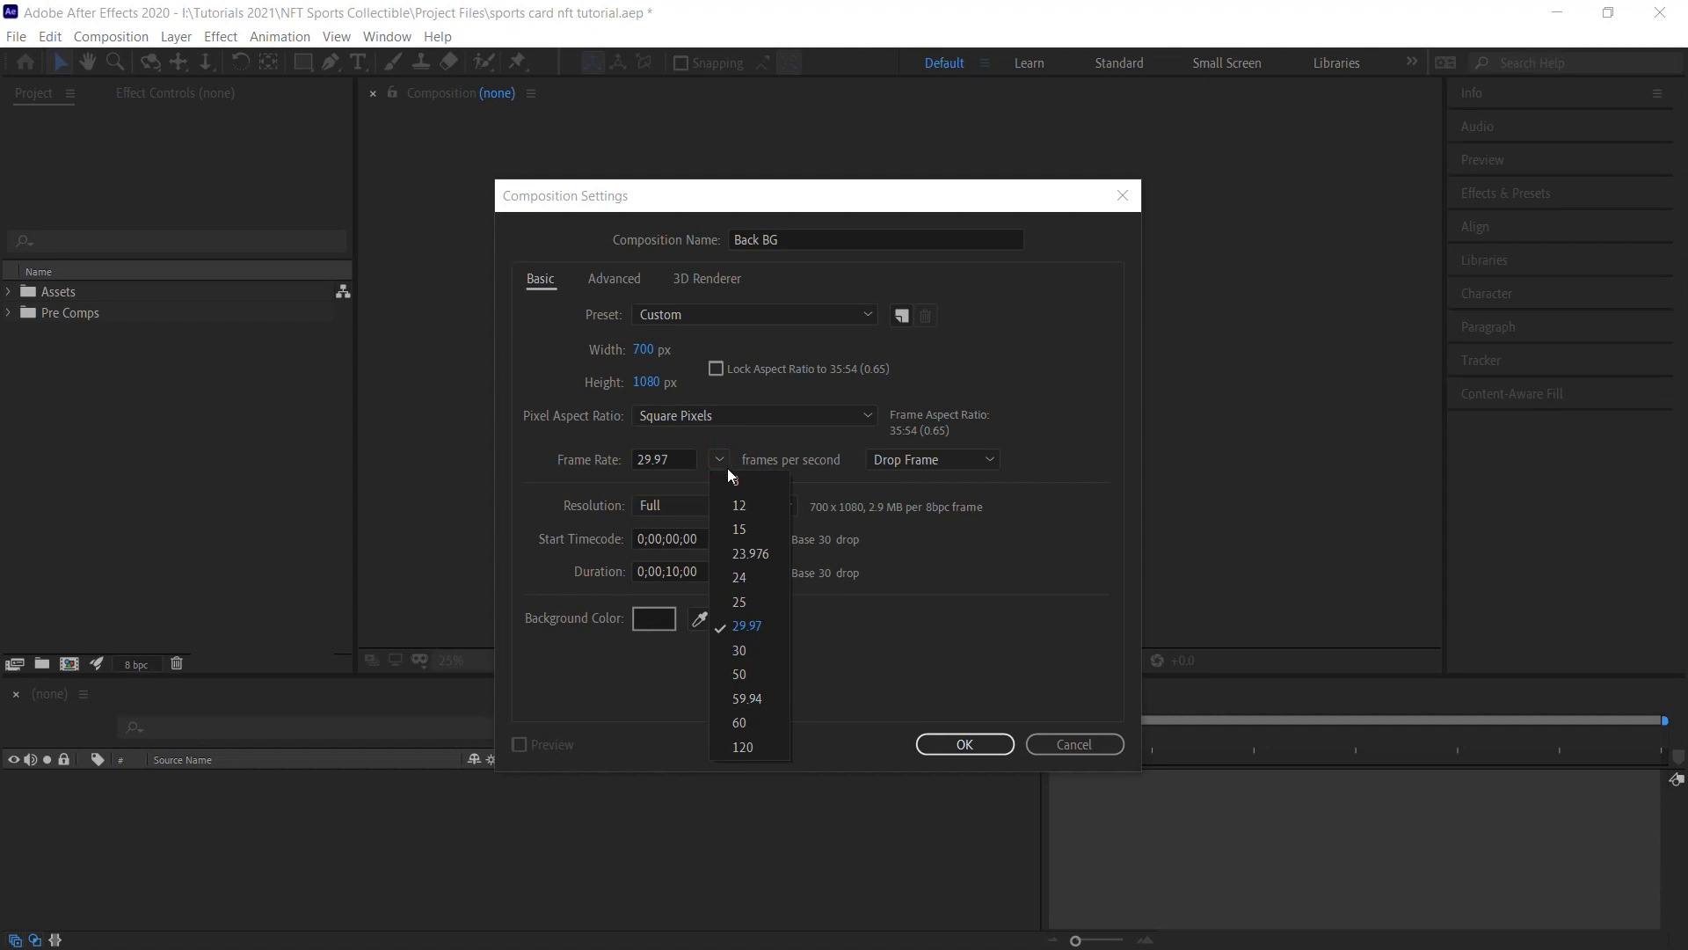
left_click(936, 573)
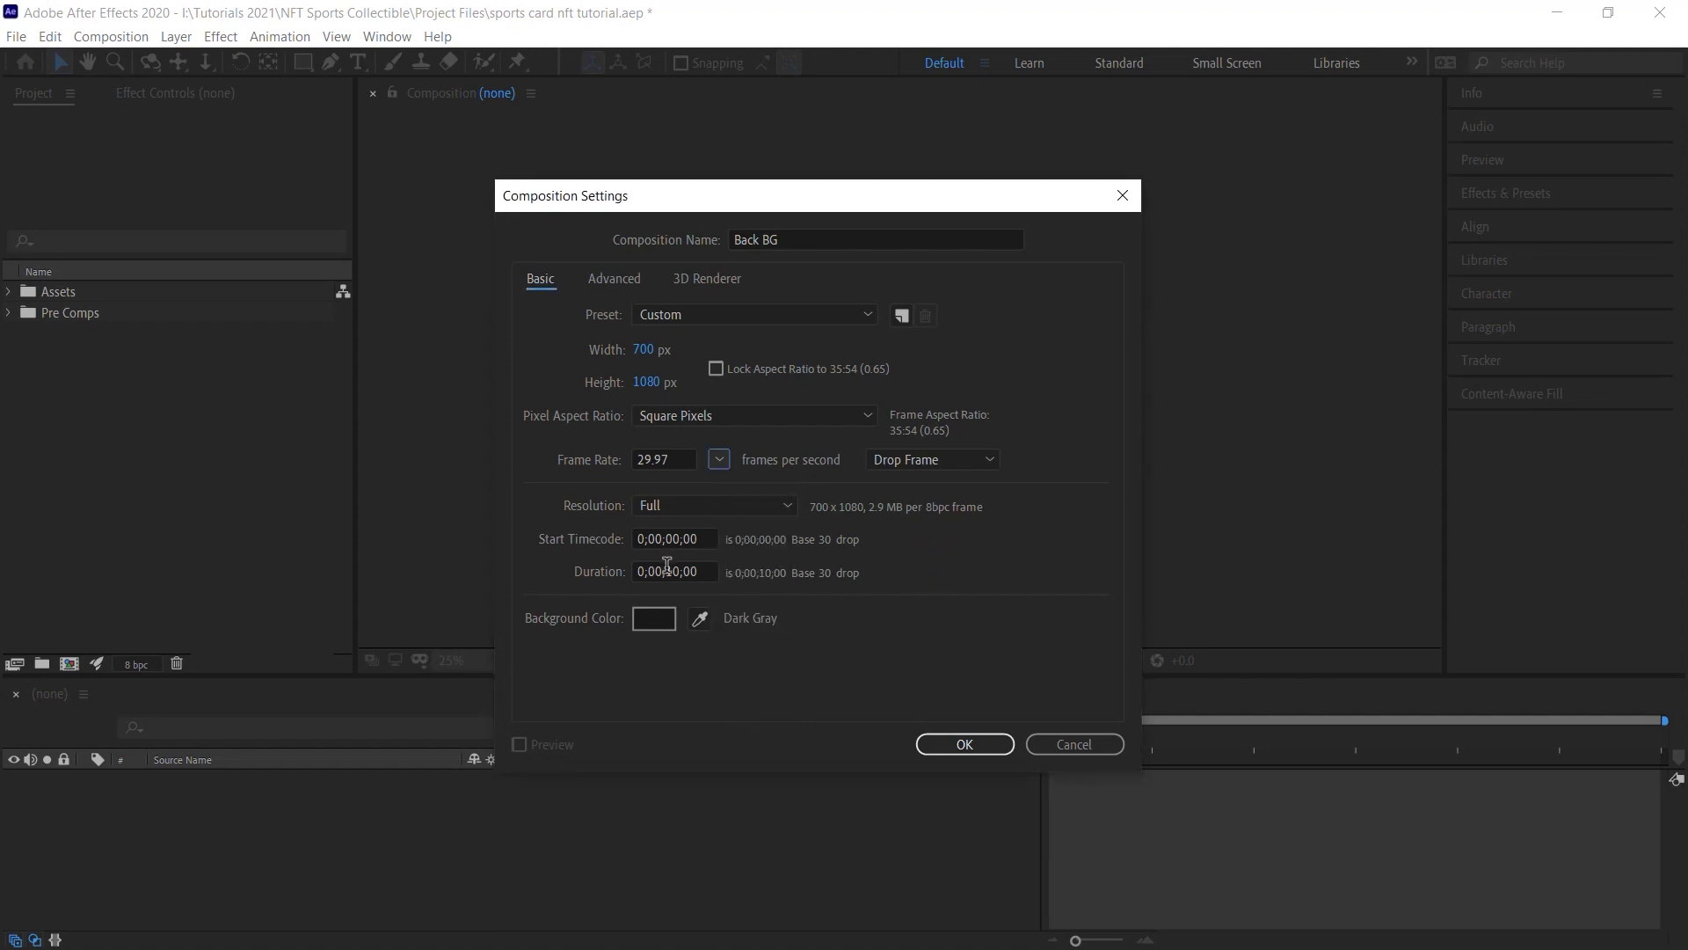
left_click_drag(666, 571, 713, 565)
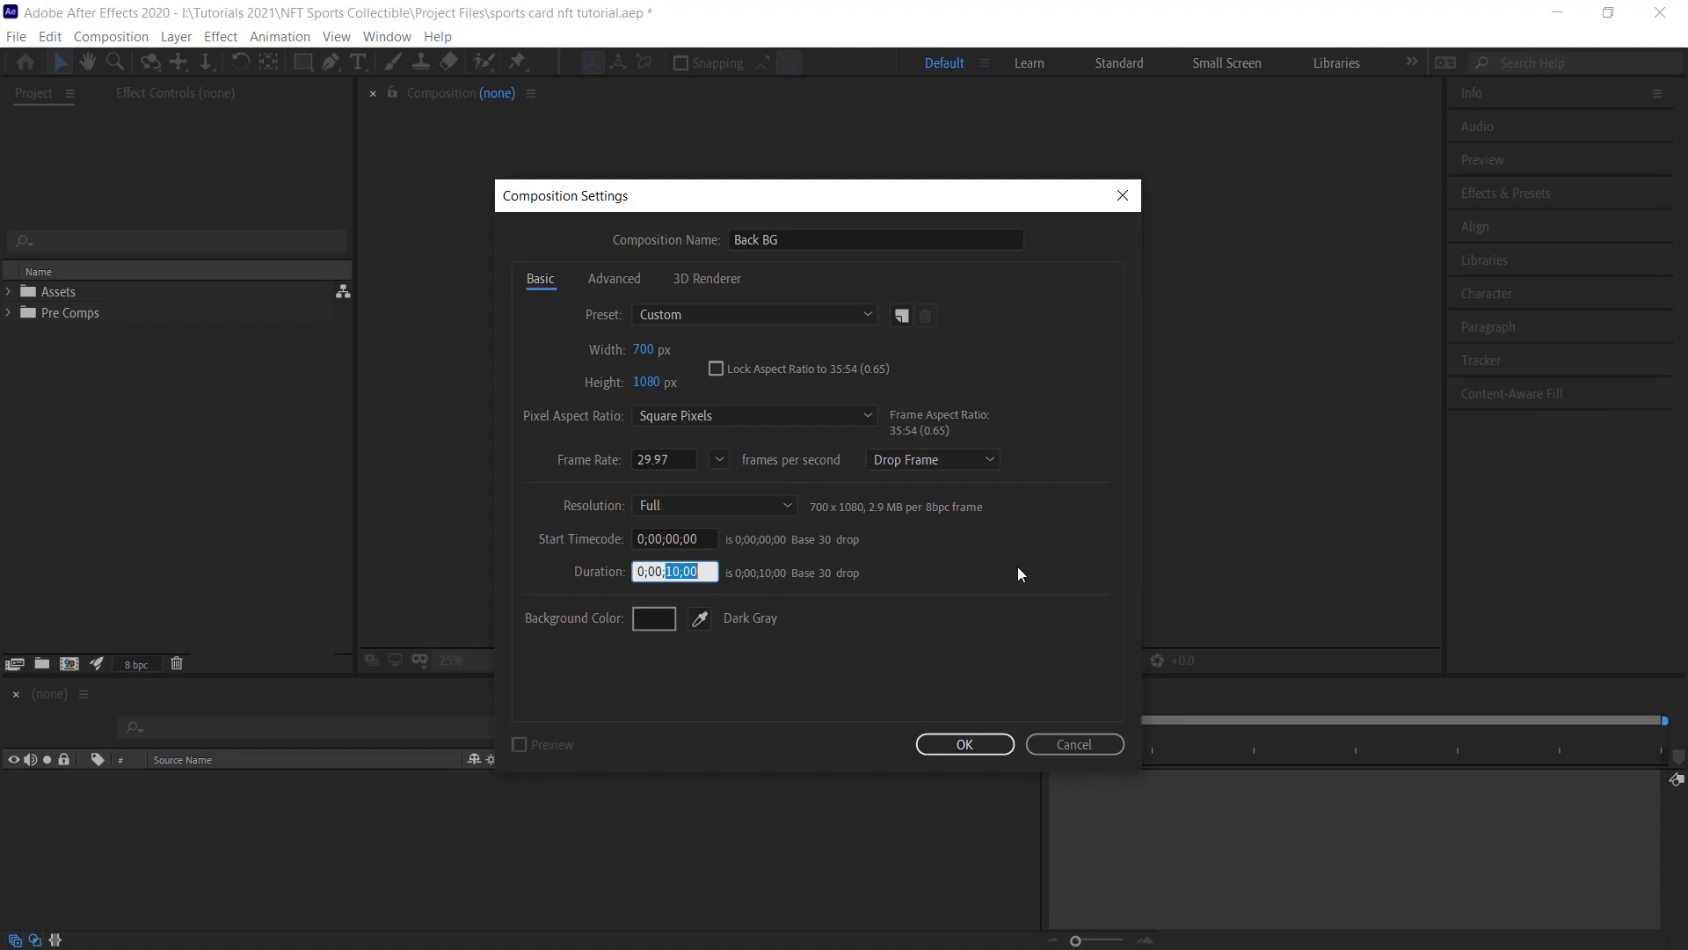
Confirm Back BG, then add hotel-miami.webp from Assets > Images and nudge it slightly left.
left_click(972, 743)
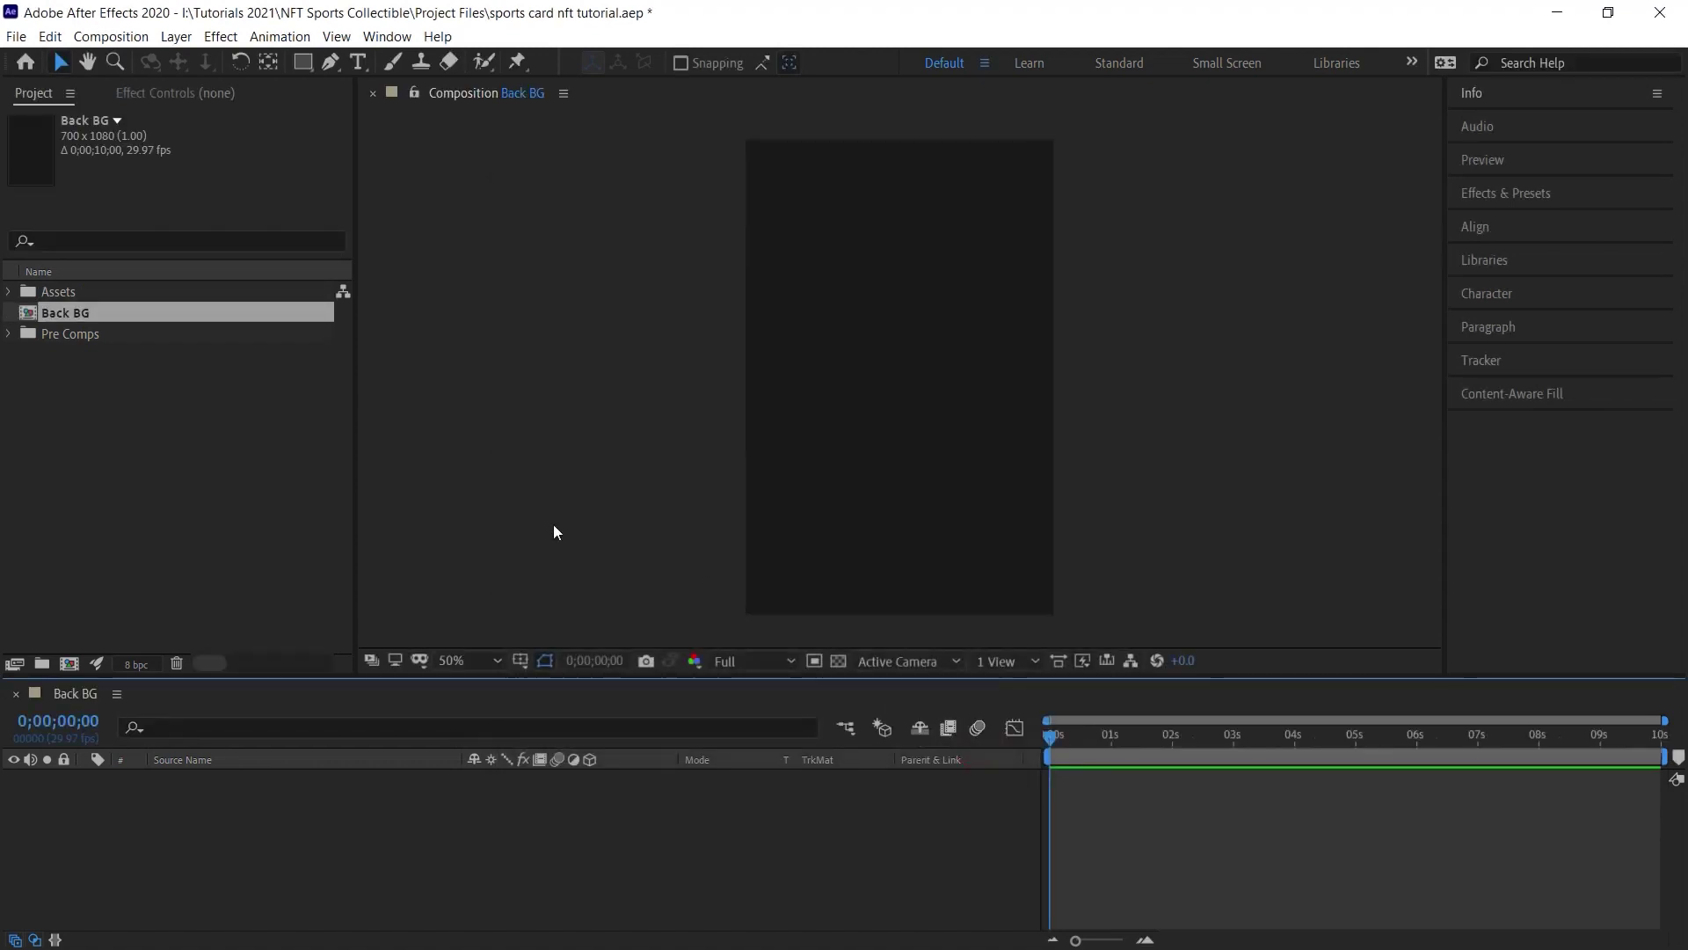
left_click(9, 291)
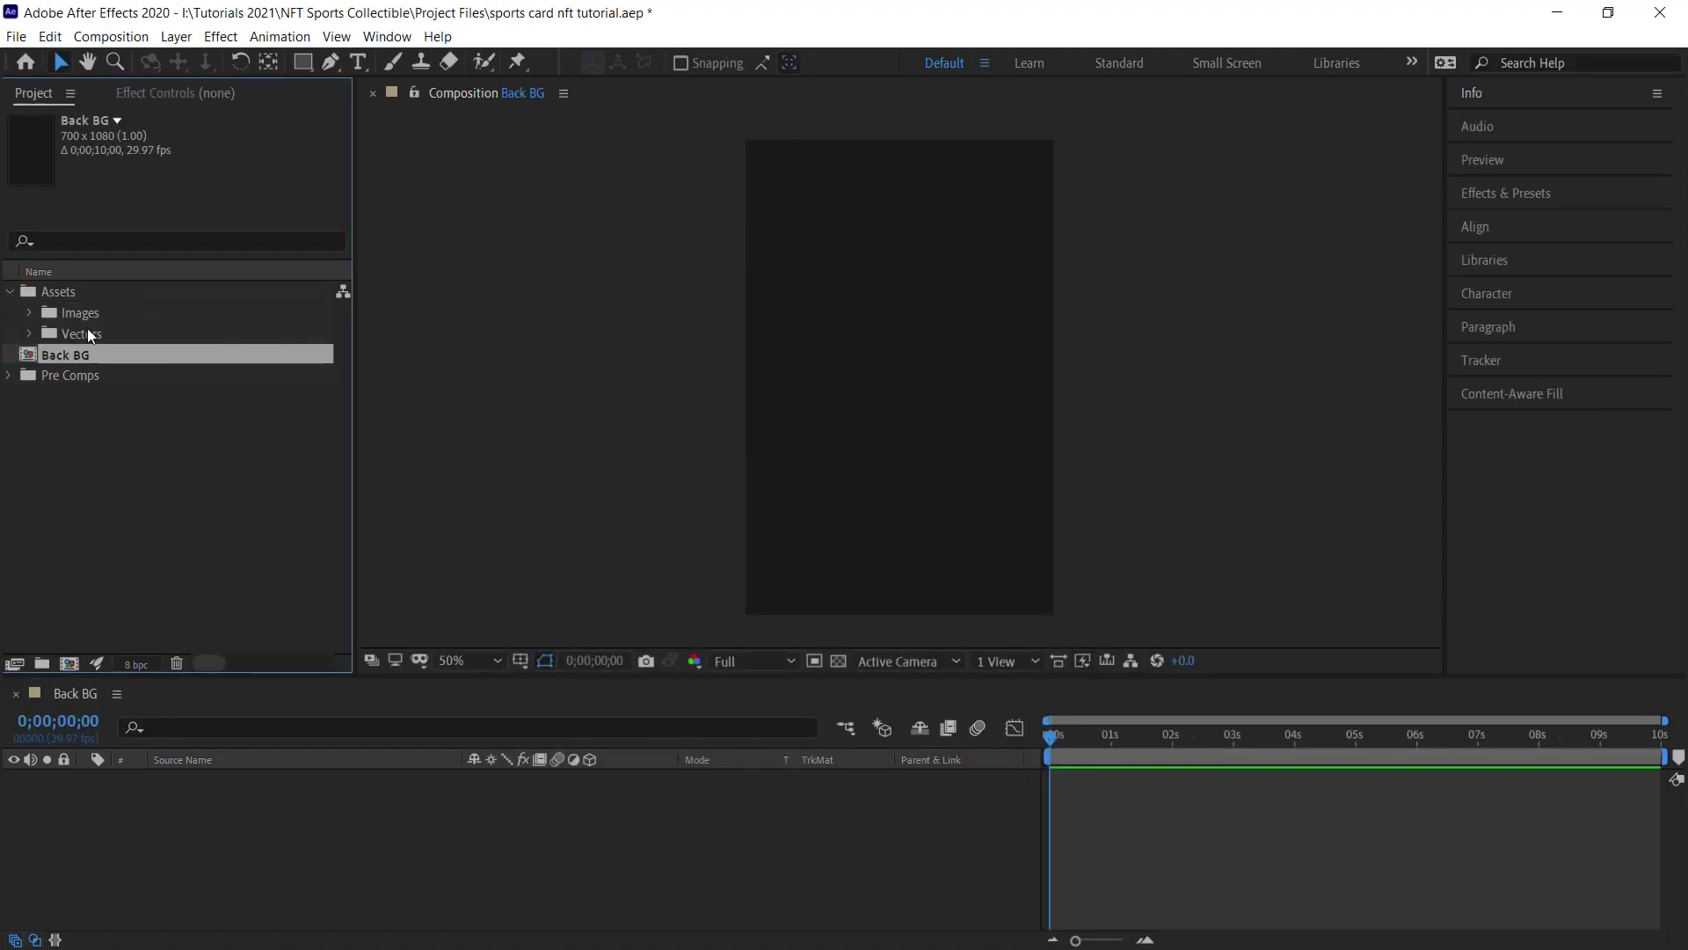
left_click(29, 312)
left_click_drag(150, 394, 281, 836)
left_click_drag(997, 444, 969, 410)
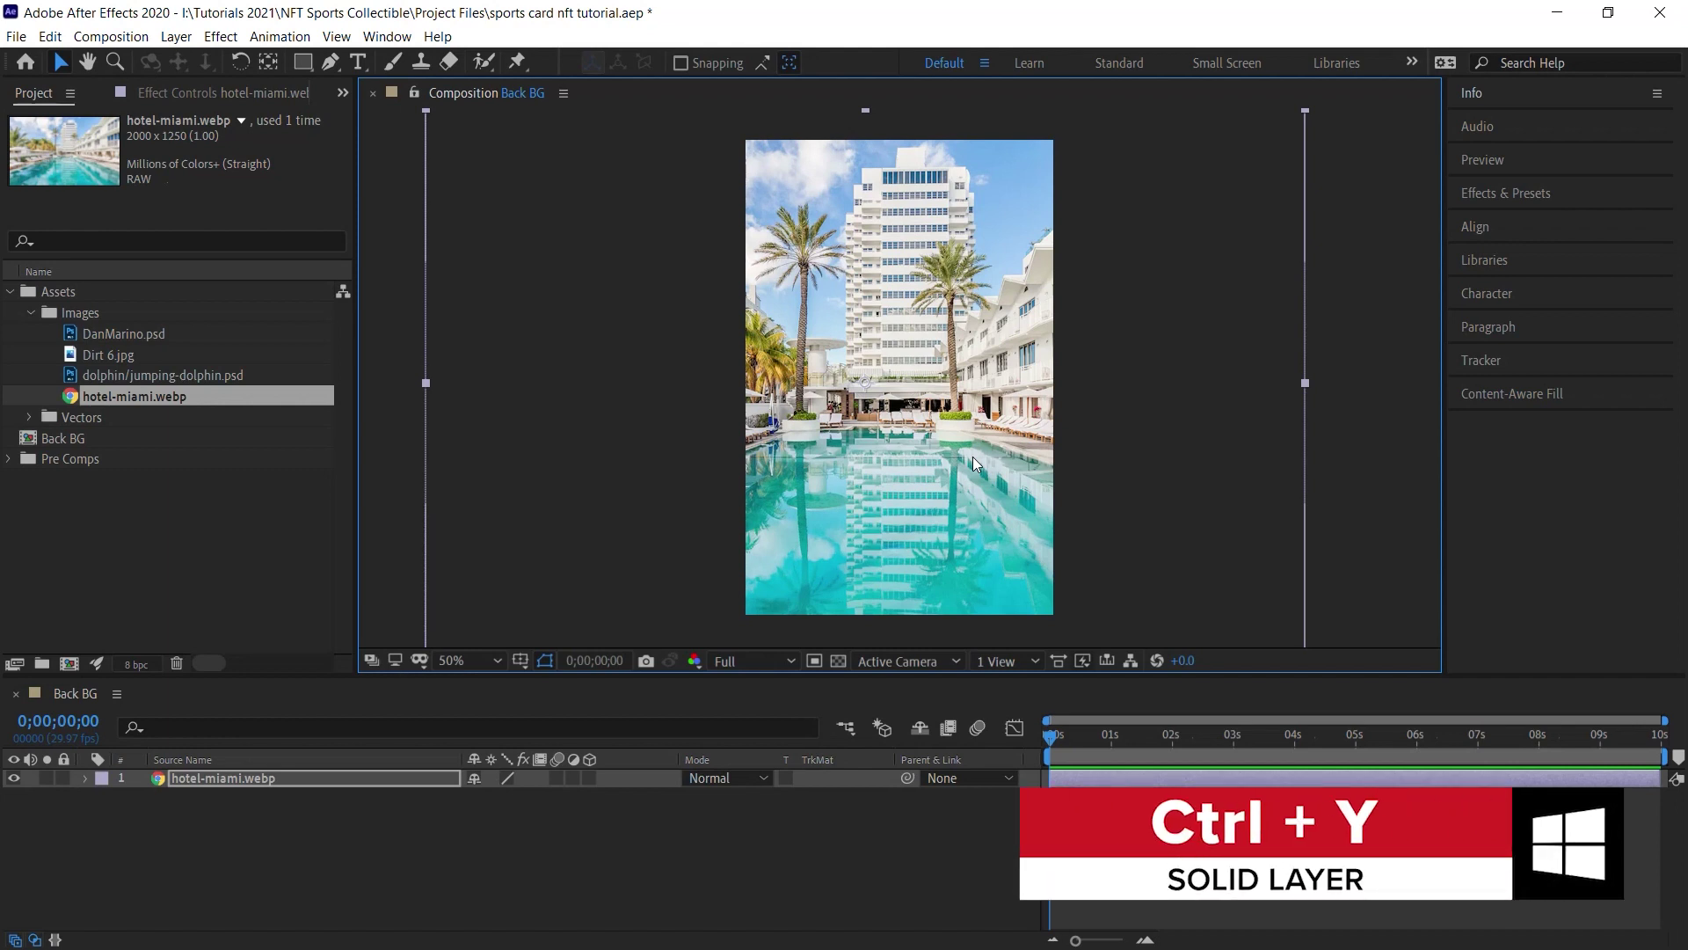
Add a comp-sized black solid above the hotel photo.
key("ctrl+y")
left_click(766, 540)
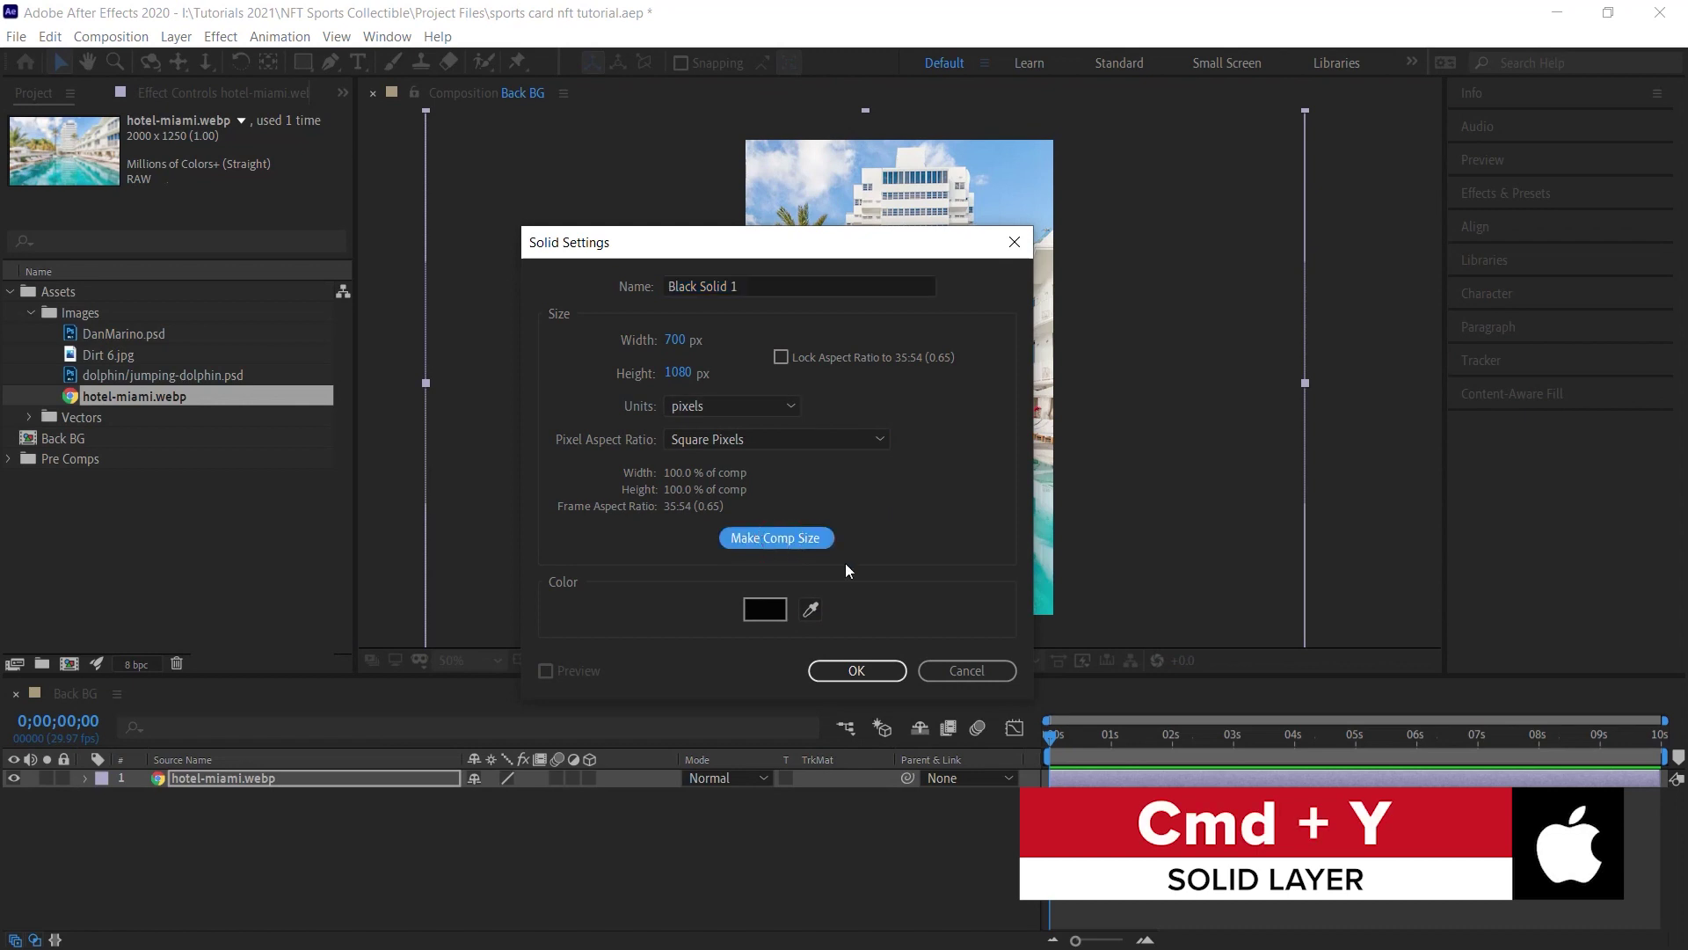
left_click(877, 672)
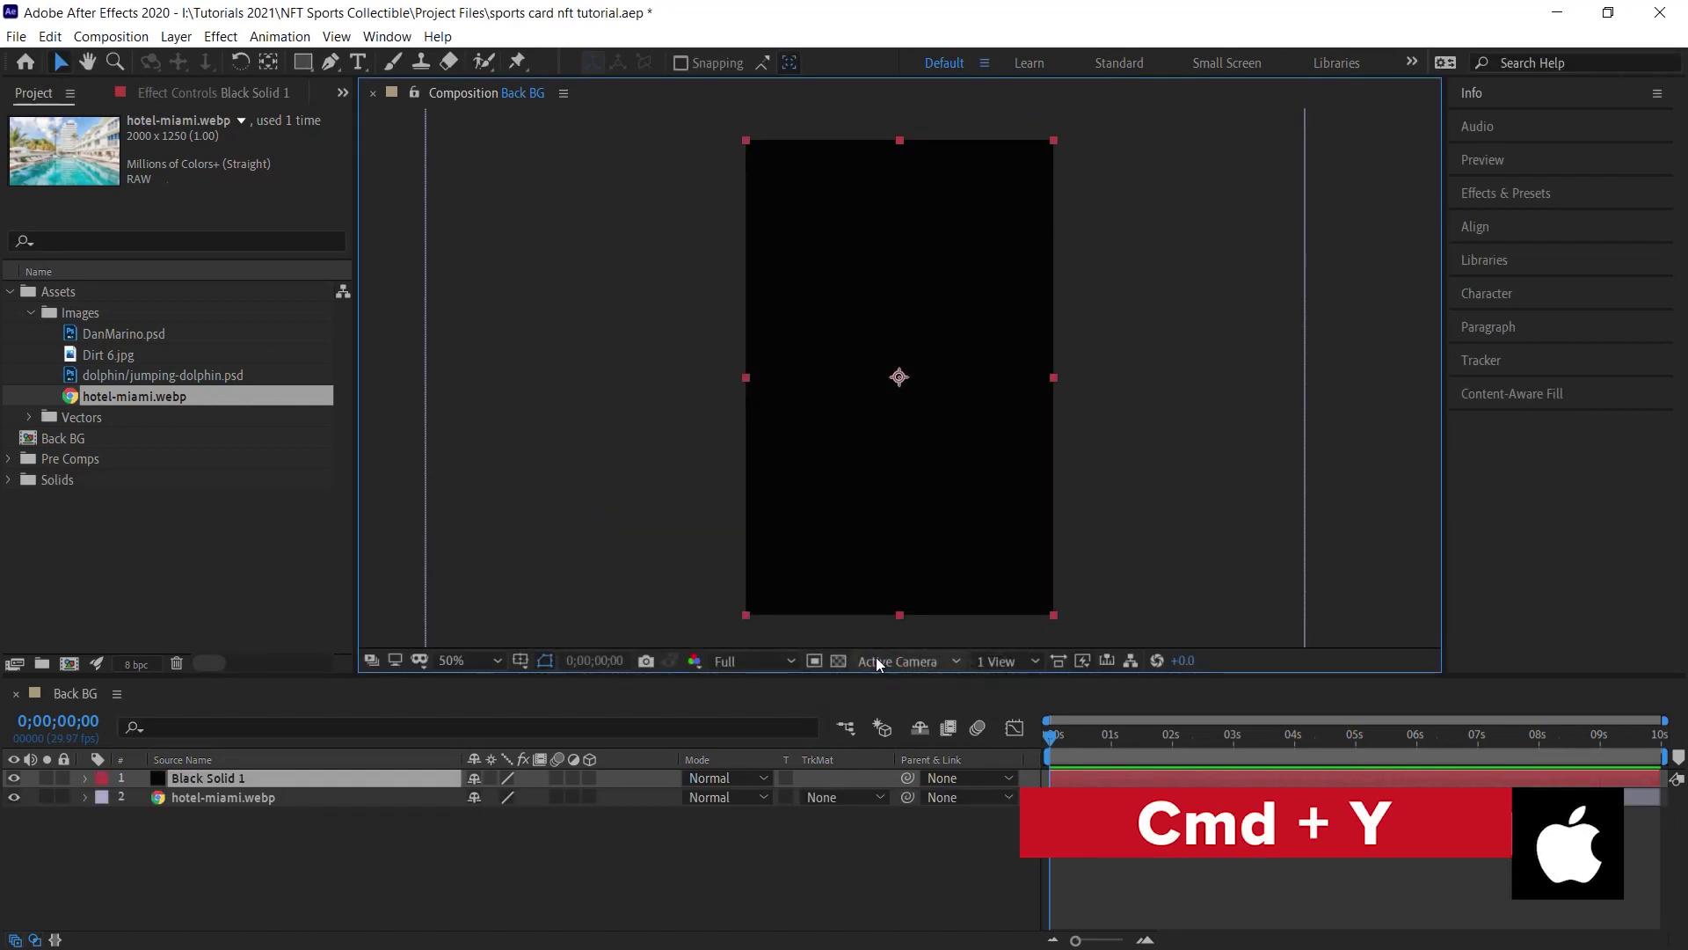
Give the solid a full-frame rectangle mask and colour Mask 1 magenta.
left_click(304, 63)
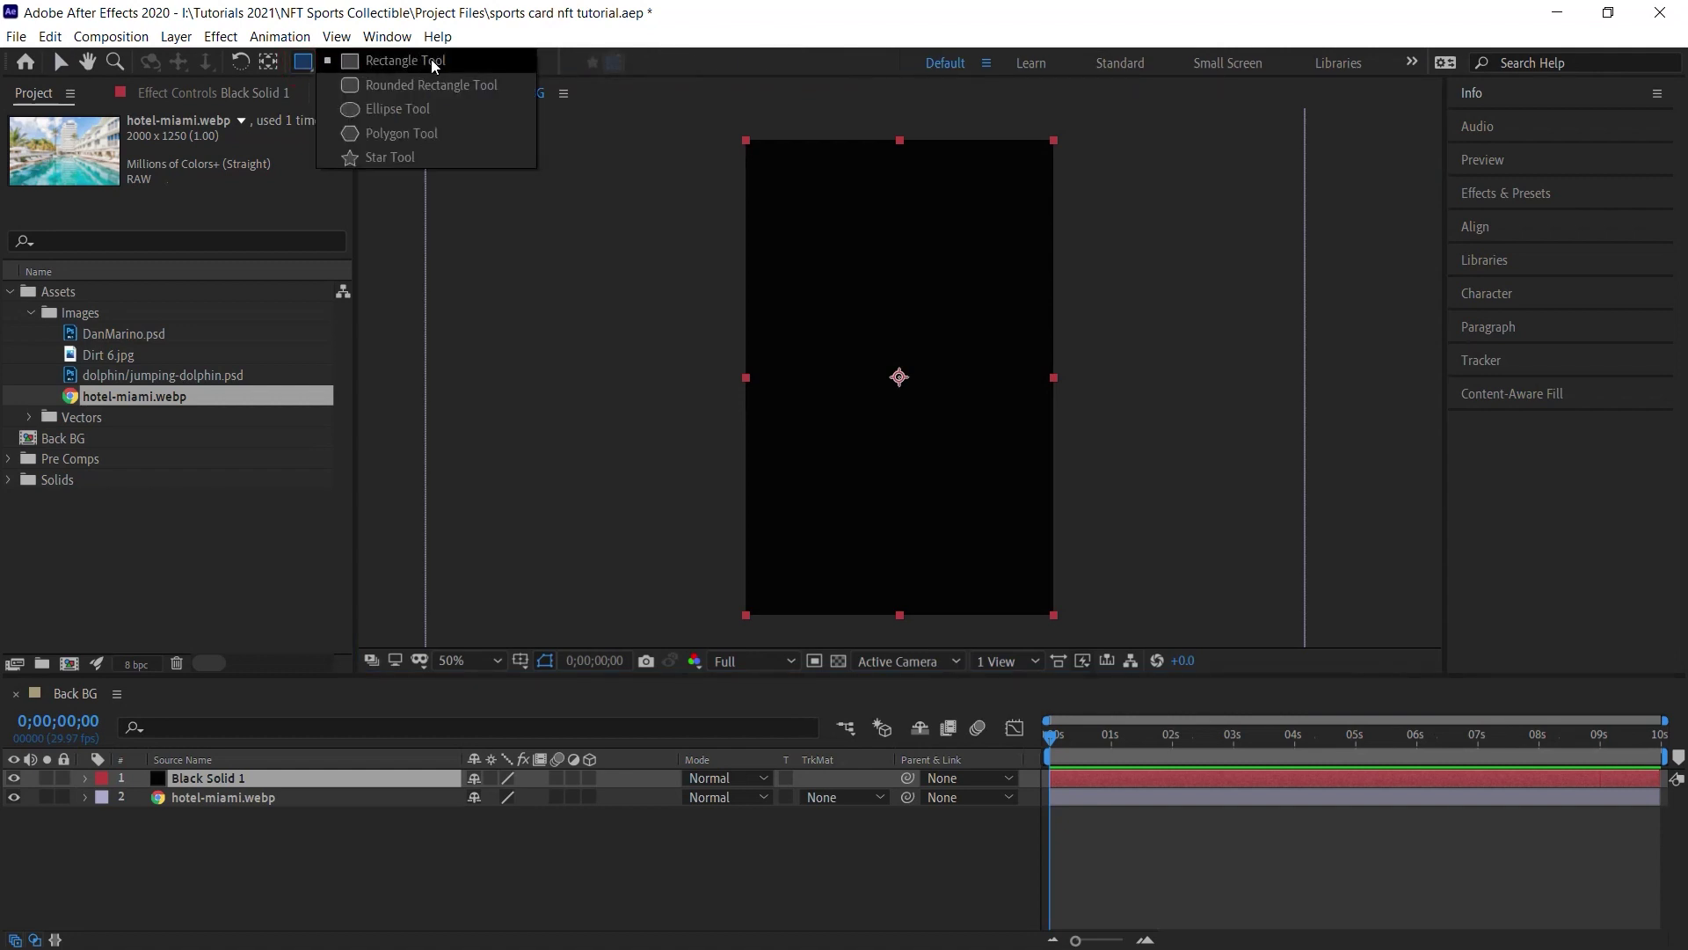
left_click(431, 60)
double_click(303, 62)
key("v")
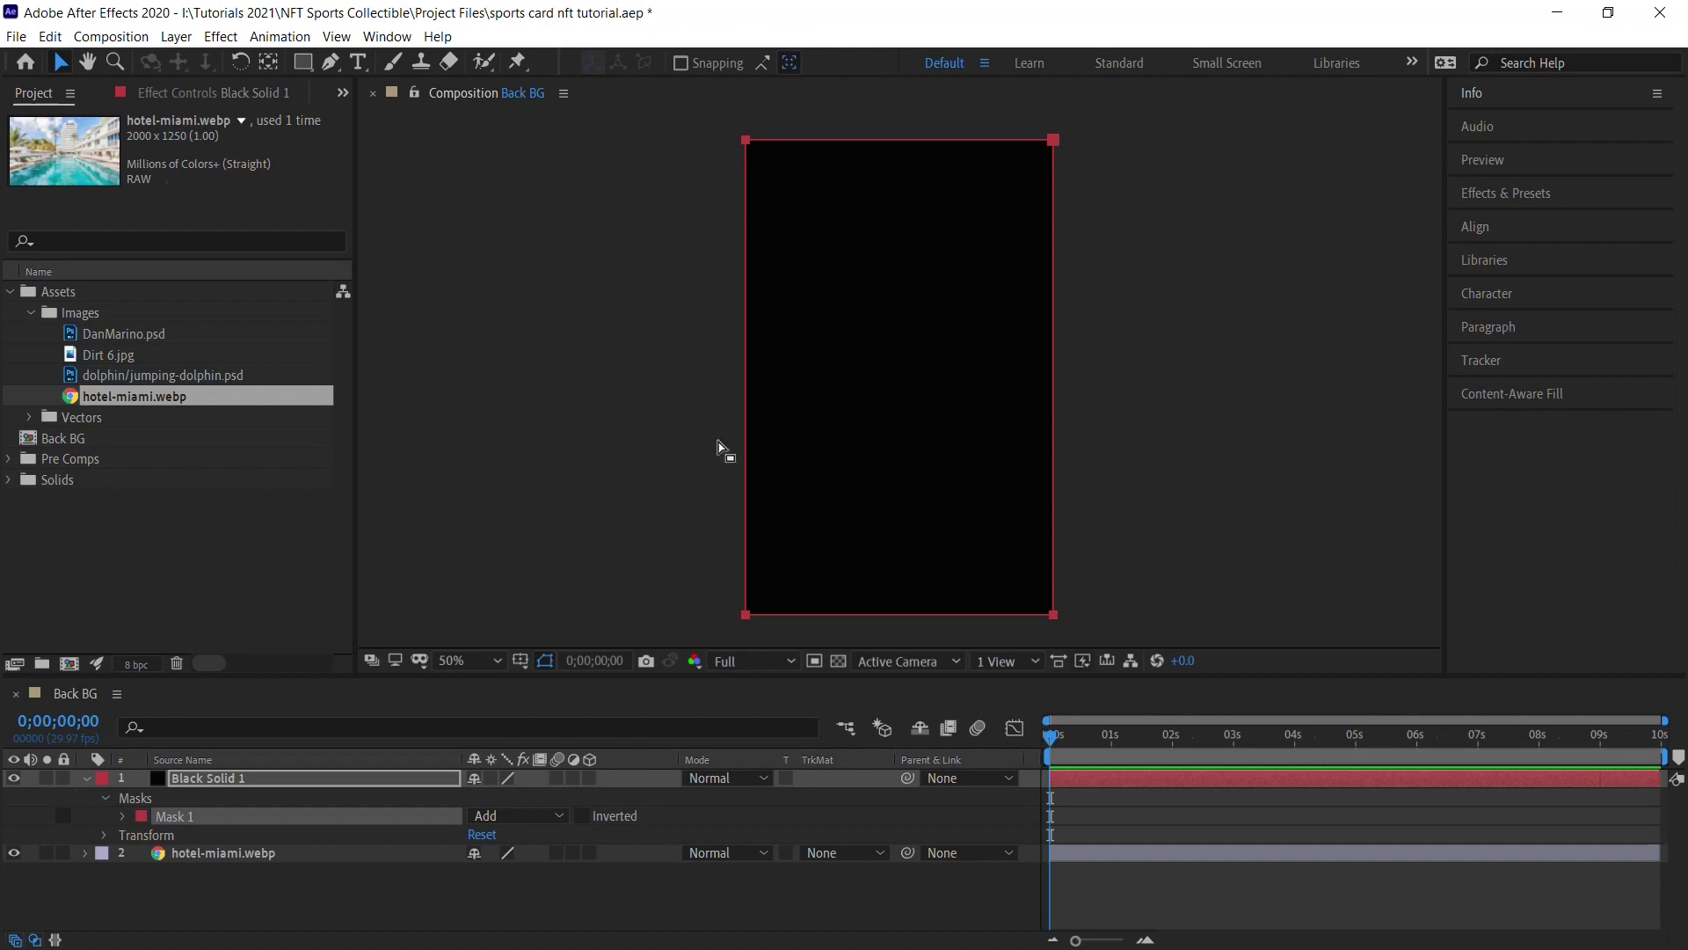
left_click(141, 816)
left_click(1274, 544)
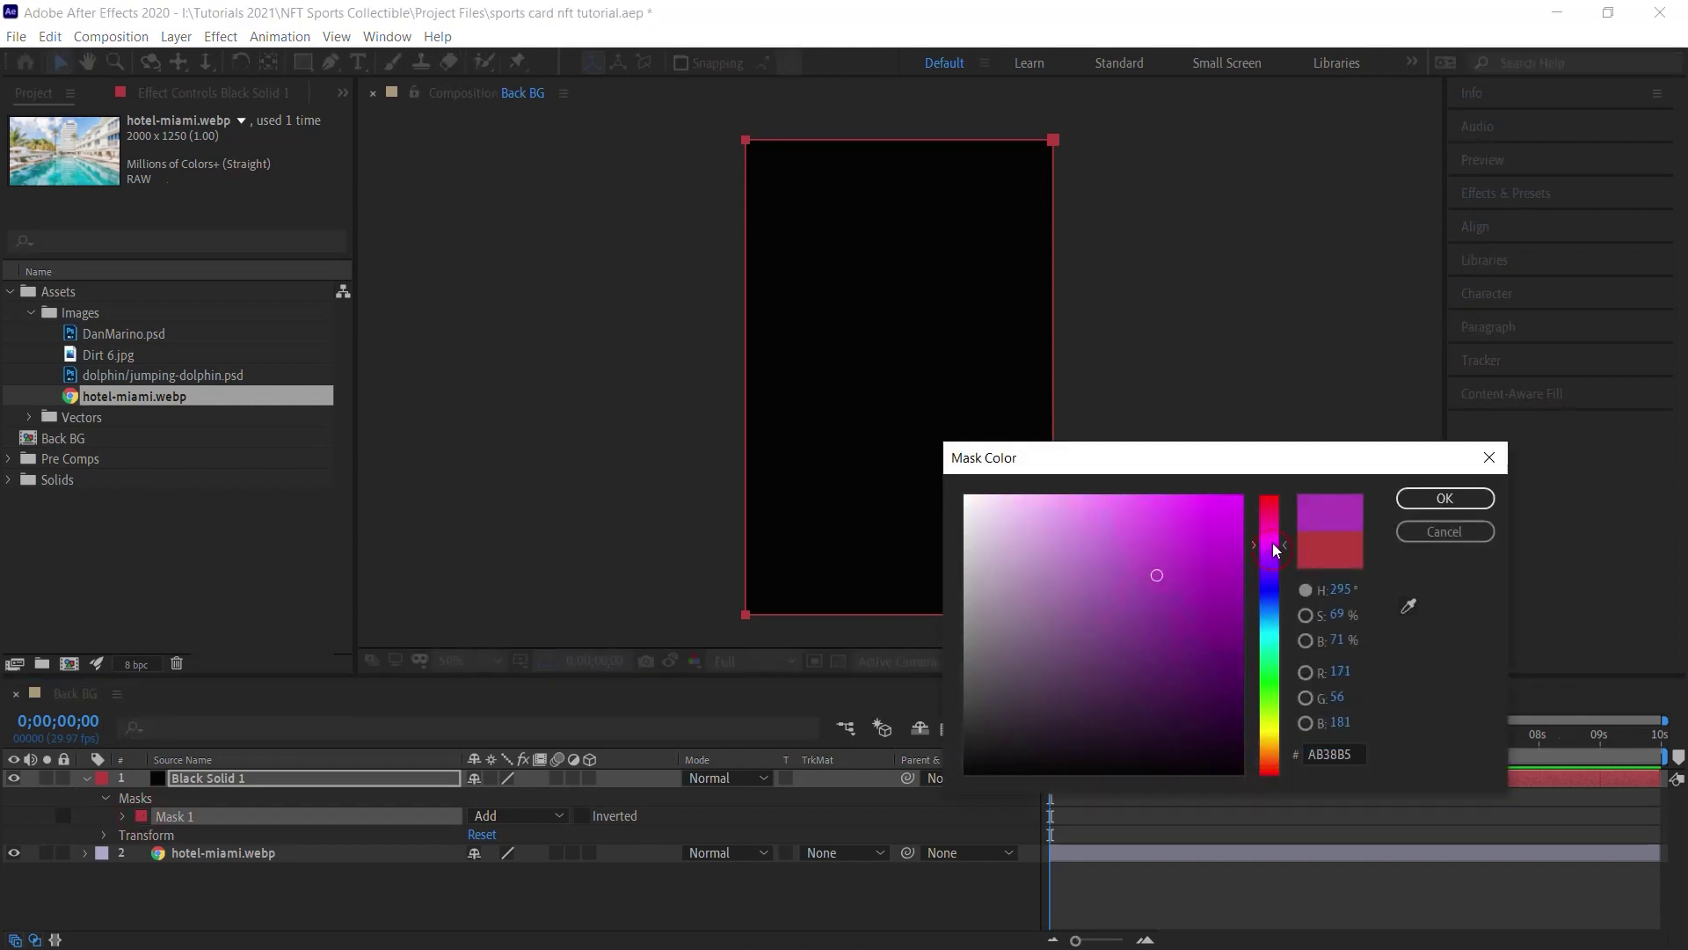
left_click(1238, 499)
left_click(1444, 498)
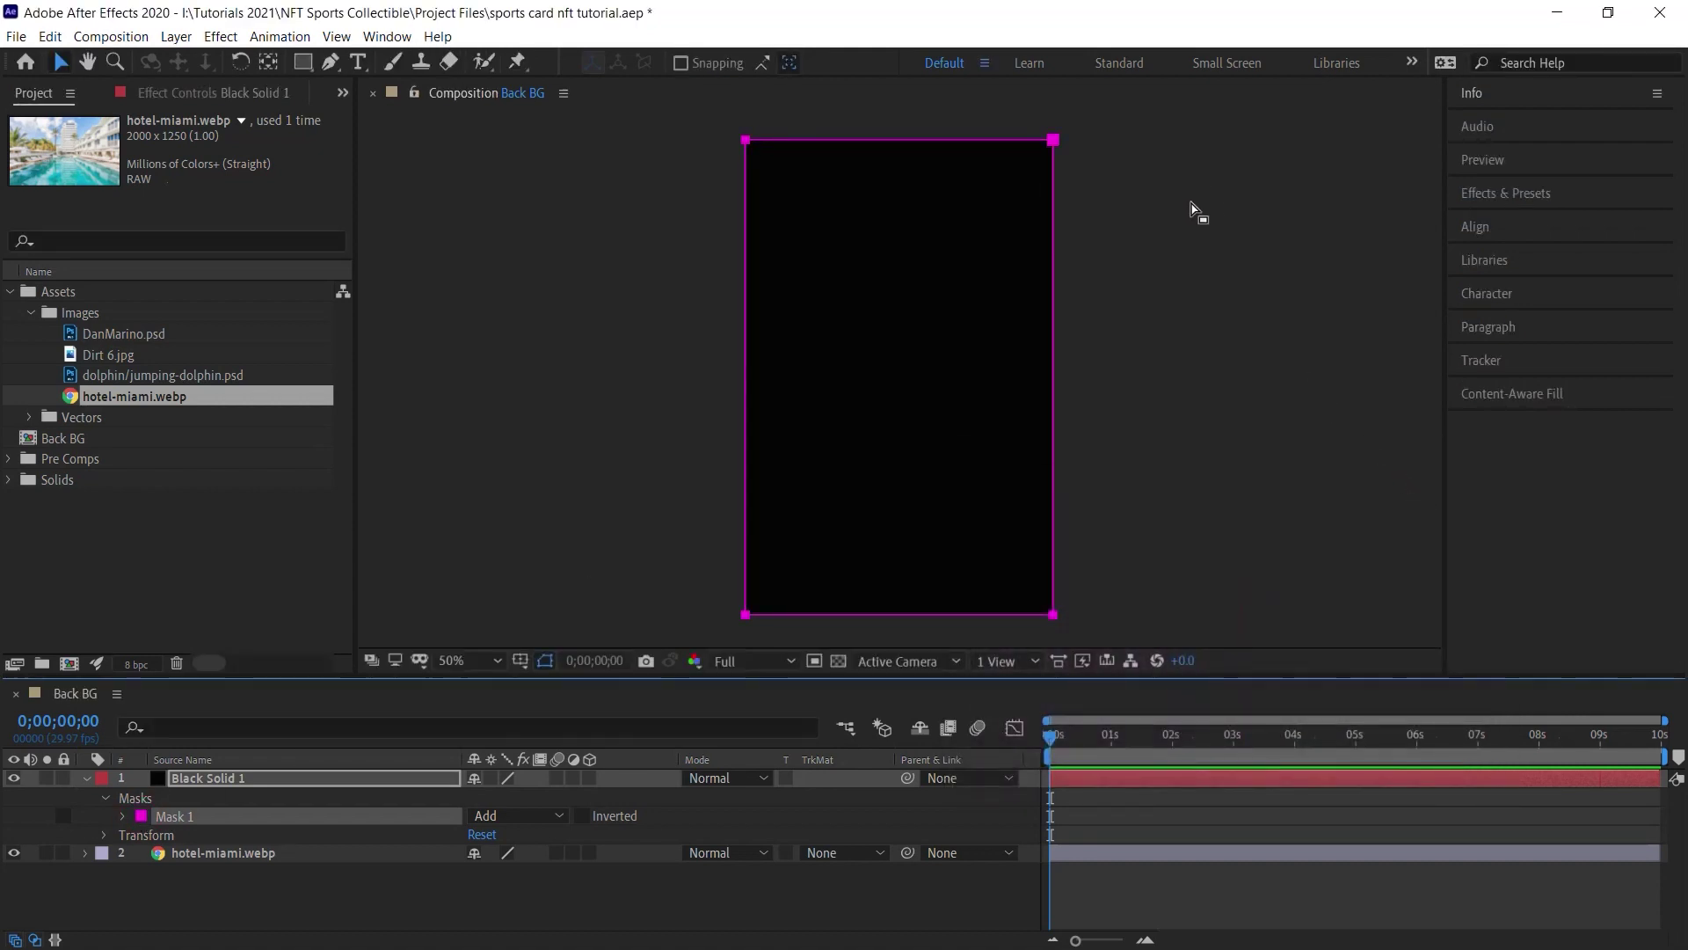
left_click(33, 94)
Create an Outline composition using the UHD 4K 29.97 preset (3840×2160).
left_click(87, 563)
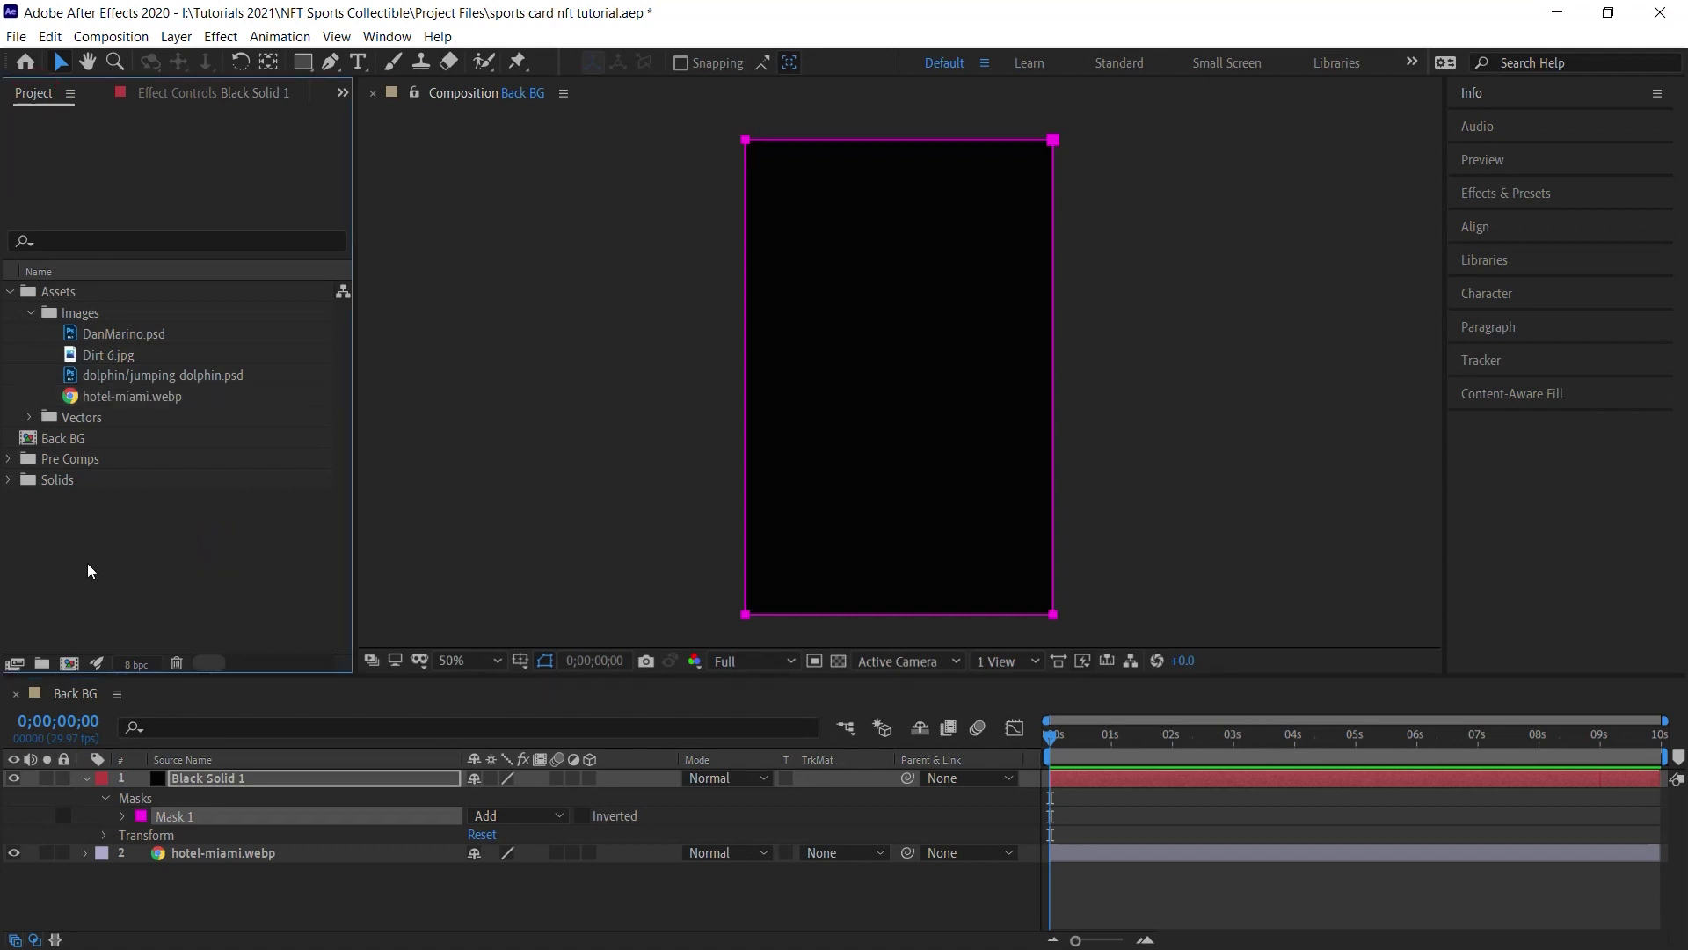
left_click(69, 665)
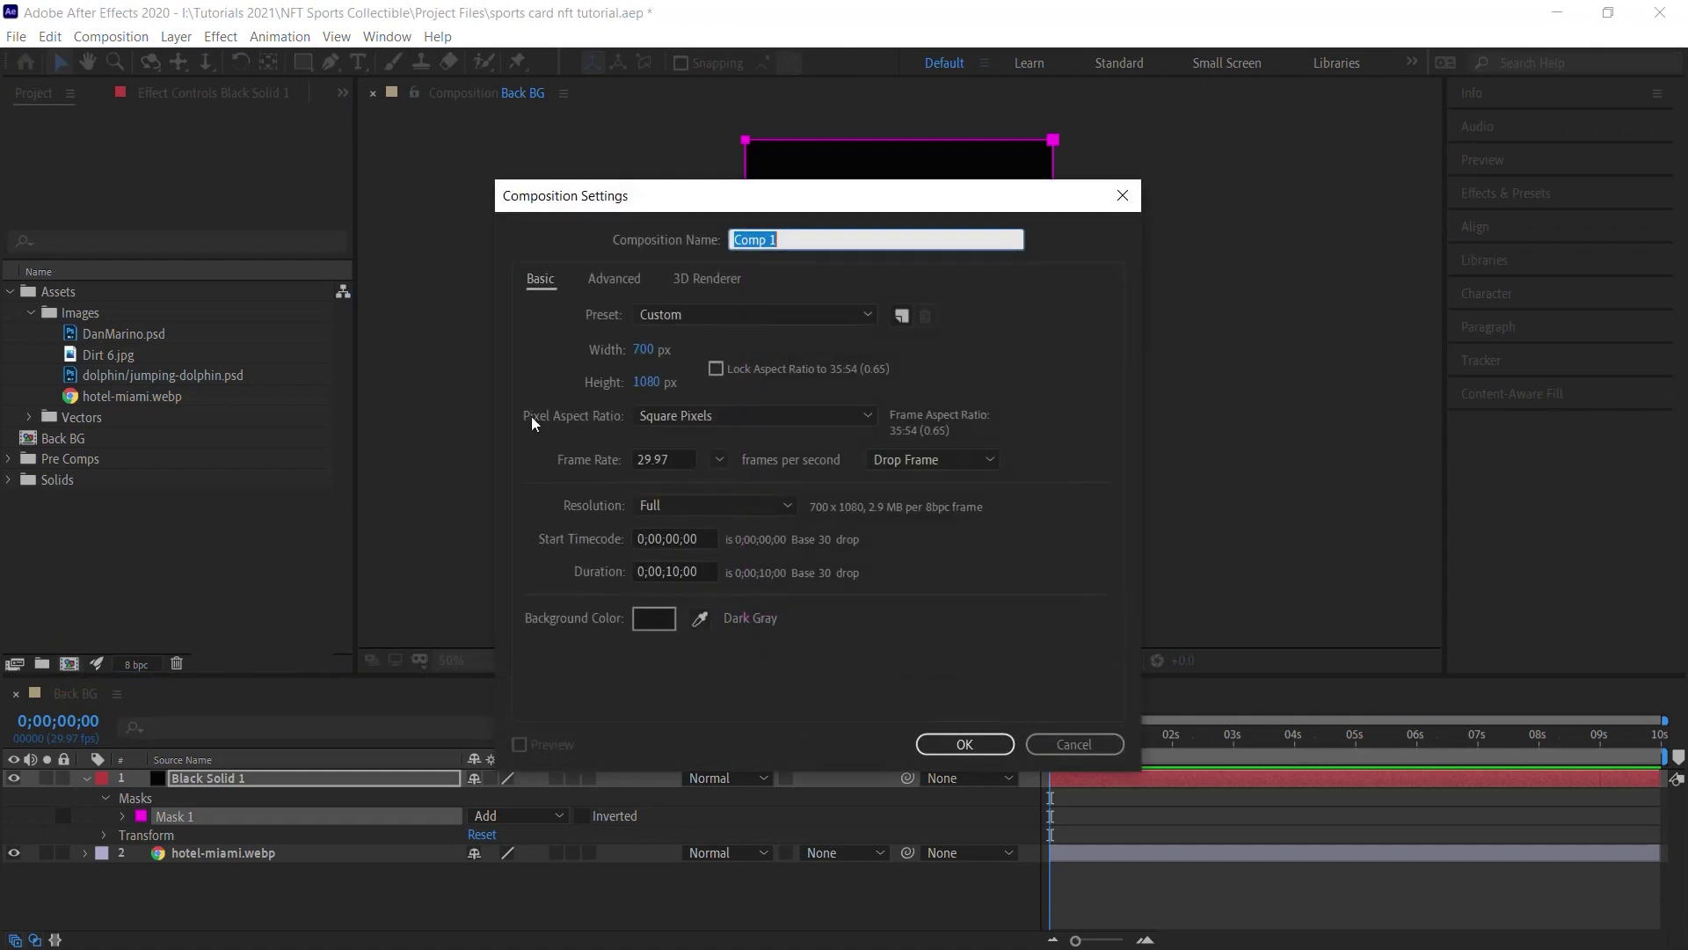
left_click(689, 316)
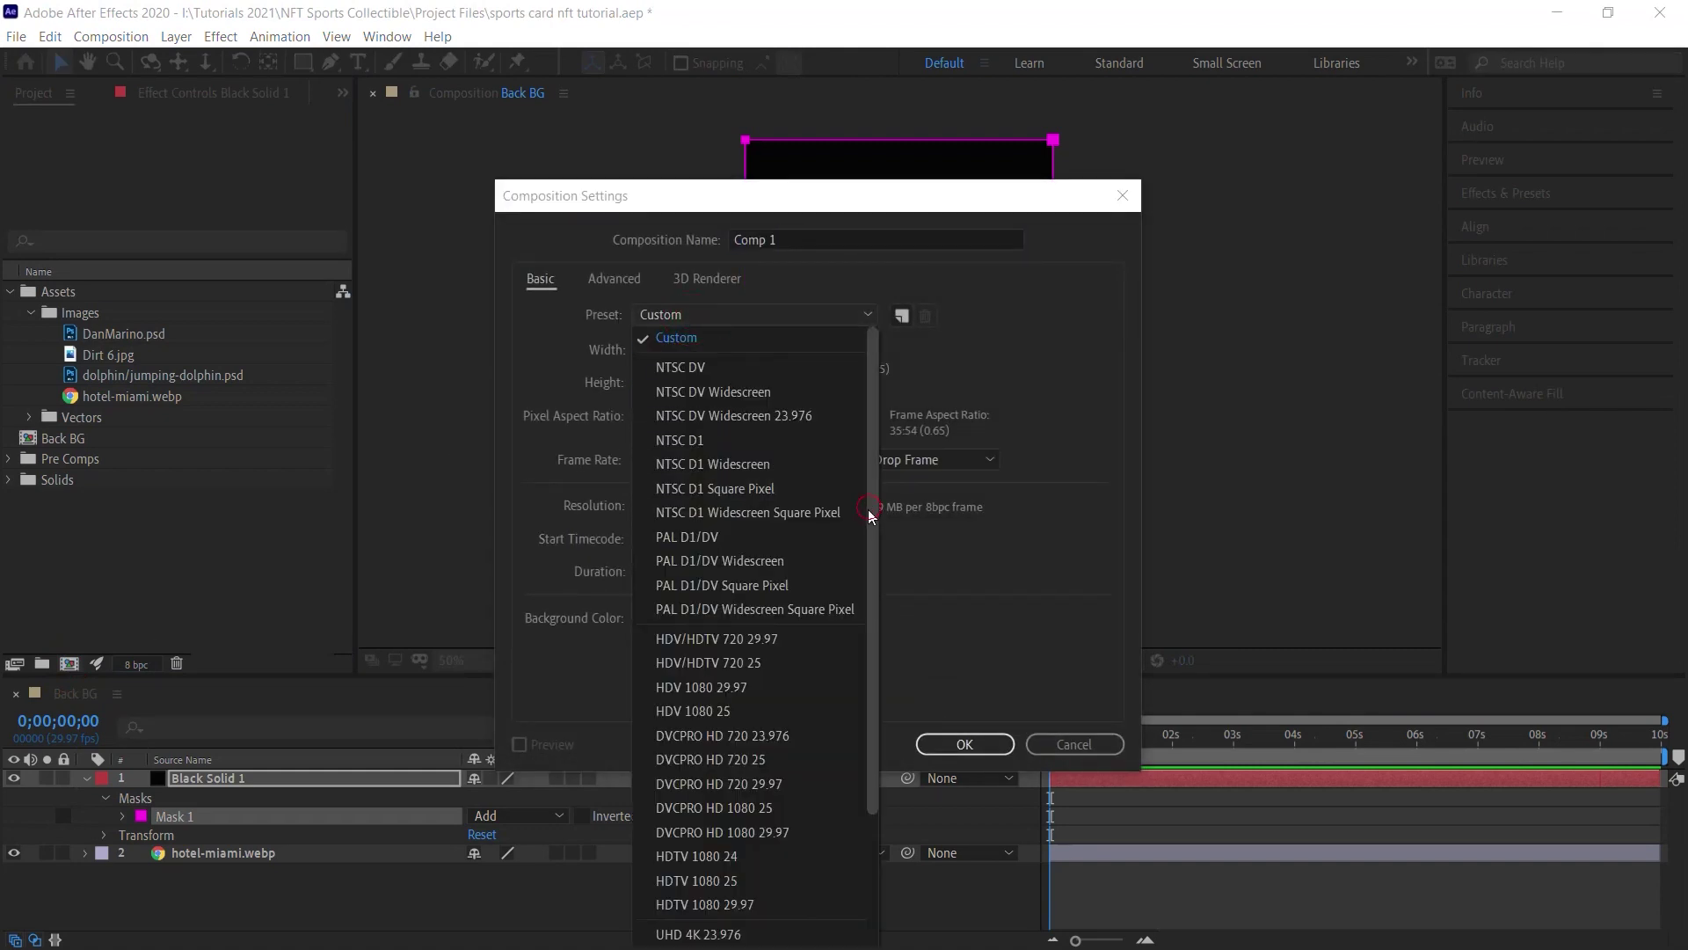
scroll(704, 703, "down", 3)
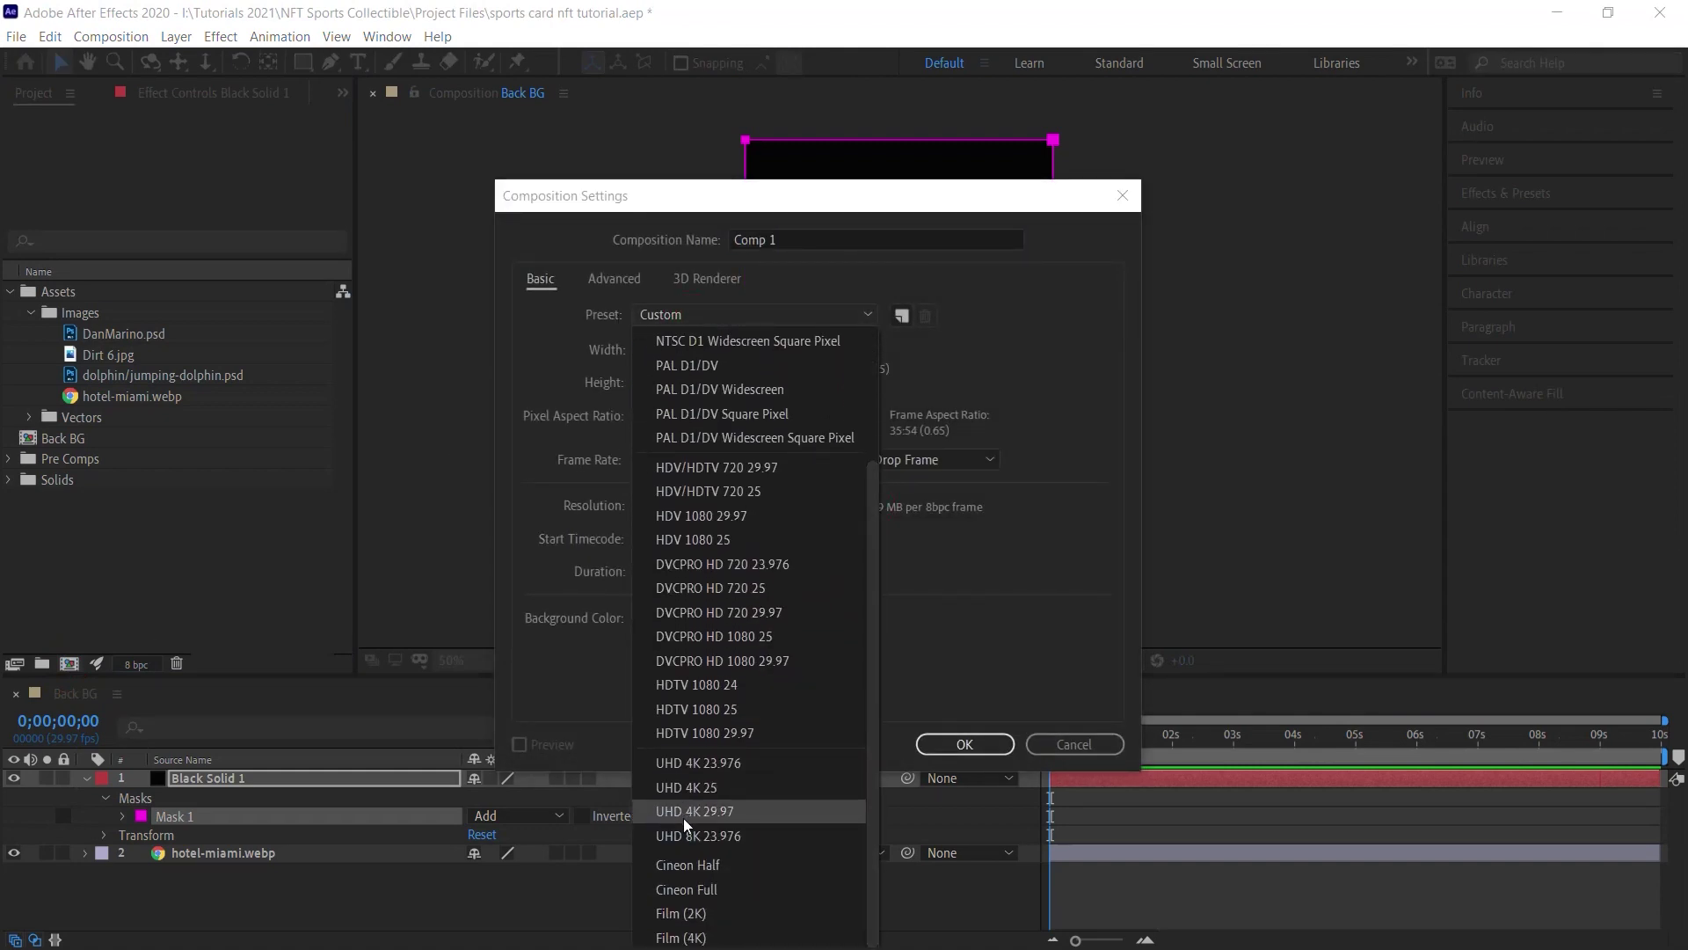
left_click(741, 810)
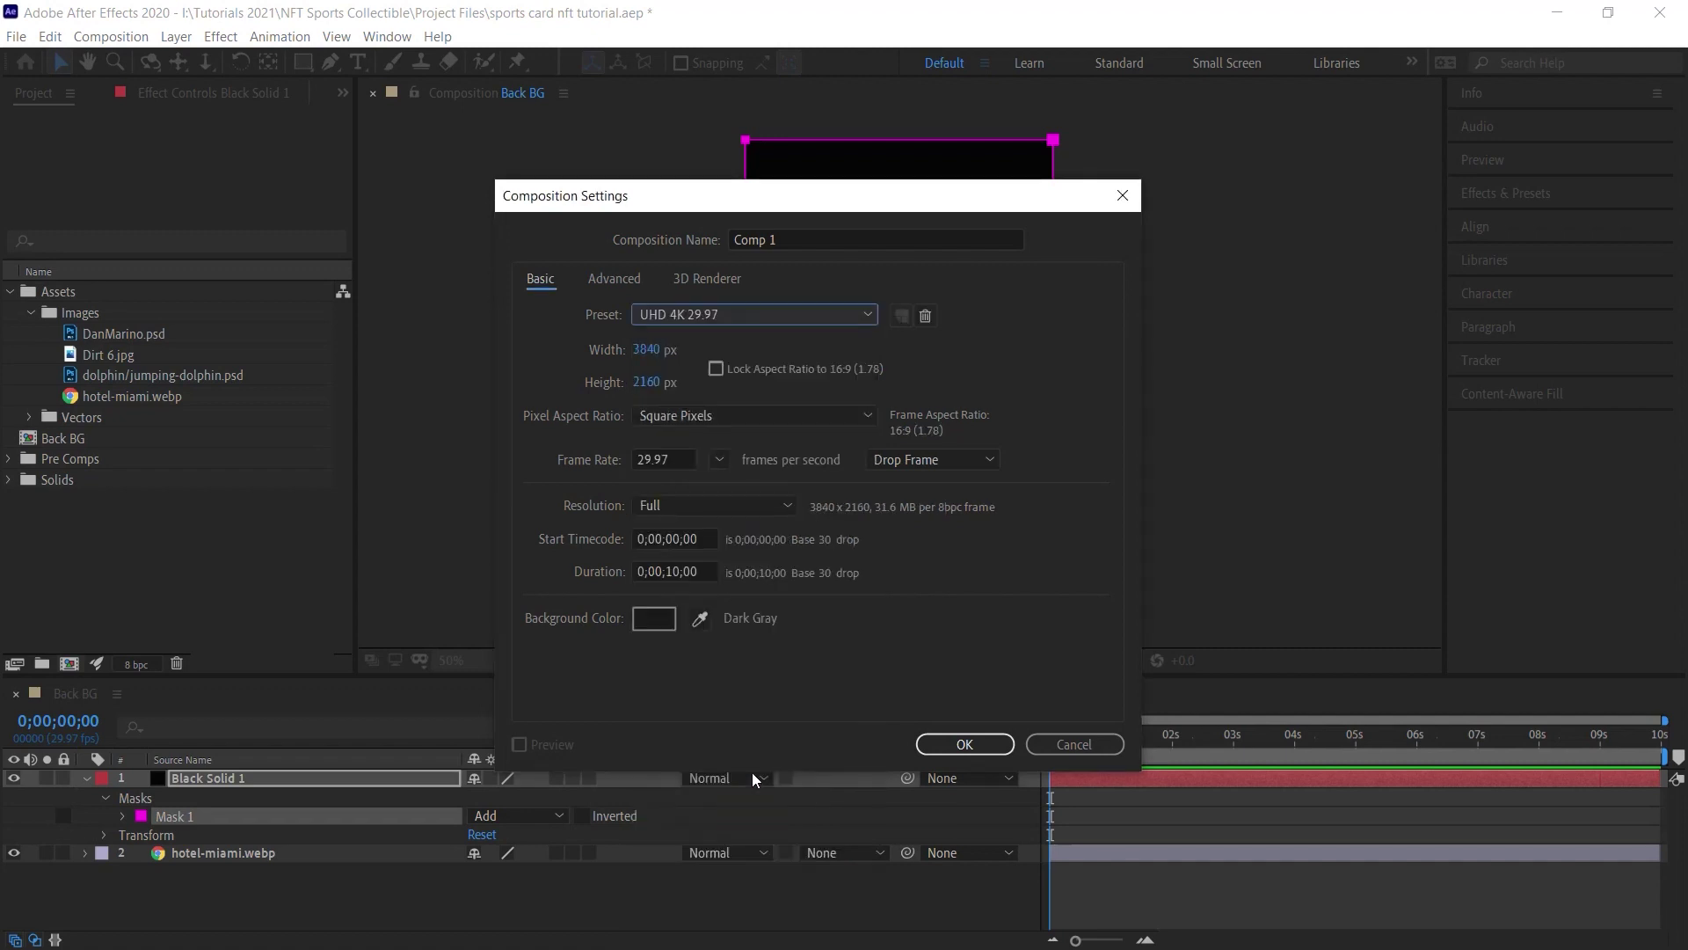
left_click(801, 239)
type("0")
type("utline")
key("Return")
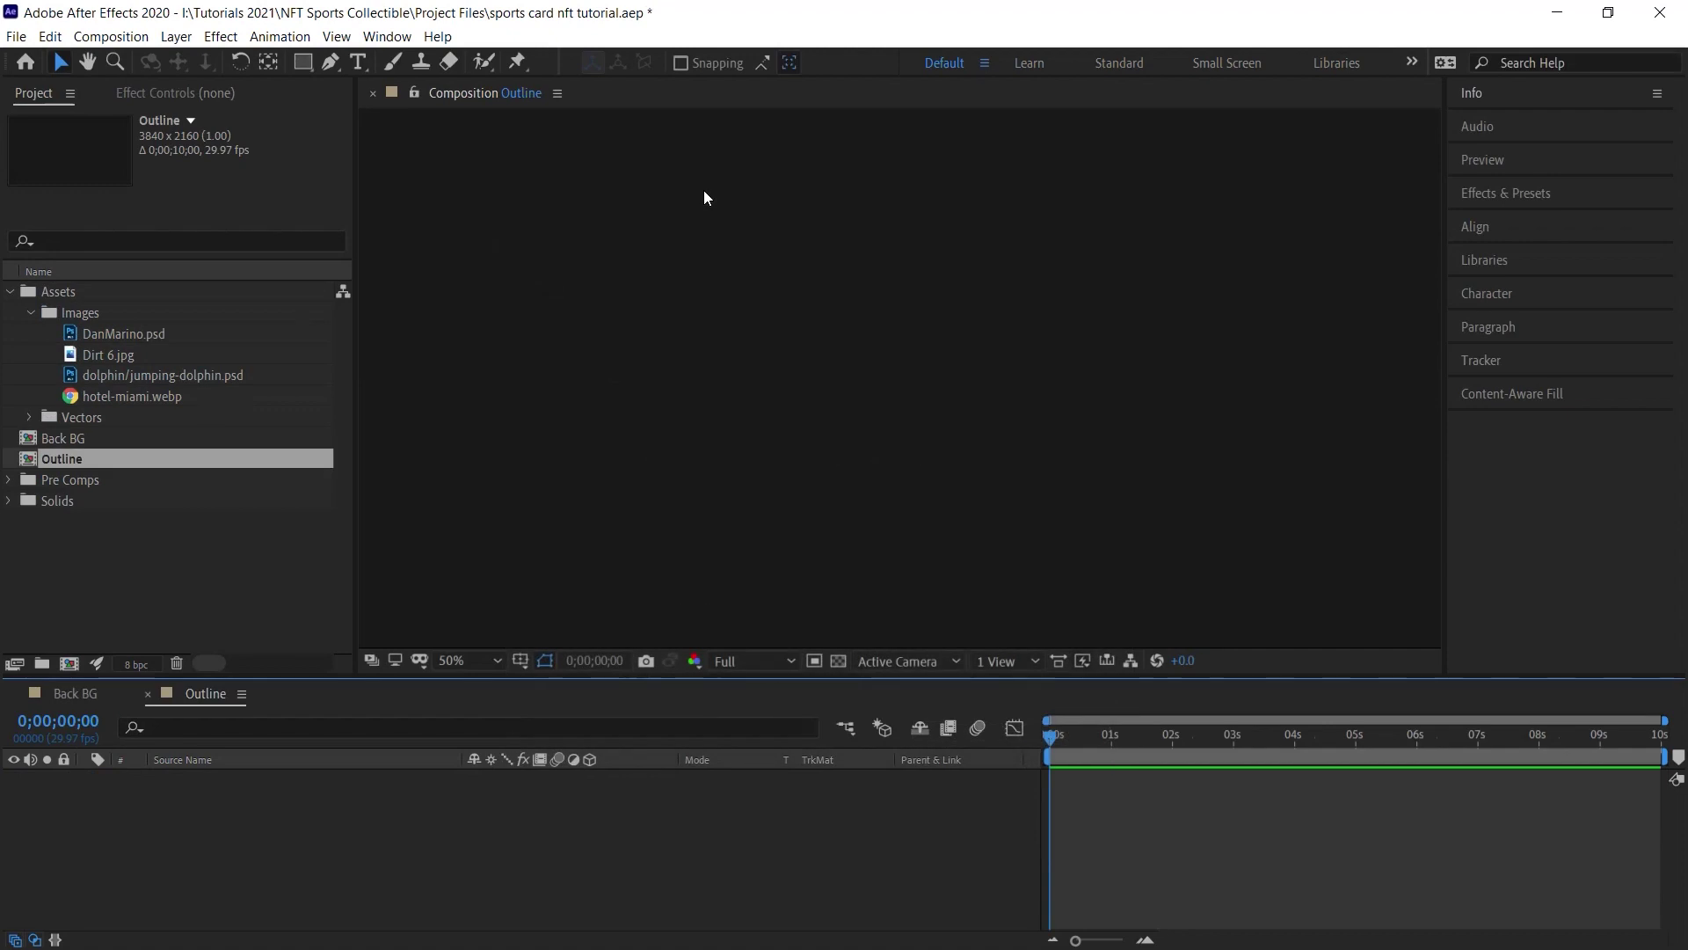
Copy Black Solid 1 from Back BG and paste it into the Outline composition.
left_click(82, 693)
left_click(211, 776)
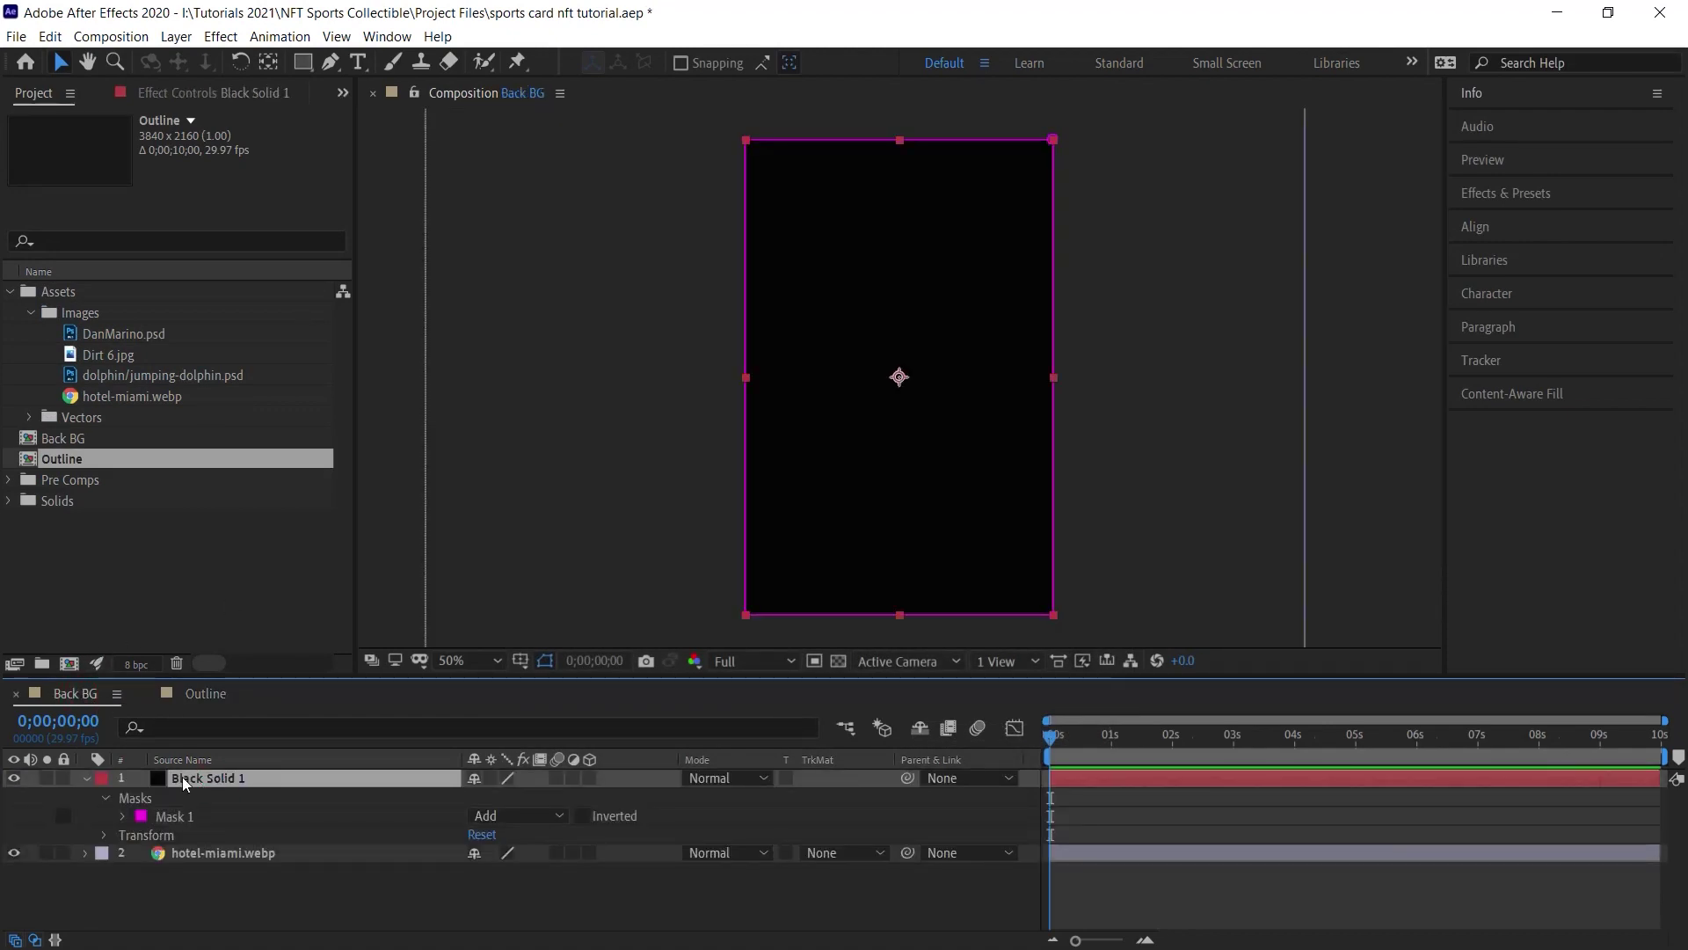
key("ctrl+c")
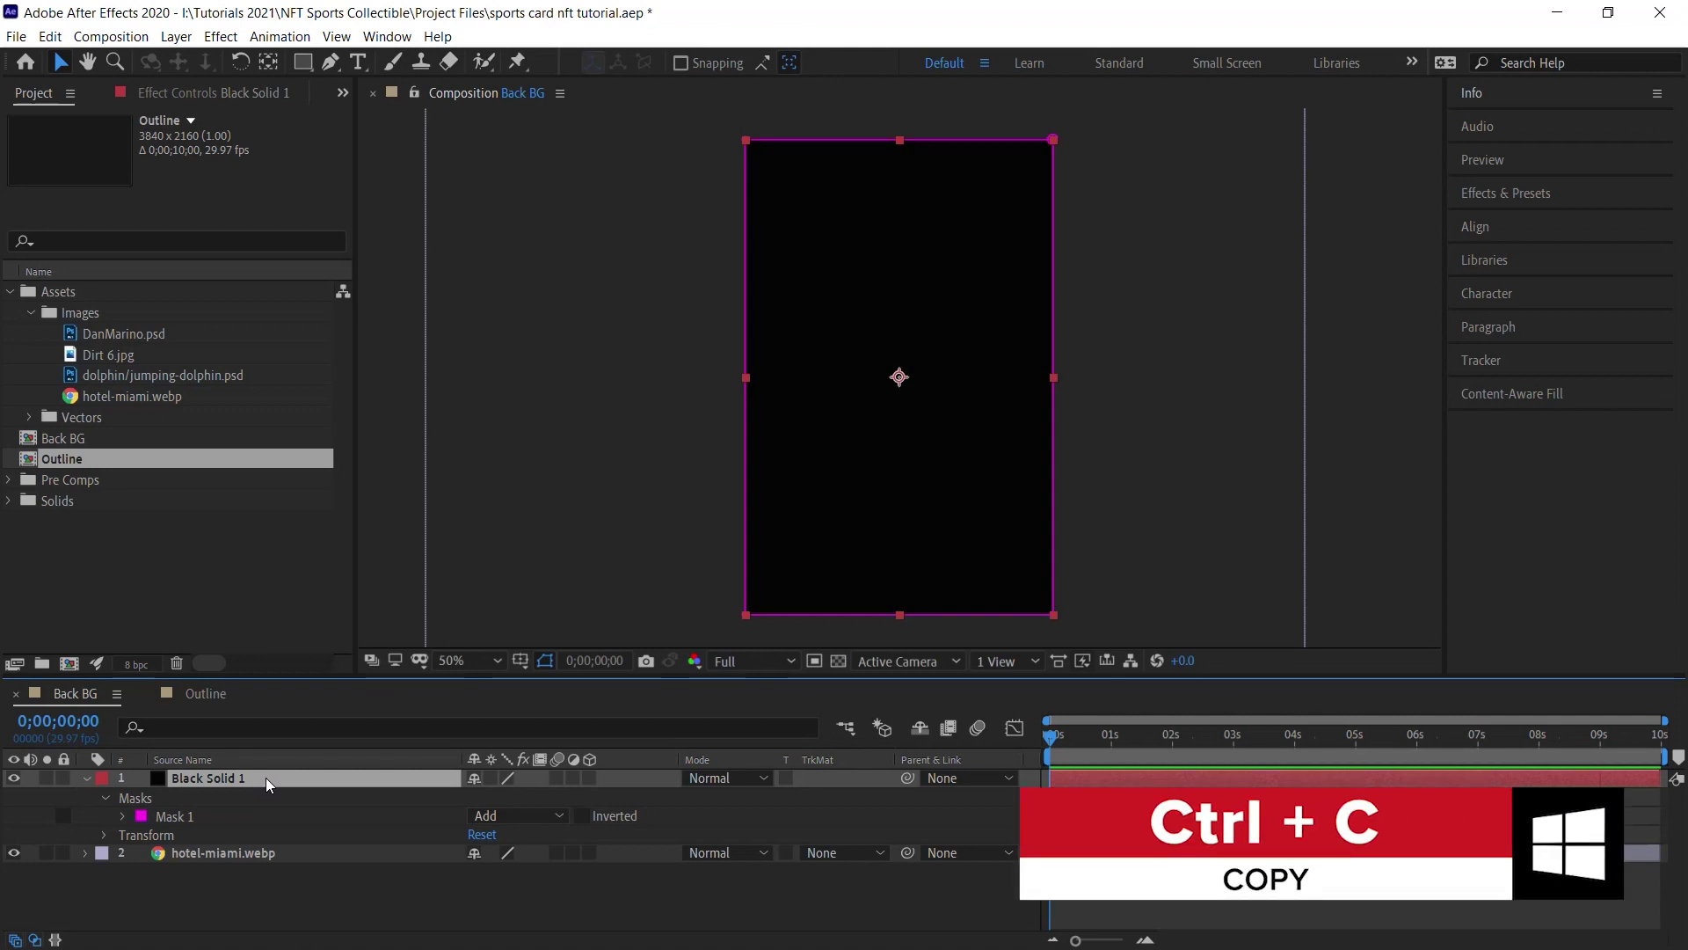
left_click(212, 696)
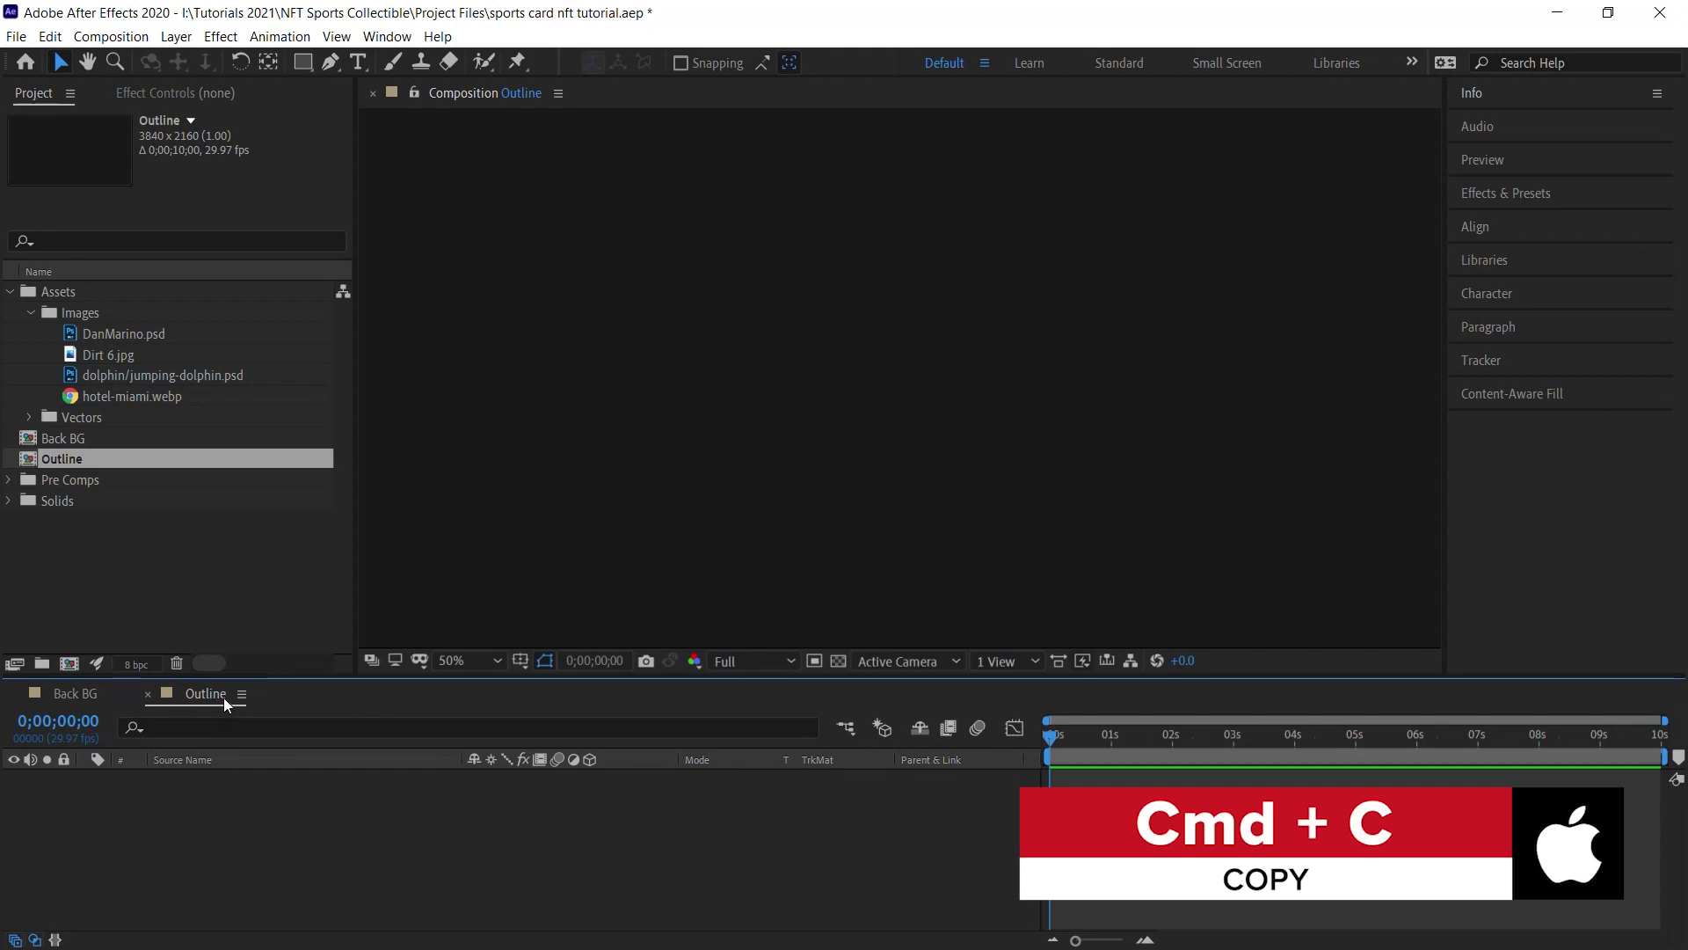
key("ctrl+v")
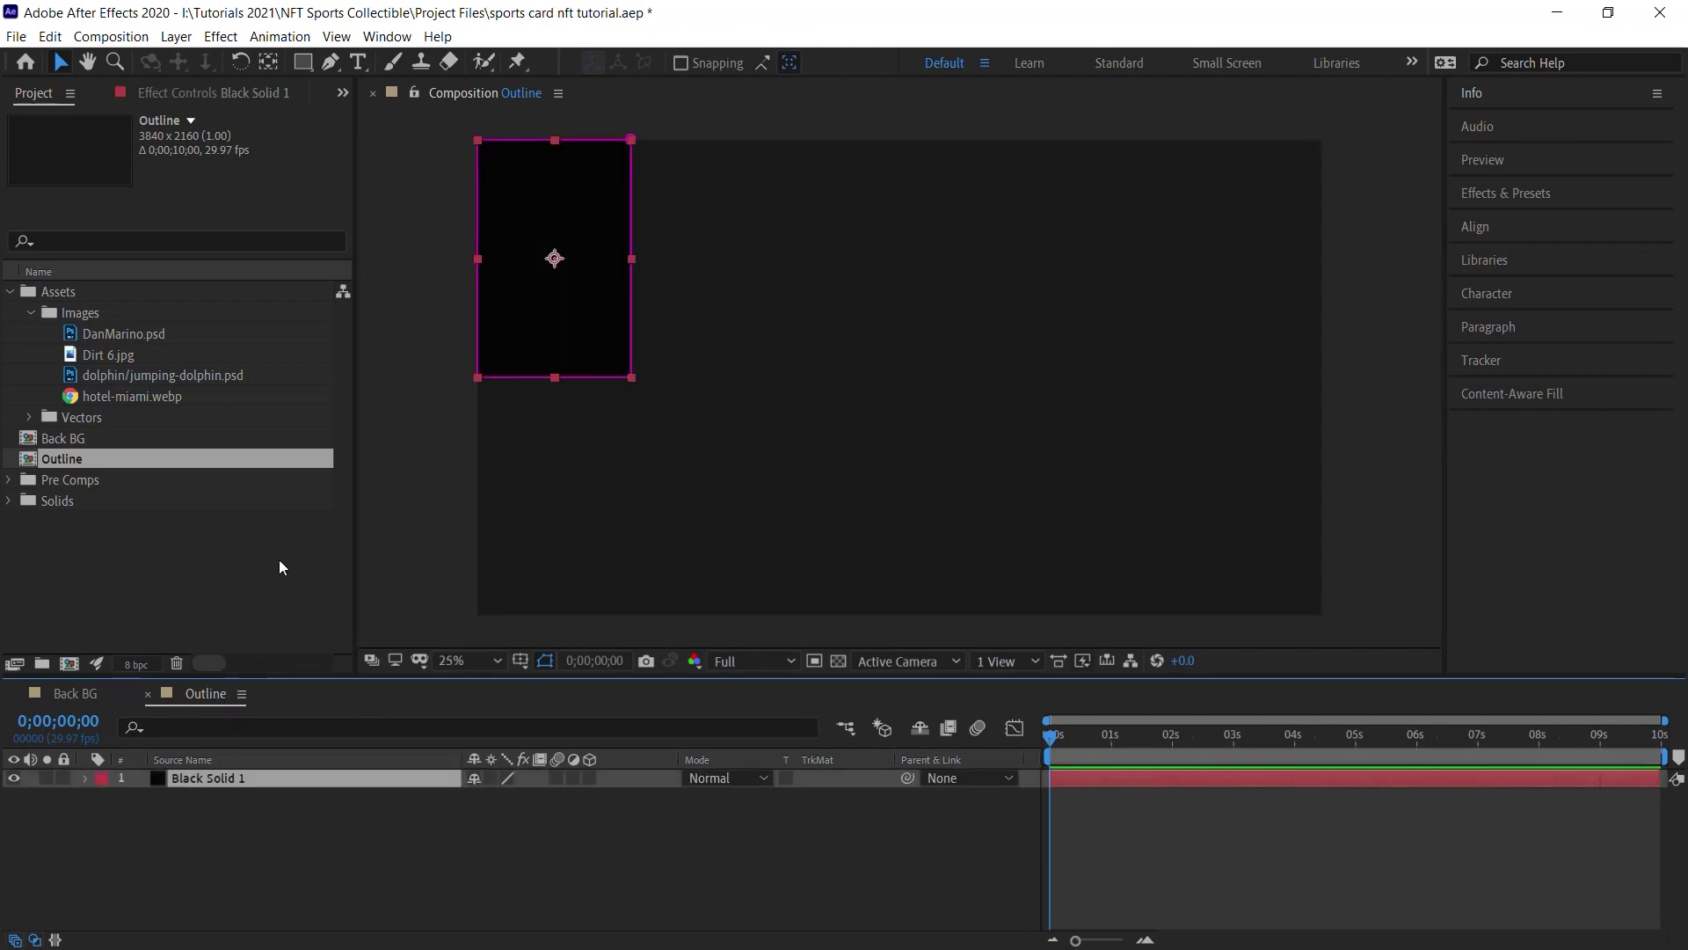
Reset the pasted solid's Position to the centre, 1920,1080, then return to Back BG.
left_click_drag(581, 278, 830, 357)
key("p")
left_click(196, 797)
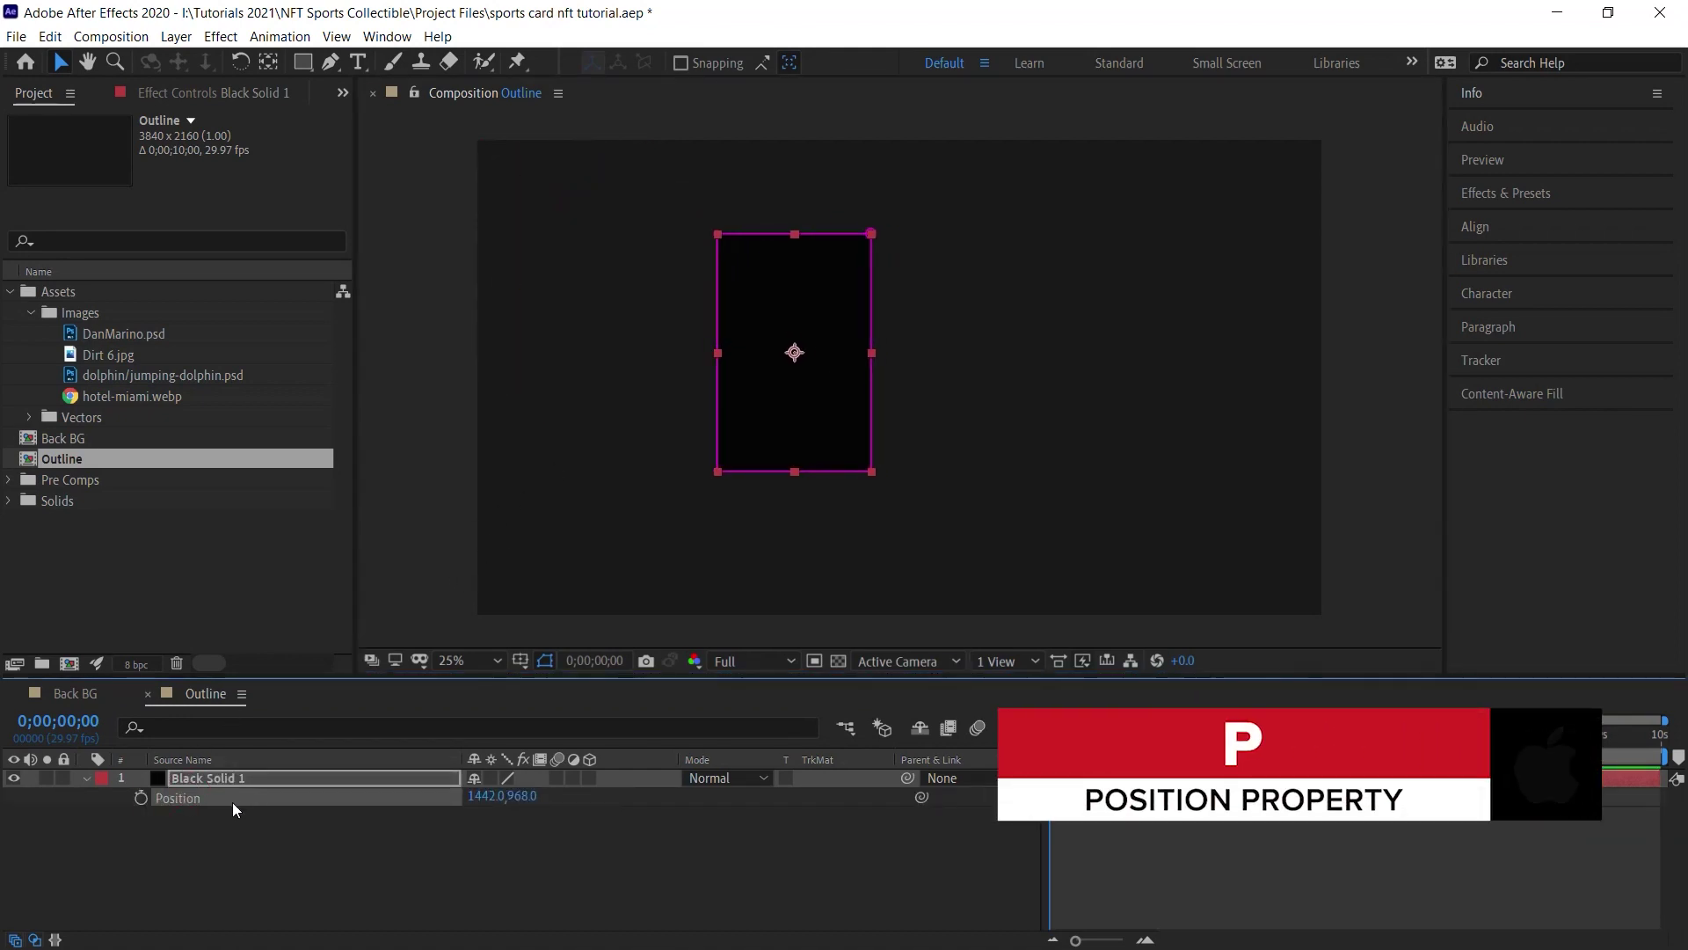
right_click(230, 796)
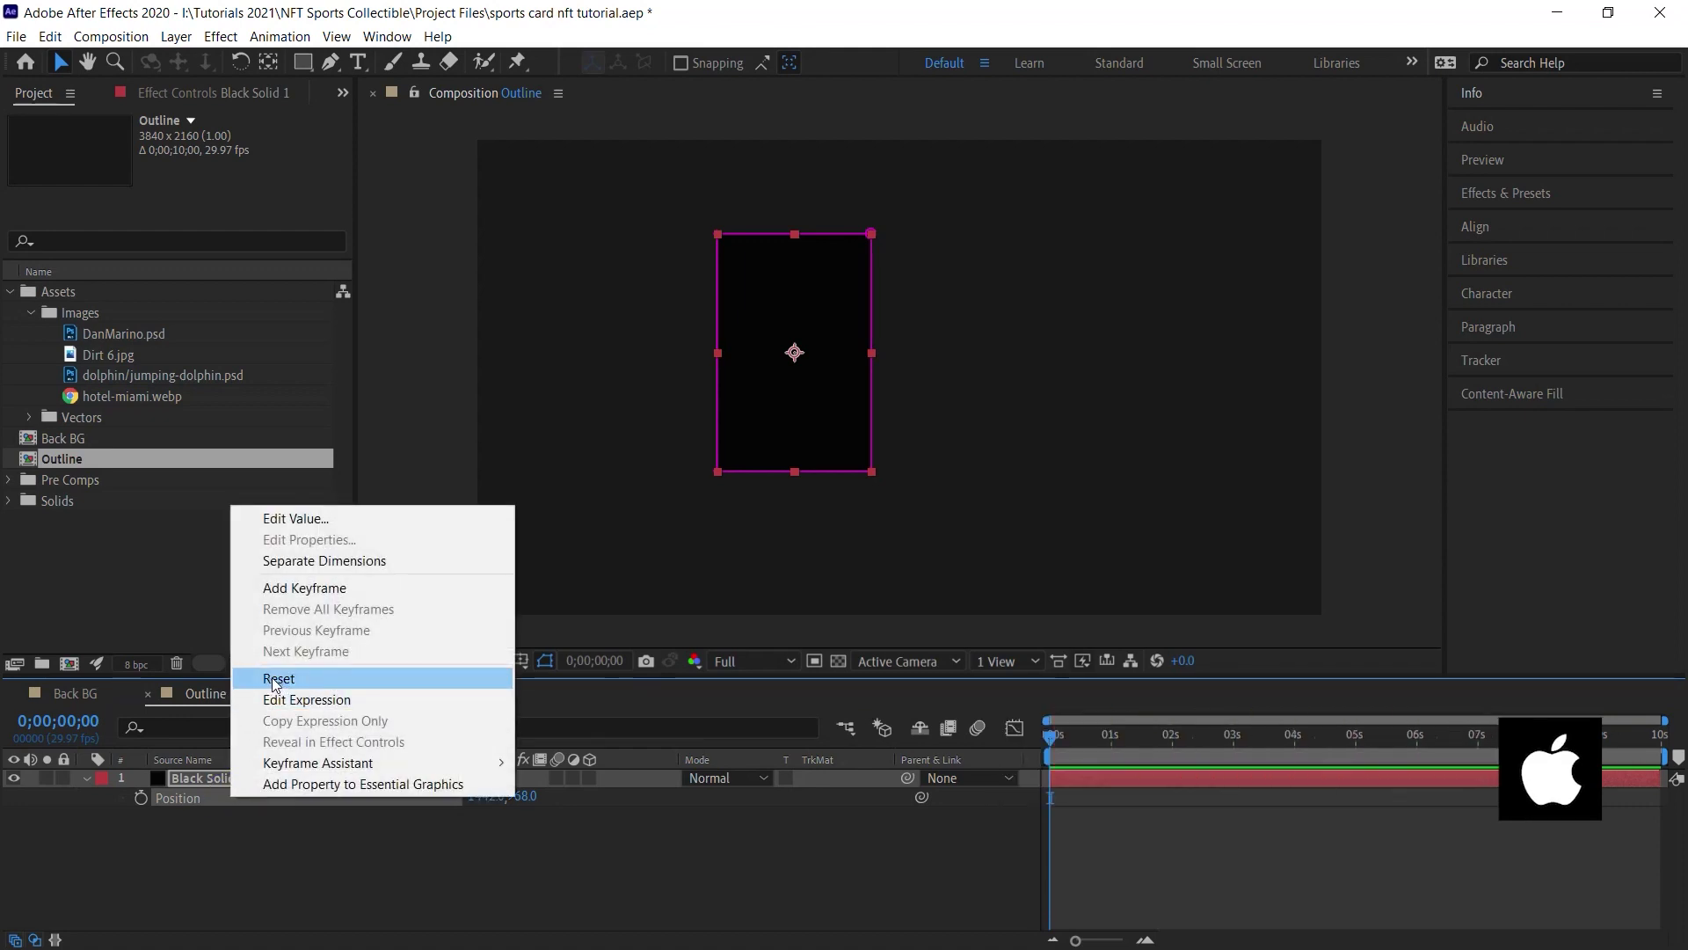
left_click(333, 678)
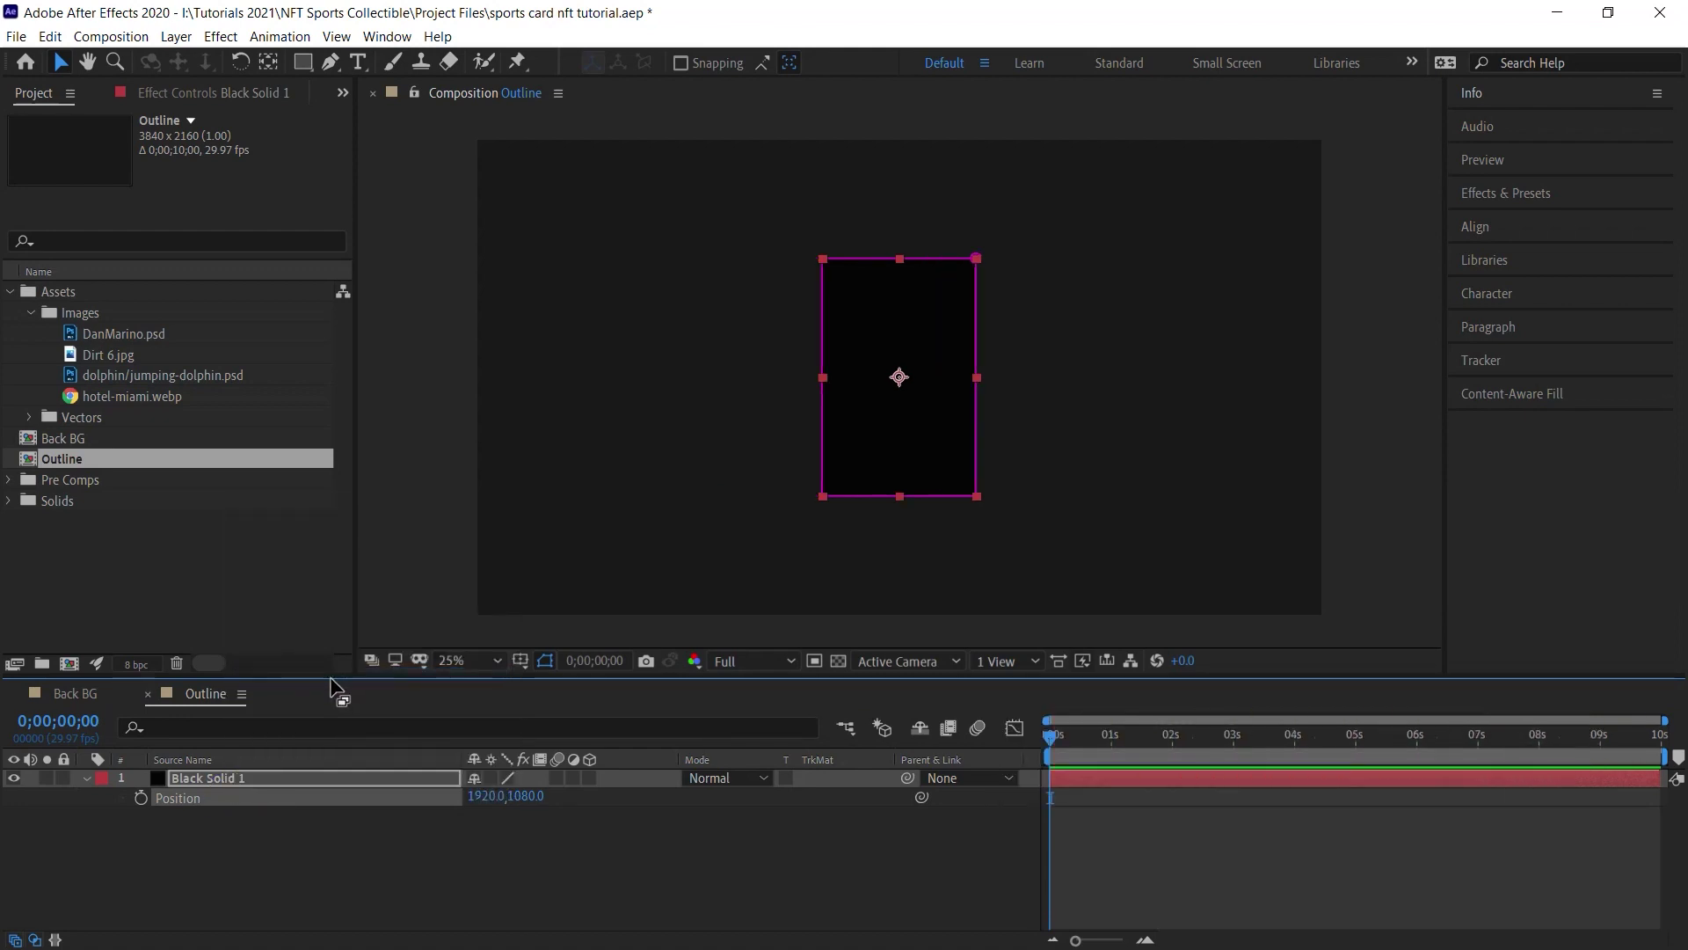
left_click(71, 695)
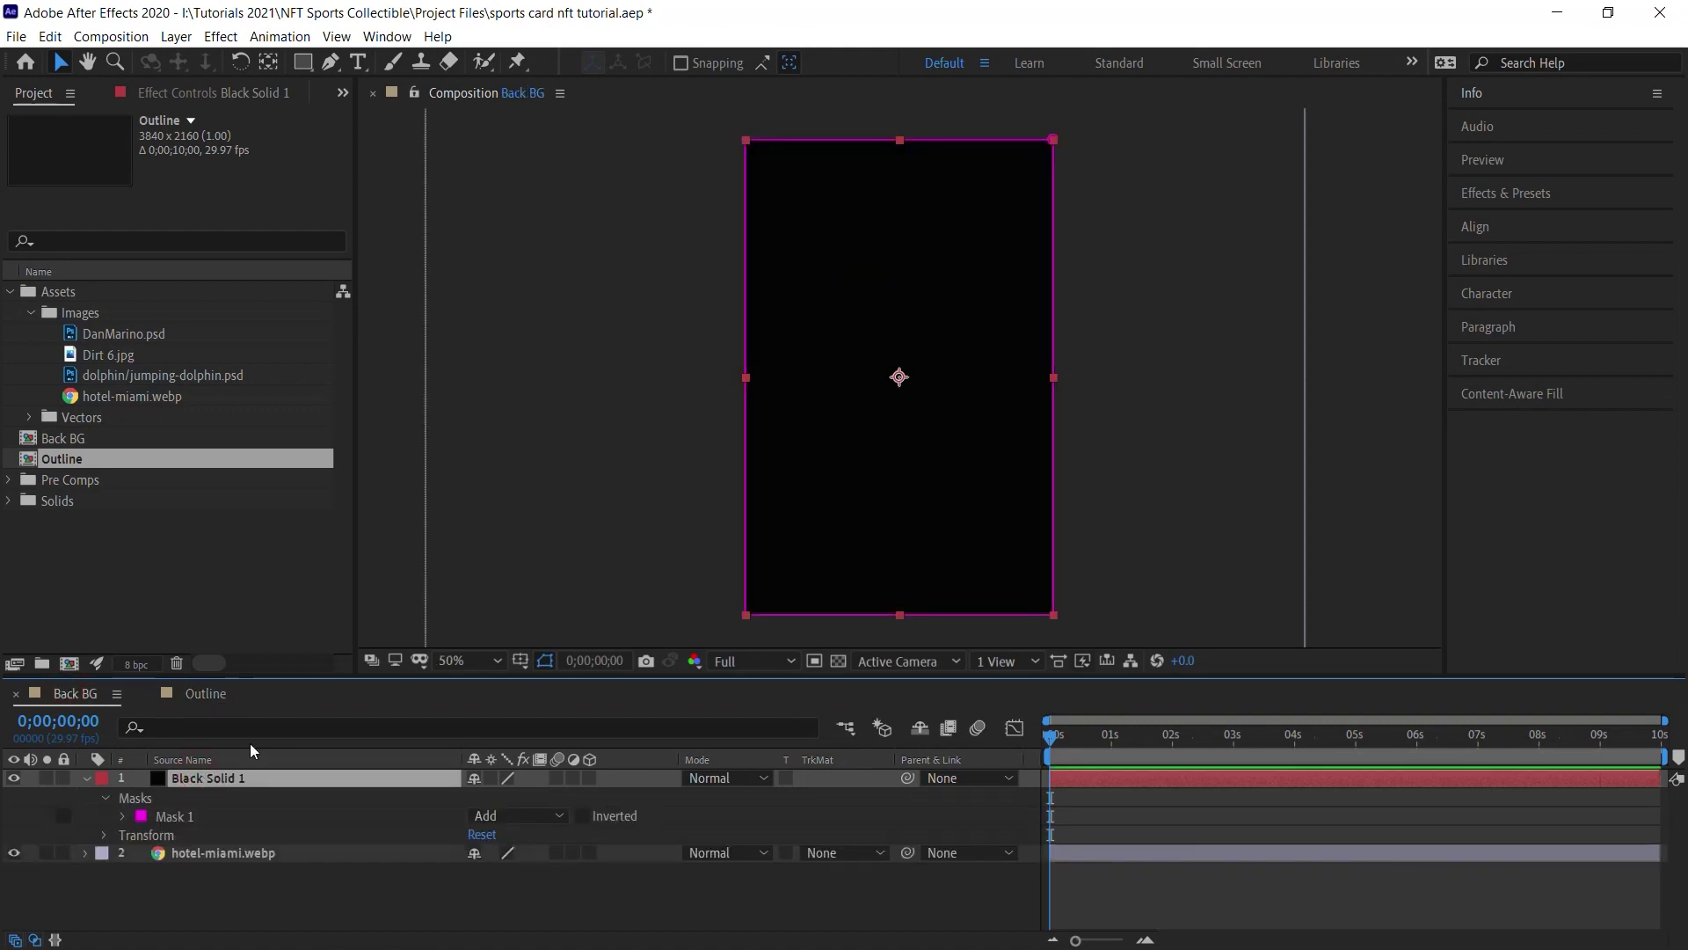
Delete Black Solid 1 from Back BG and go back to the Outline composition.
key("Delete")
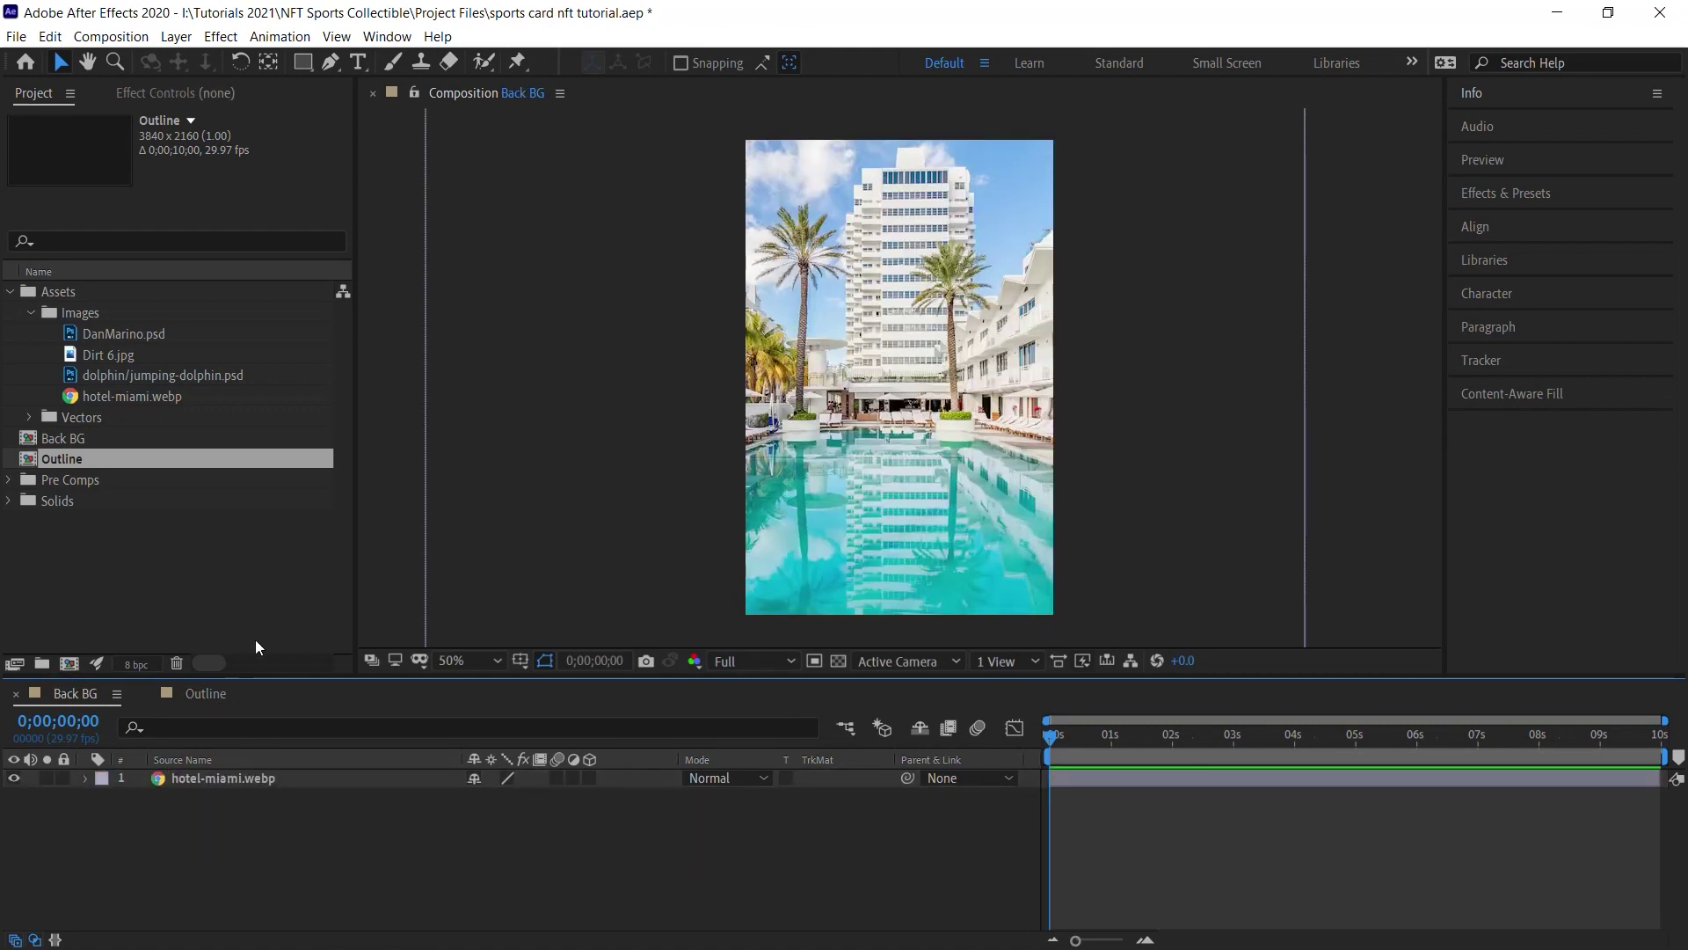
left_click(207, 694)
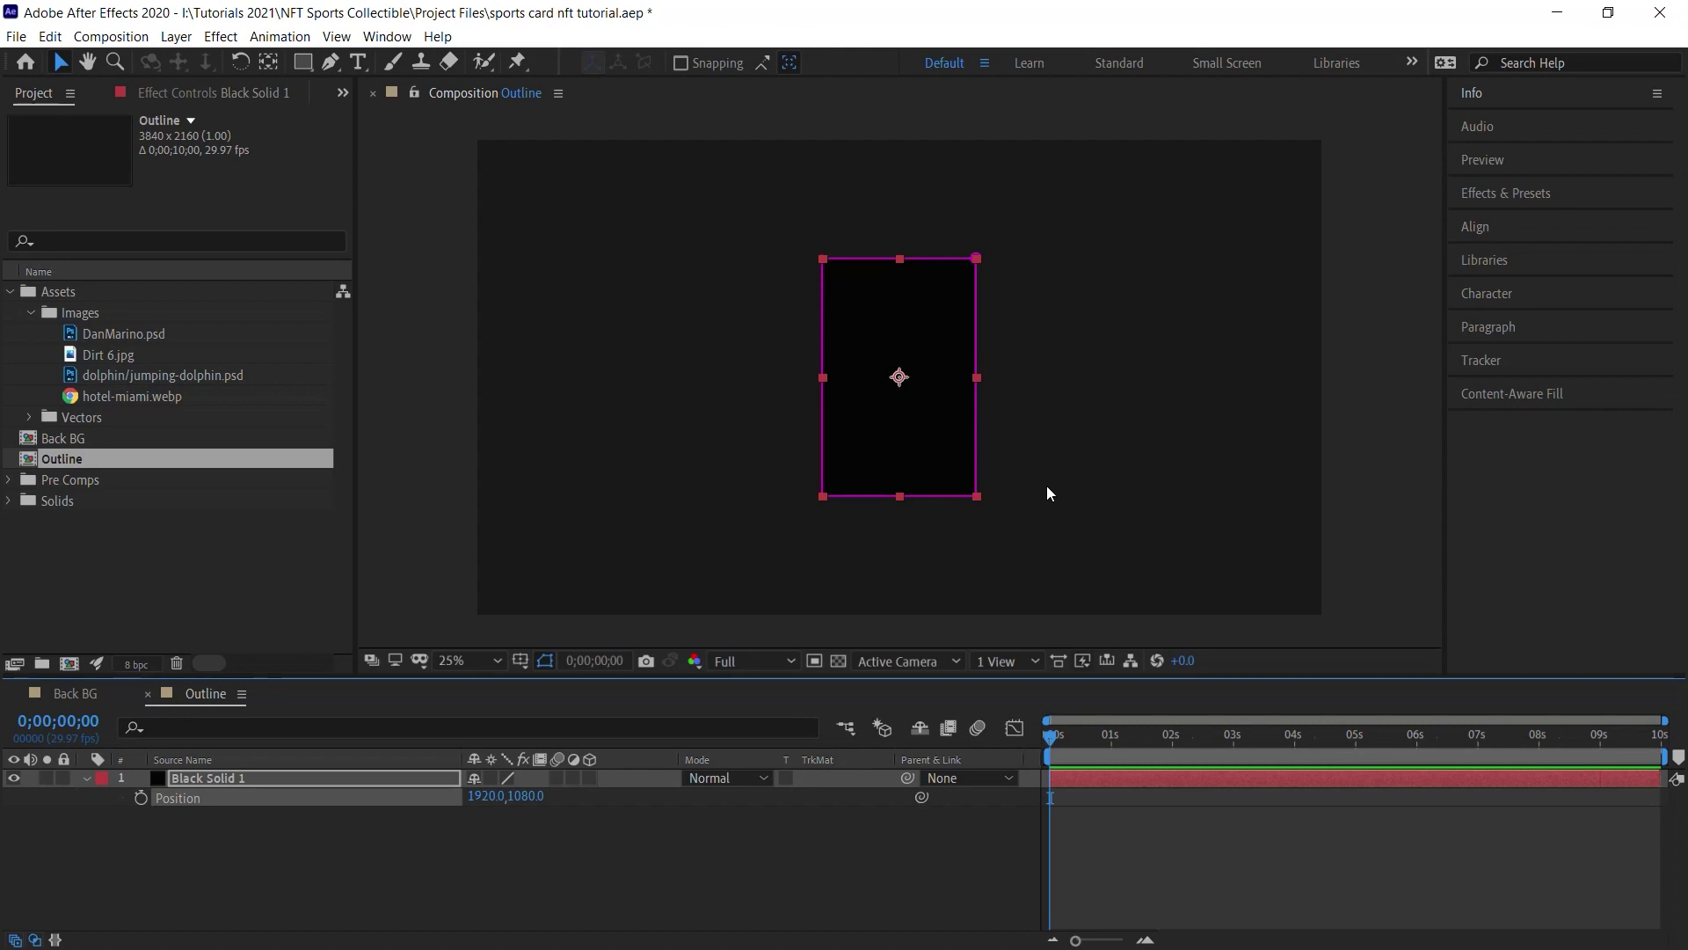
Add a new comp-sized Black Solid 2 and hide it.
key("ctrl+y")
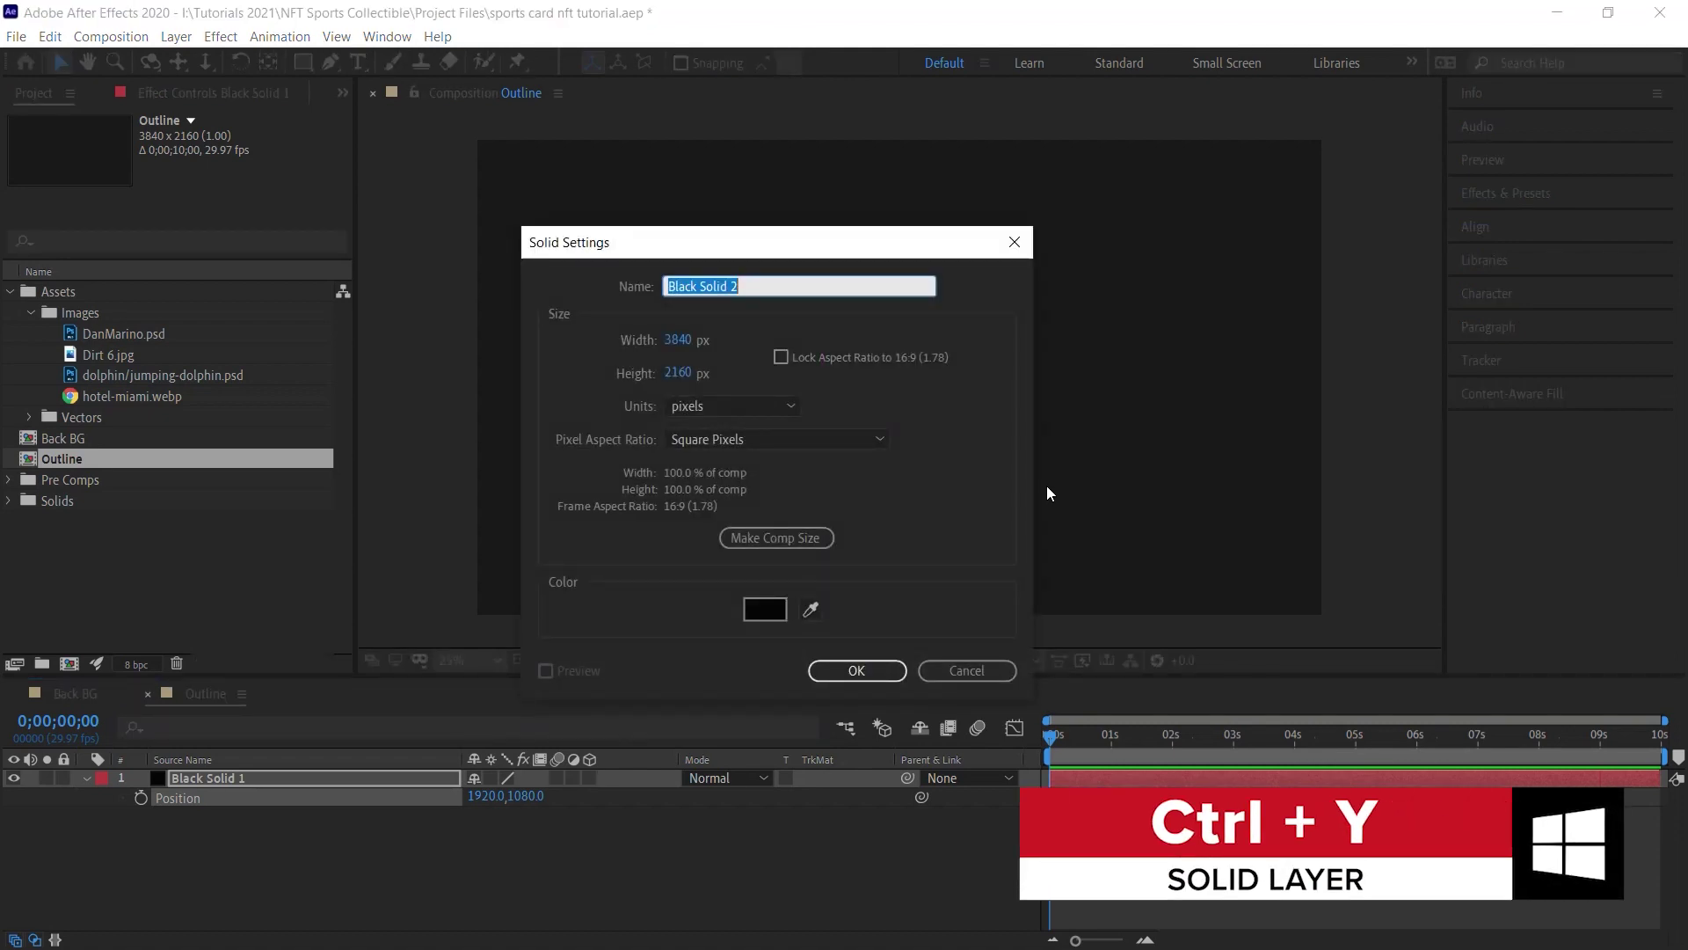
left_click(769, 535)
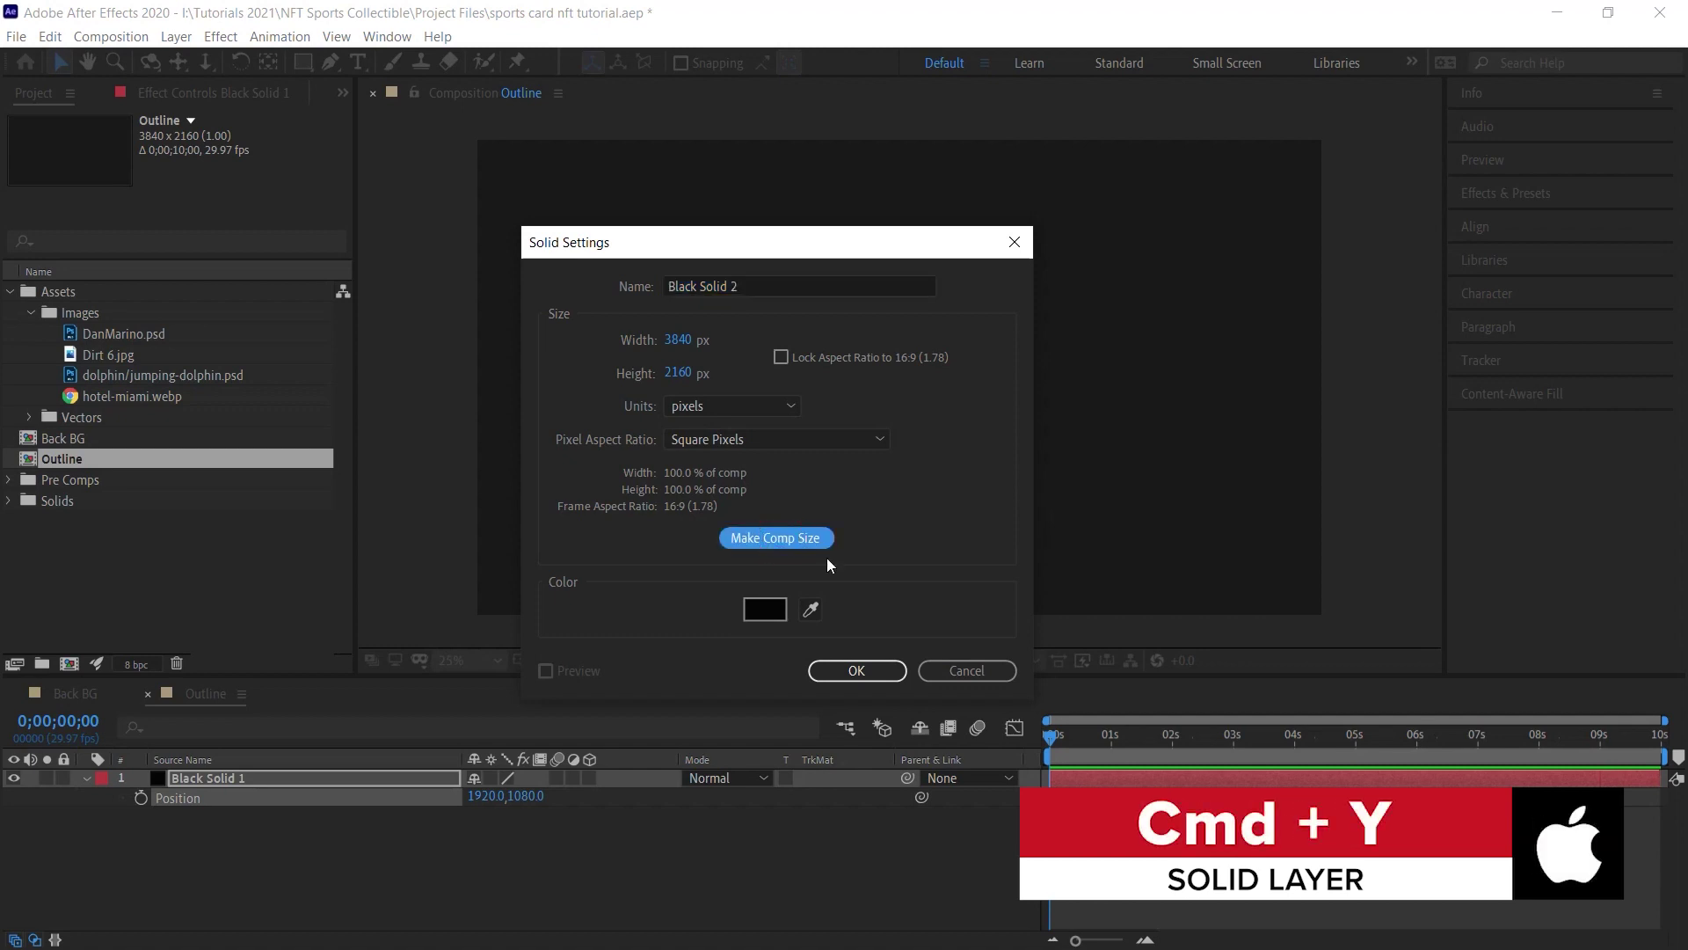
left_click(858, 670)
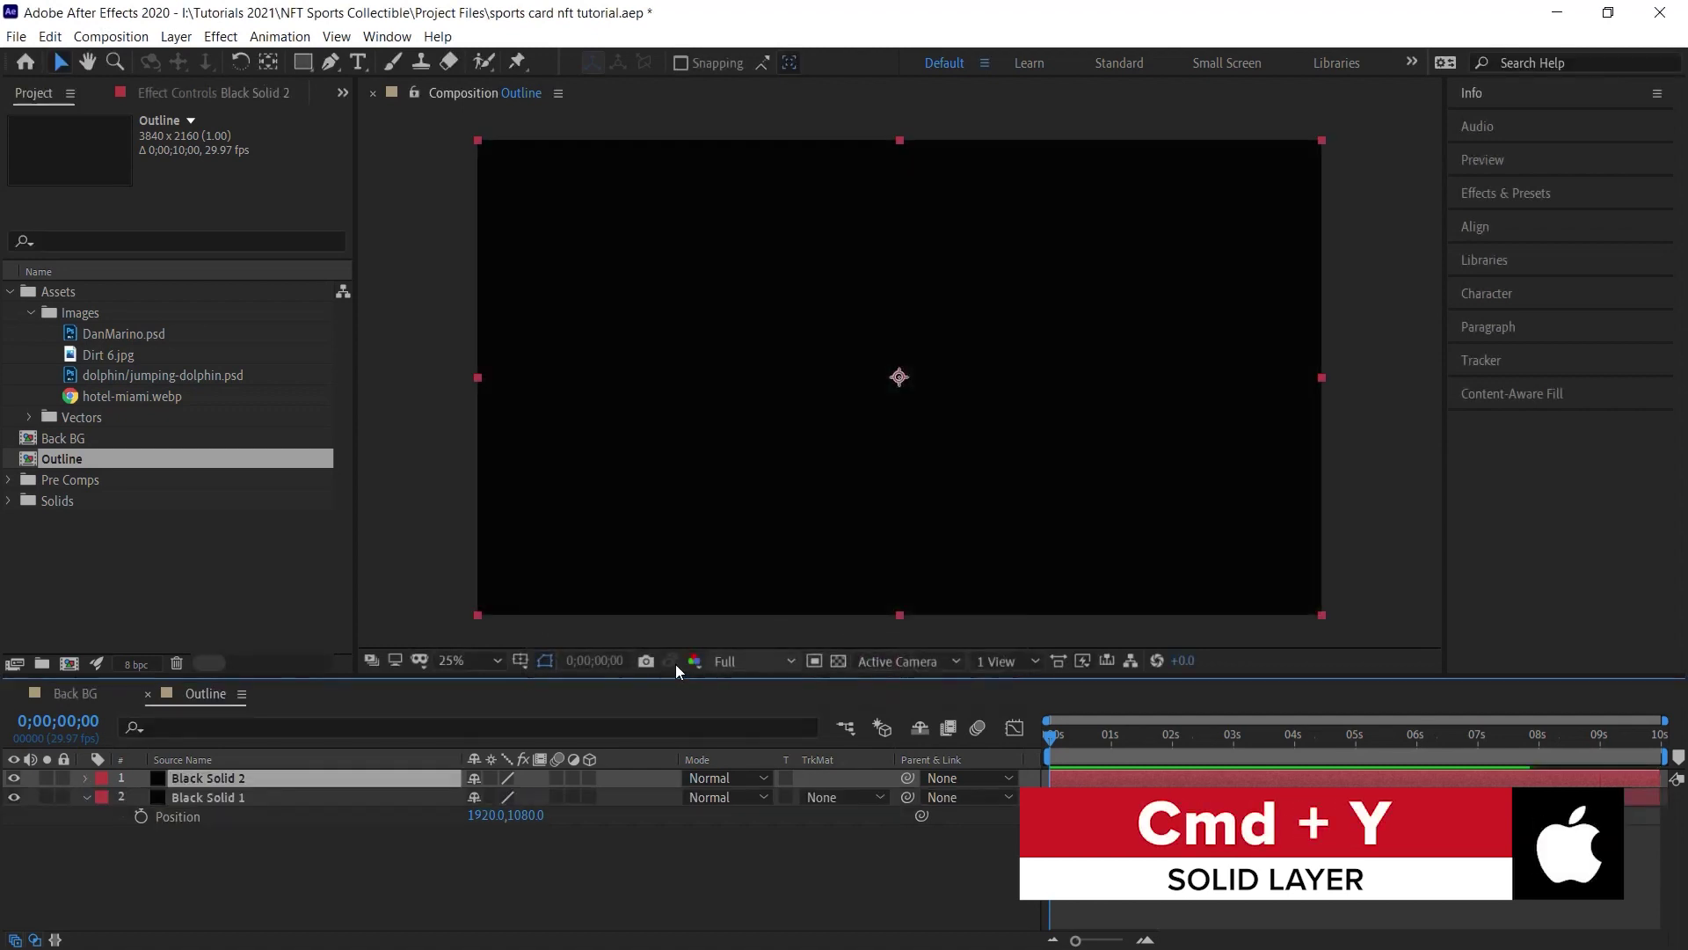
left_click(14, 778)
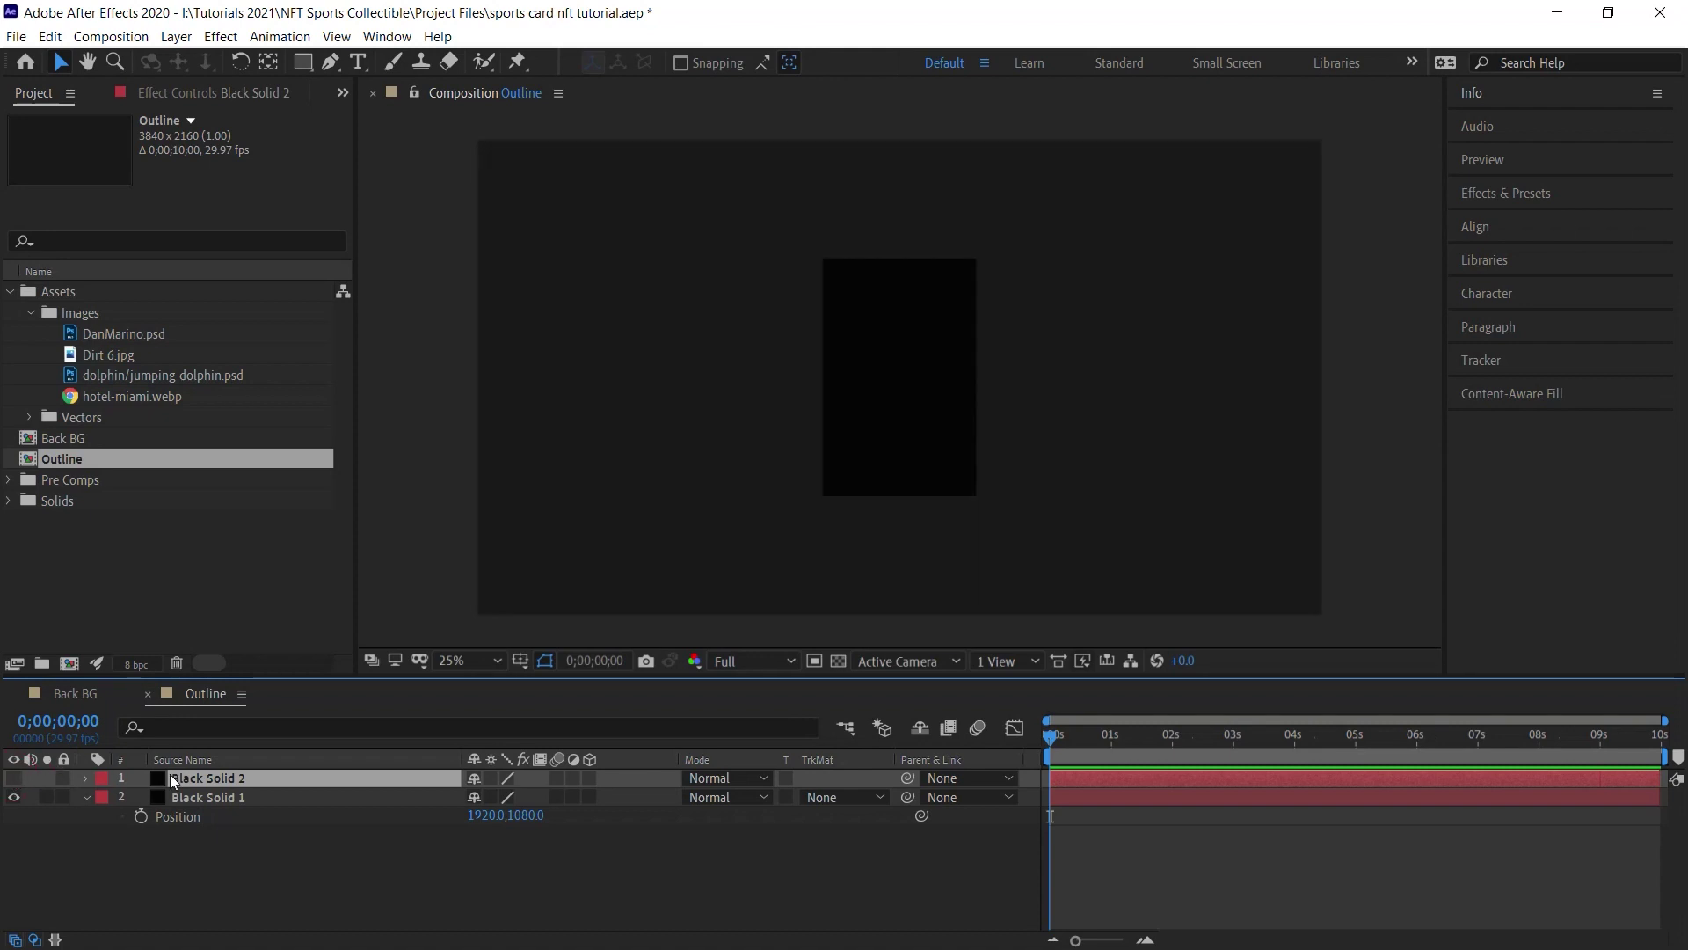
Transfer Mask 1 from Black Solid 1 to the visible Black Solid 2, deleting the old solid.
left_click(208, 798)
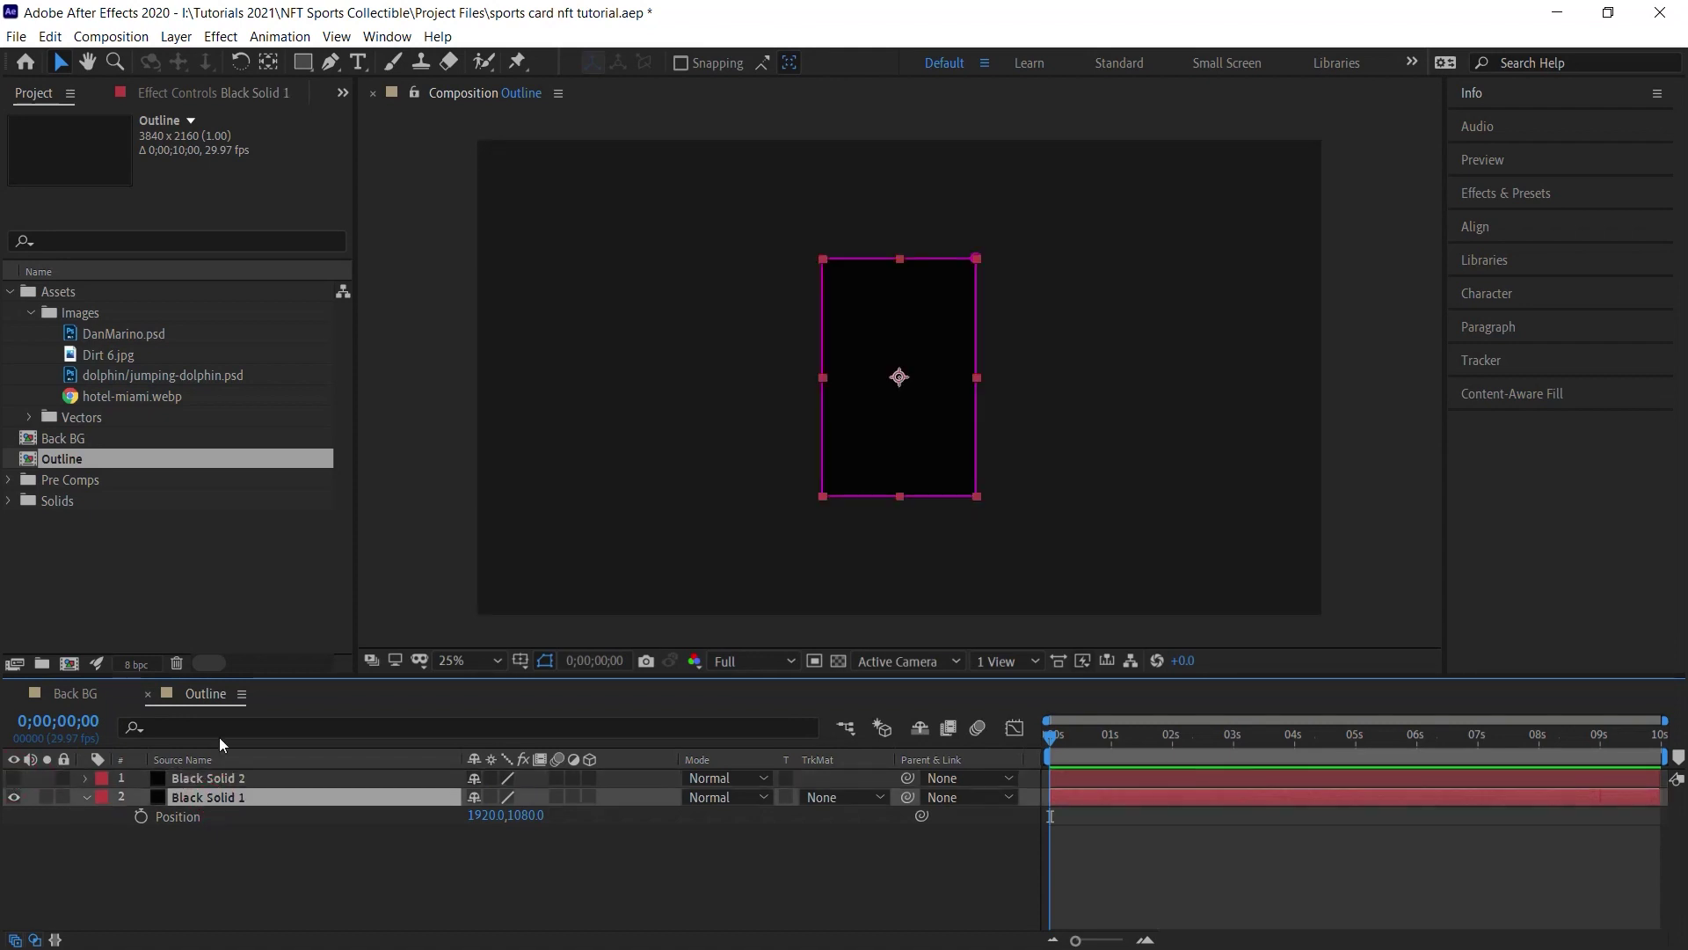
key("m")
left_click(184, 818)
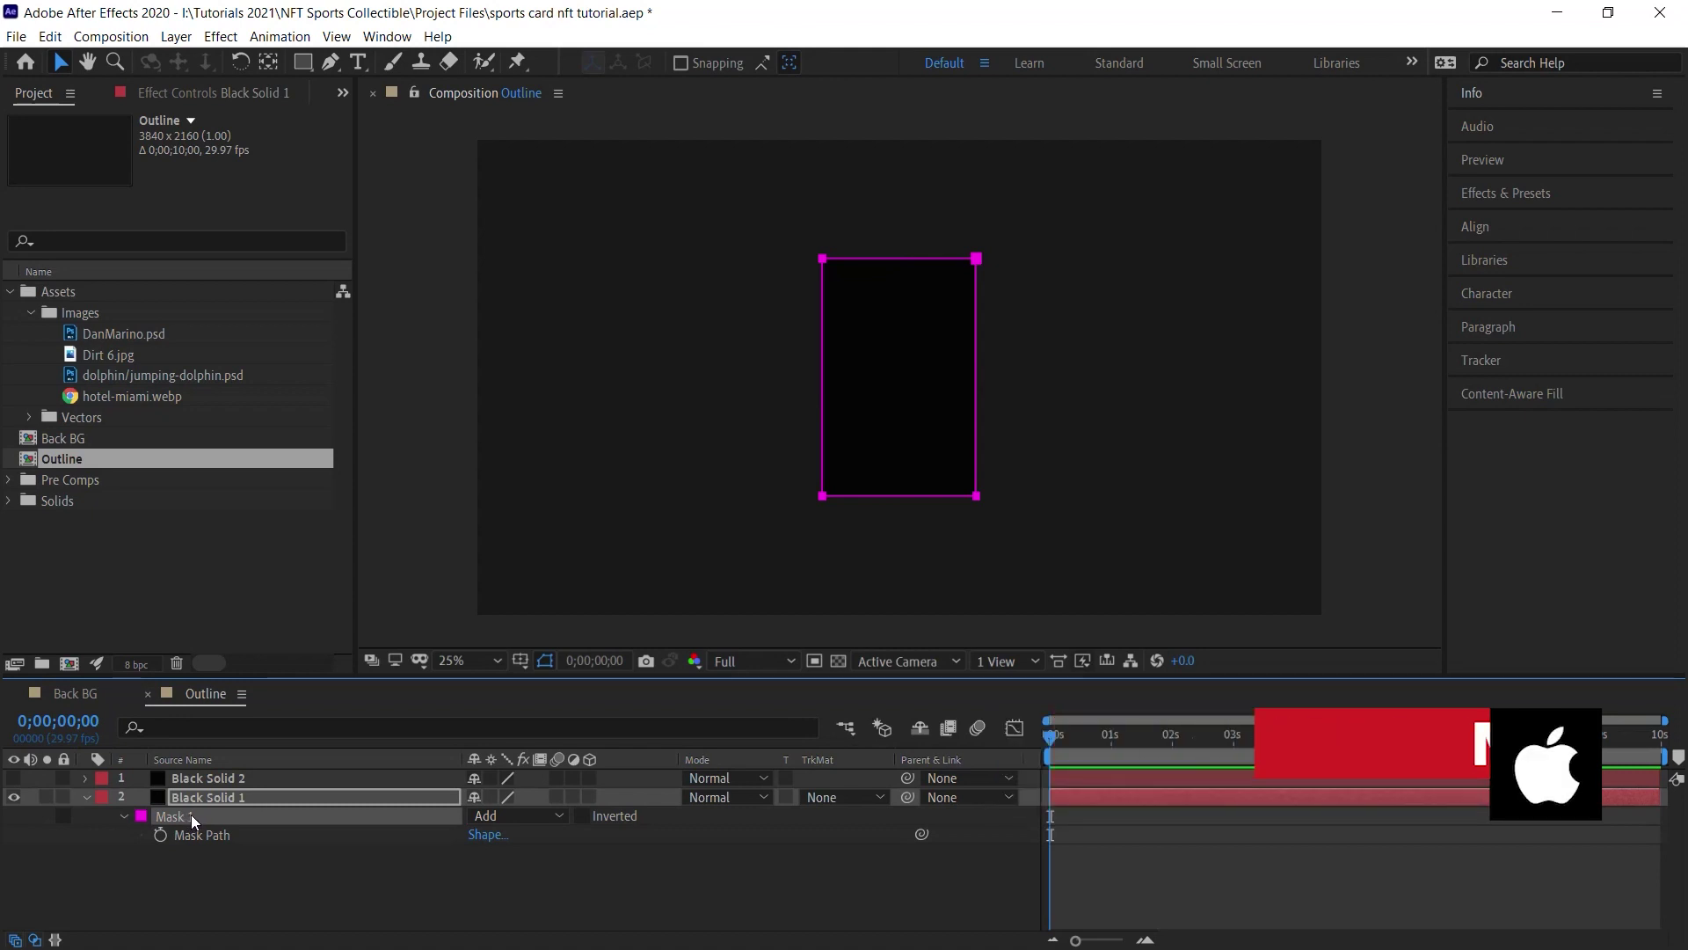
left_click(212, 799)
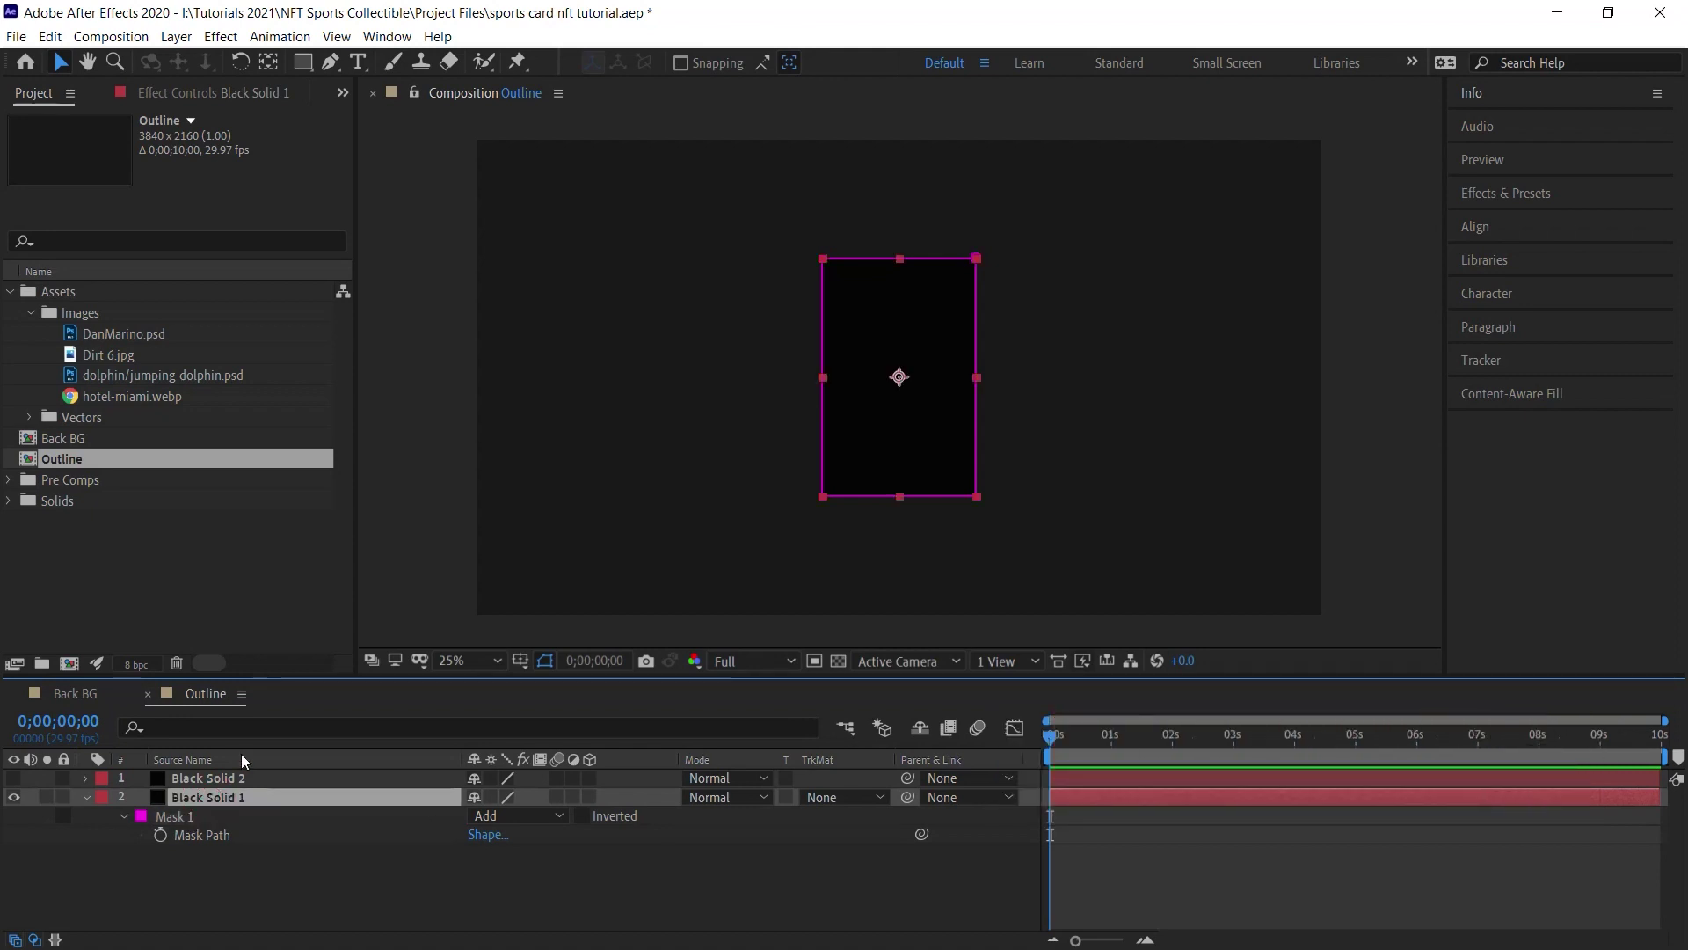
key("Delete")
left_click(199, 777)
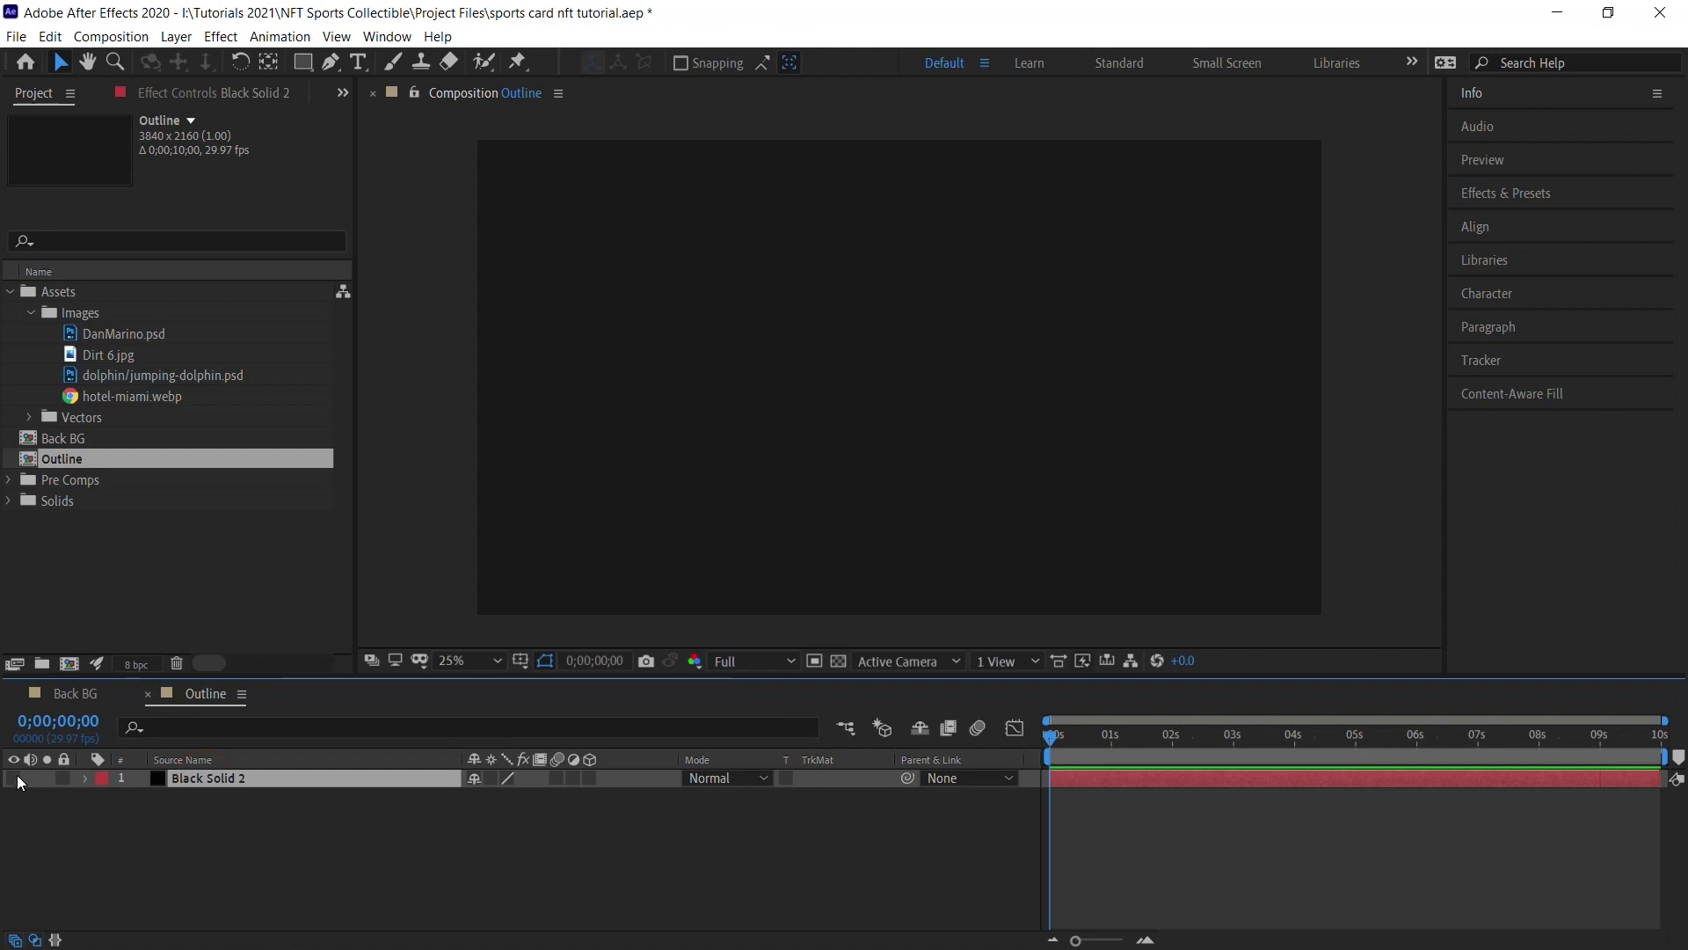
left_click(14, 777)
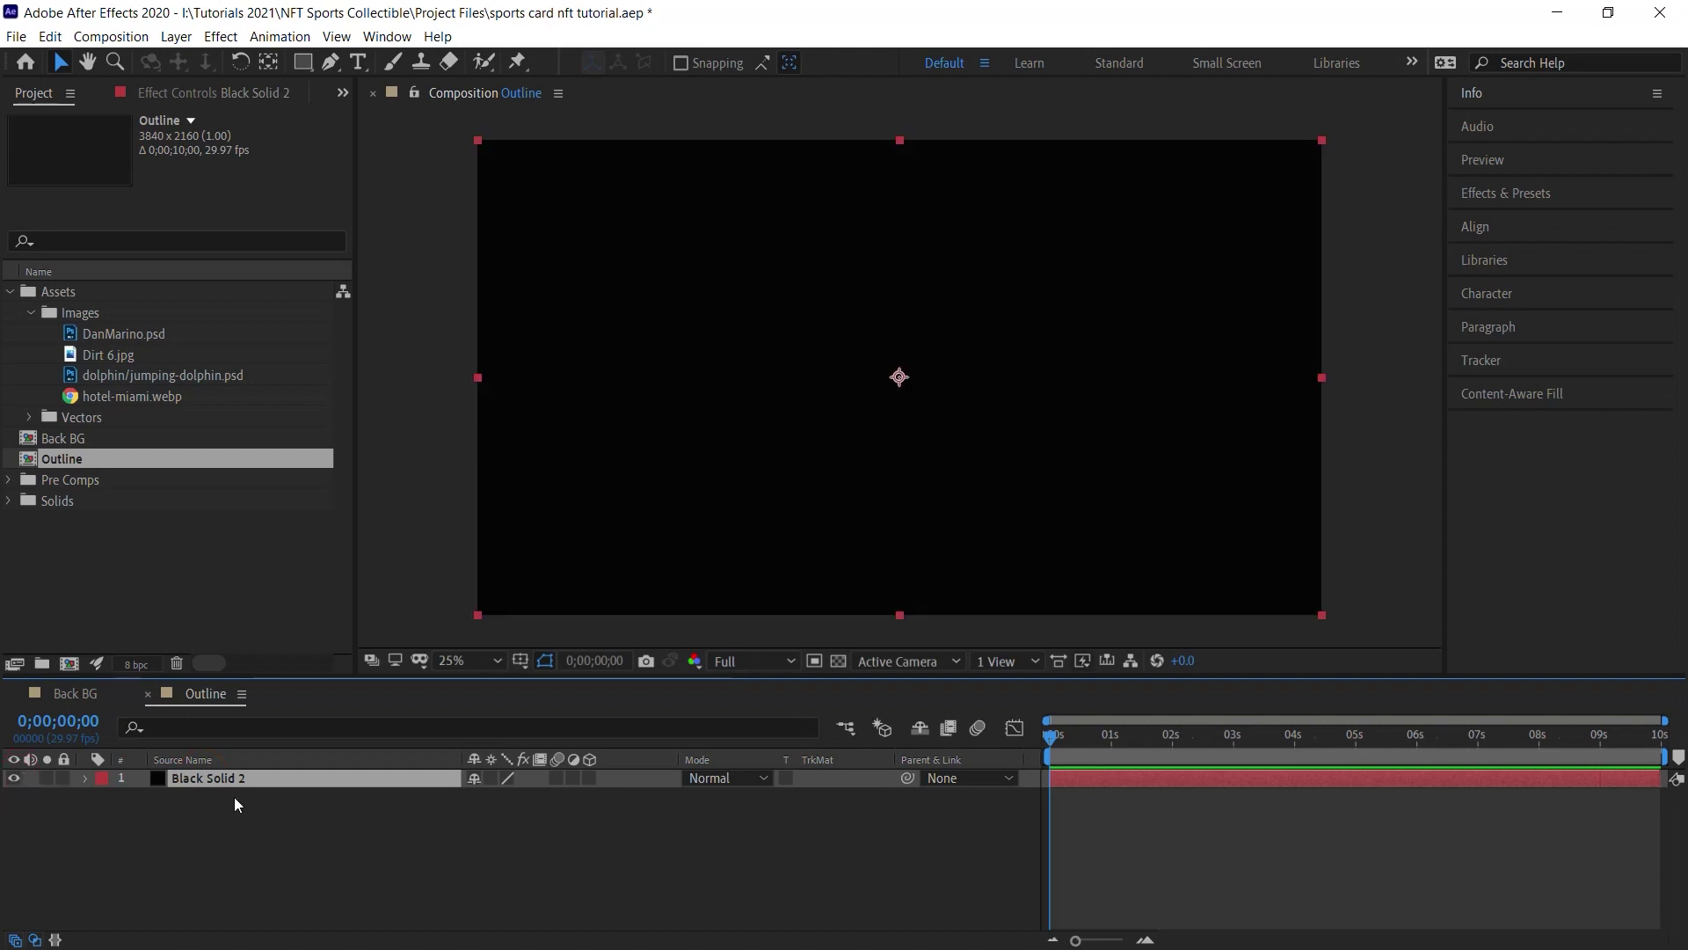
key("ctrl+v")
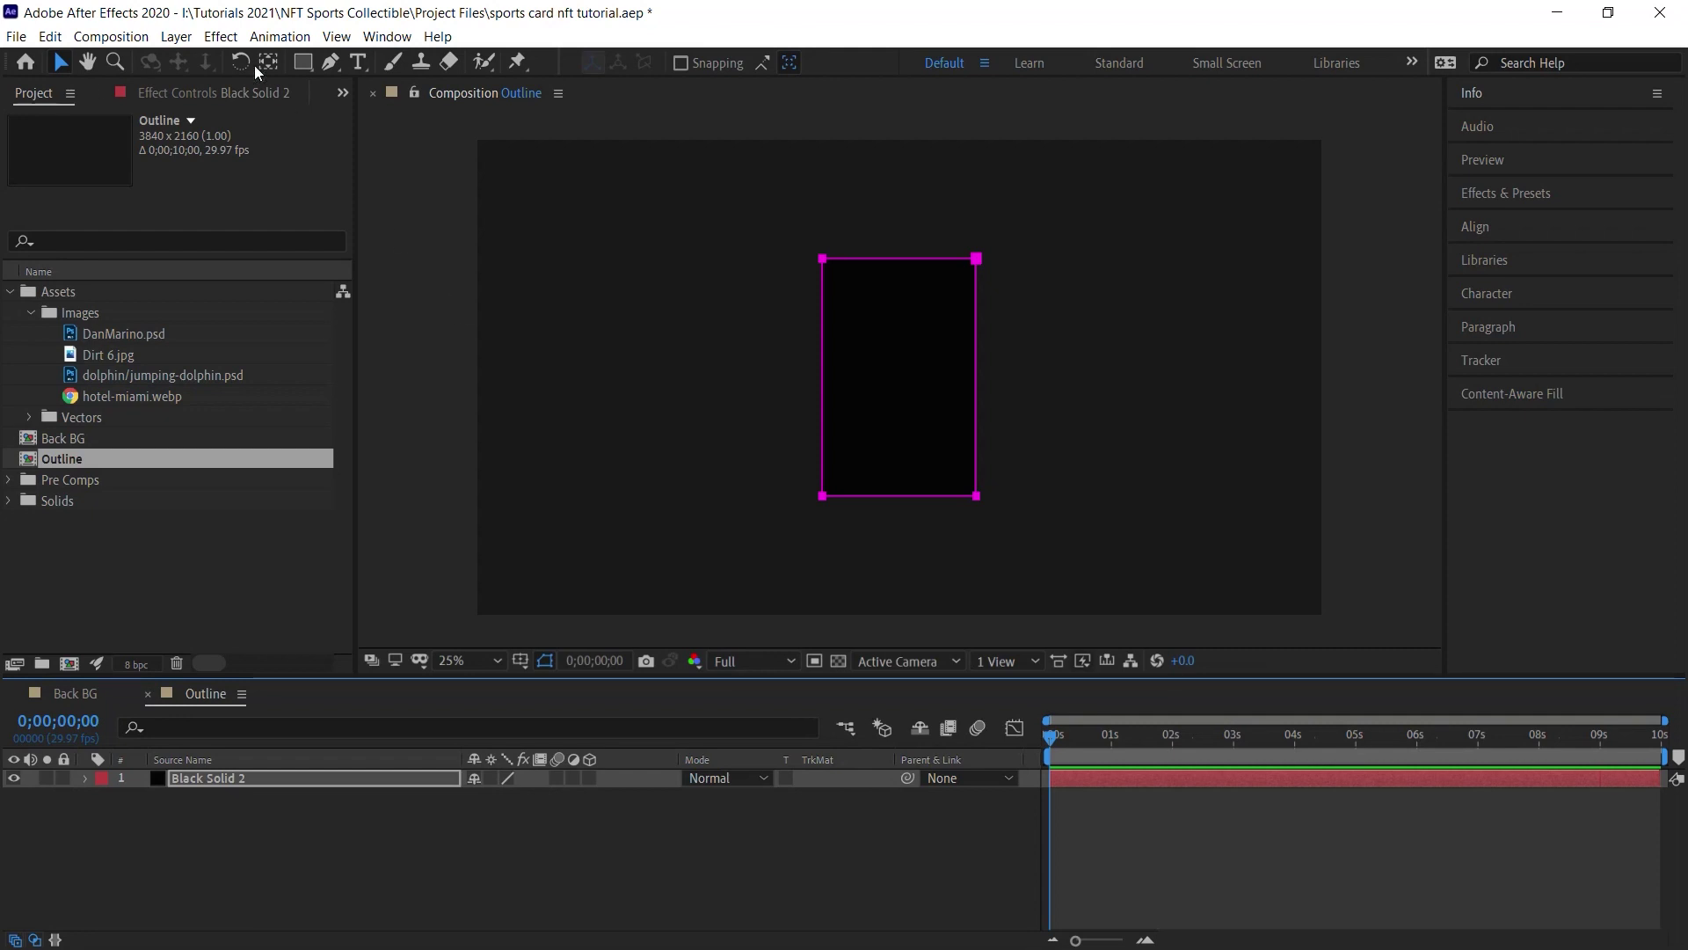
left_click(220, 36)
Apply Video Copilot Saber to Black Solid 2 with Composite Settings set to Transparent.
mouse_move(588, 252)
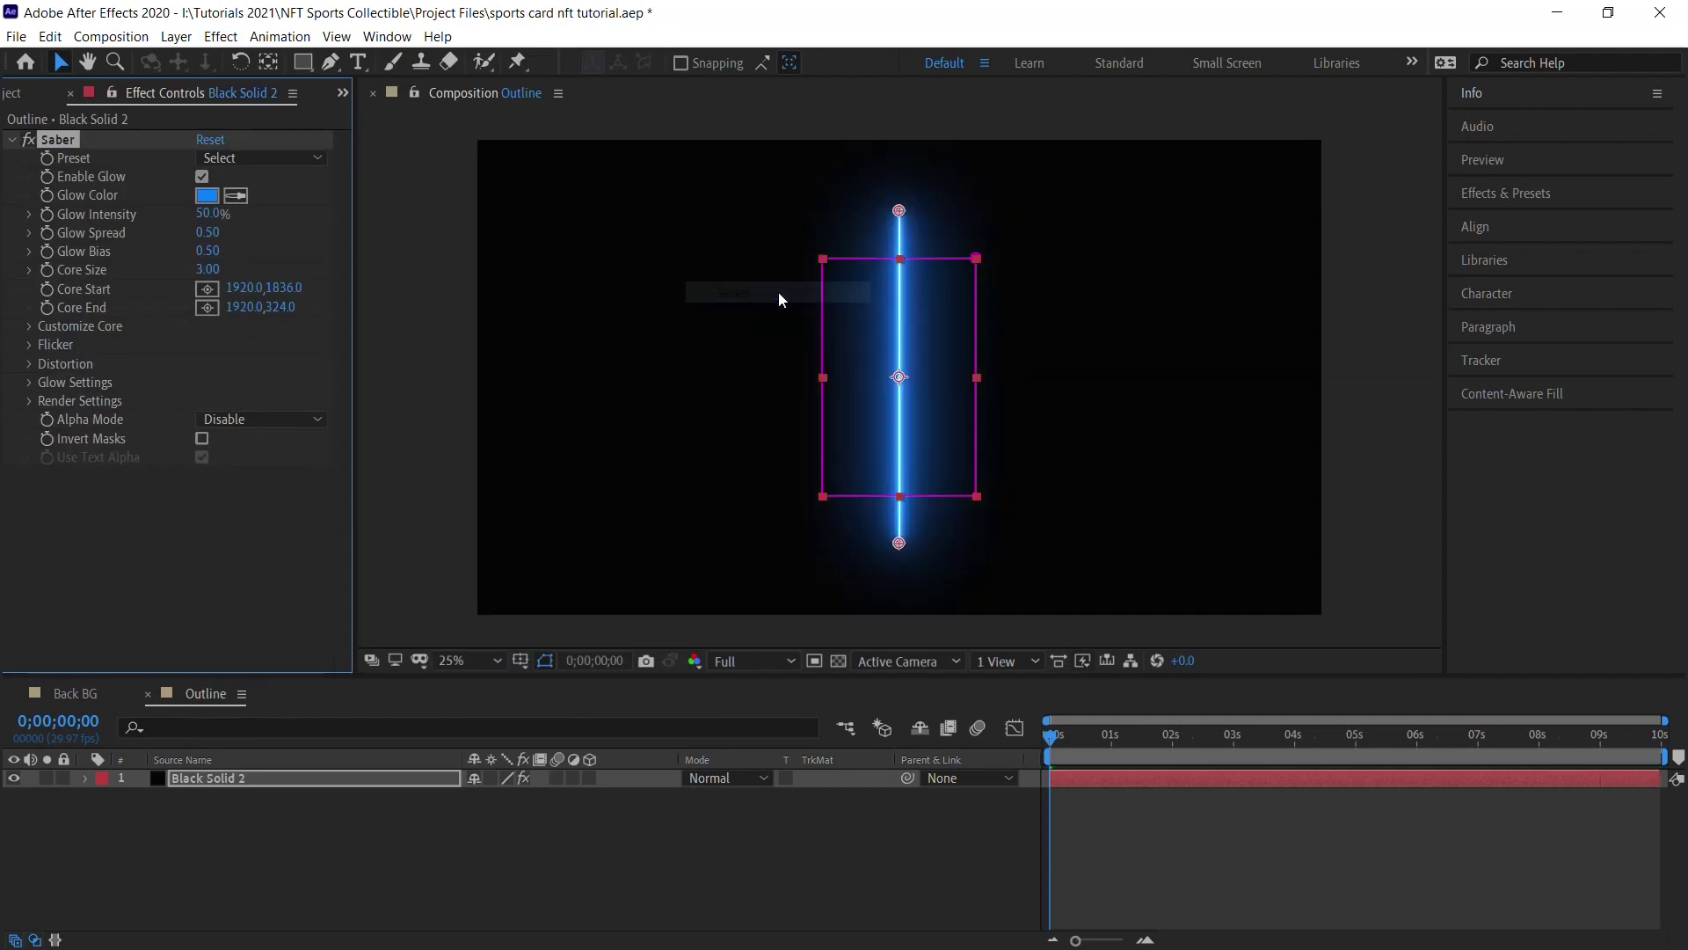
left_click(30, 400)
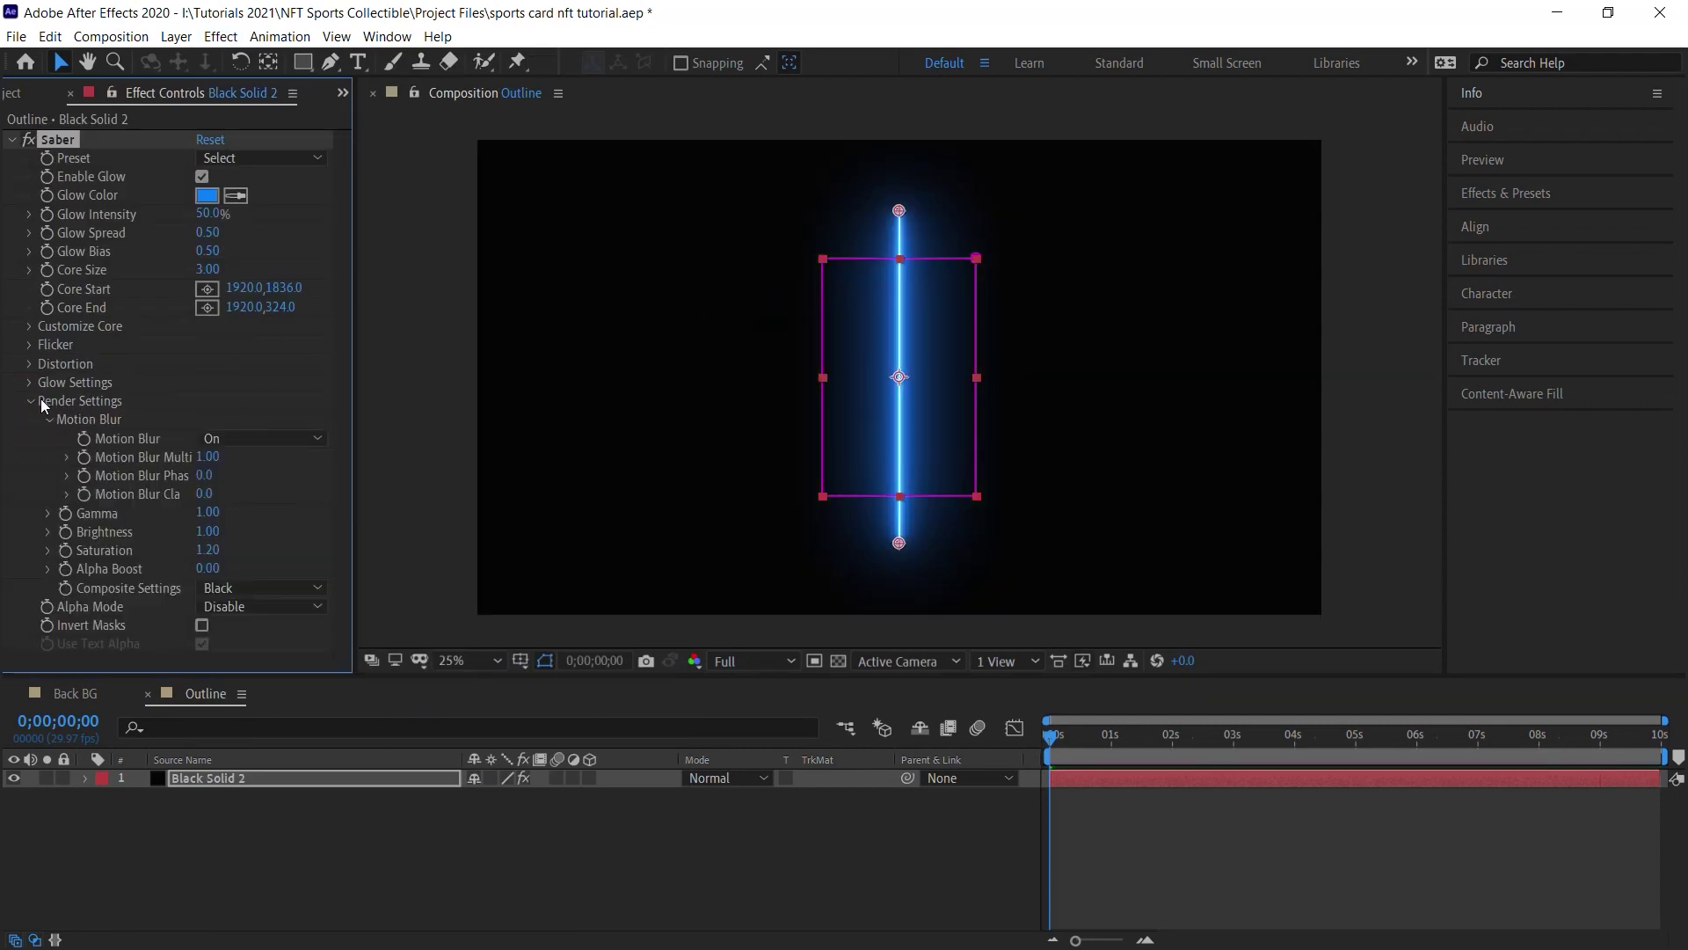
left_click(244, 588)
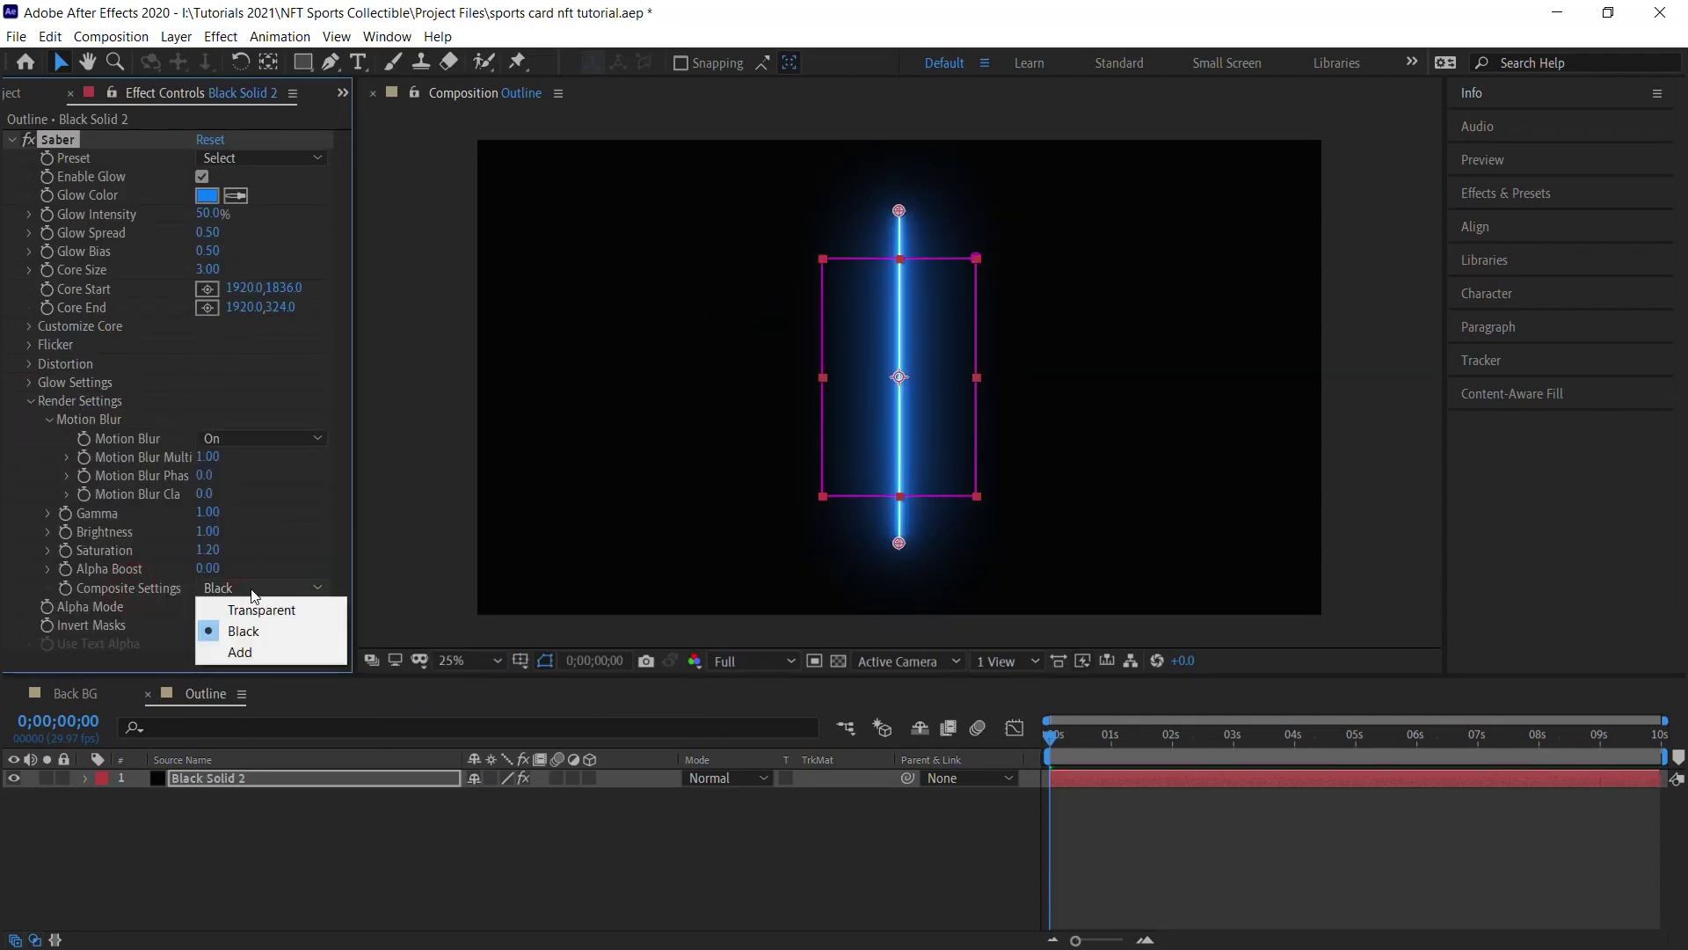
left_click(284, 610)
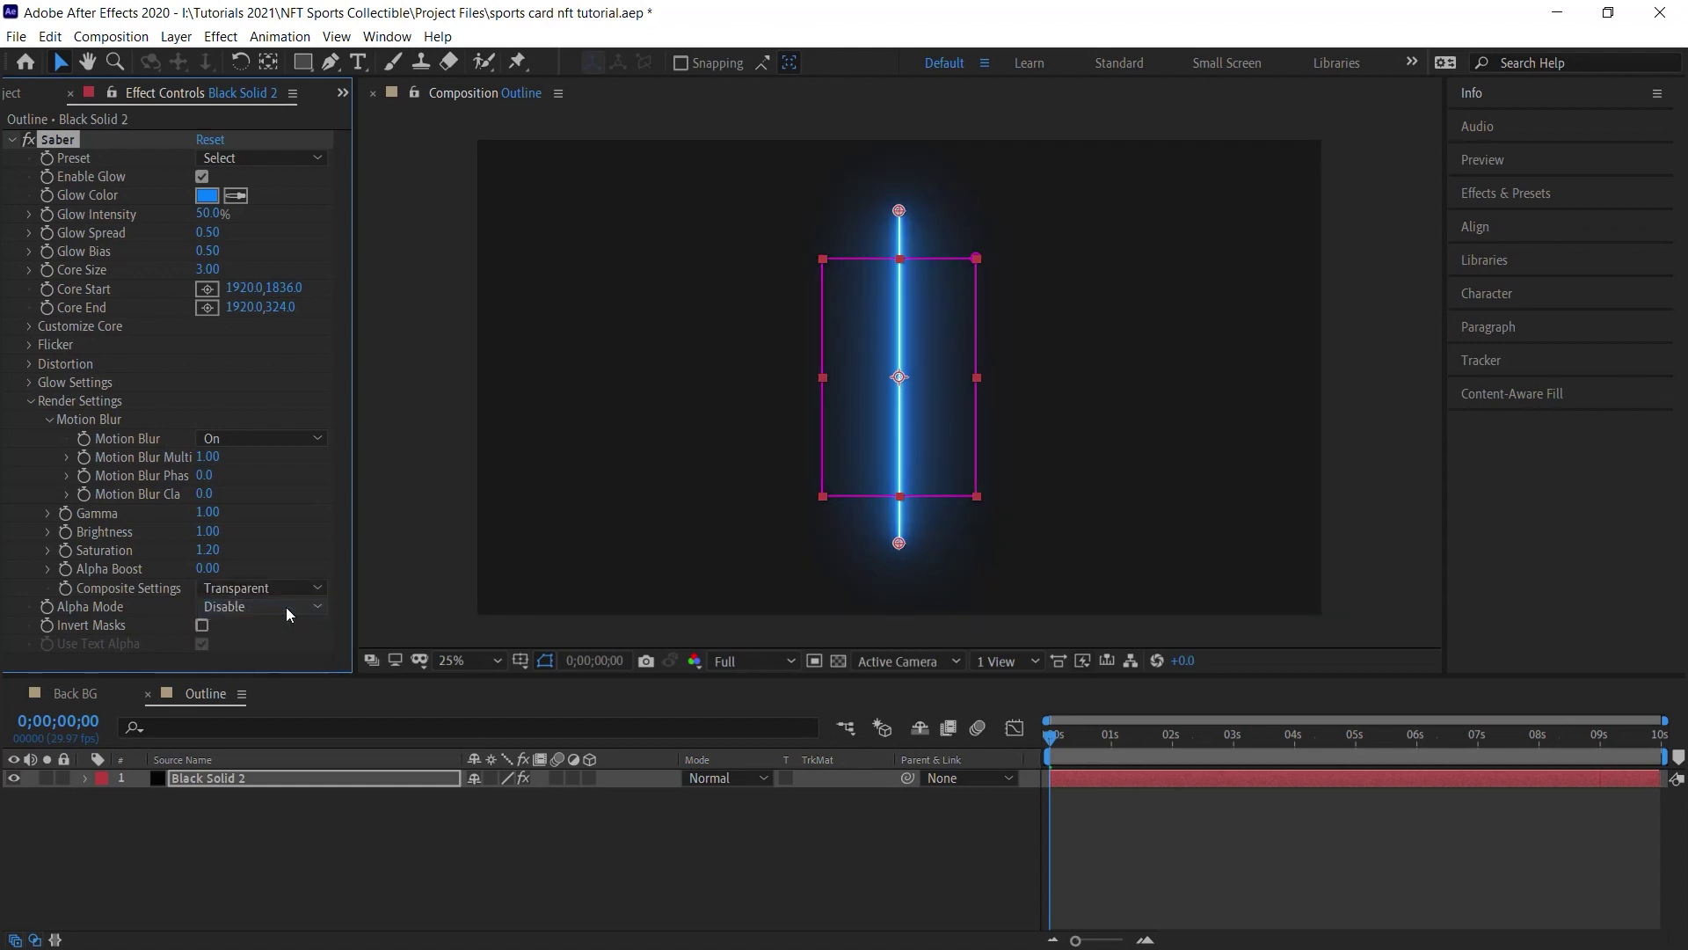
left_click(839, 661)
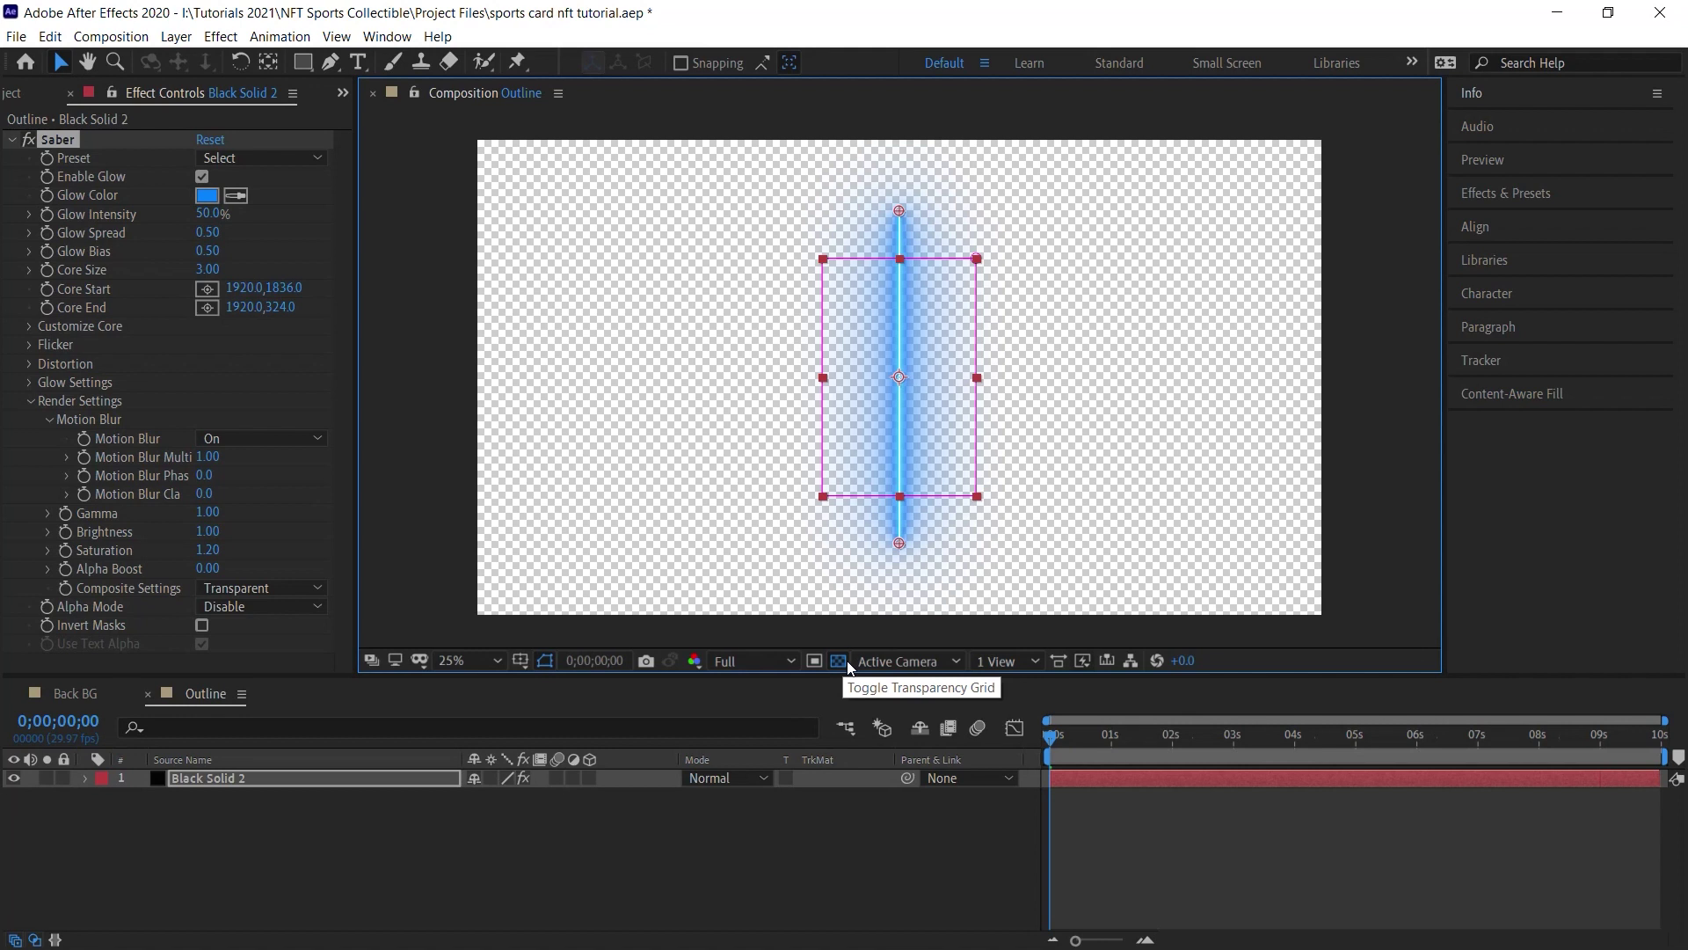
left_click(840, 661)
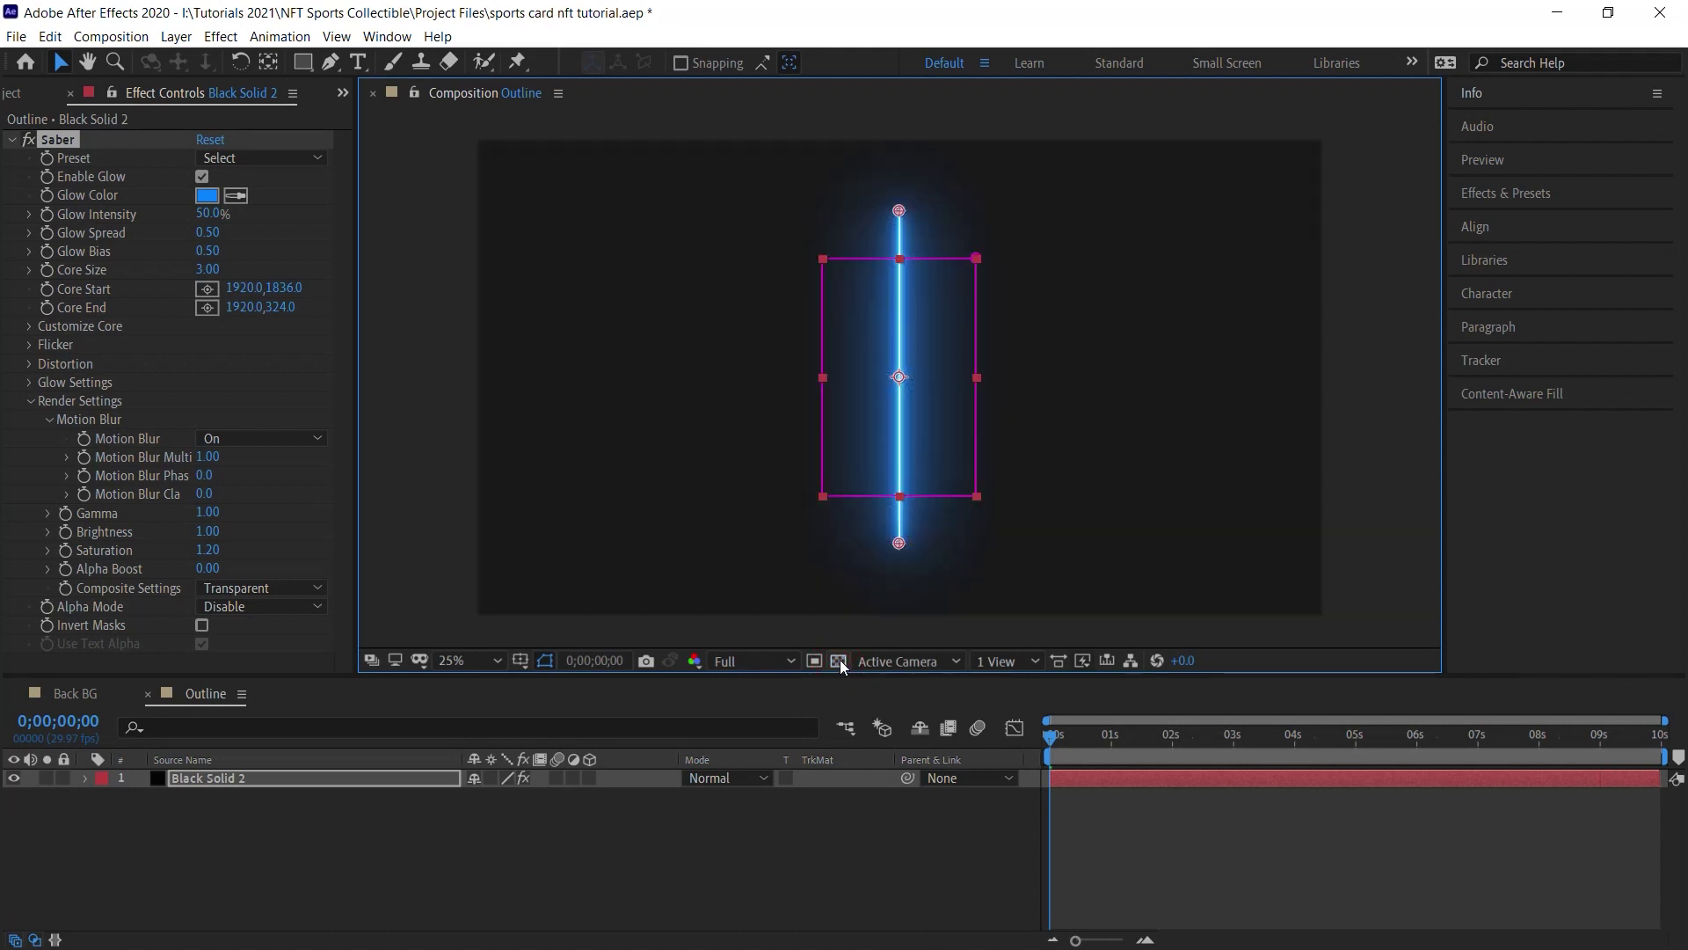
left_click(23, 324)
left_click(29, 325)
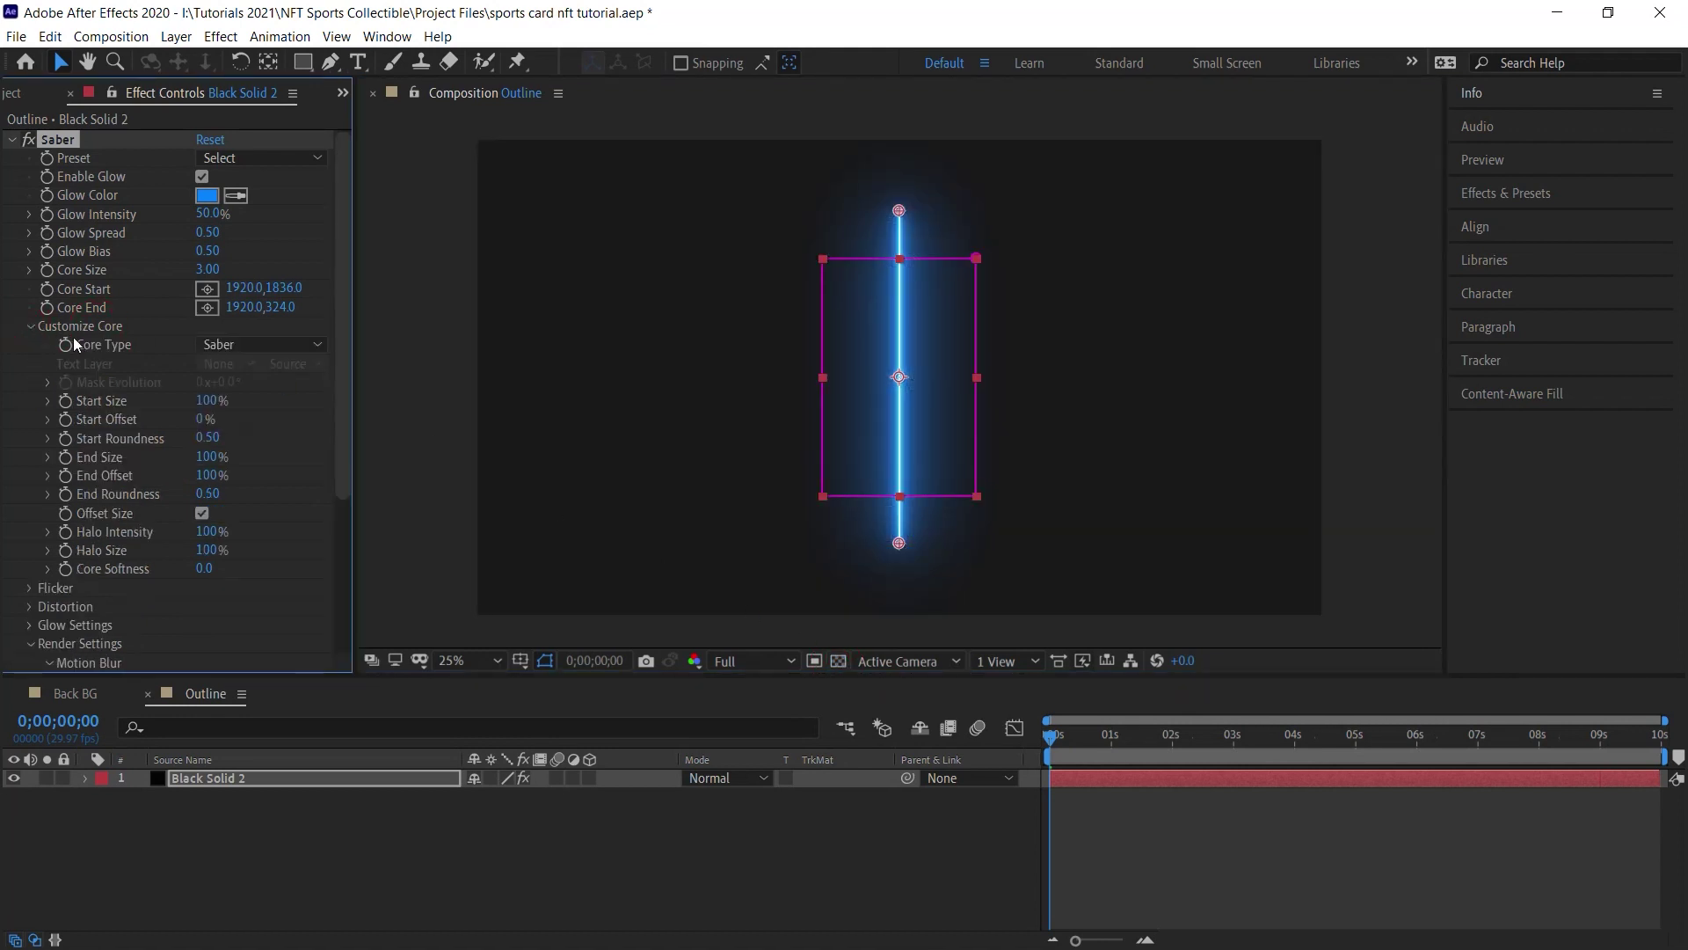
Set Saber's Core Type to Layer Masks and apply the Simple Orange preset.
left_click(227, 345)
left_click(267, 390)
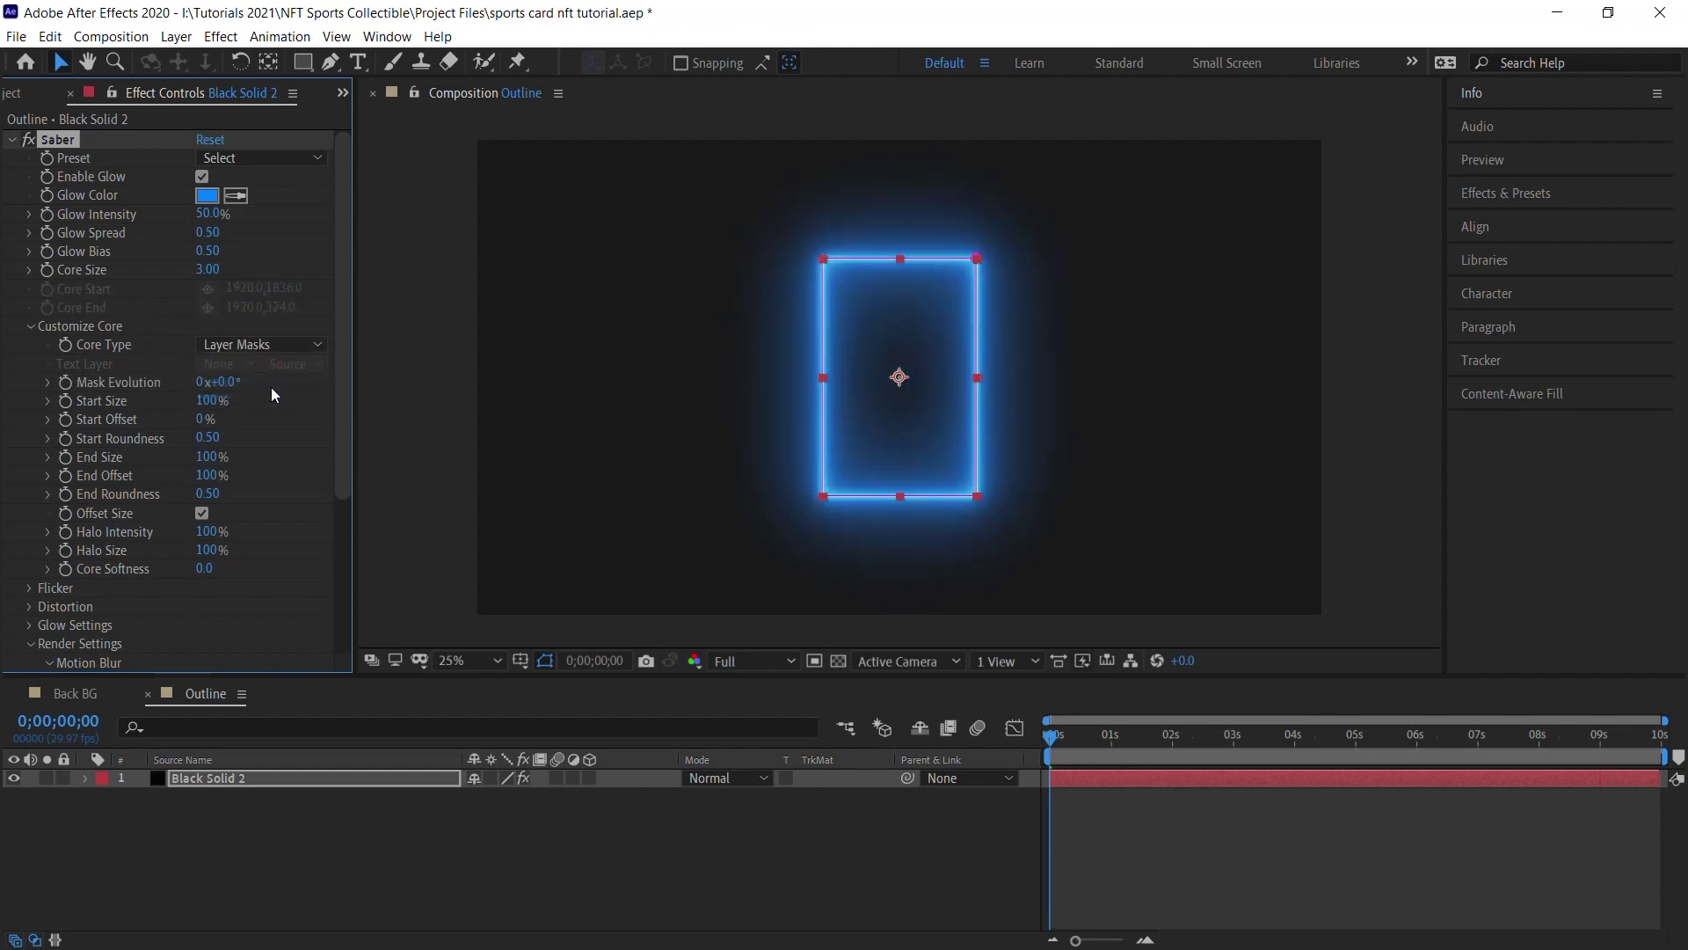
left_click(298, 157)
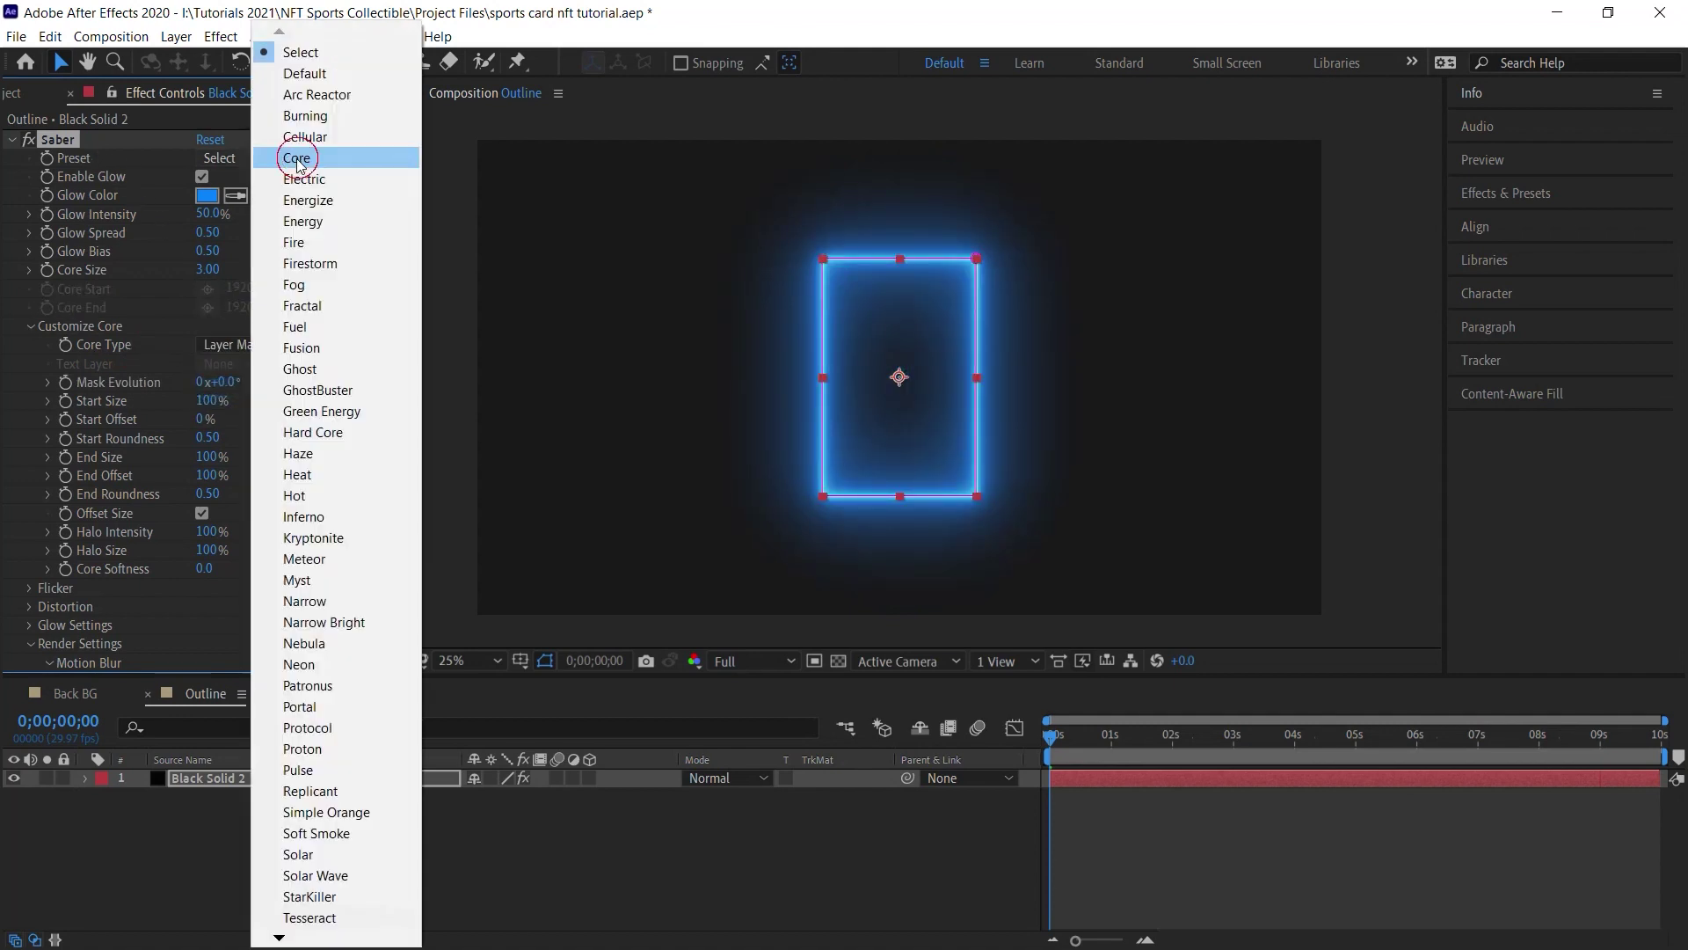
left_click(370, 813)
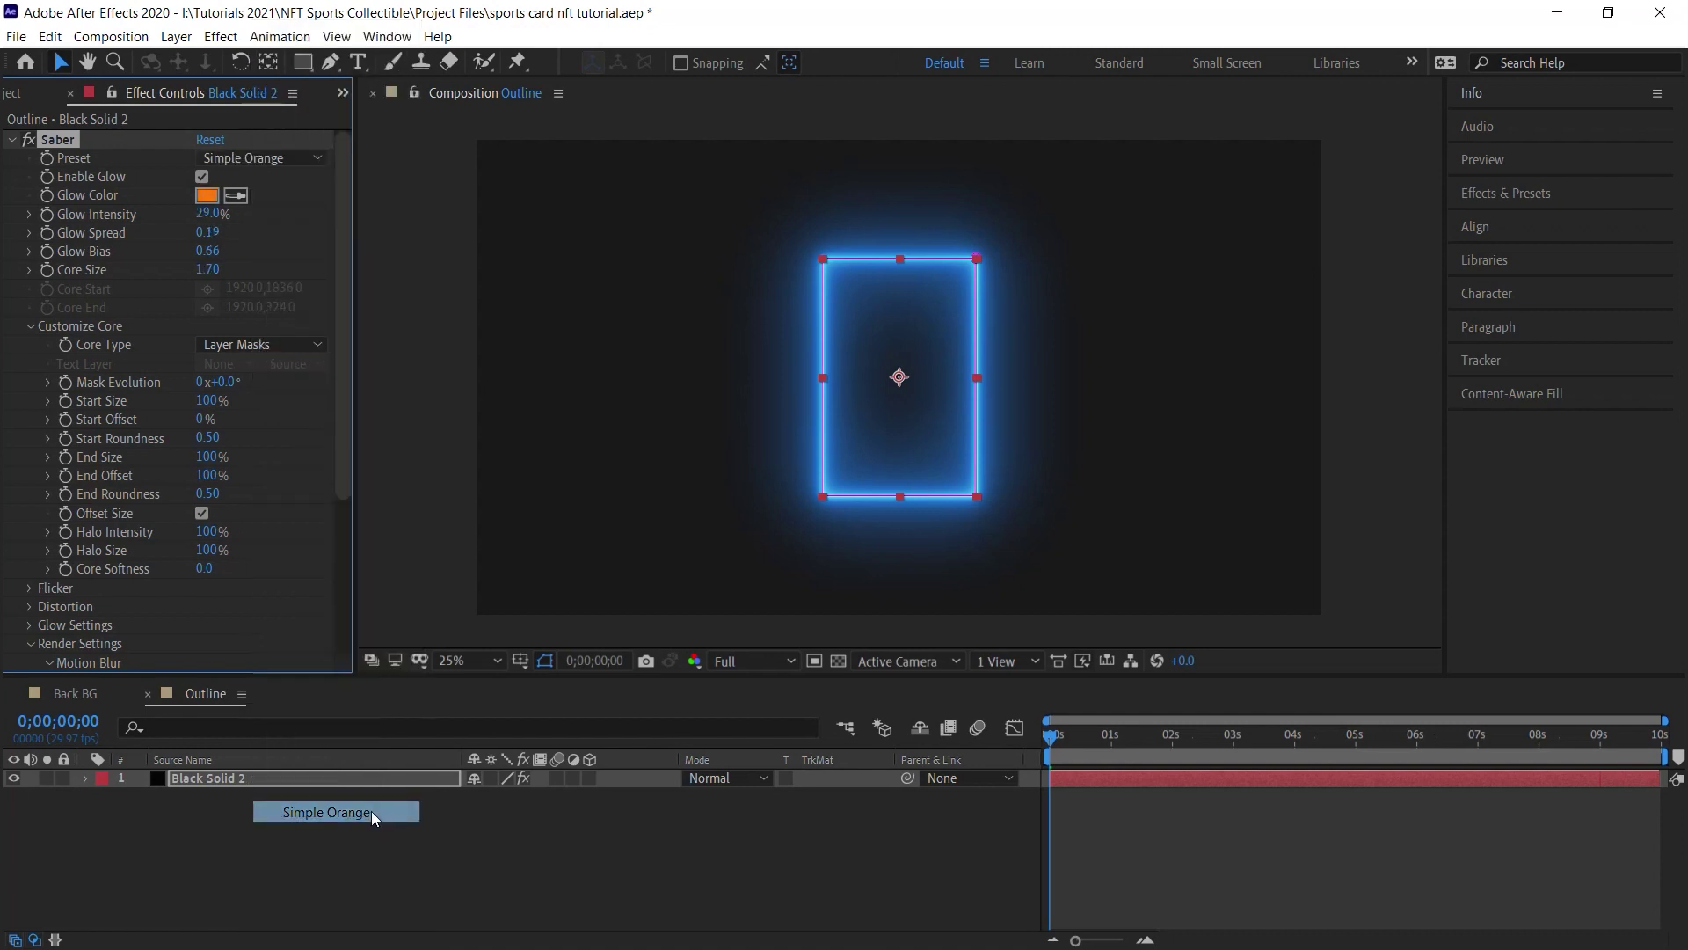
Recolour the glow cyan (00CBFF) and set Core Size to 2.30.
left_click(207, 195)
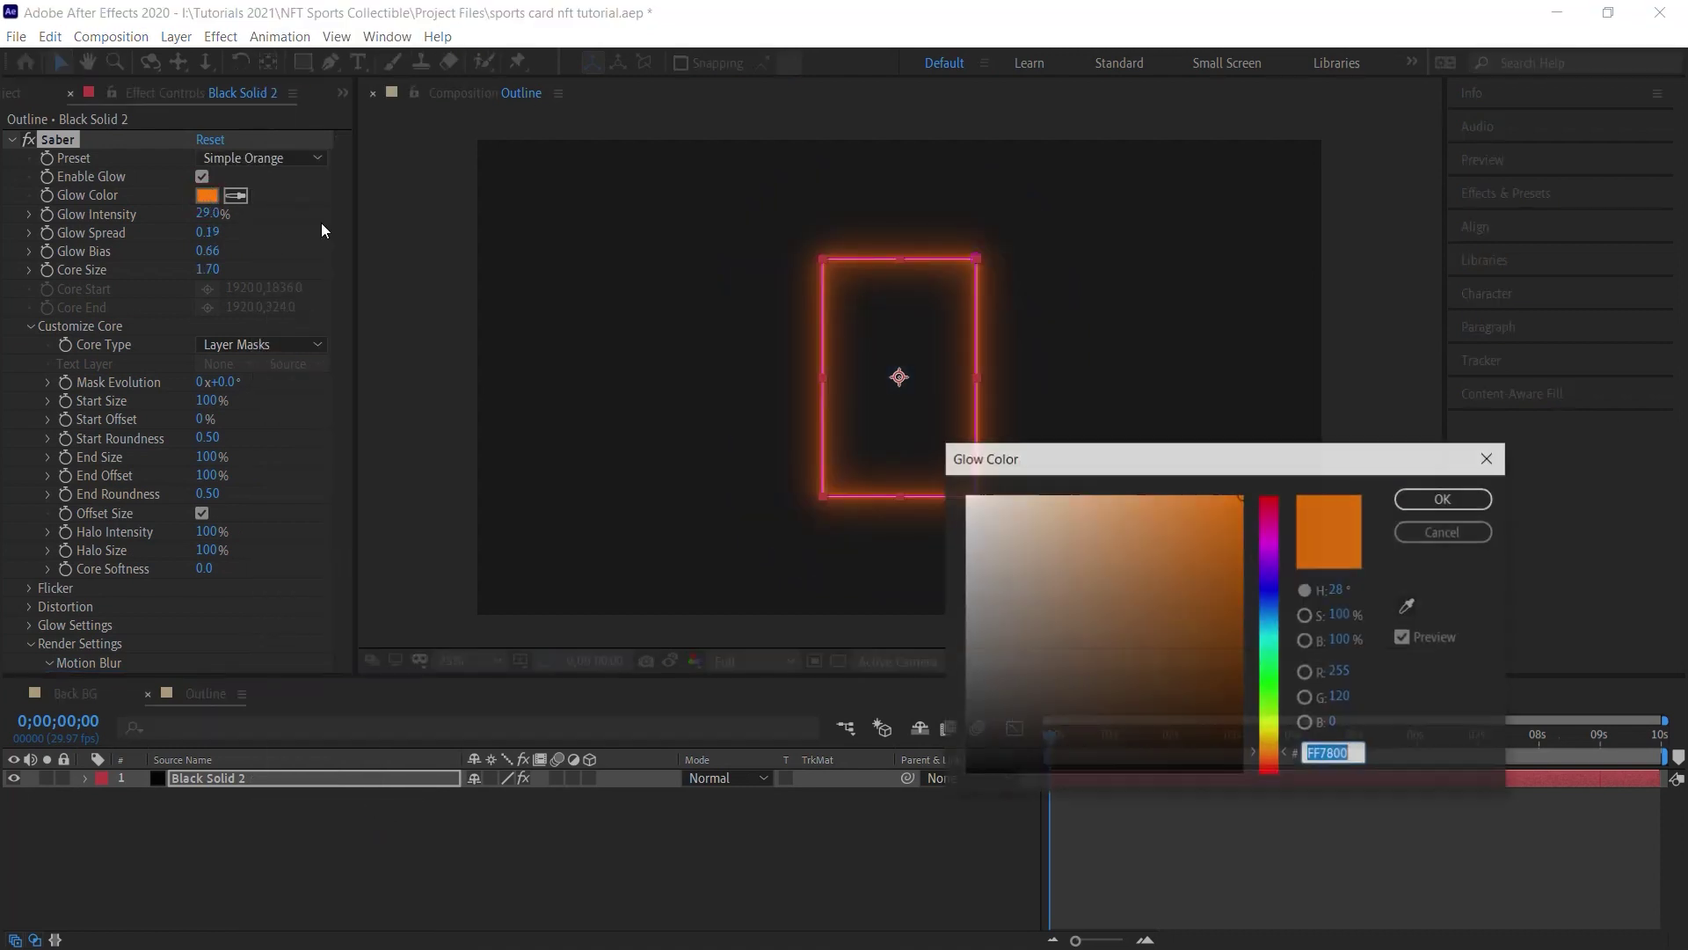
left_click(1270, 632)
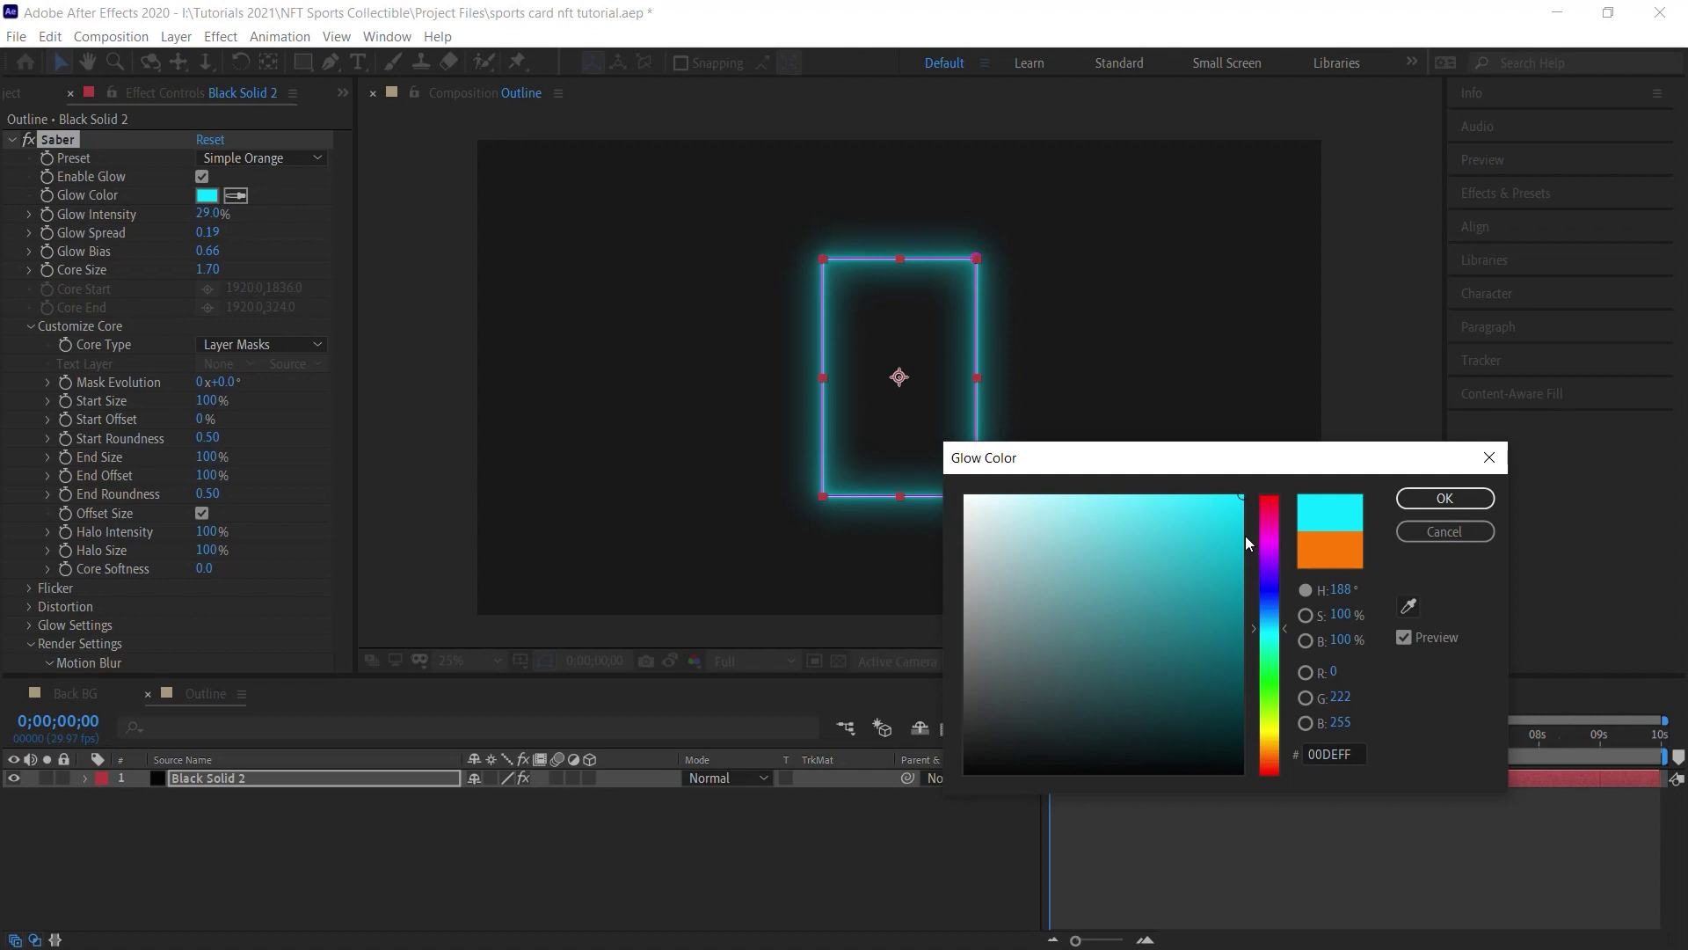
left_click(1254, 624)
left_click(1437, 501)
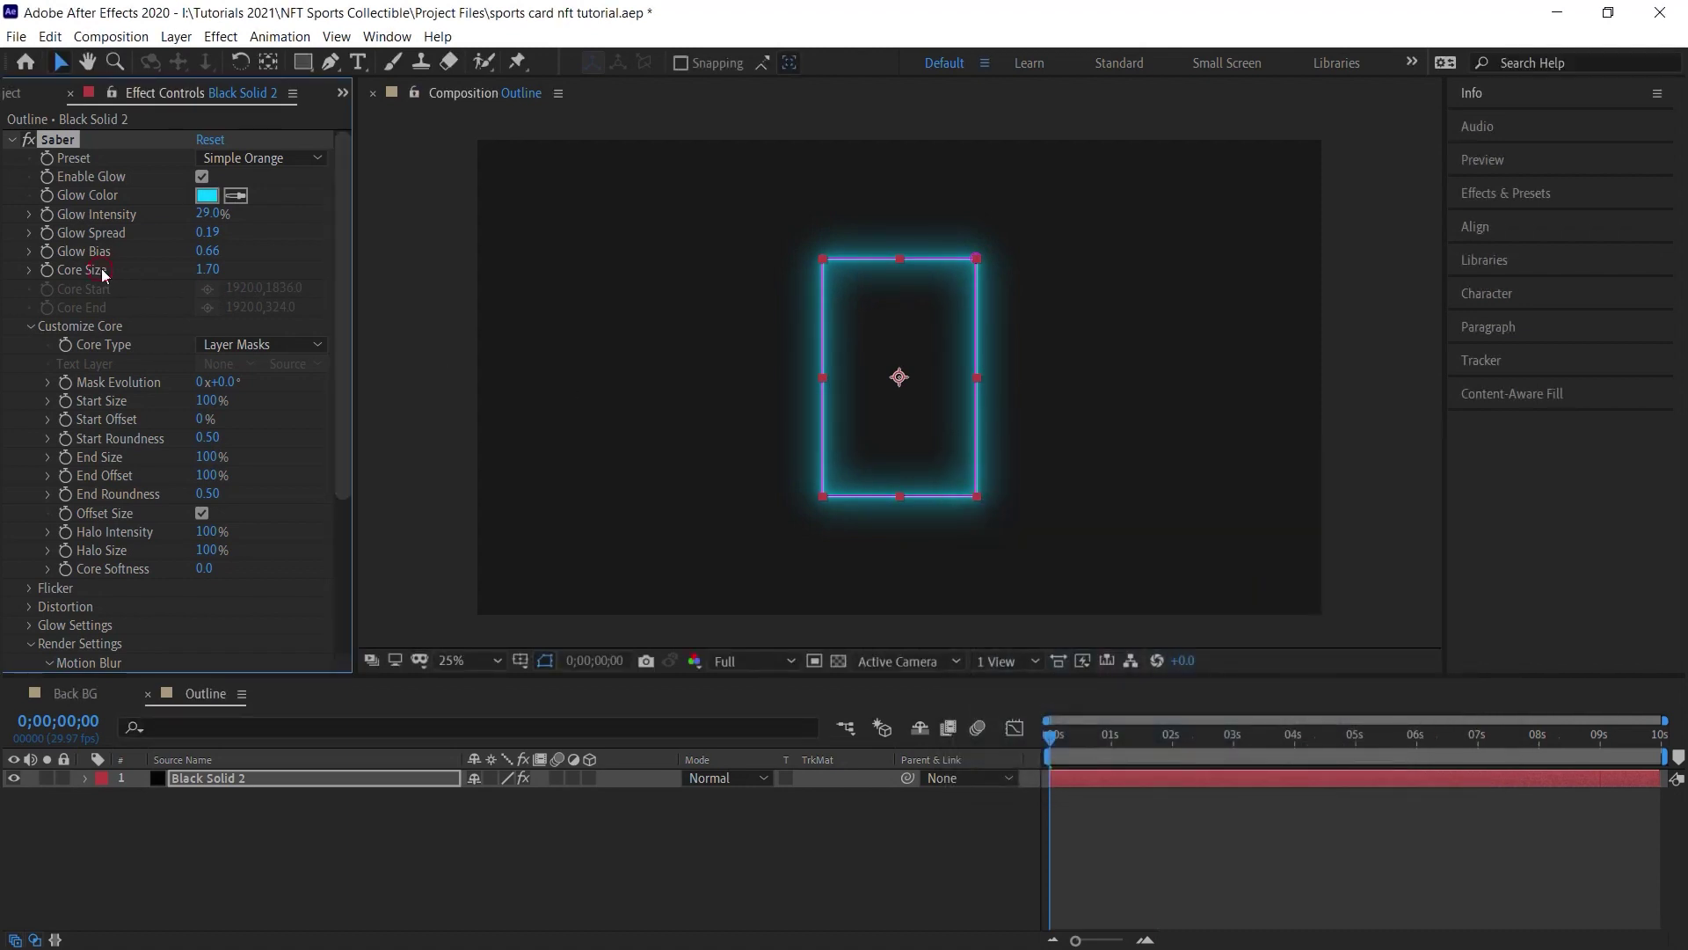
left_click(210, 270)
type("2.3")
key("Return")
left_click(756, 855)
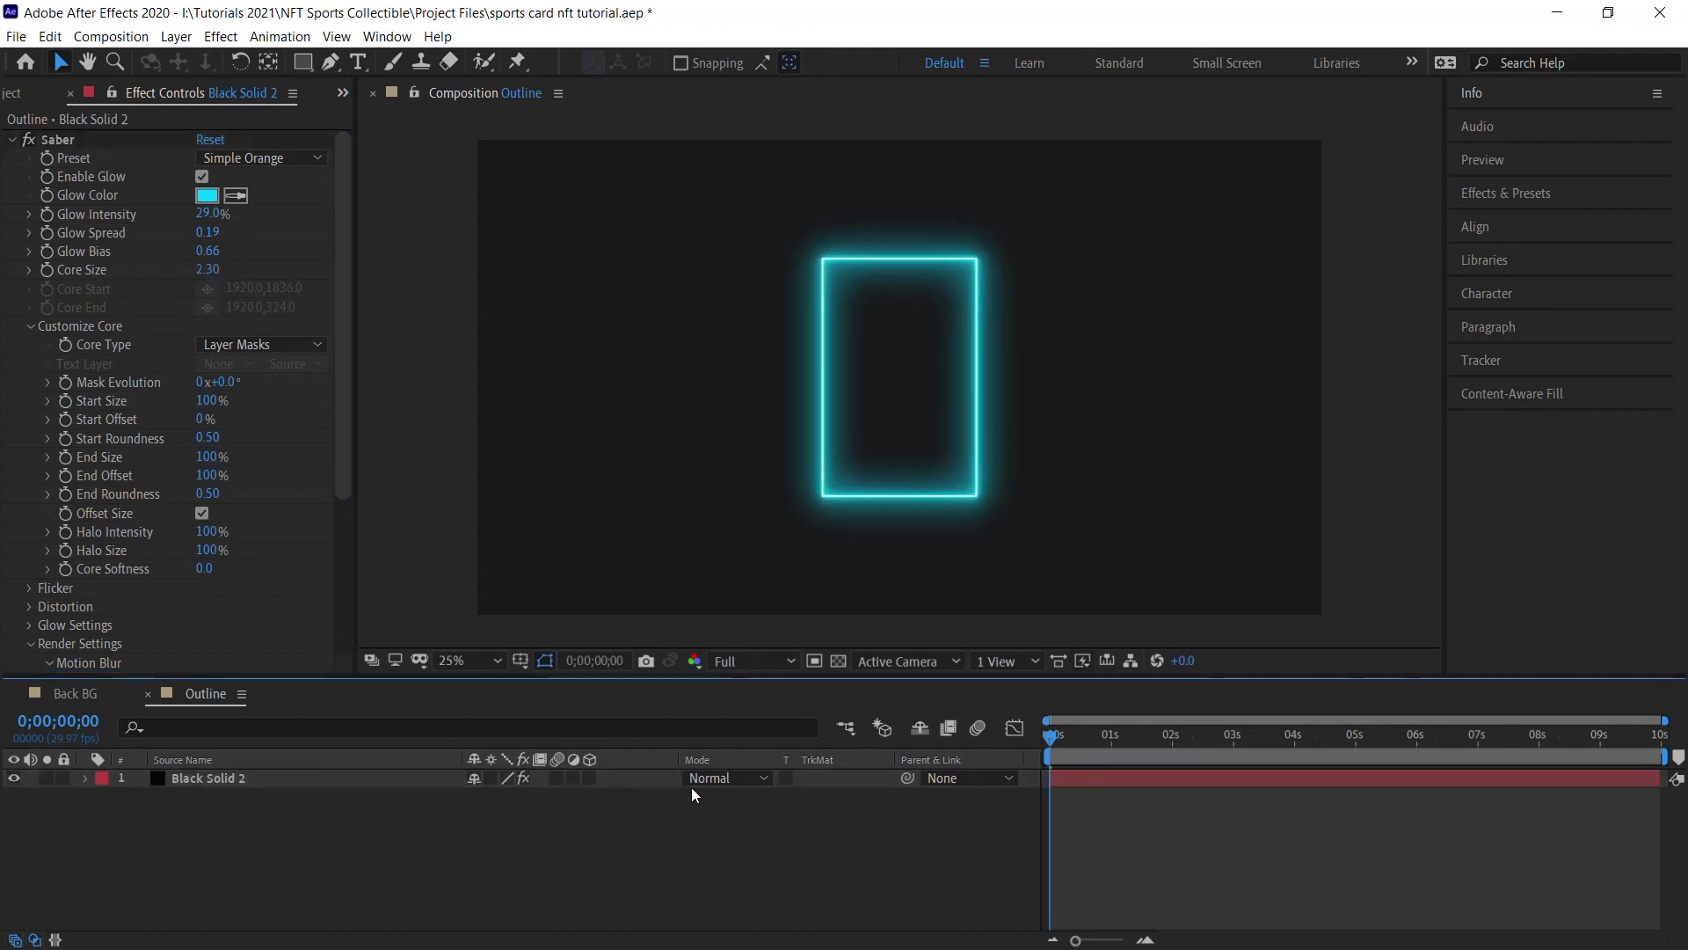
Keyframe Saber End Offset from 0% at the start to 100% at 1 second.
left_click_drag(1093, 734, 947, 777)
left_click(115, 471)
left_click_drag(209, 475, 88, 482)
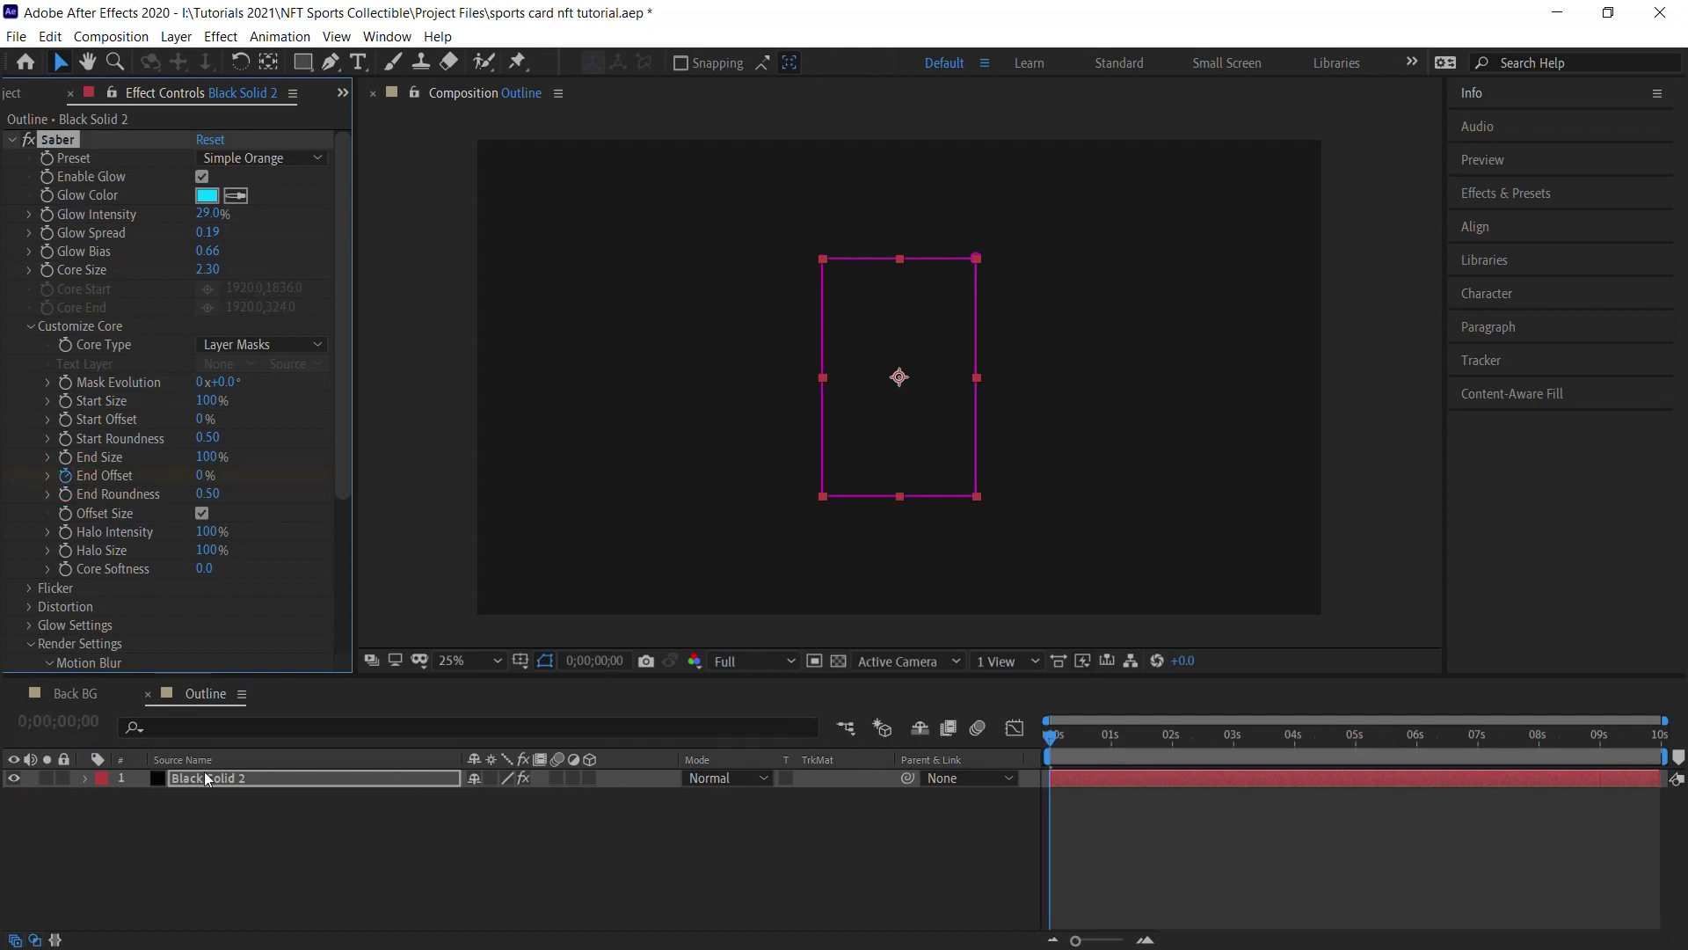
left_click(257, 777)
key("u")
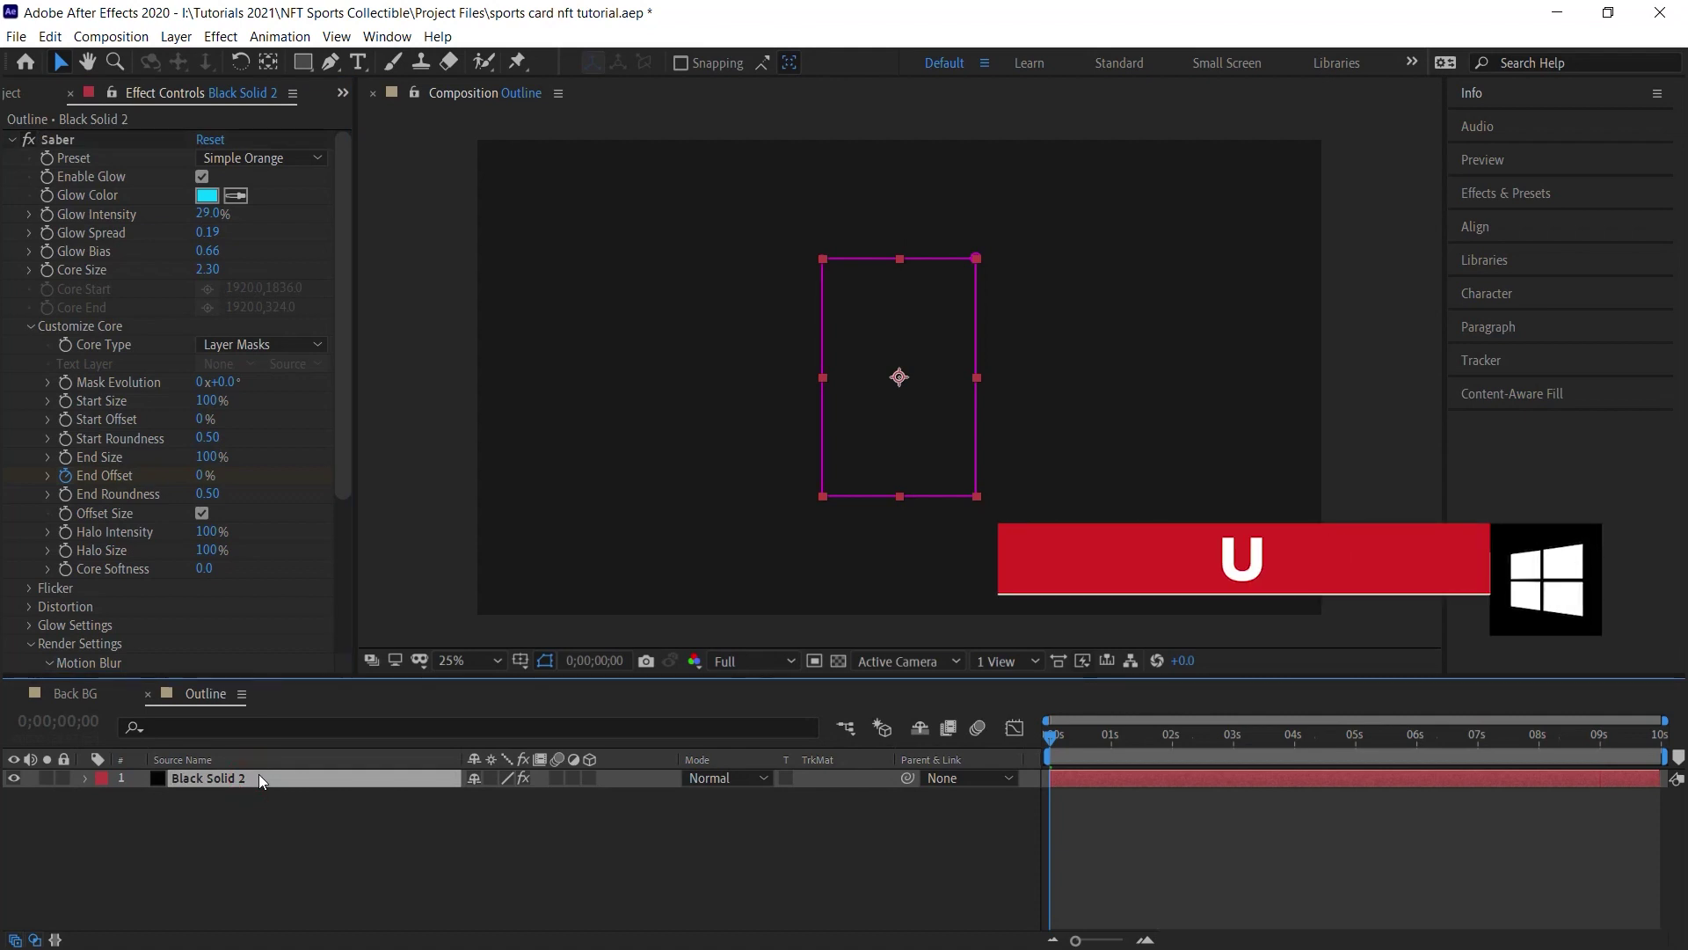
left_click_drag(1664, 720, 1237, 747)
left_click_drag(1051, 736, 1236, 740)
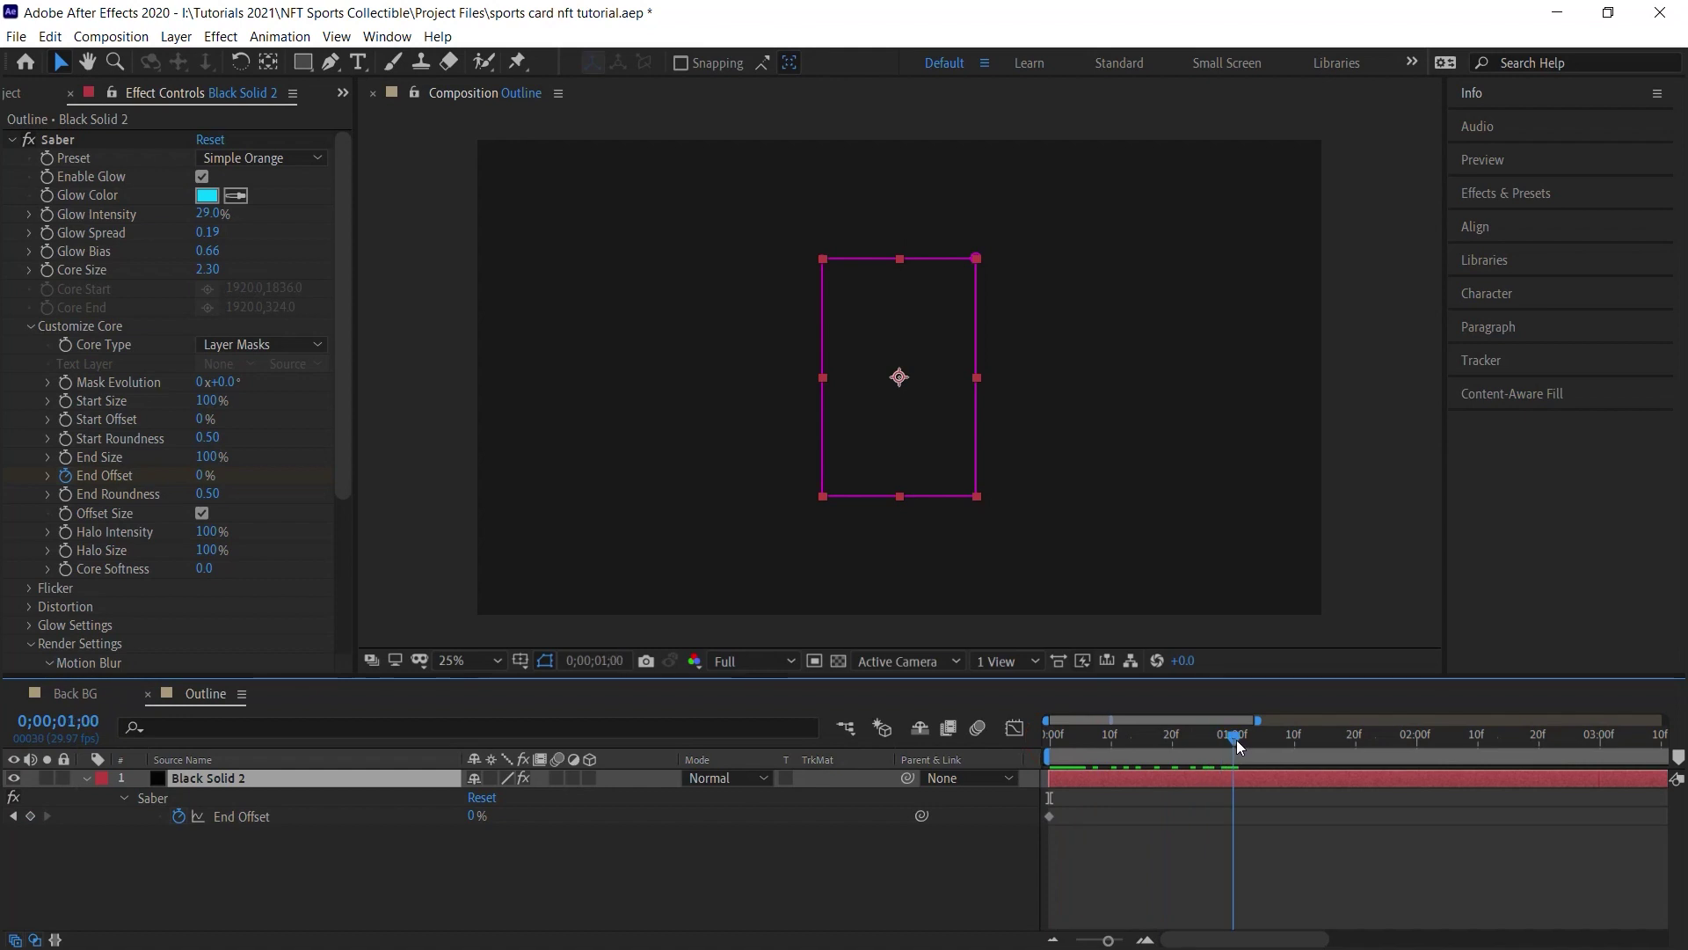
left_click(473, 816)
type("100")
key("Return")
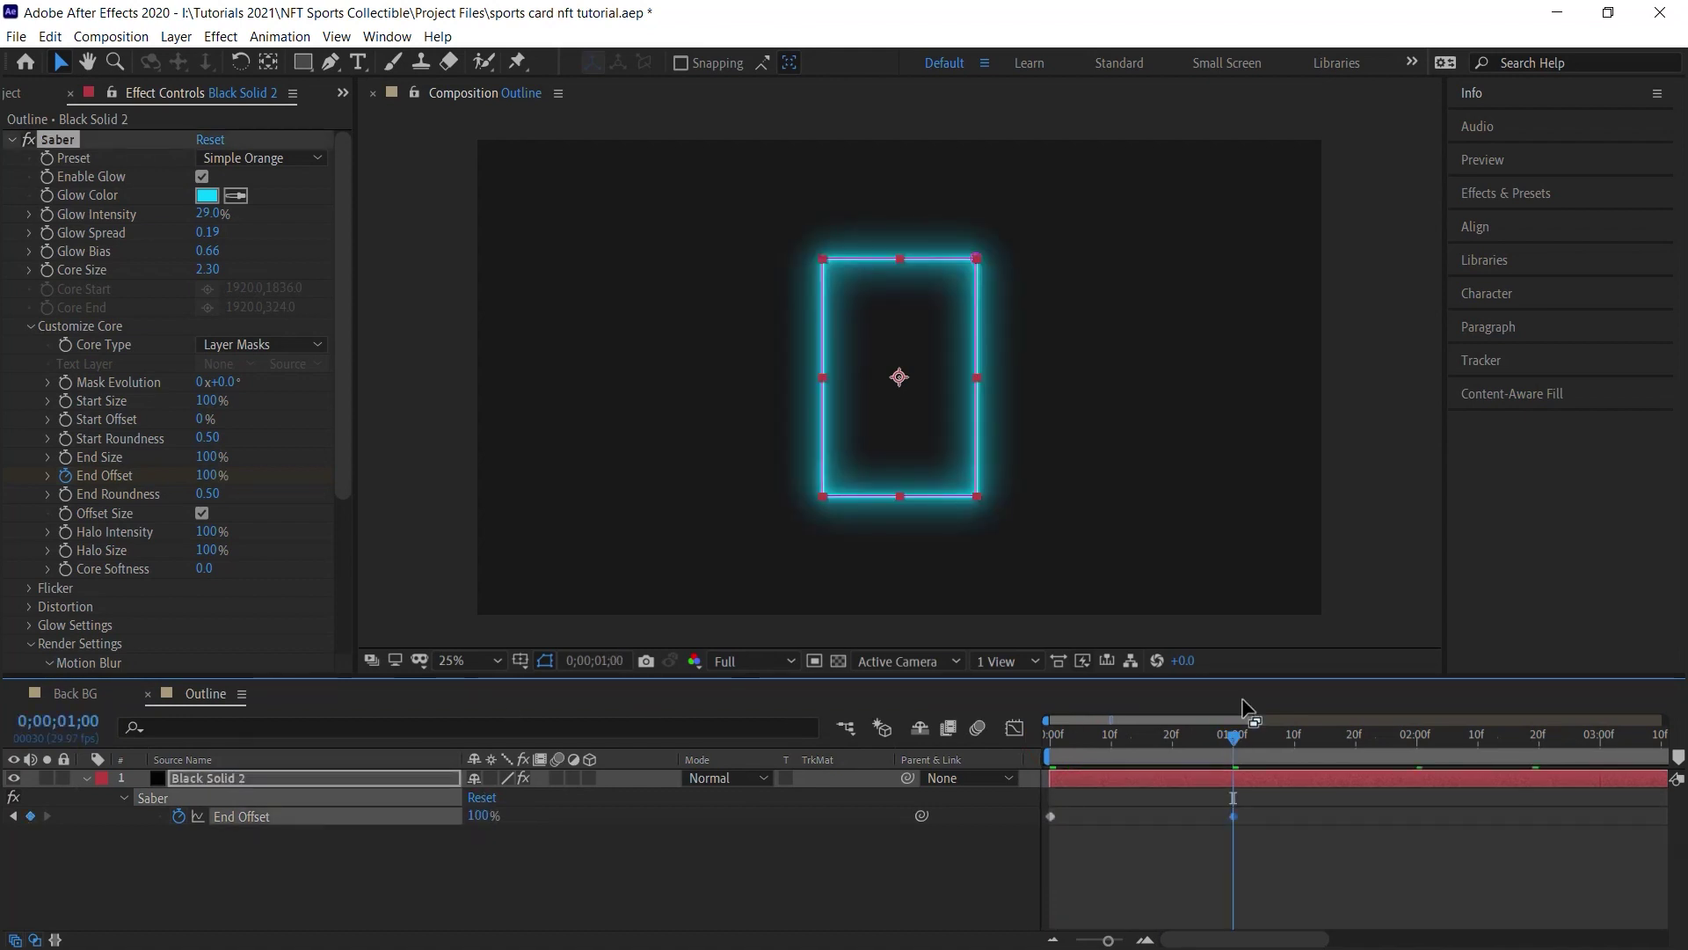
Easy-ease both End Offset keyframes and play the draw-on back at Half resolution.
left_click_drag(1280, 794, 1029, 852)
key("F9")
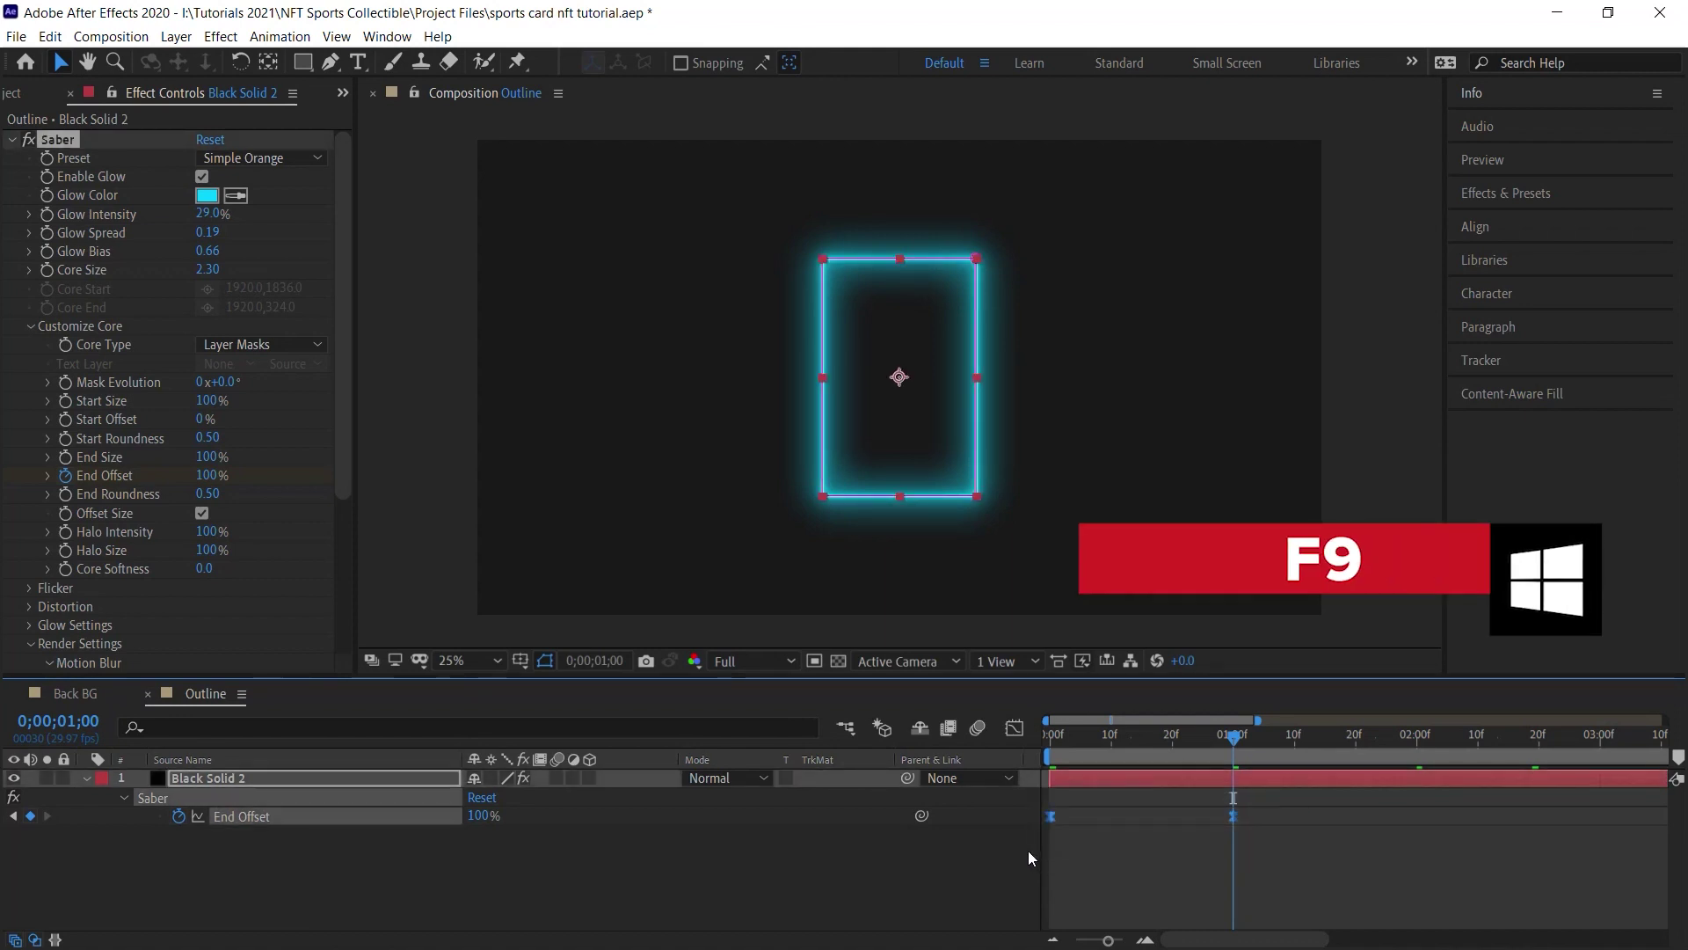
left_click(781, 664)
left_click(752, 739)
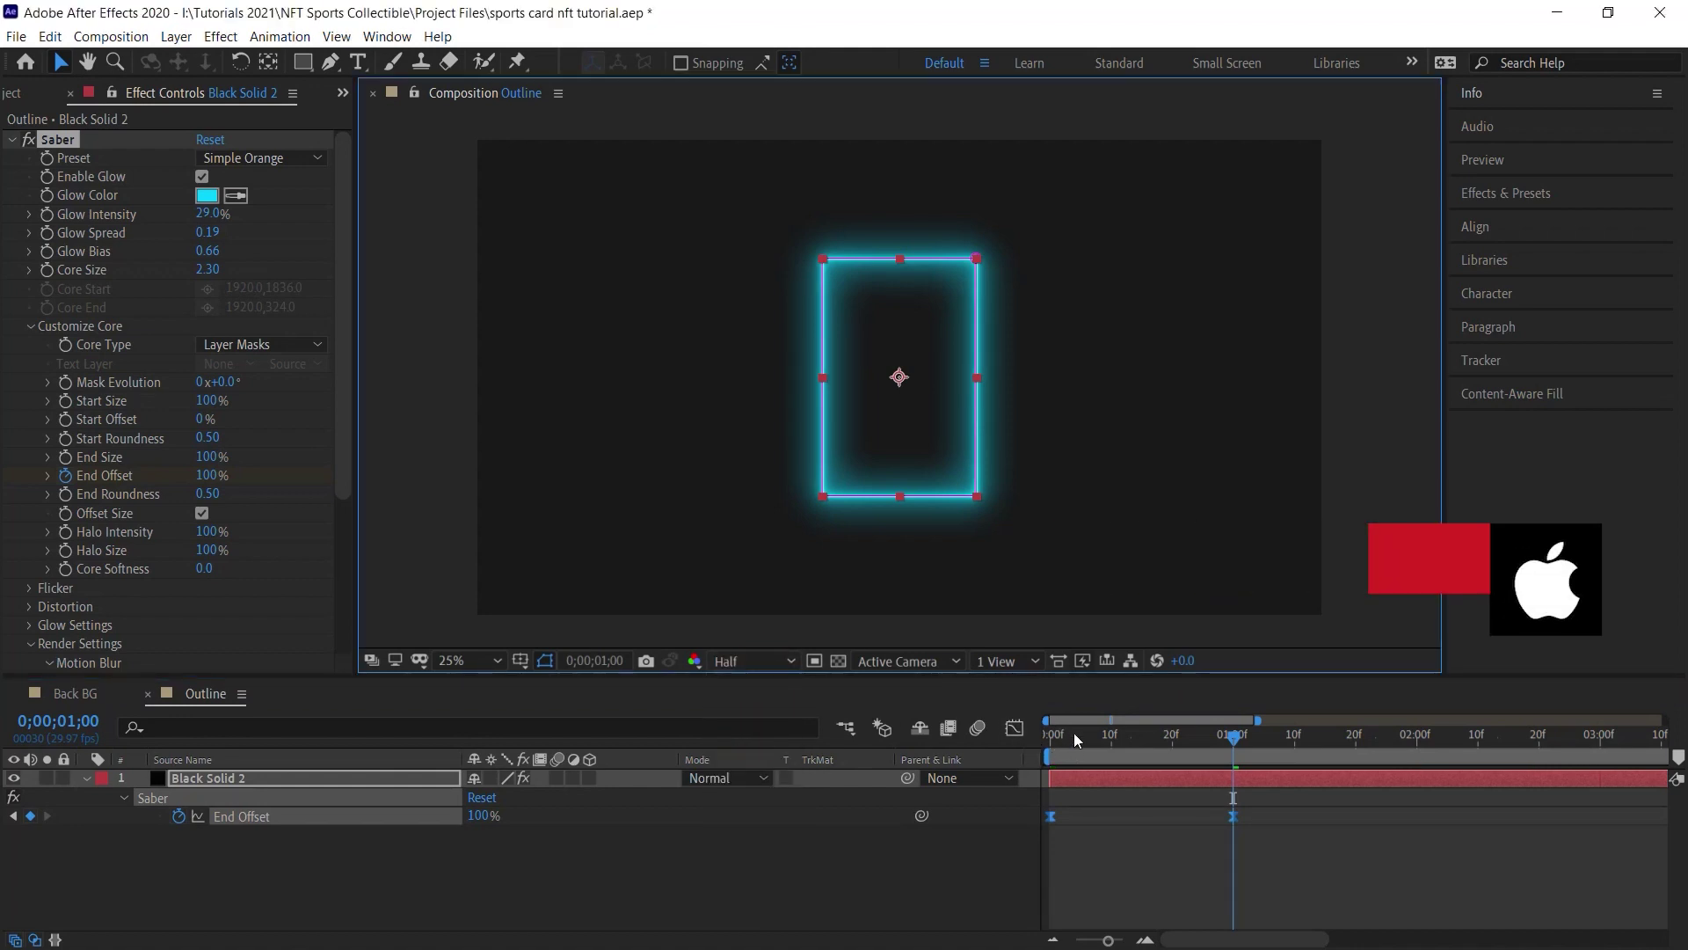
left_click(964, 831)
key("Home")
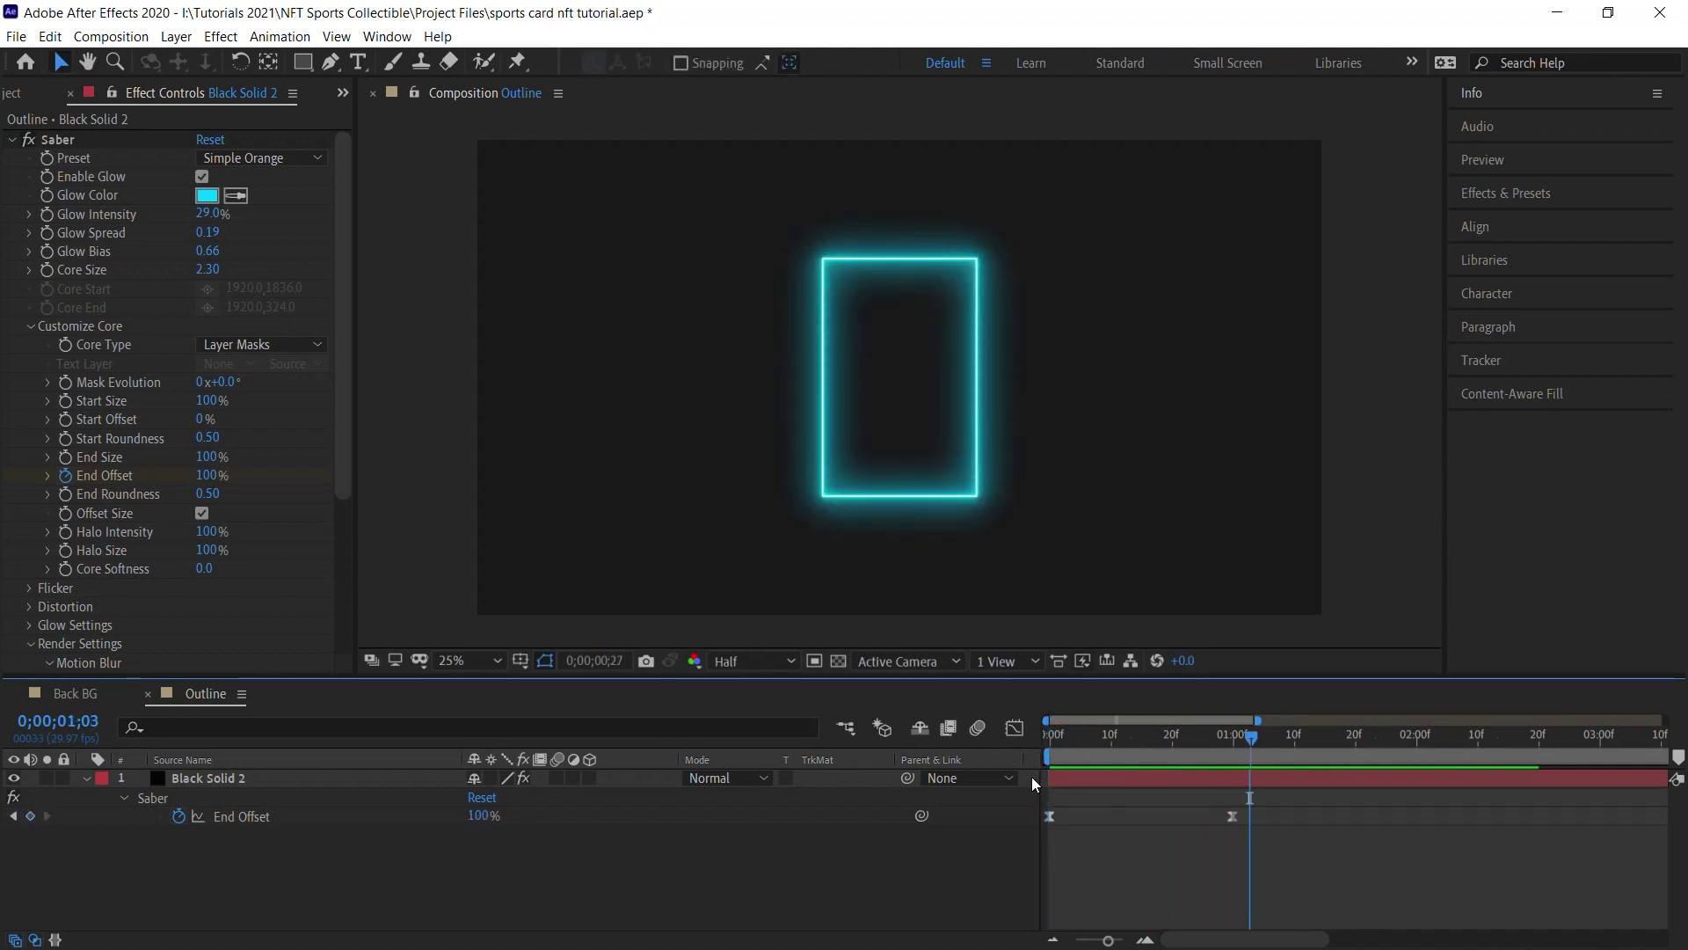
Create a 1920×1080 composition named NFT from the HDTV 1080 29.97 preset.
left_click(15, 95)
left_click(182, 546)
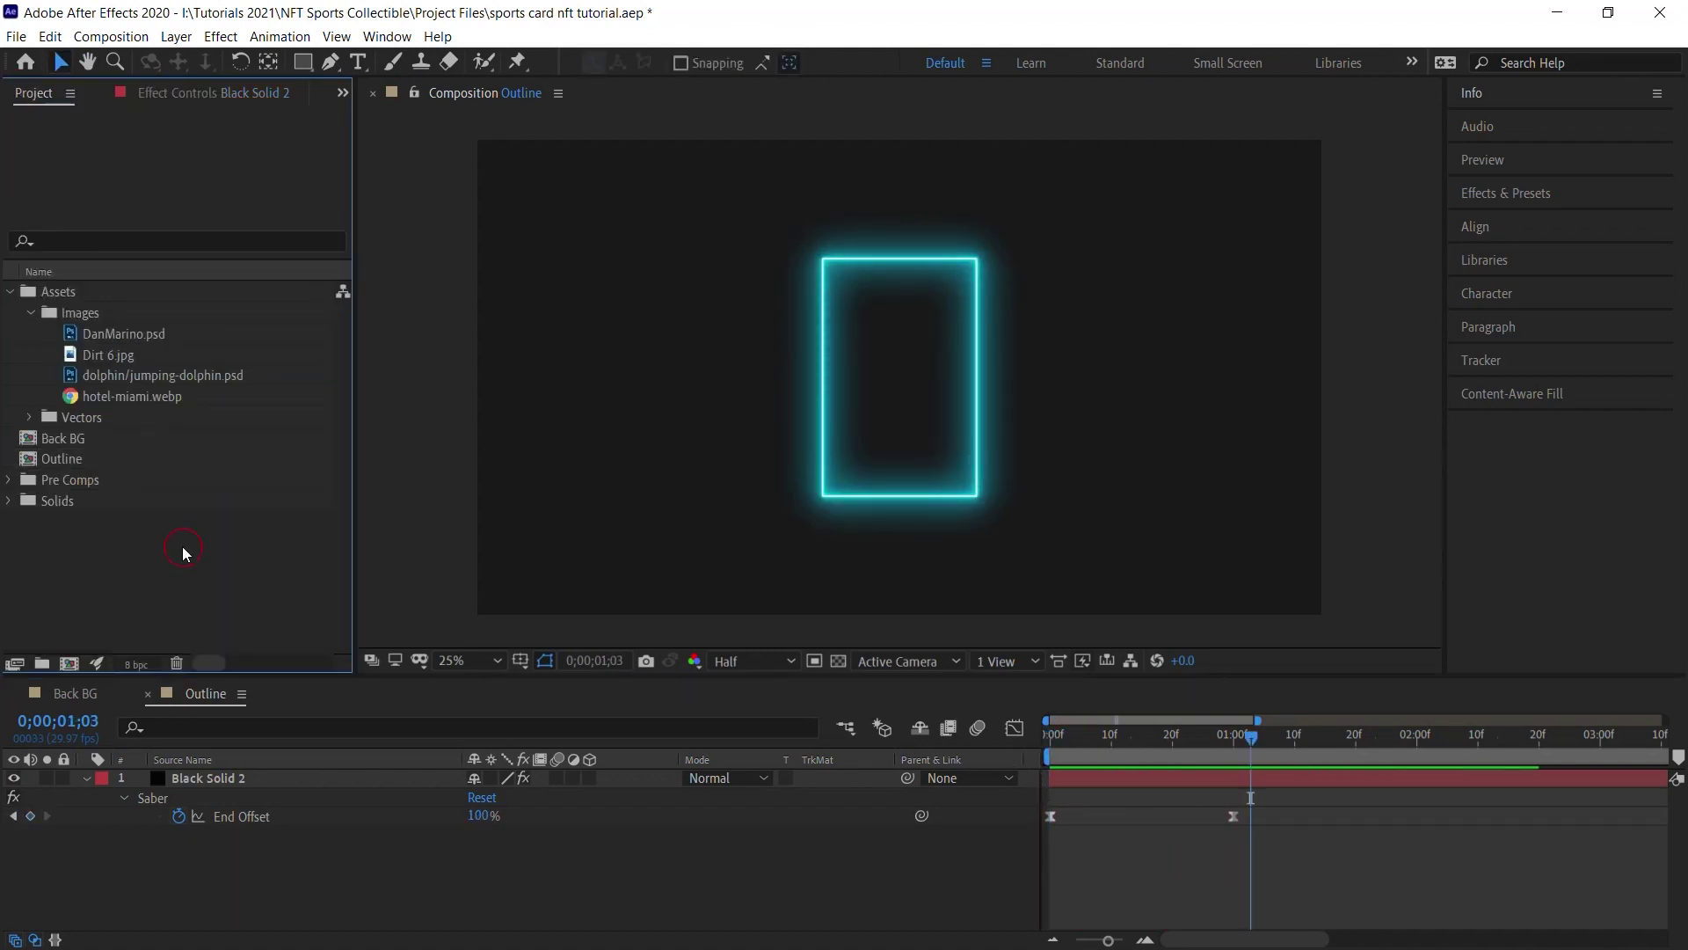
left_click(69, 666)
left_click(767, 314)
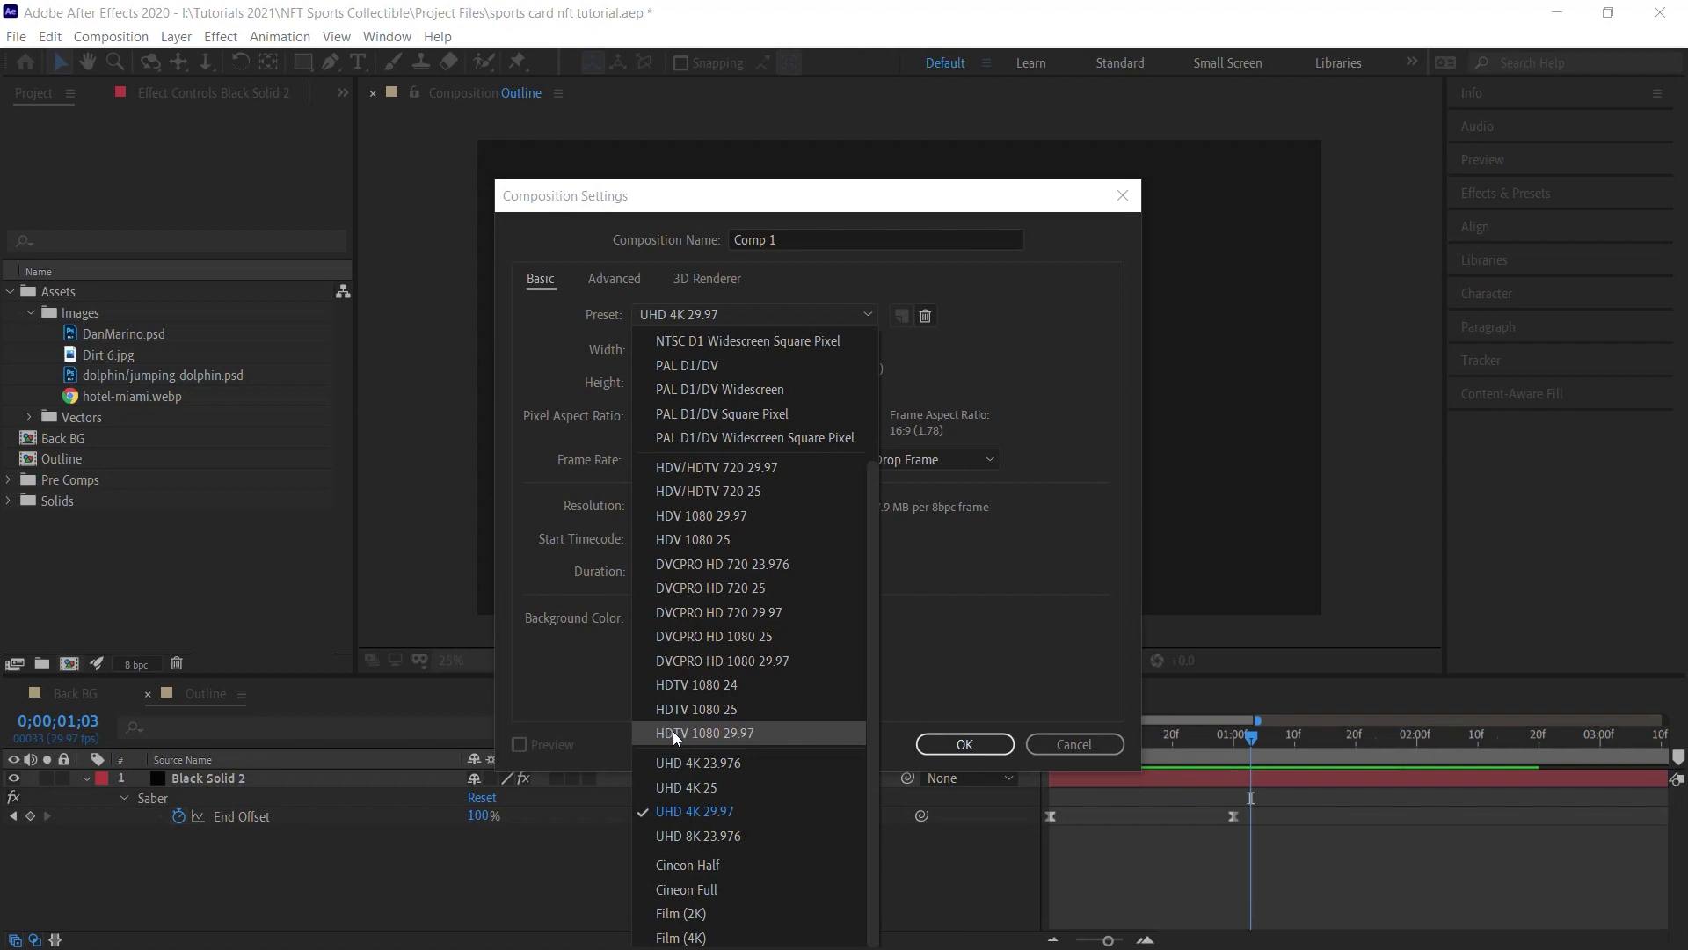
left_click(768, 733)
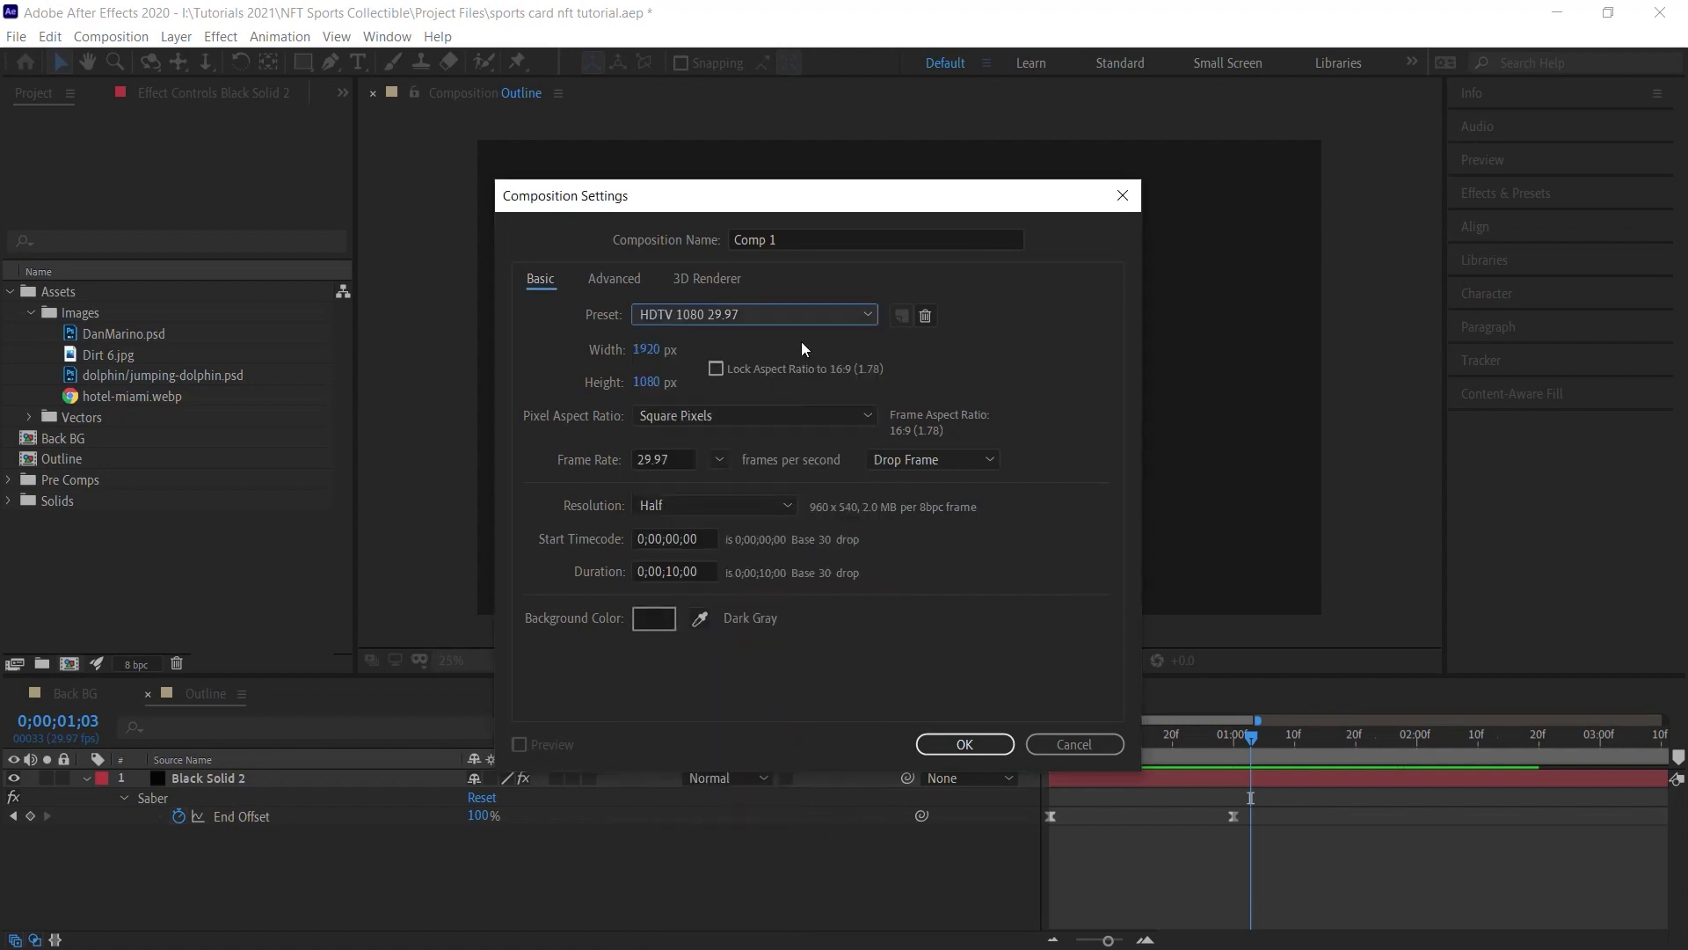
triple_click(798, 239)
type("NFT")
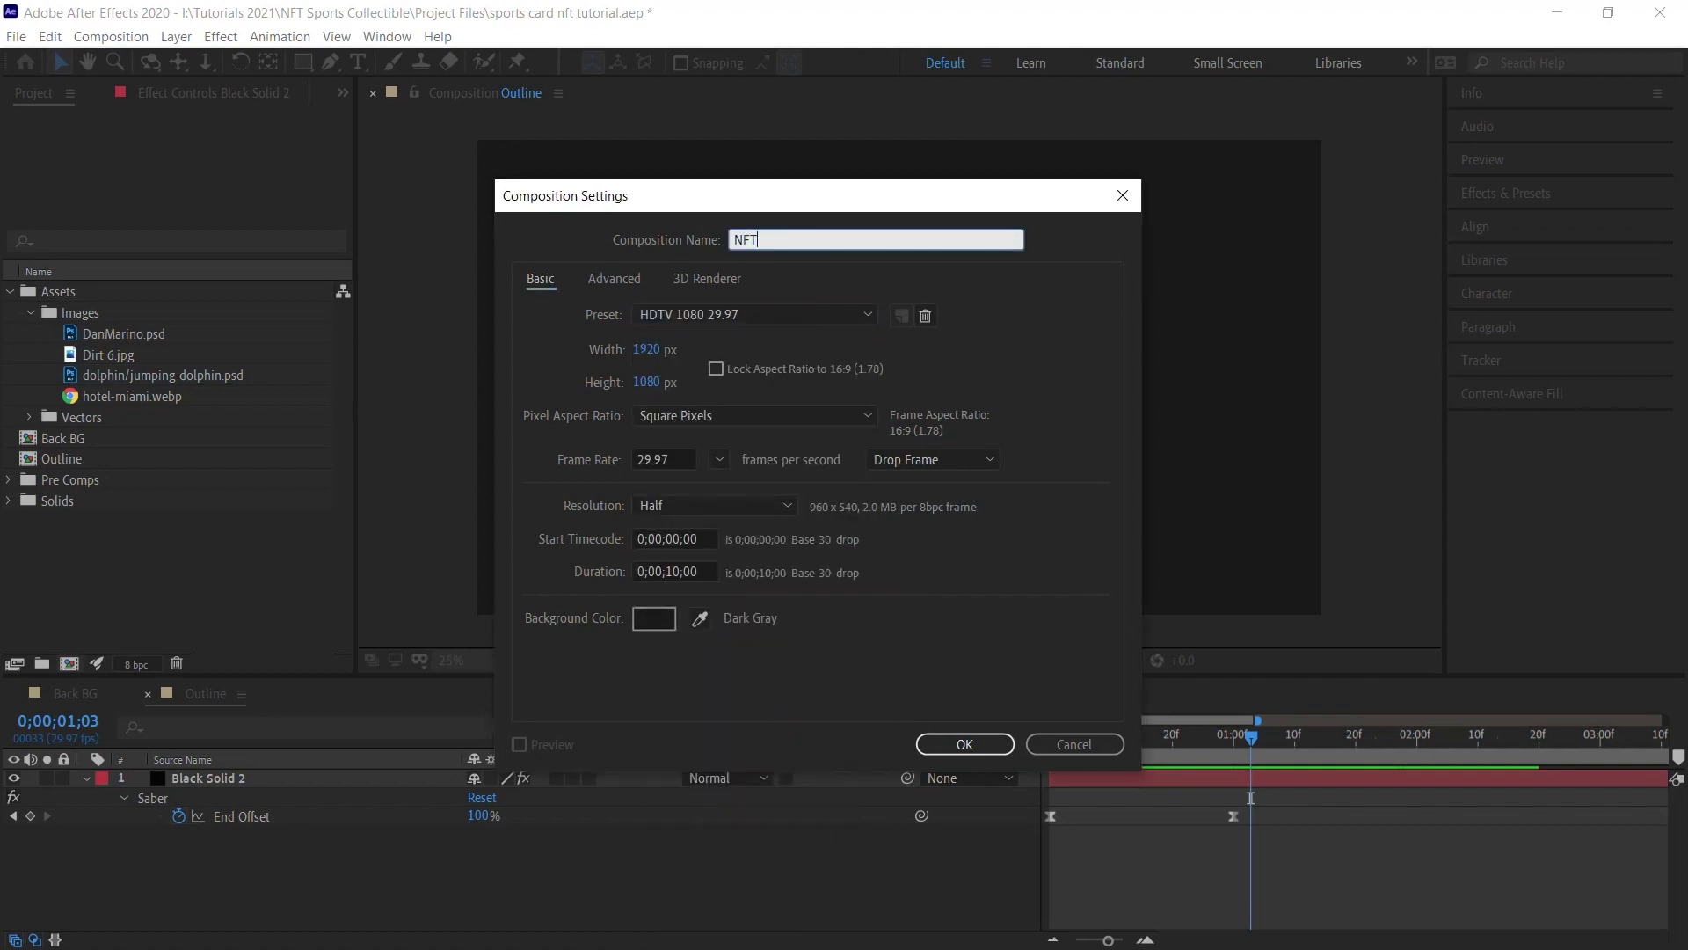
left_click(964, 744)
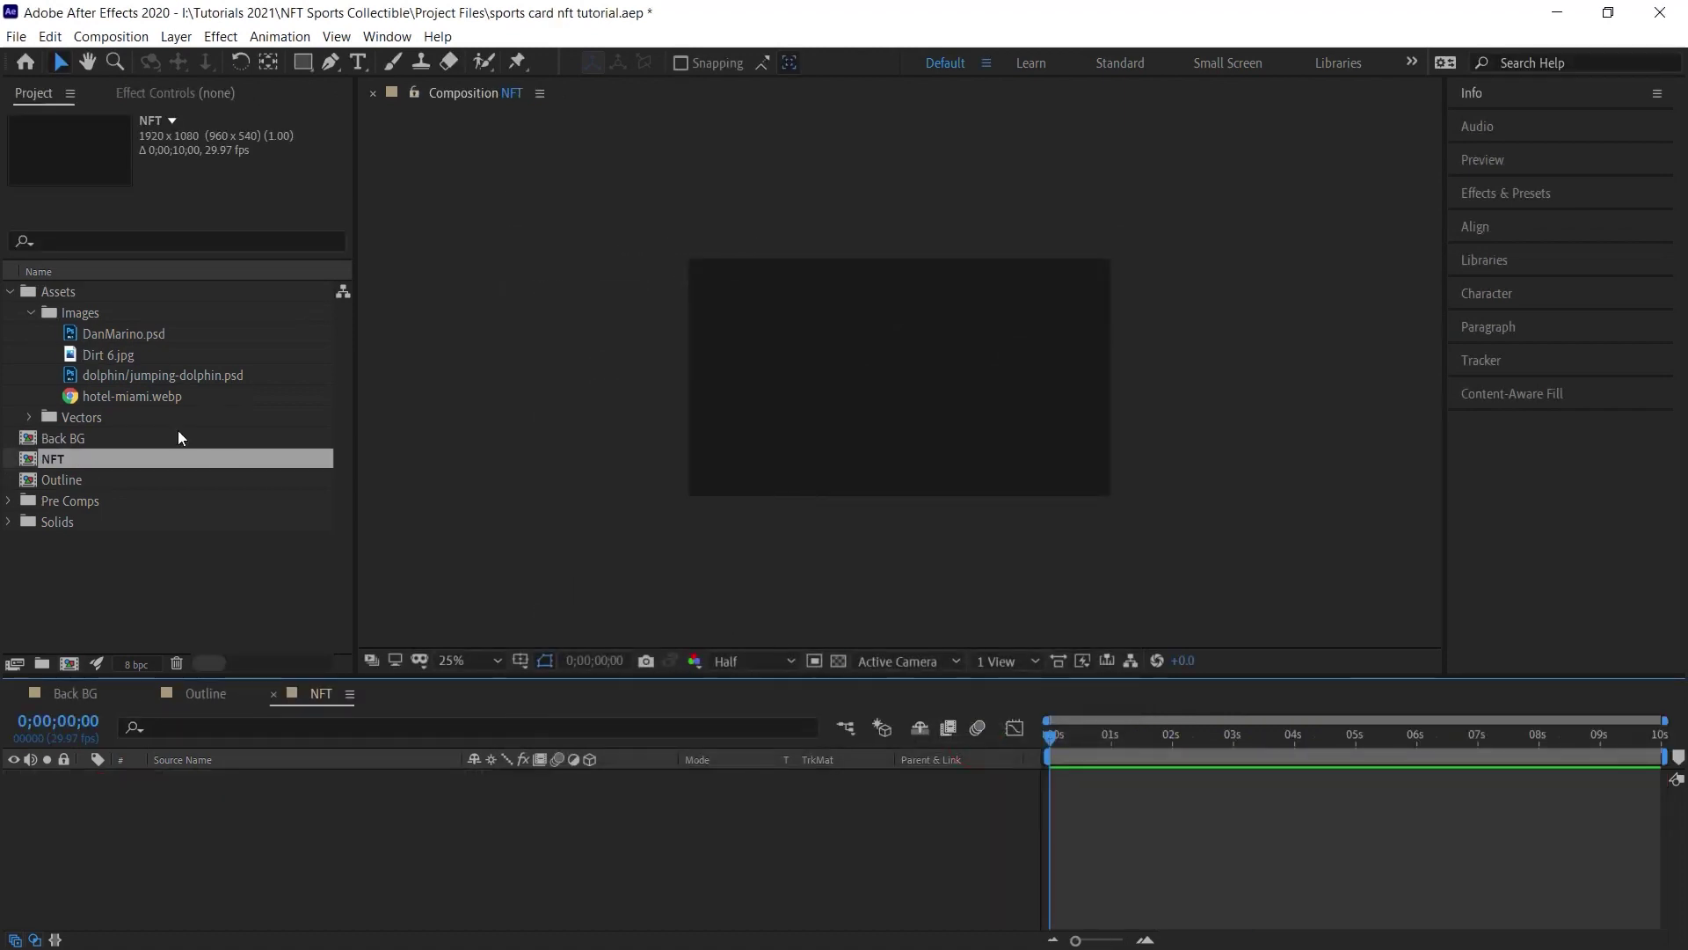
left_click(33, 312)
Add Back BG and Outline to NFT, with Outline on top, and make both 3D layers.
left_click(10, 291)
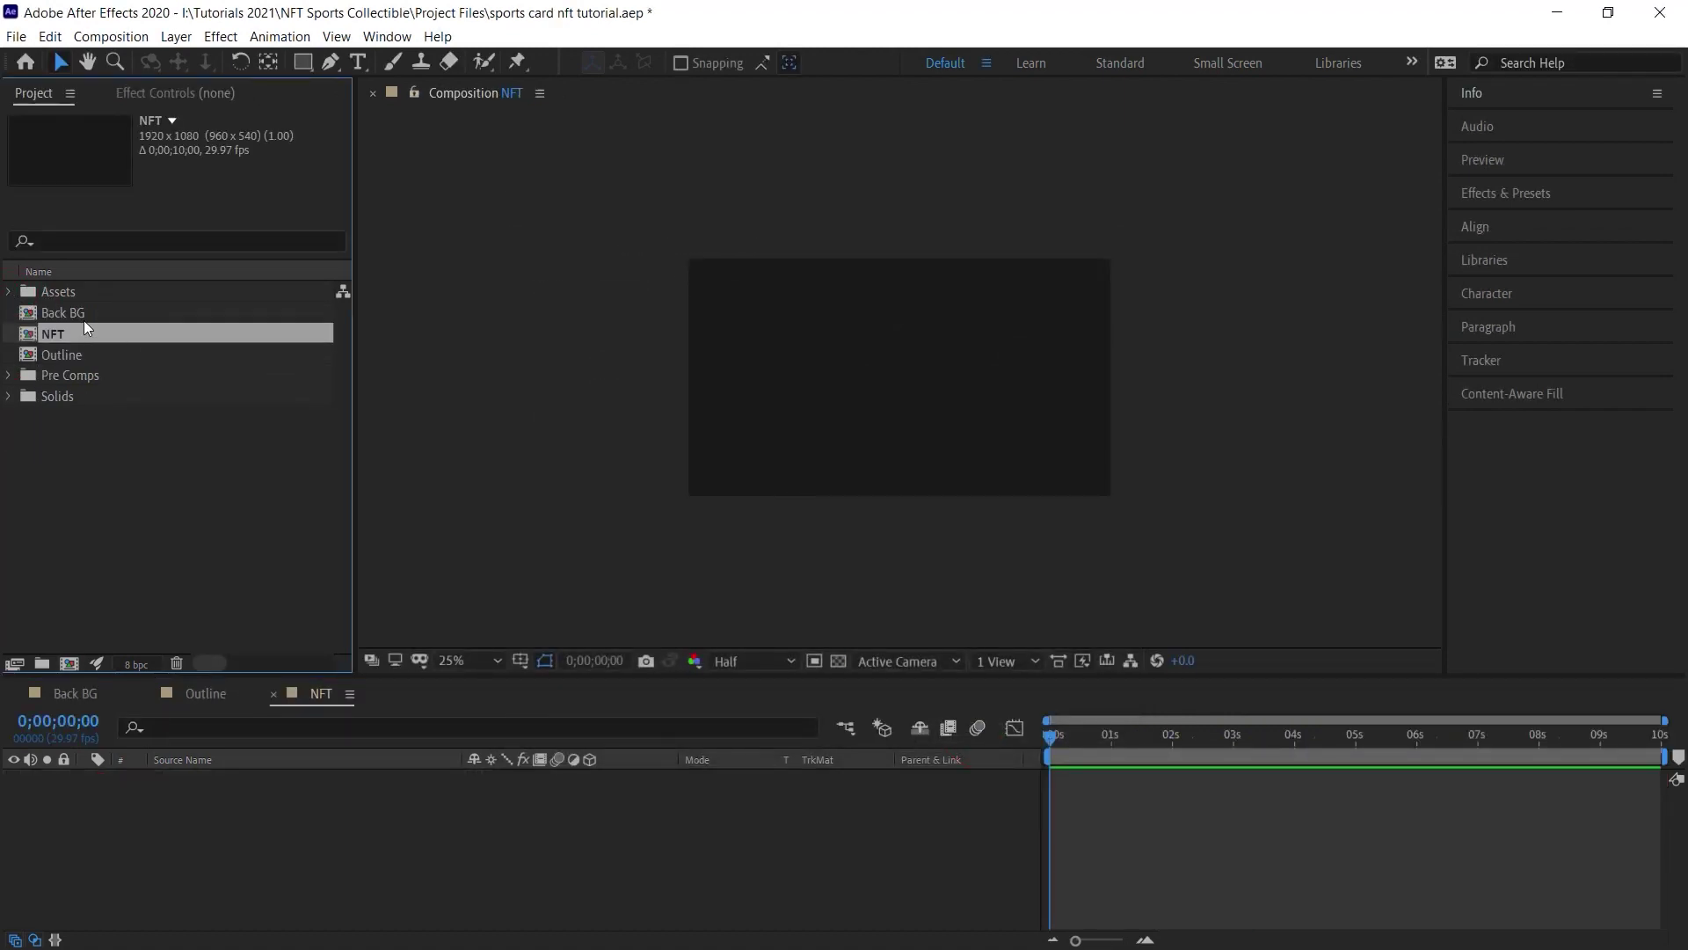
left_click_drag(78, 312, 266, 725)
left_click_drag(70, 351, 282, 787)
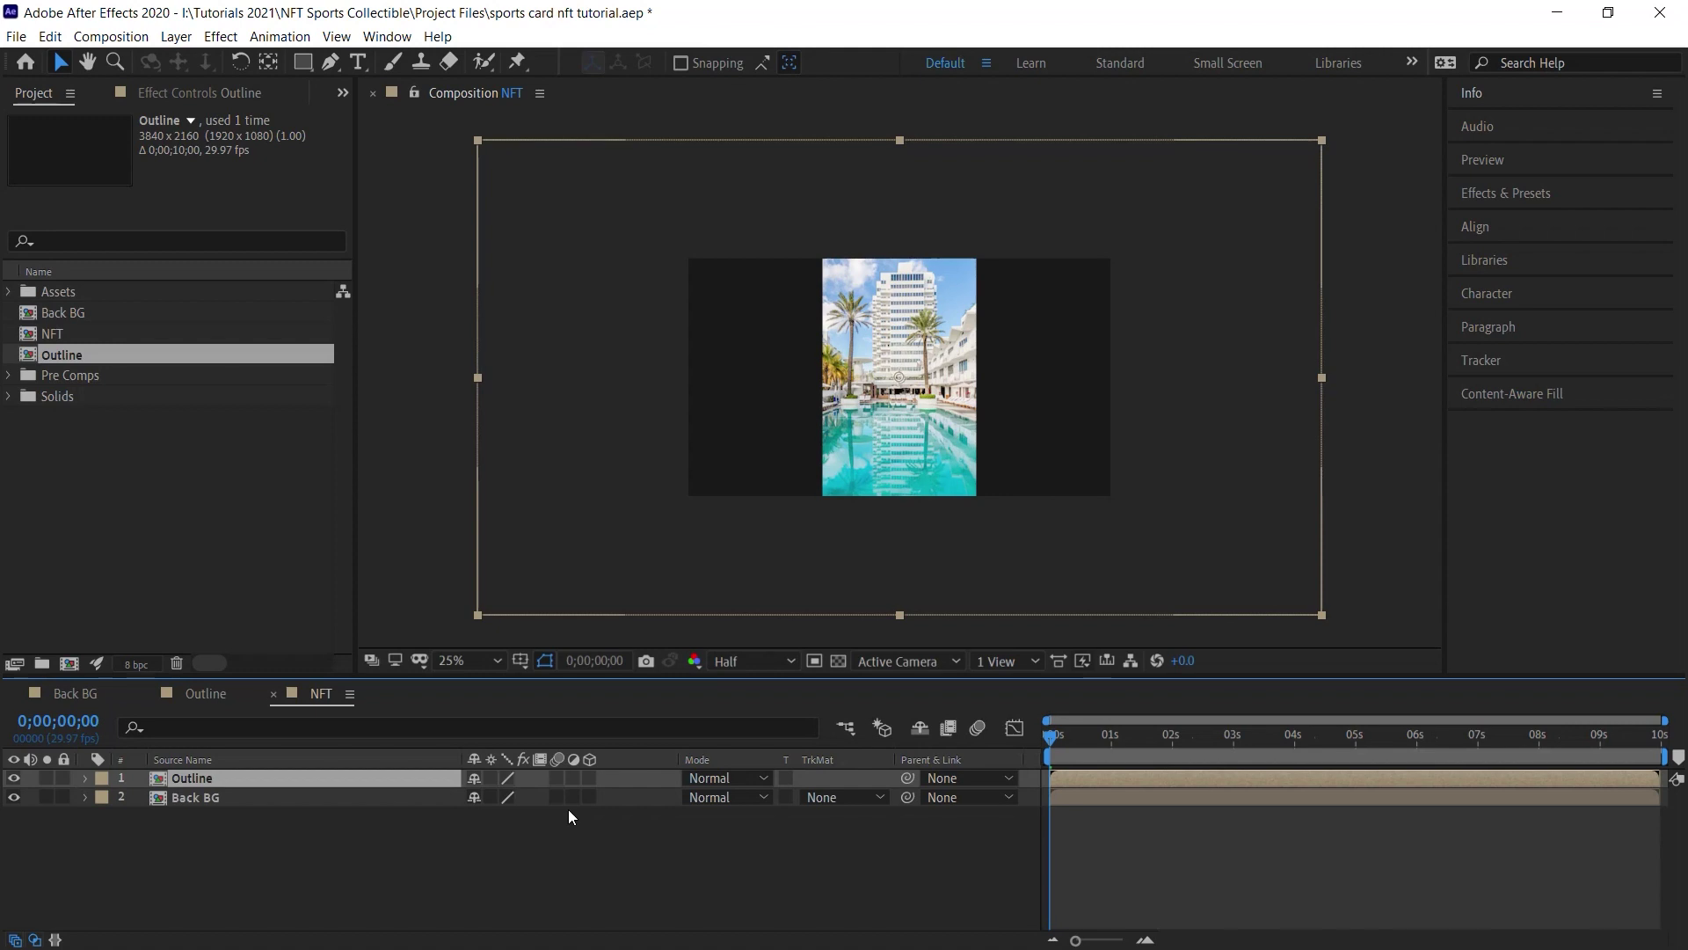
left_click(589, 778)
left_click(591, 796)
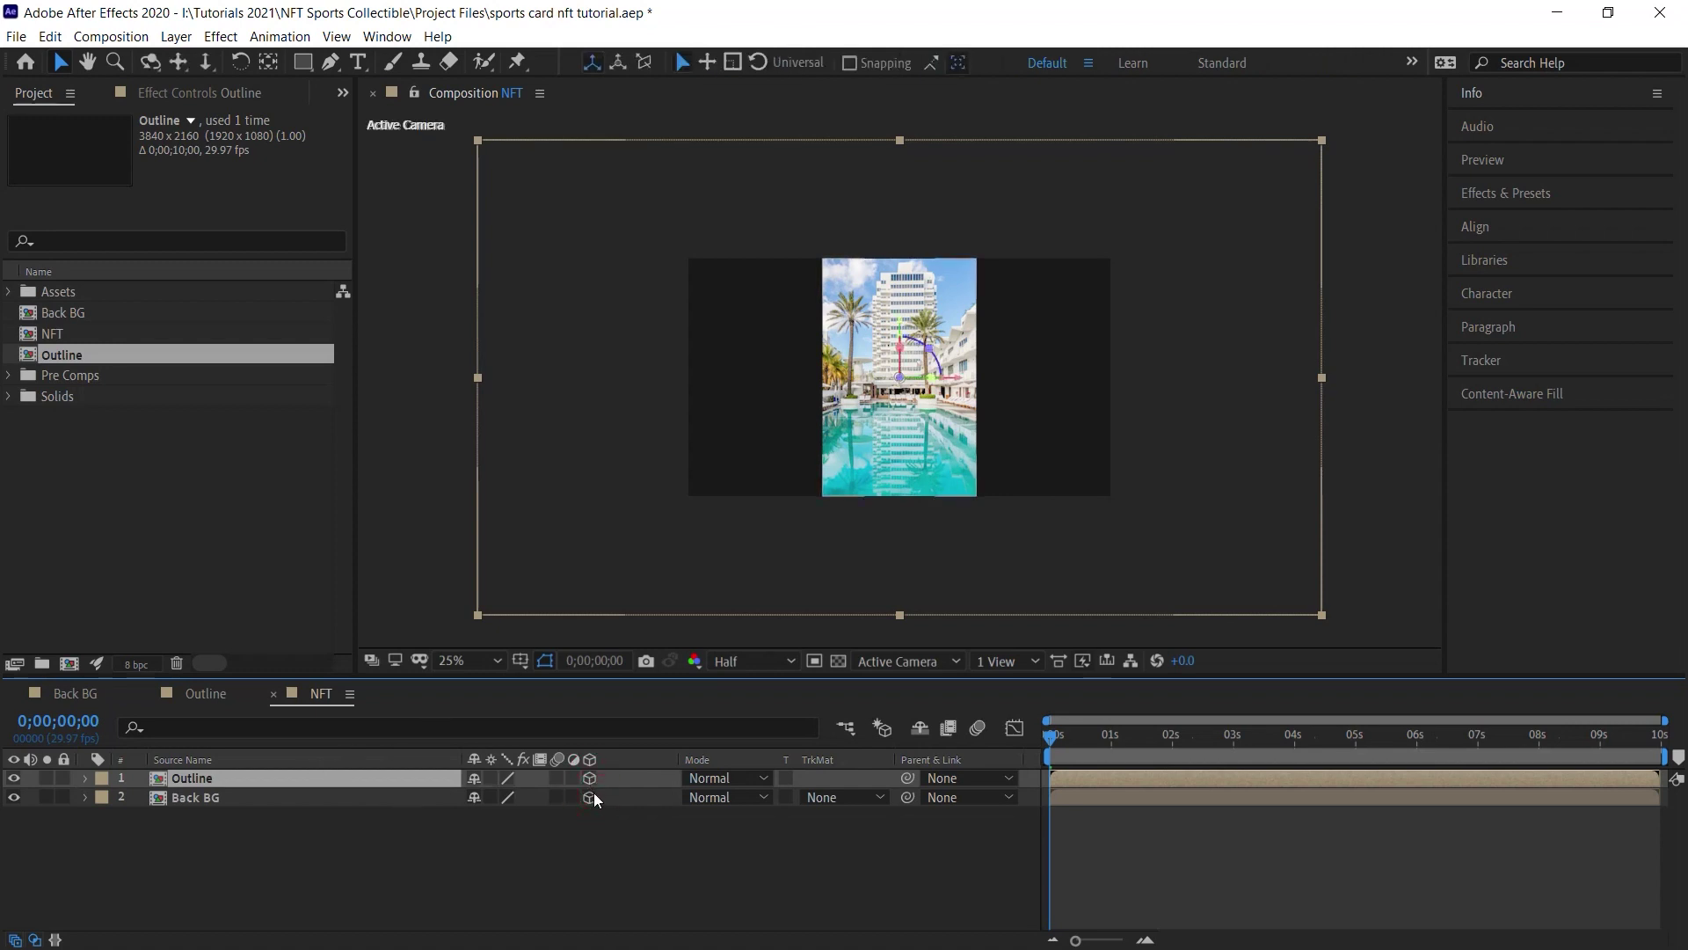
Split the viewer into 2 Views - Horizontal with the Top view on the left.
left_click(1005, 662)
left_click(1051, 708)
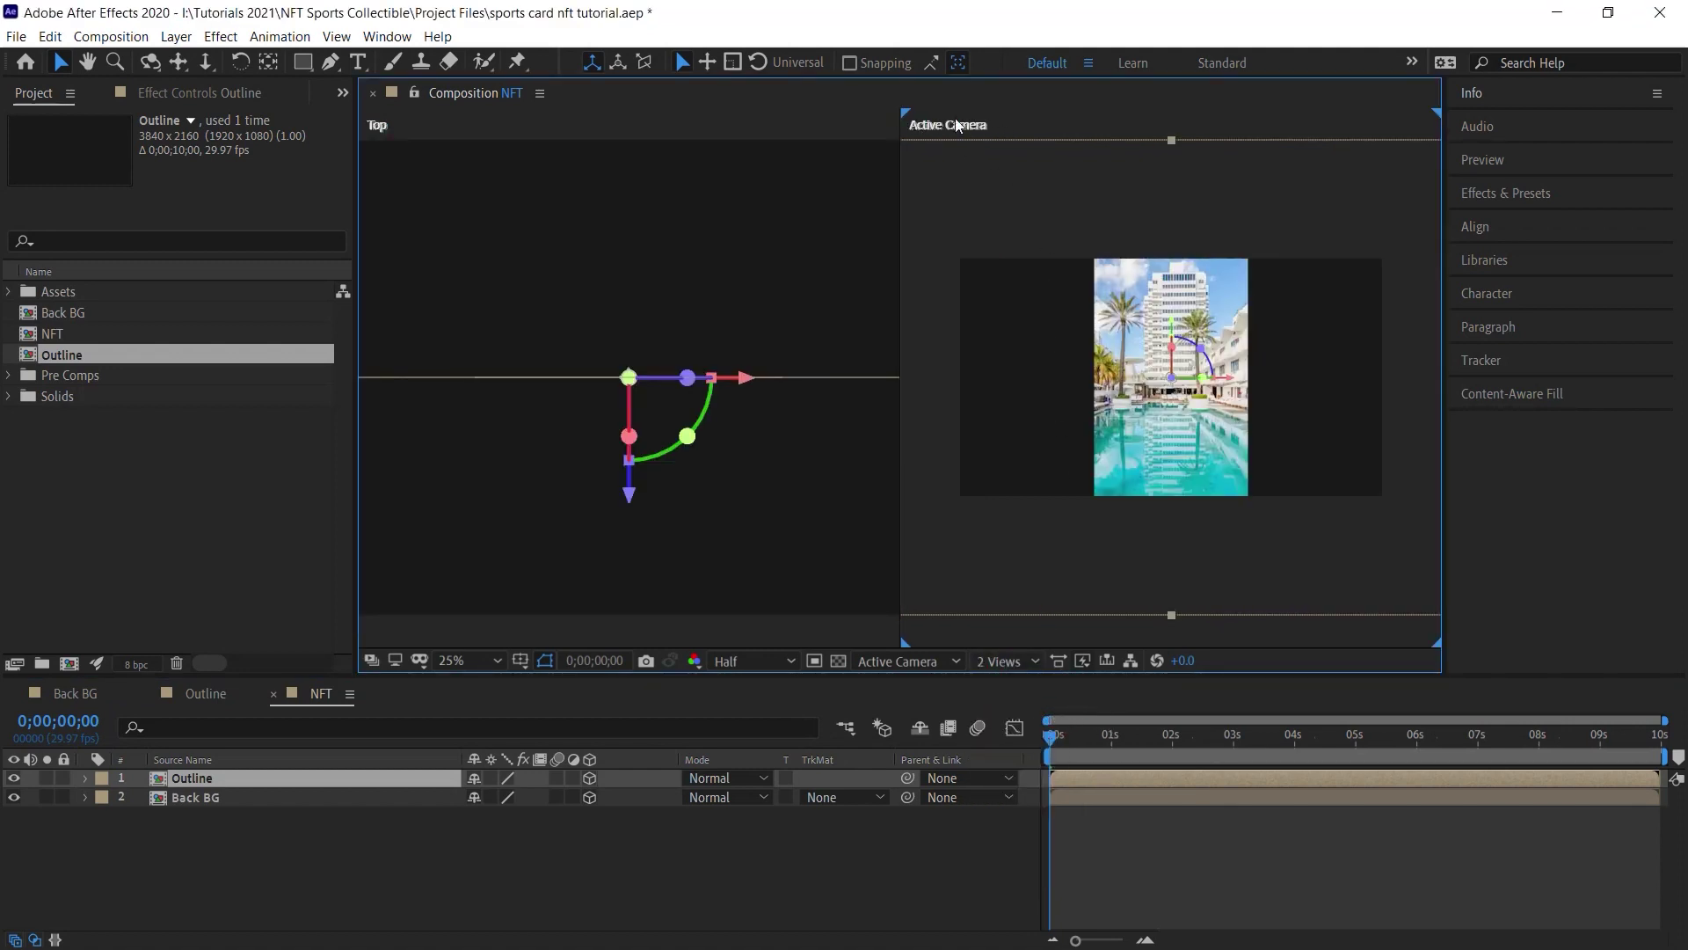
left_click(785, 133)
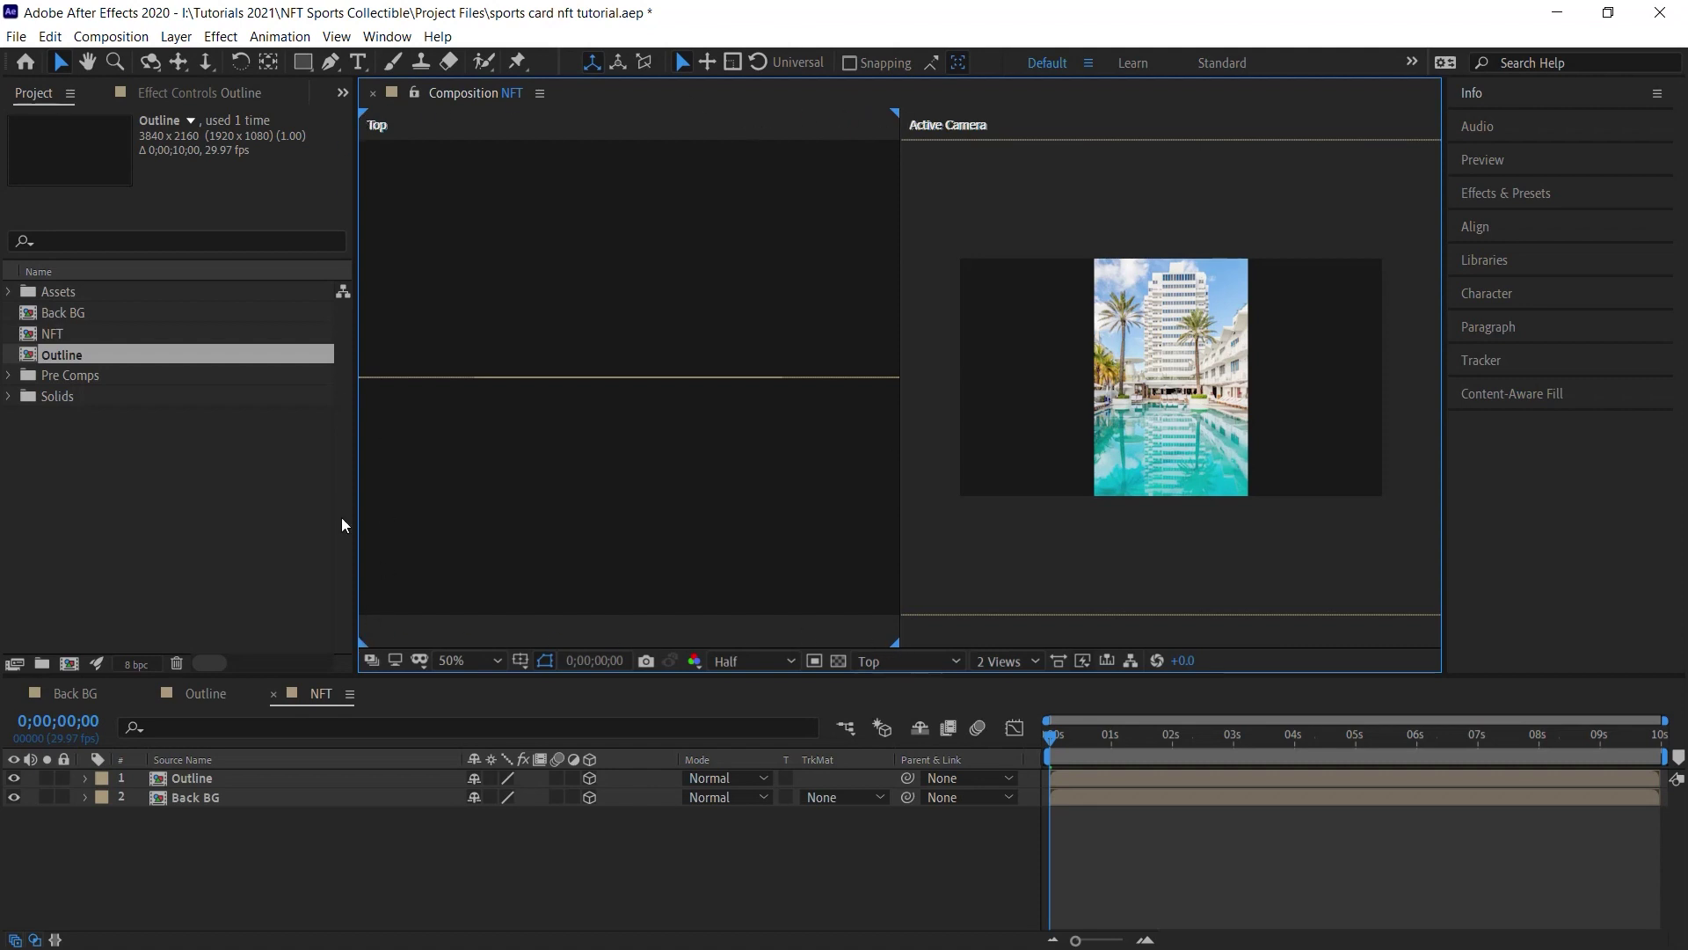
left_click(905, 661)
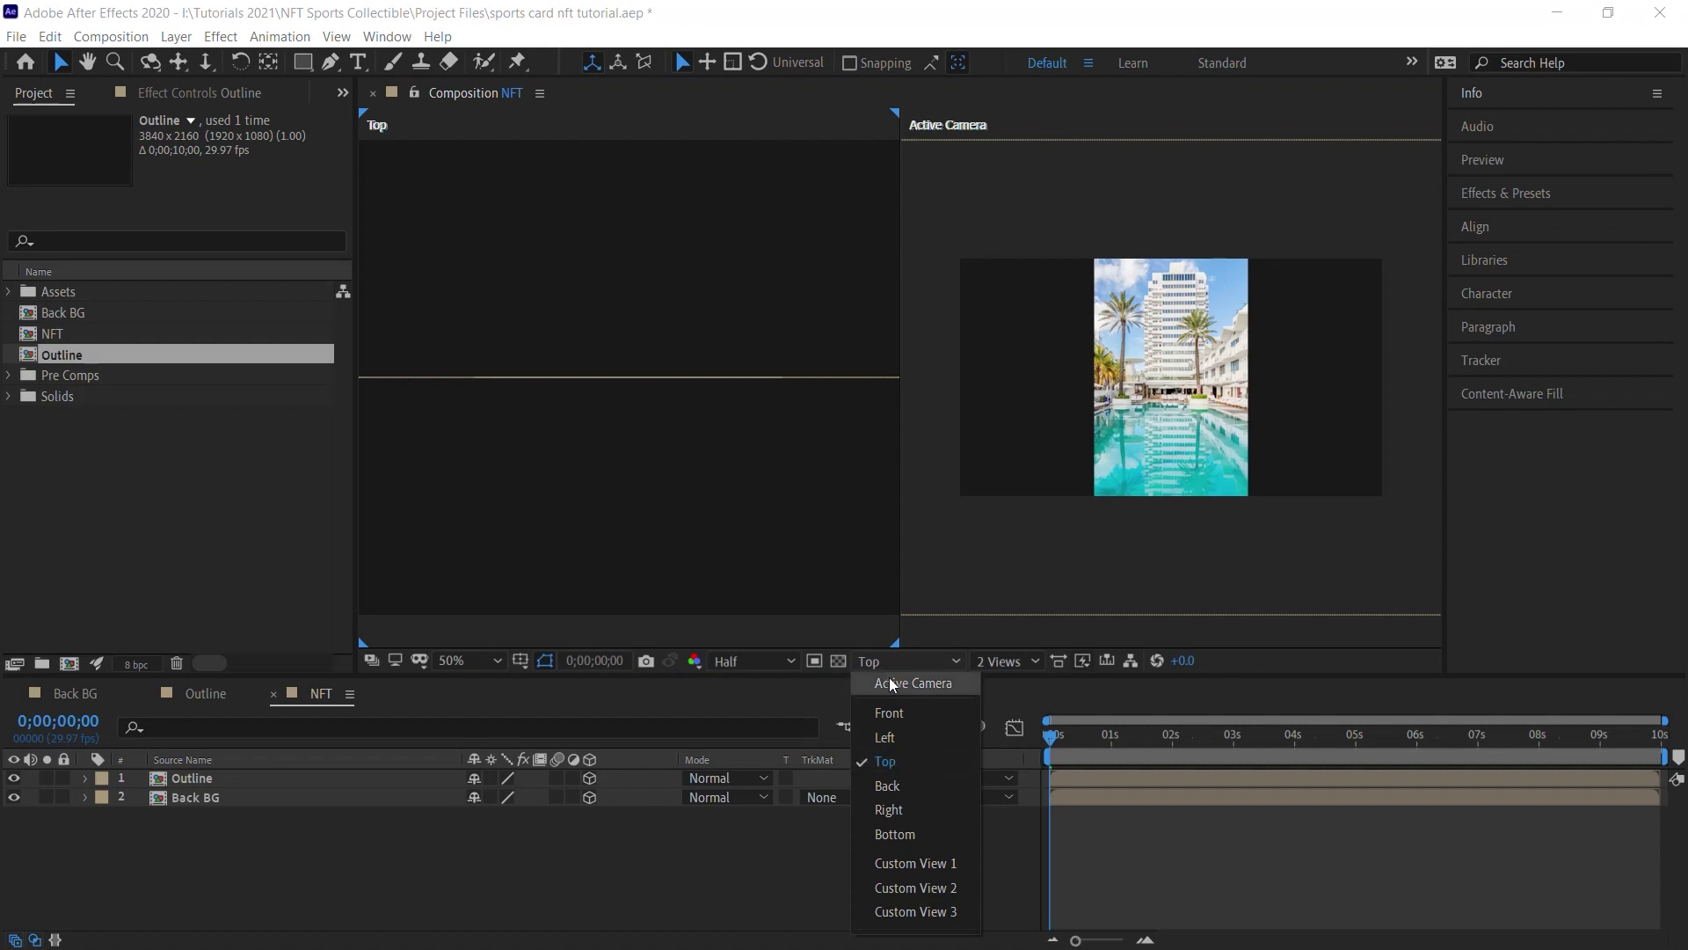
left_click(892, 762)
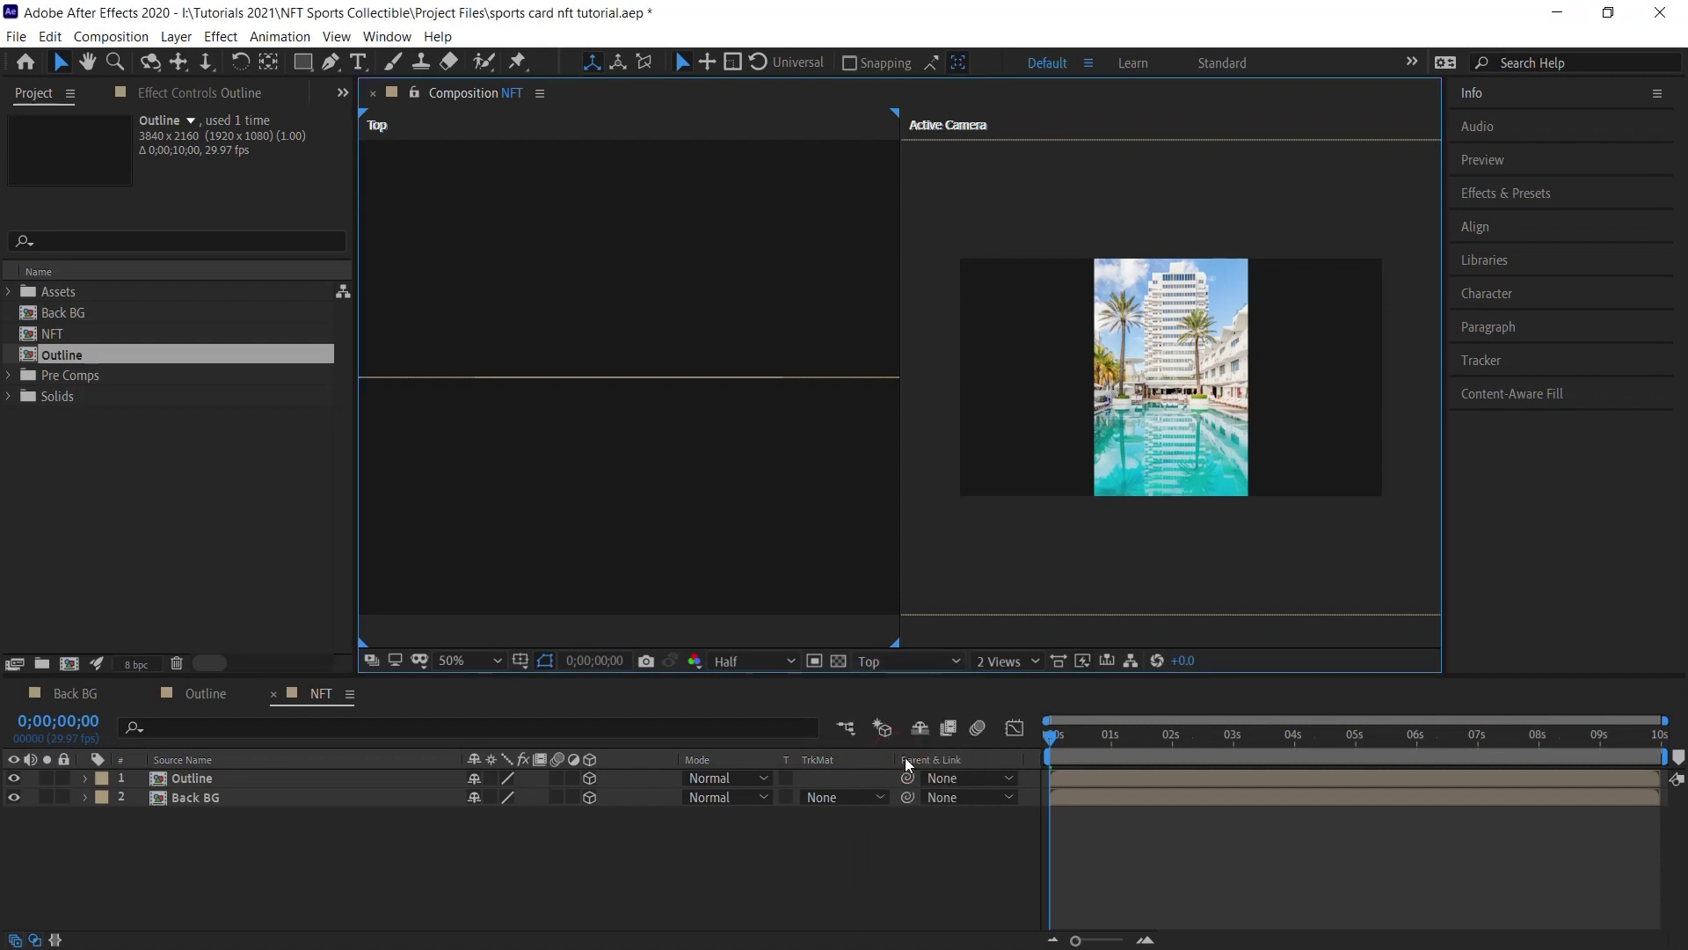
Duplicate the Outline layer and set the second Outline's Z position to -100.
left_click(209, 779)
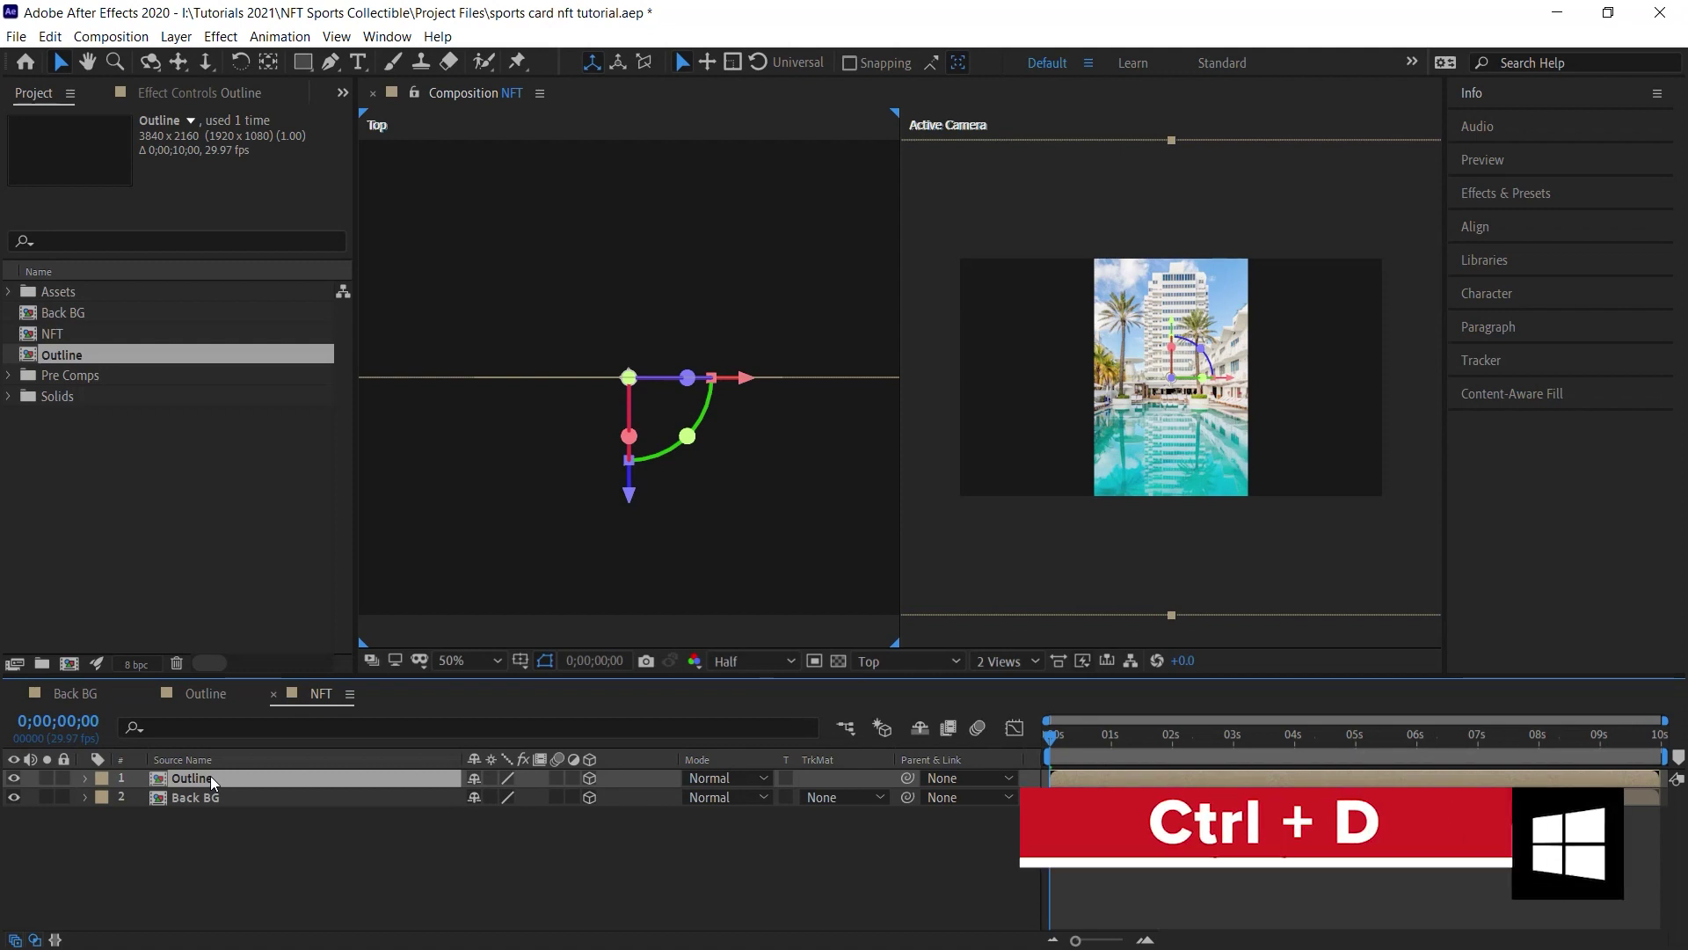
key("ctrl+d")
key("ctrl+d")
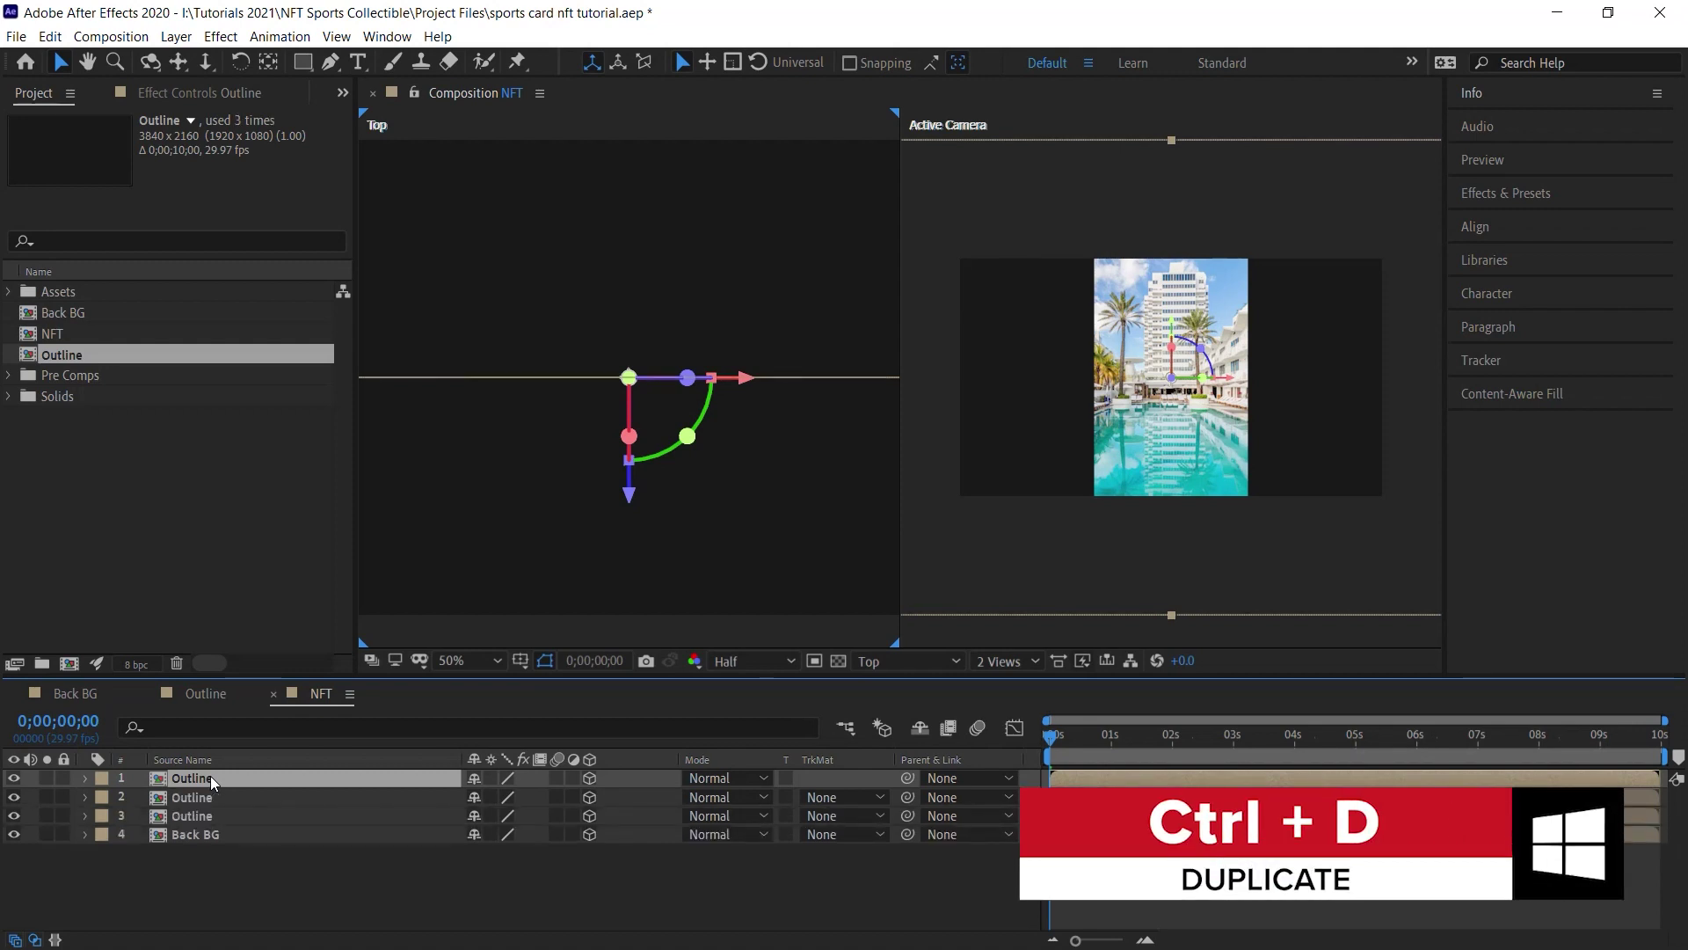
left_click(193, 796)
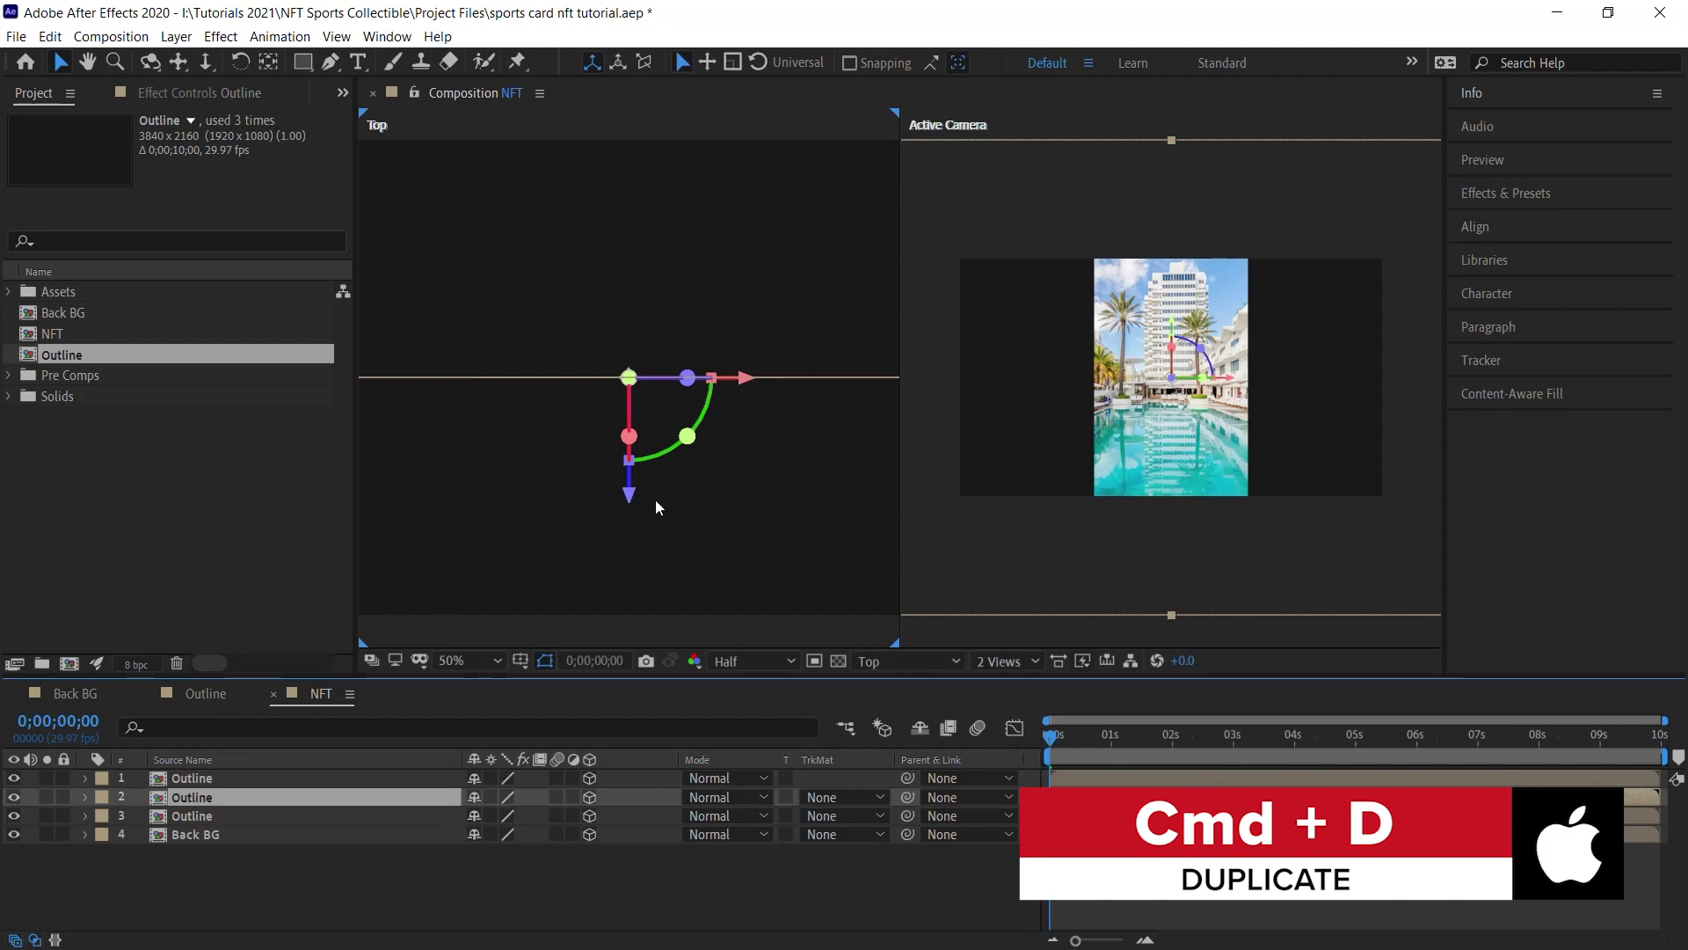
left_click_drag(629, 503, 630, 538)
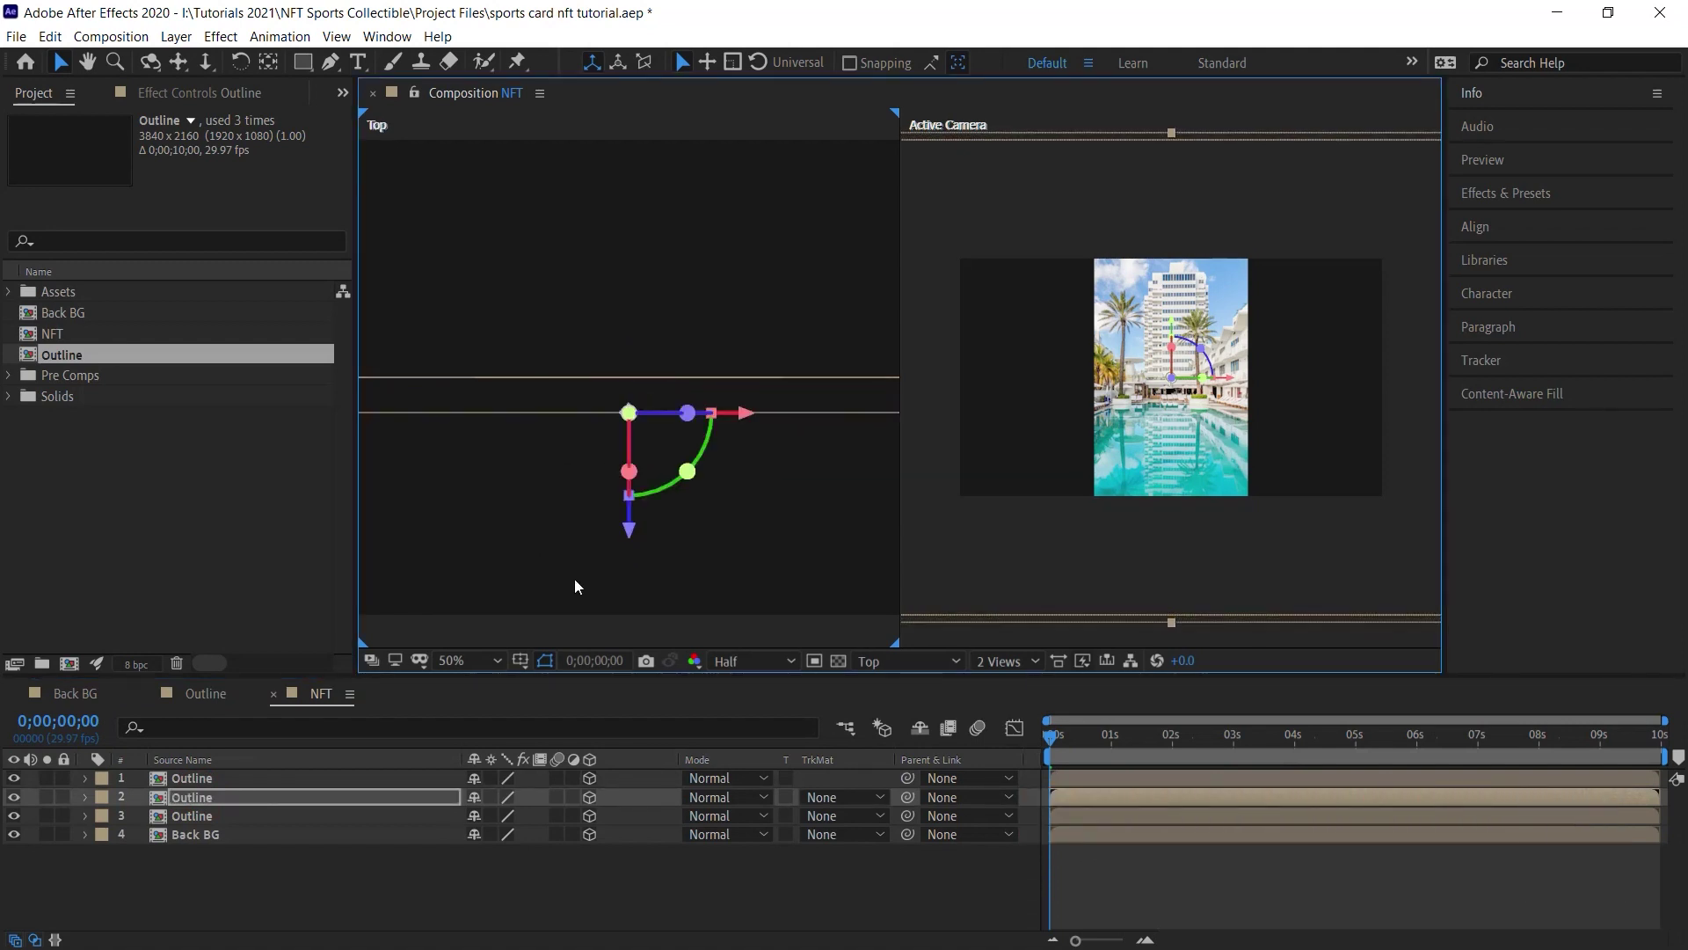
left_click(218, 800)
key("p")
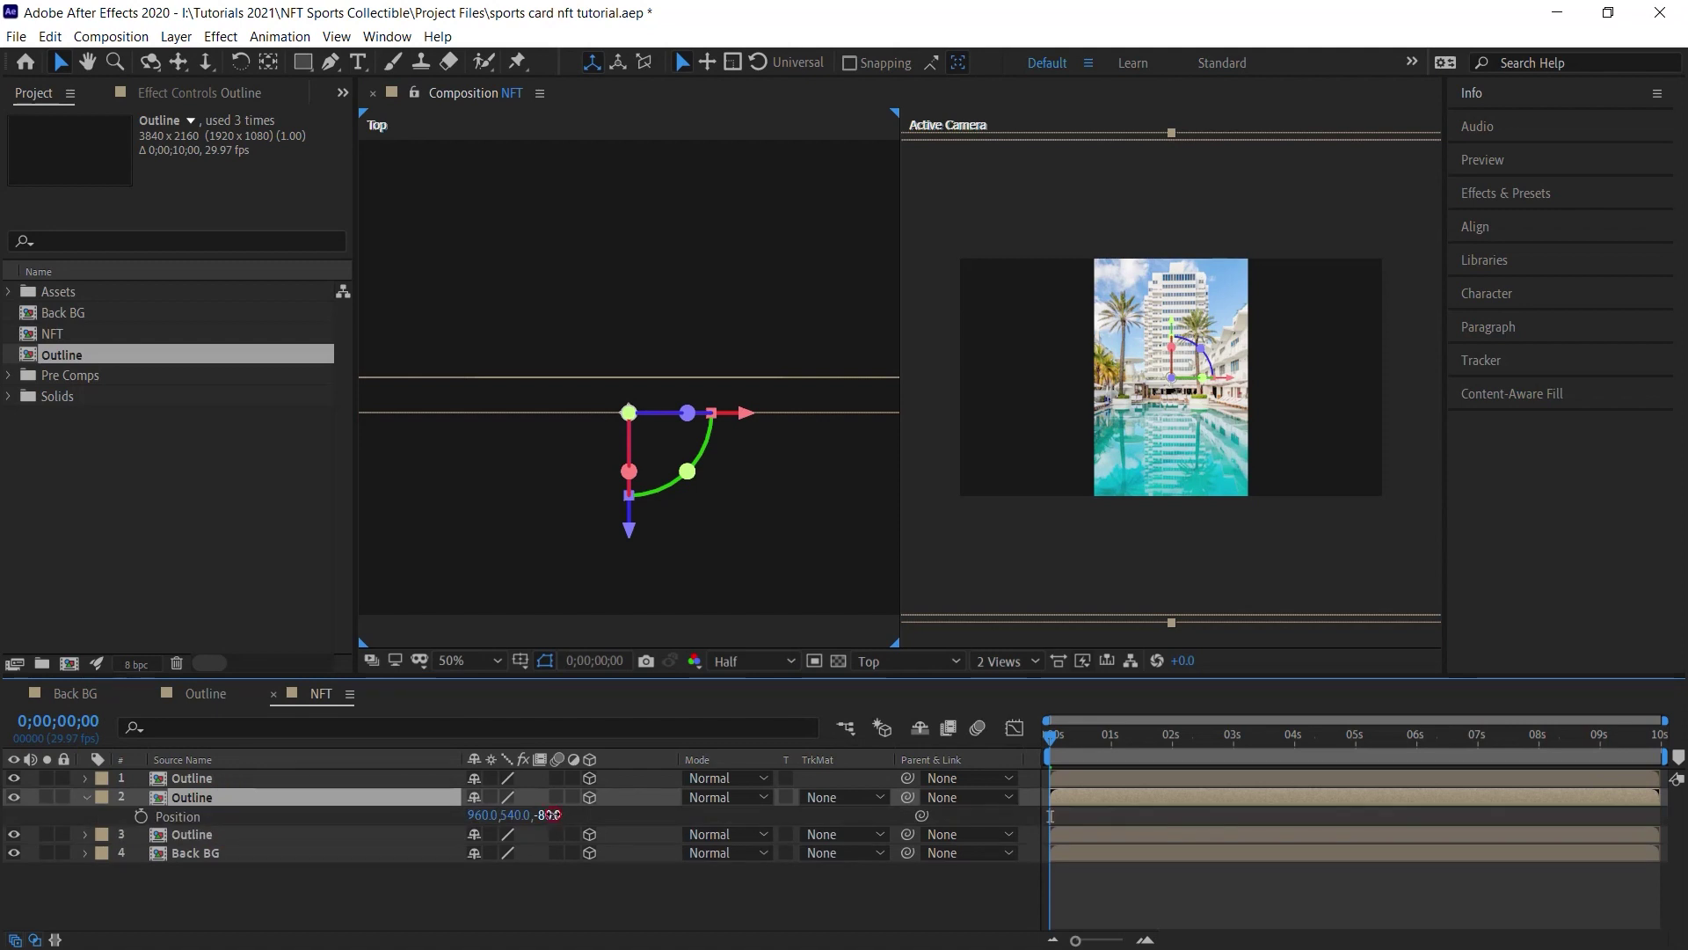
left_click(548, 815)
type("-")
key("Return")
Set the top Outline layer's Z position to -200.
left_click(230, 775)
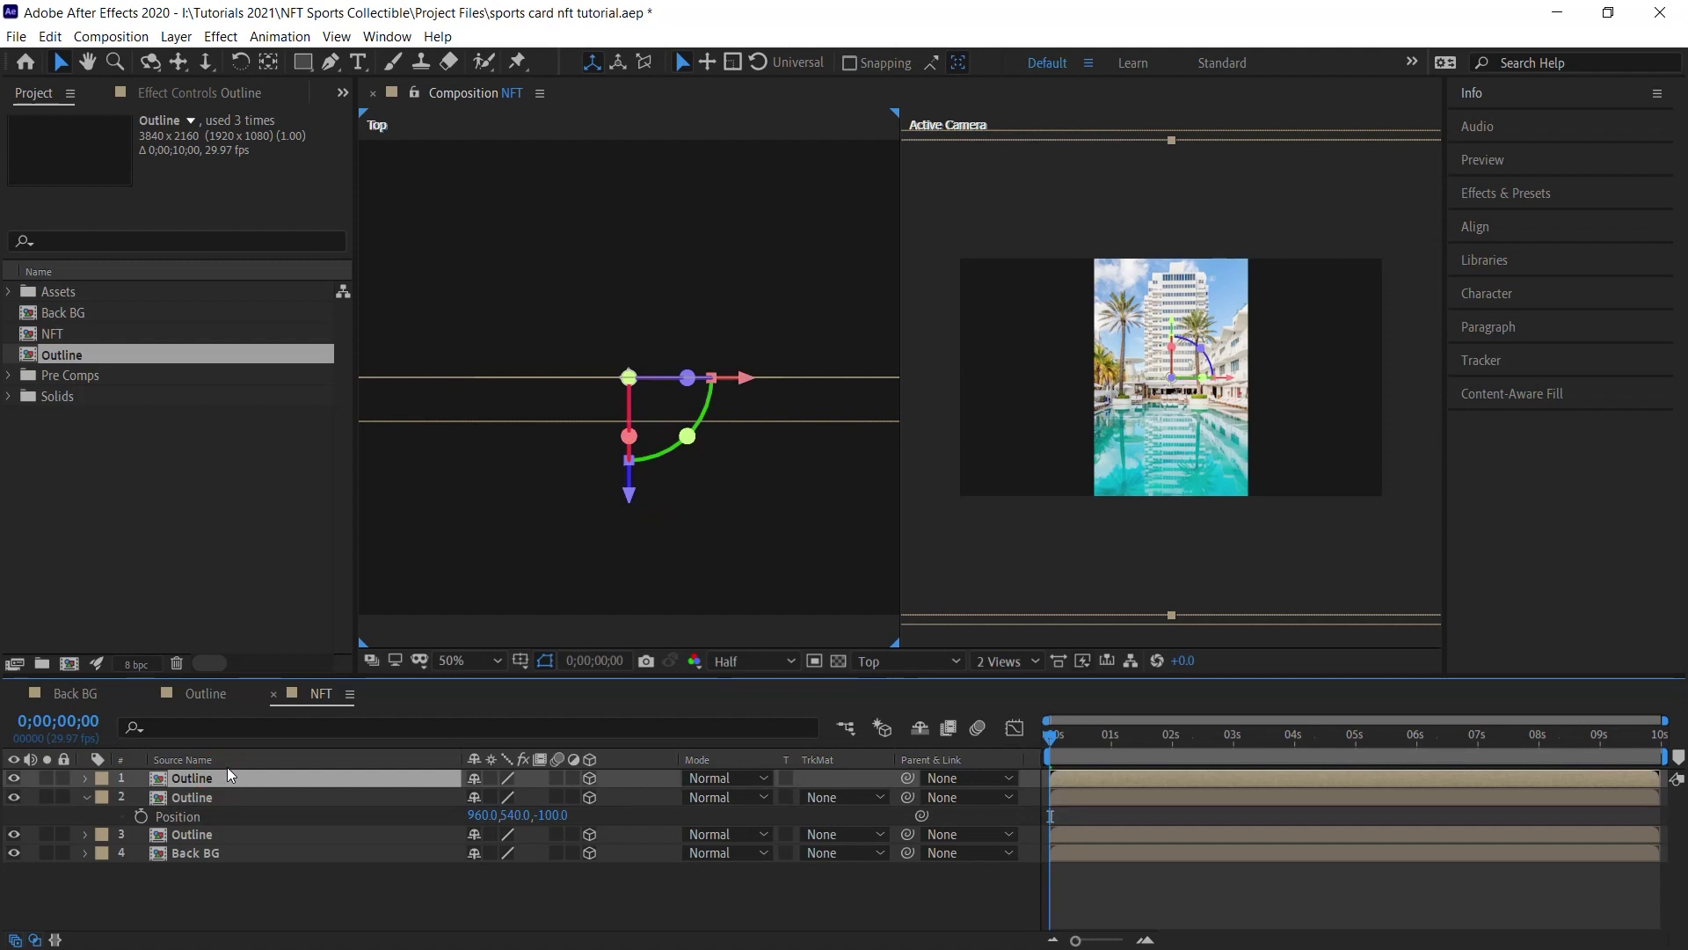
key("p")
left_click(551, 795)
type("-200")
key("Return")
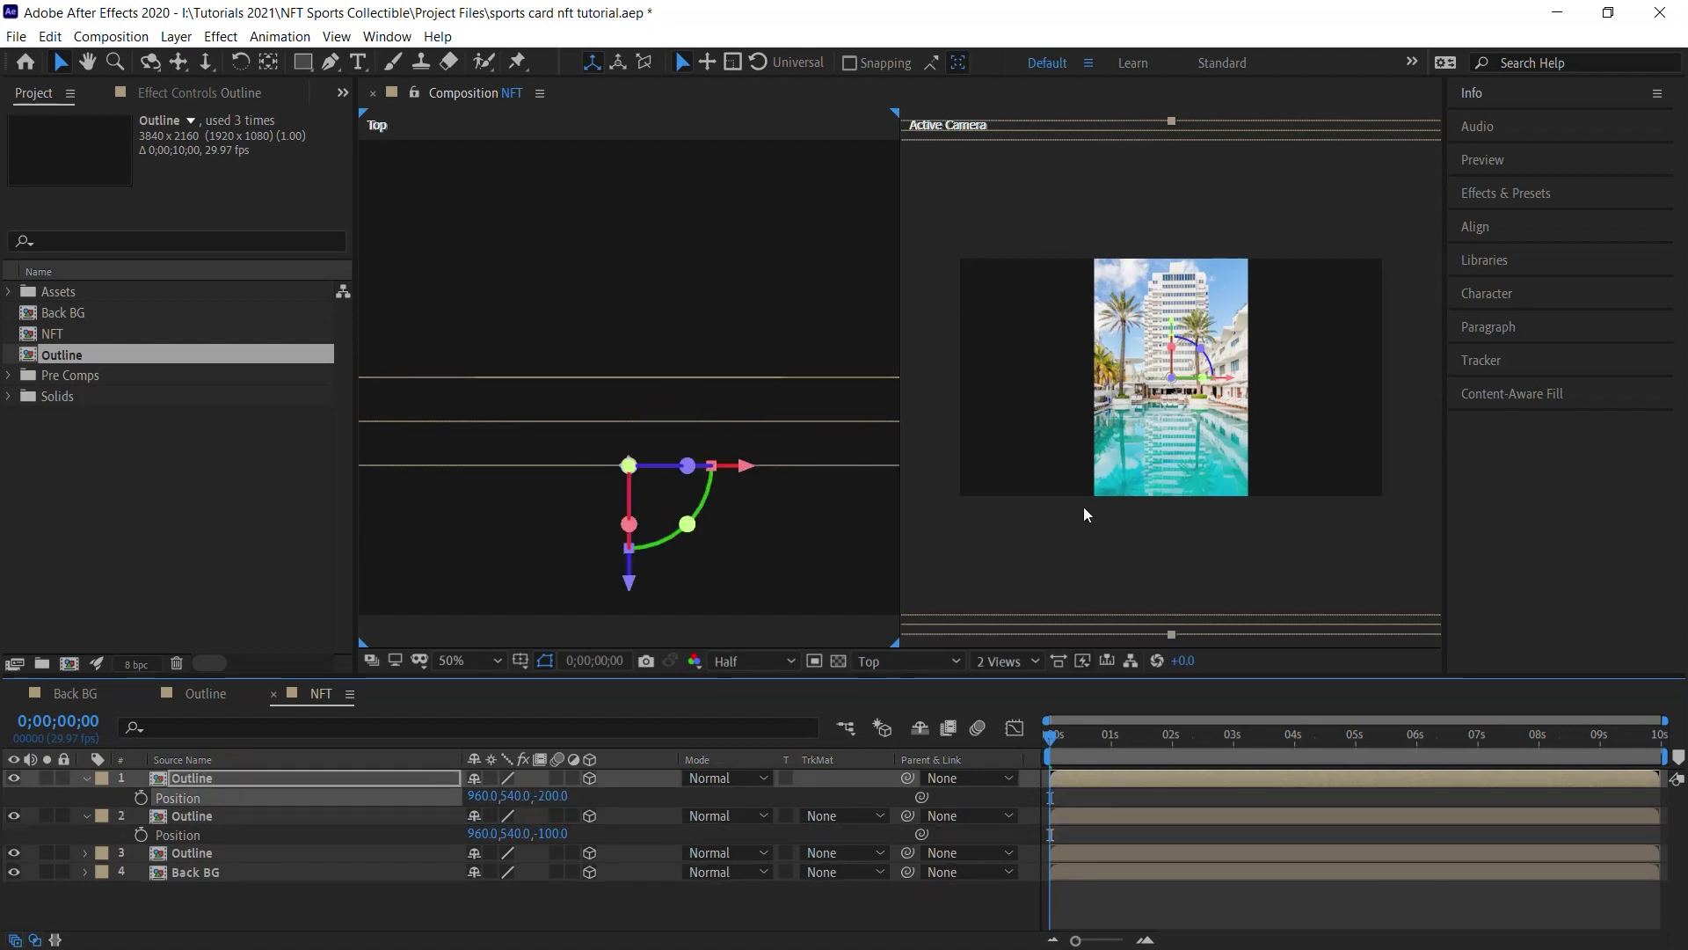
Orbit the camera to inspect the layered neon frames, then move the current time to frame 5.
key("c")
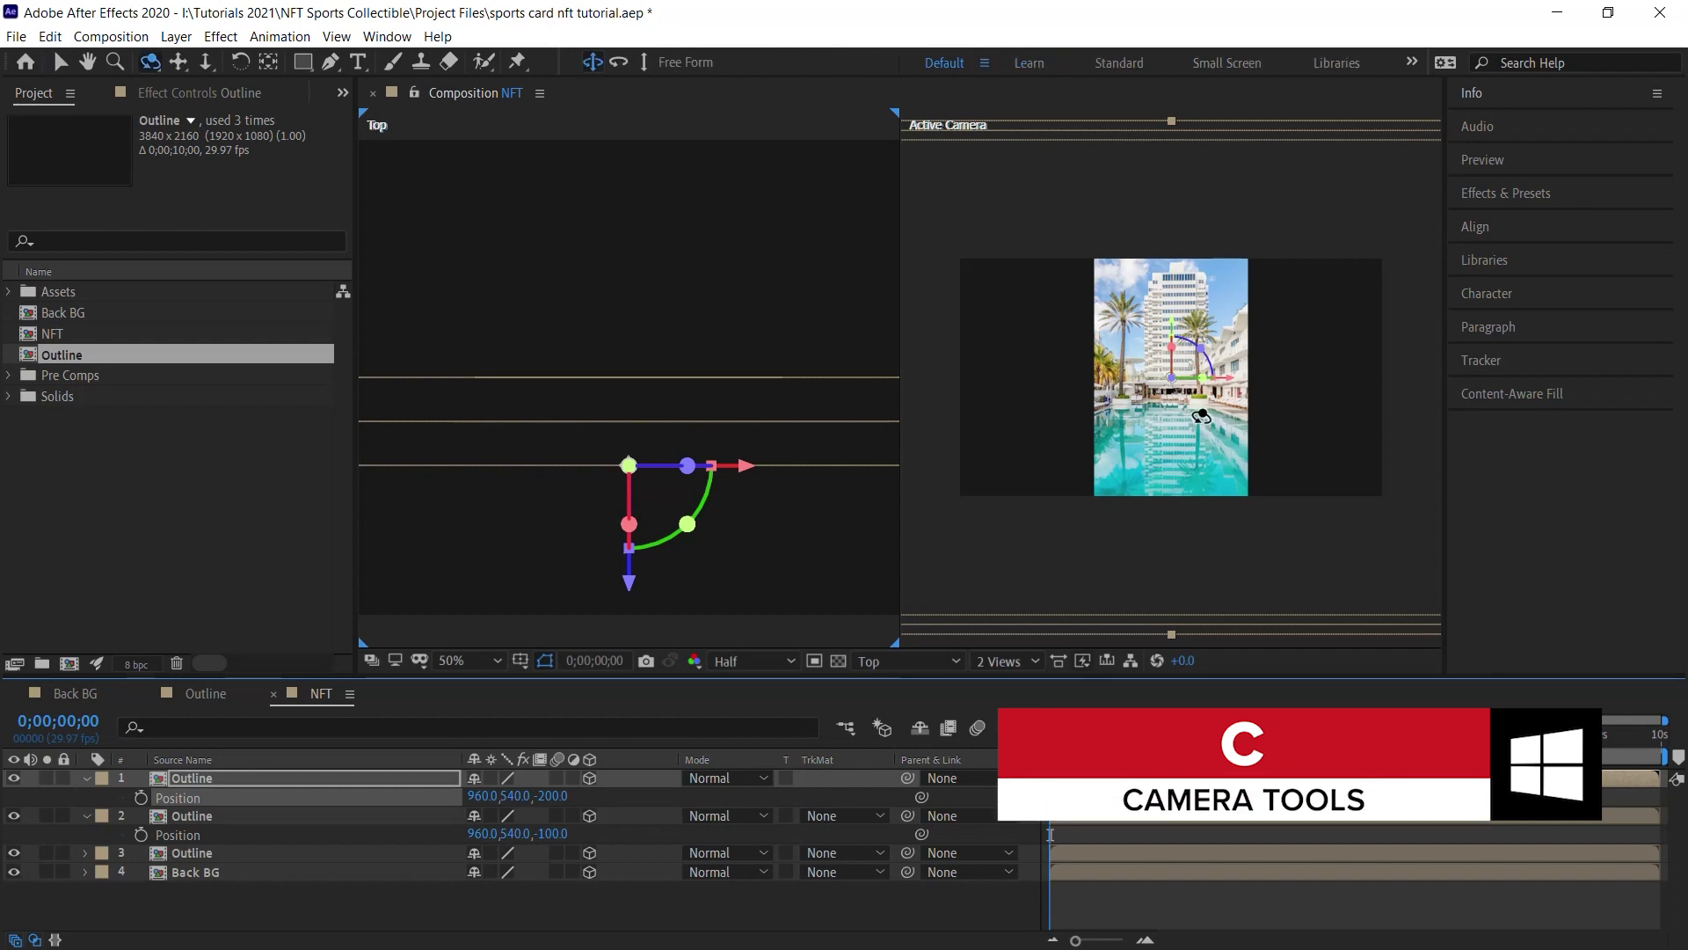
left_click_drag(1191, 420, 1216, 422)
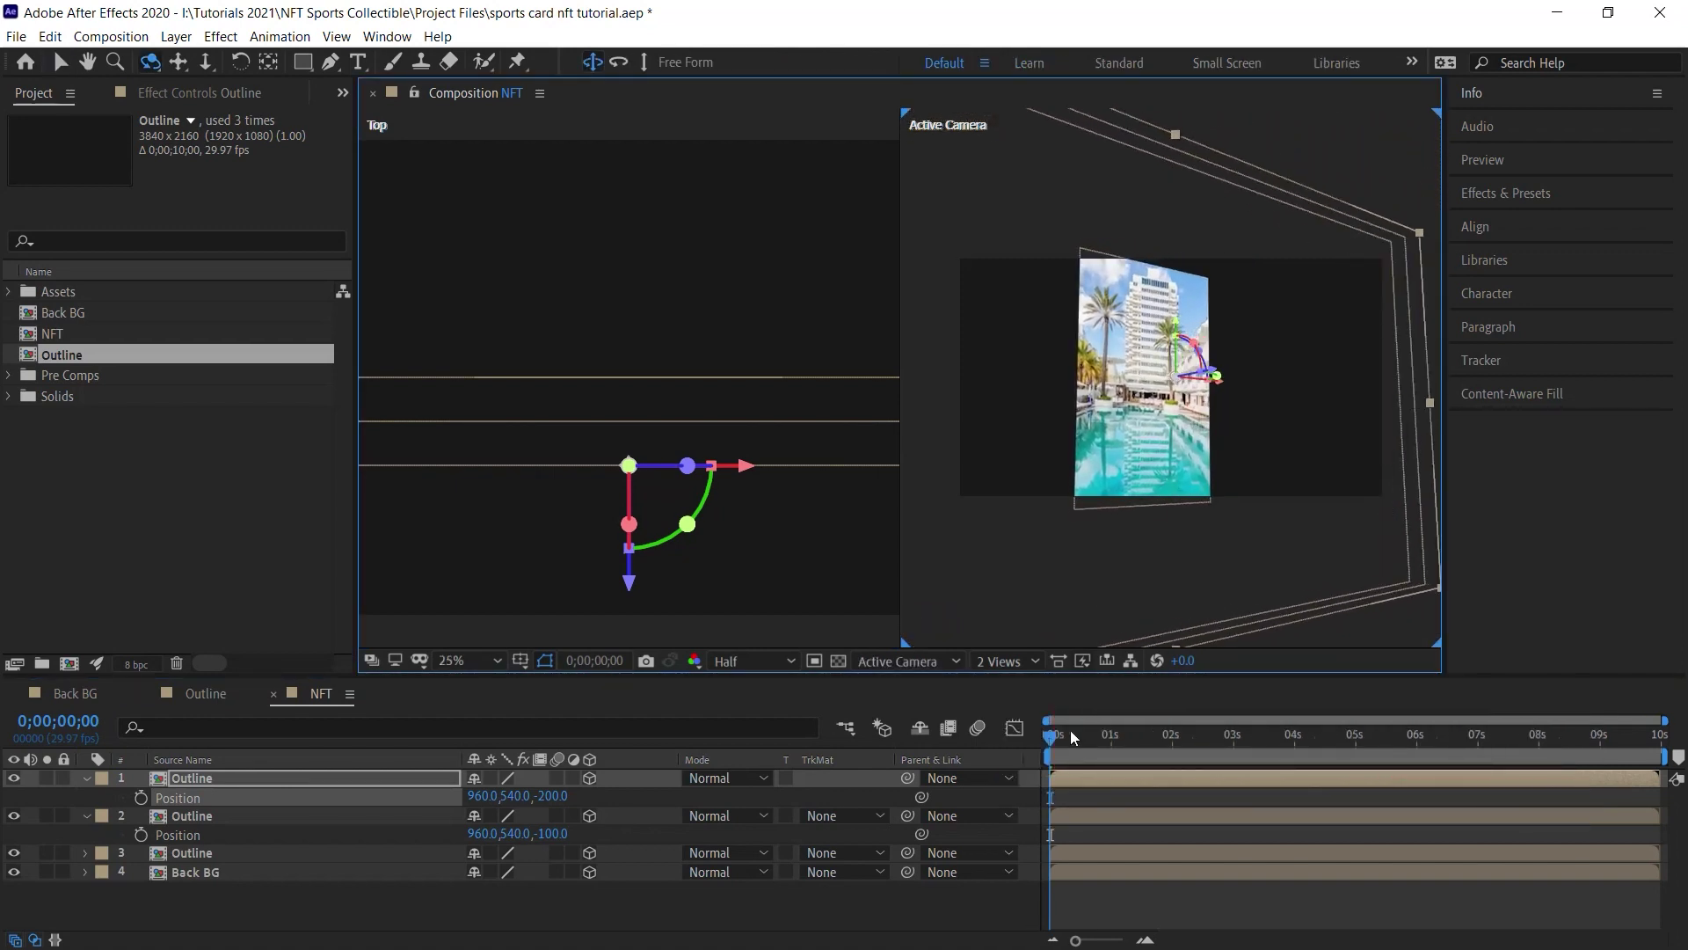
mouse_move(1066, 731)
left_mouse_down()
mouse_move(1134, 740)
mouse_move(1055, 738)
mouse_move(1110, 750)
left_mouse_up()
left_click_drag(1183, 440, 1219, 439)
scroll(1235, 316, "up", 2)
left_click_drag(1159, 378, 1181, 448)
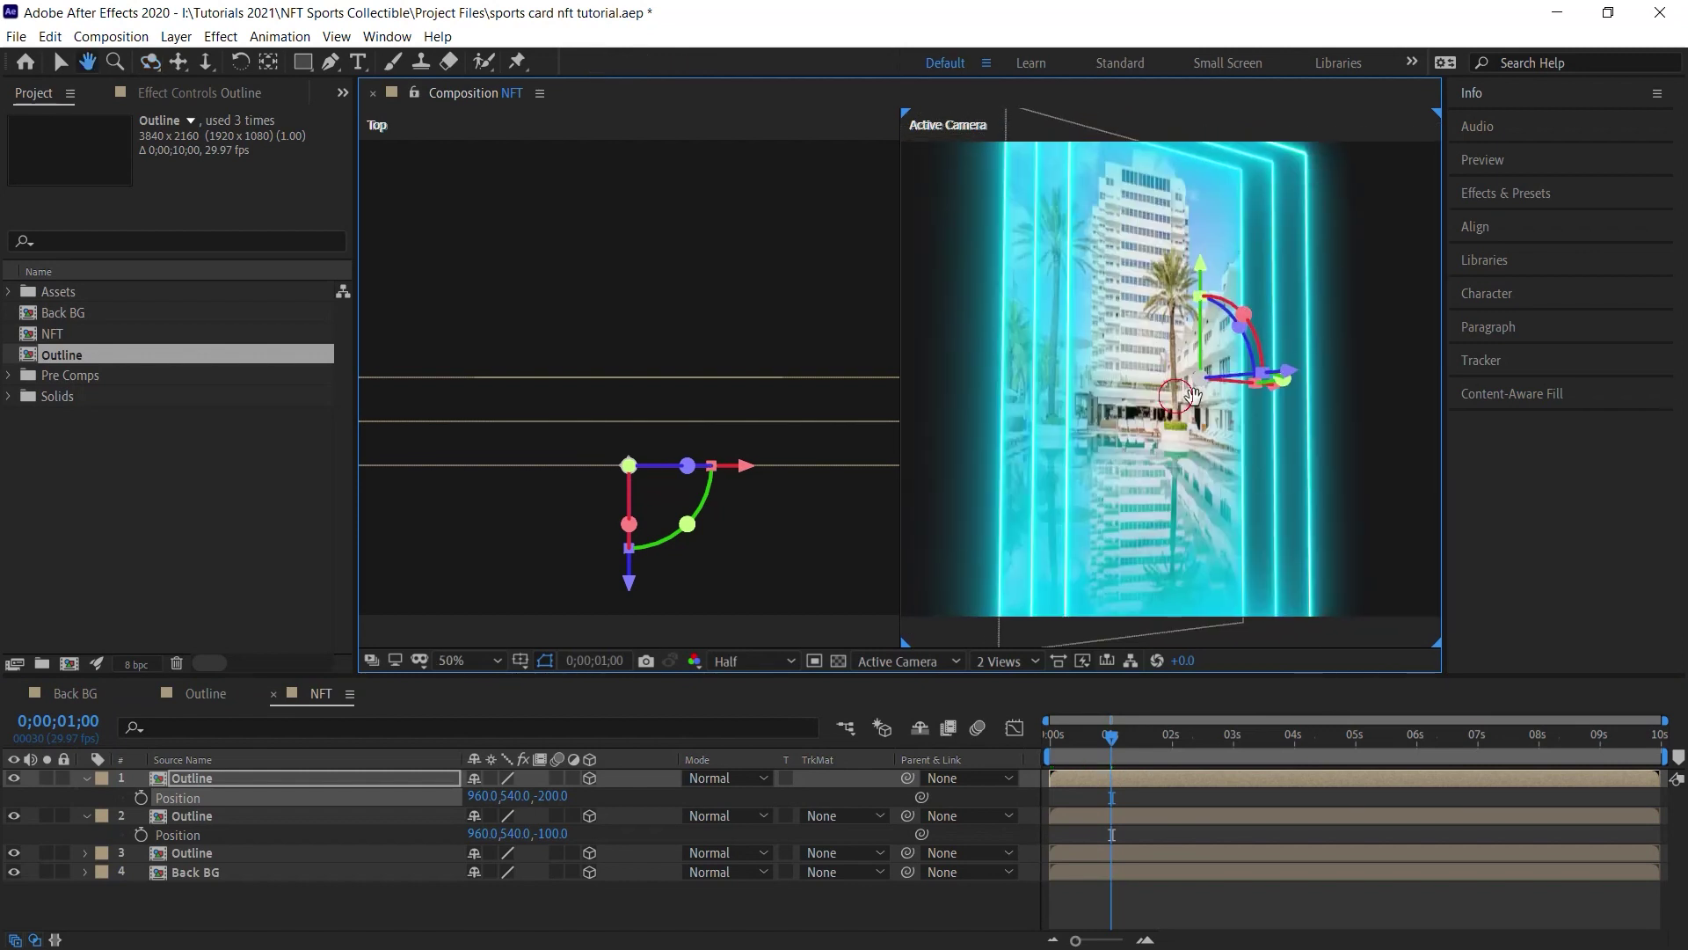
key("c")
key("c")
key("c")
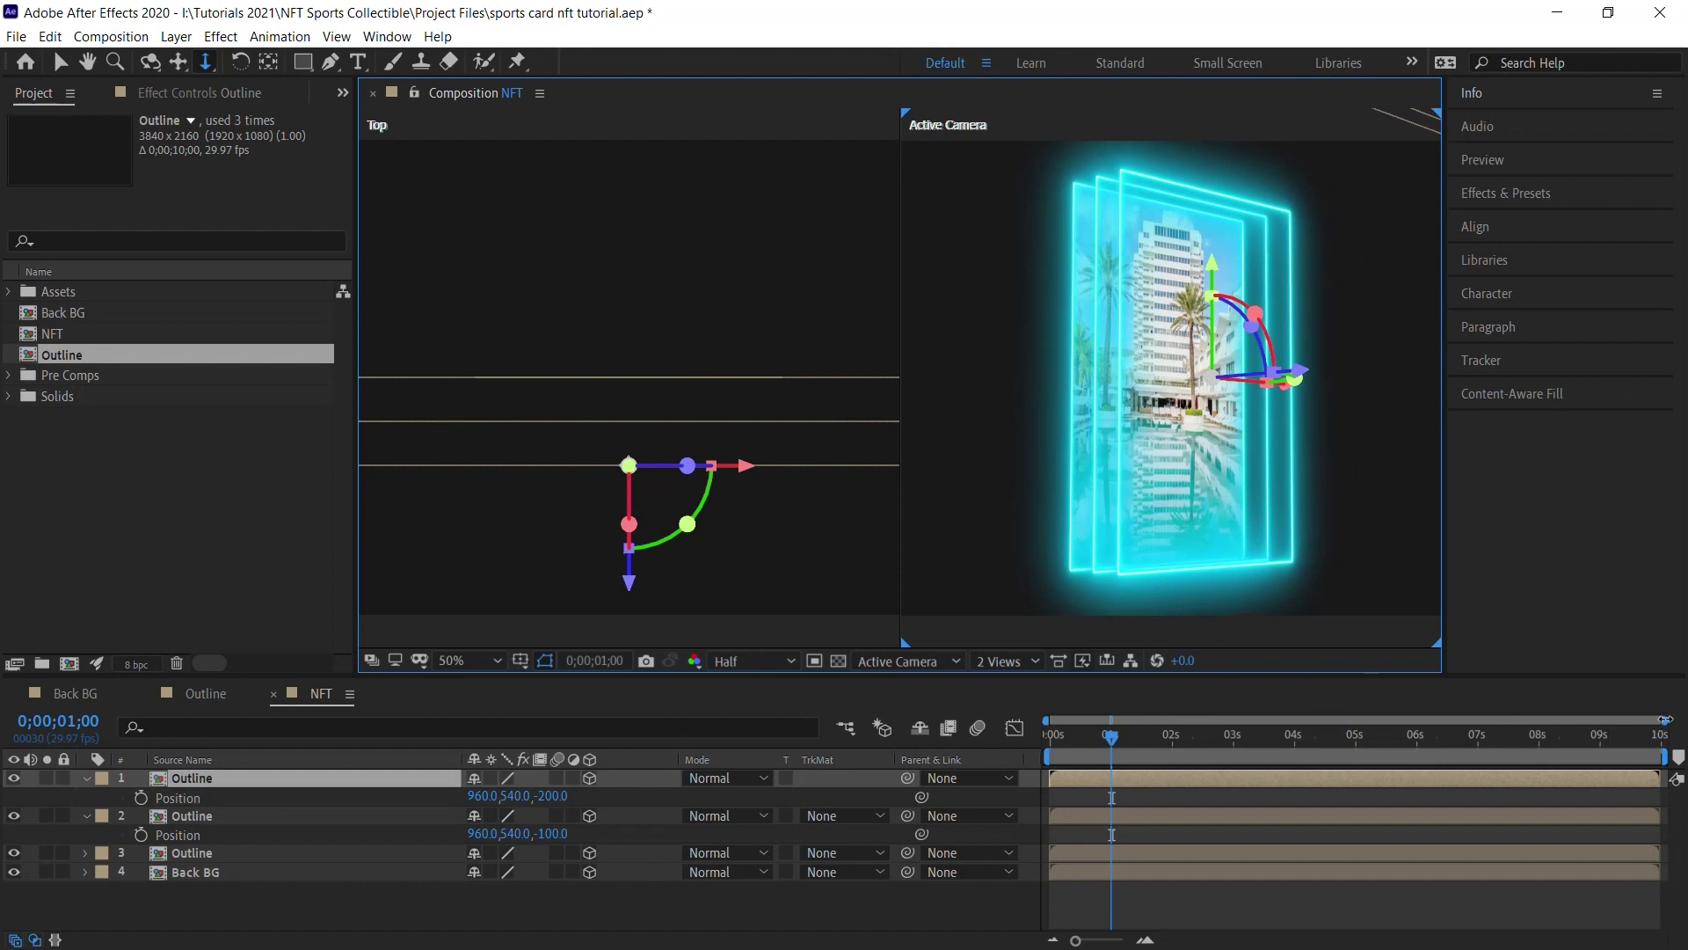
left_click_drag(1657, 724, 1259, 723)
left_click(1081, 746)
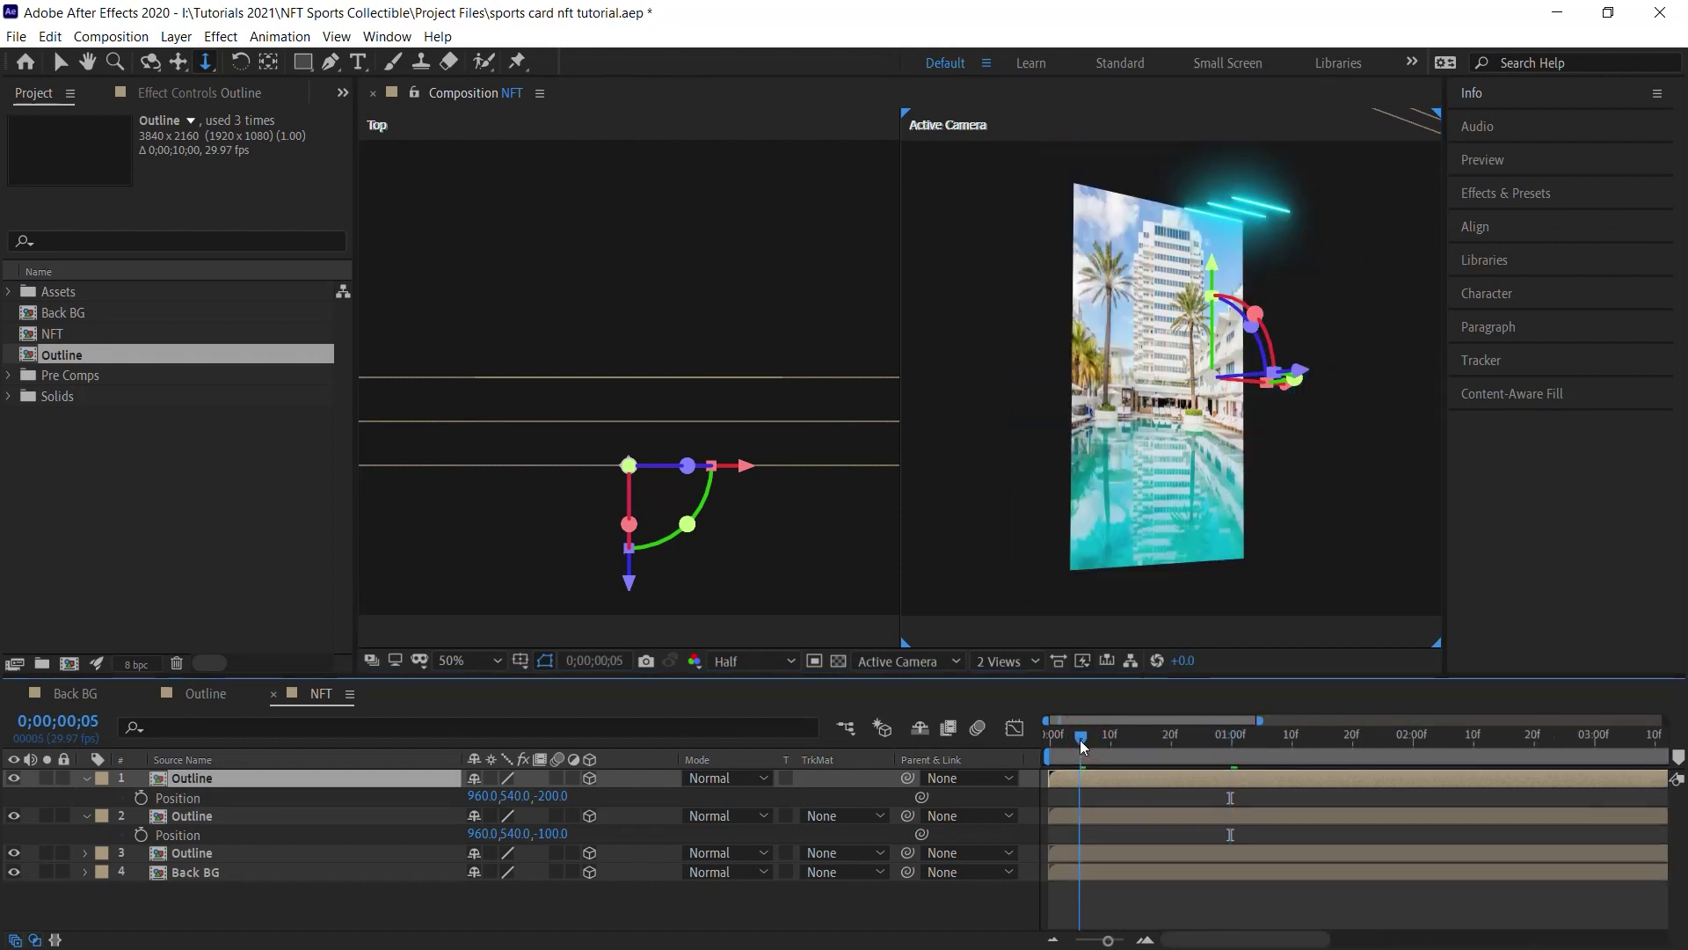
Shift the front Outline layer to start at frame 10 and preview the animation.
left_click(1079, 817)
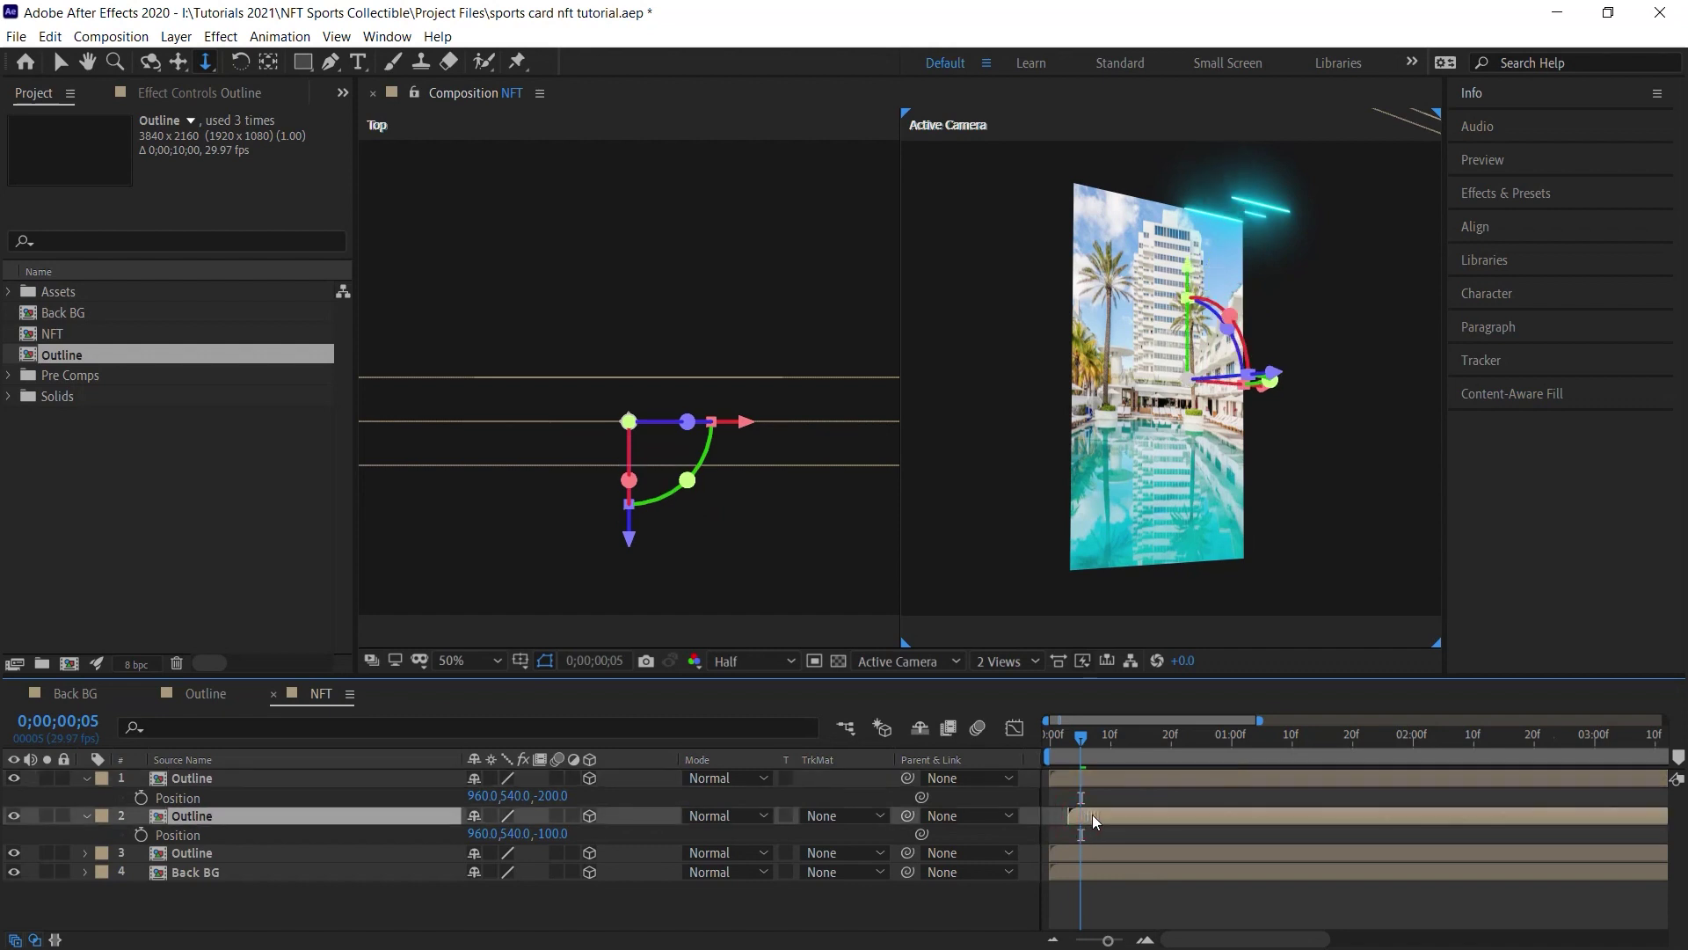
left_click(1114, 746)
left_click_drag(1090, 779, 1143, 777)
key("space")
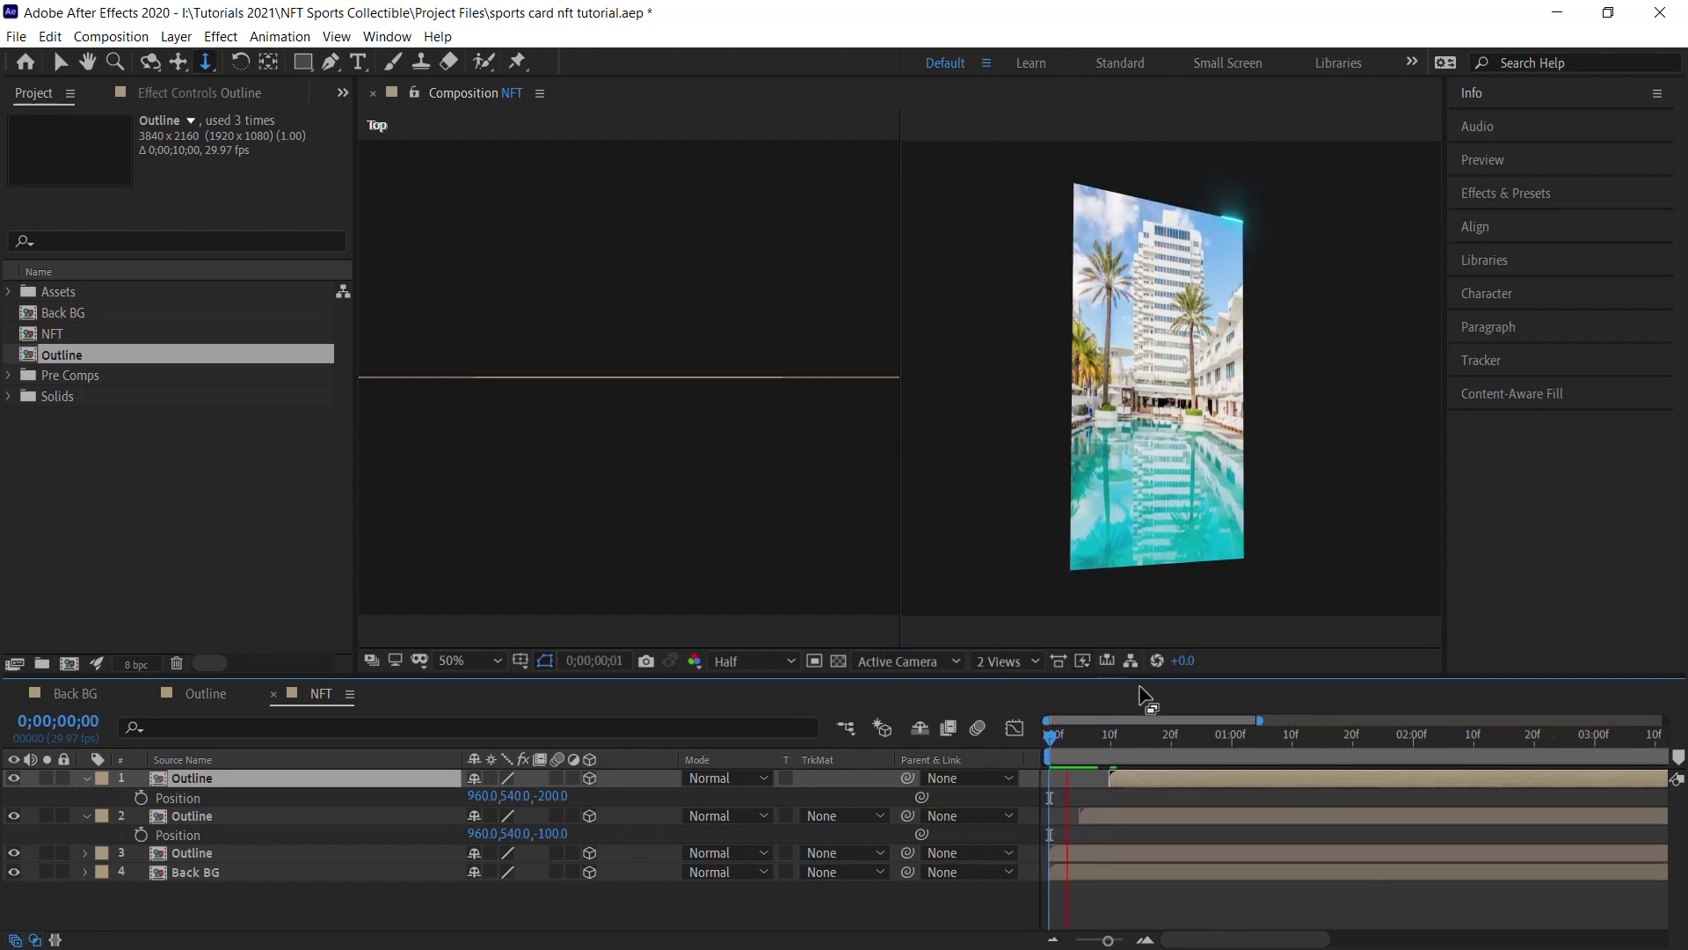
key("space")
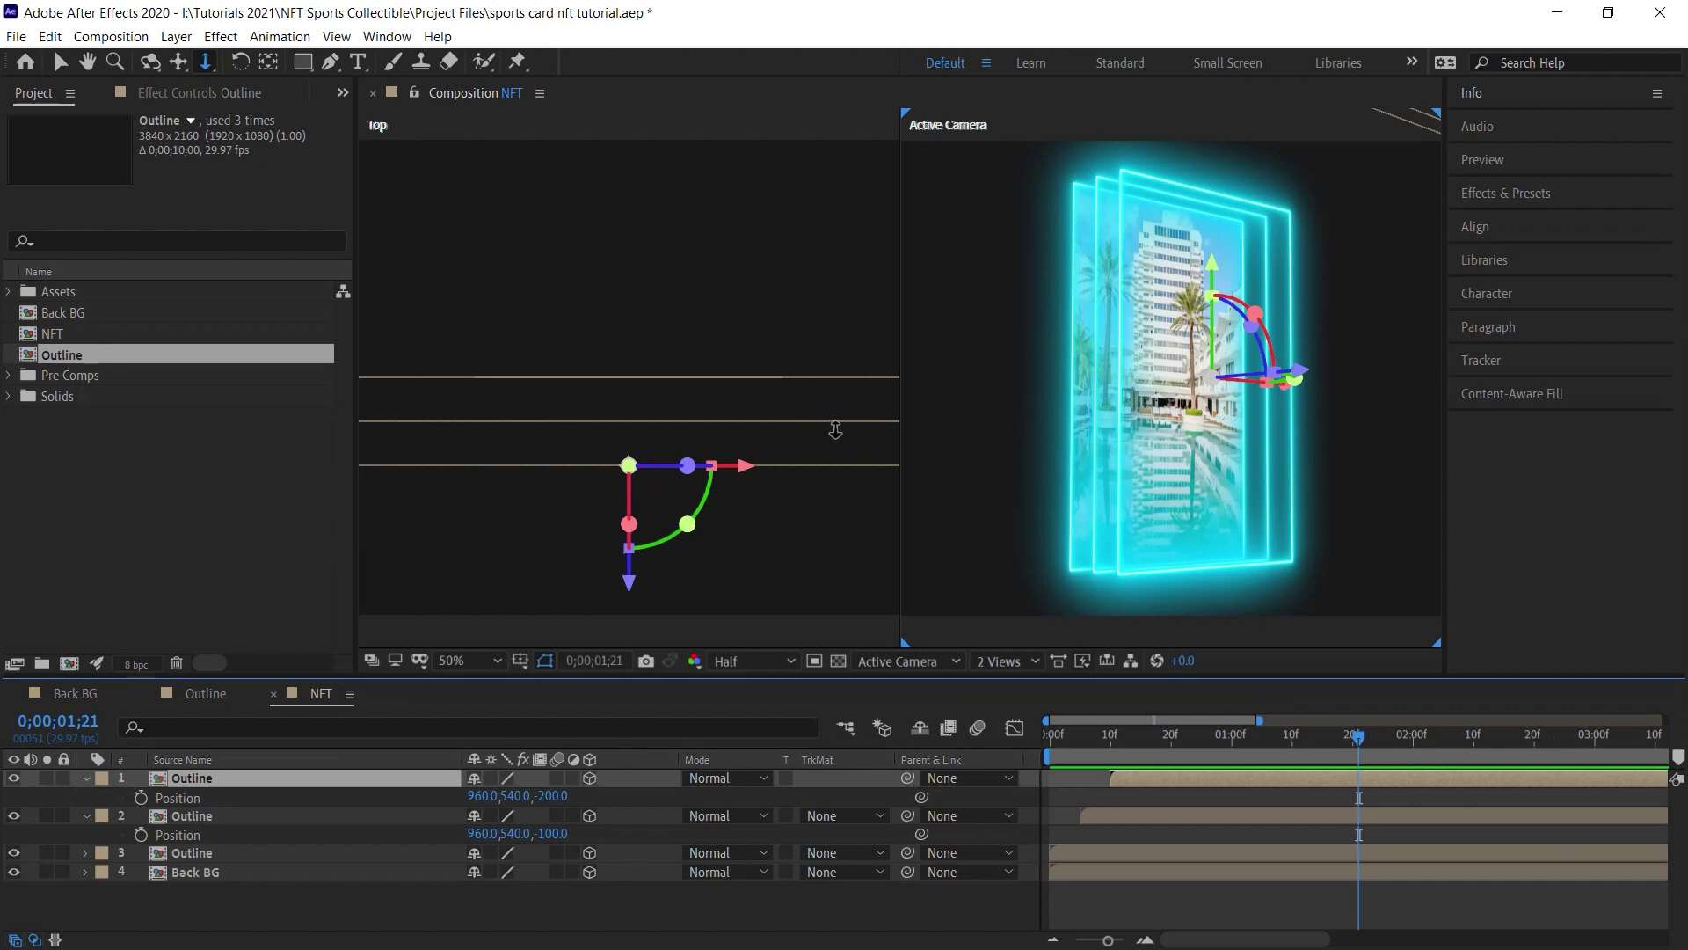
Set the second Outline layer's scale to 105%.
left_click(199, 859)
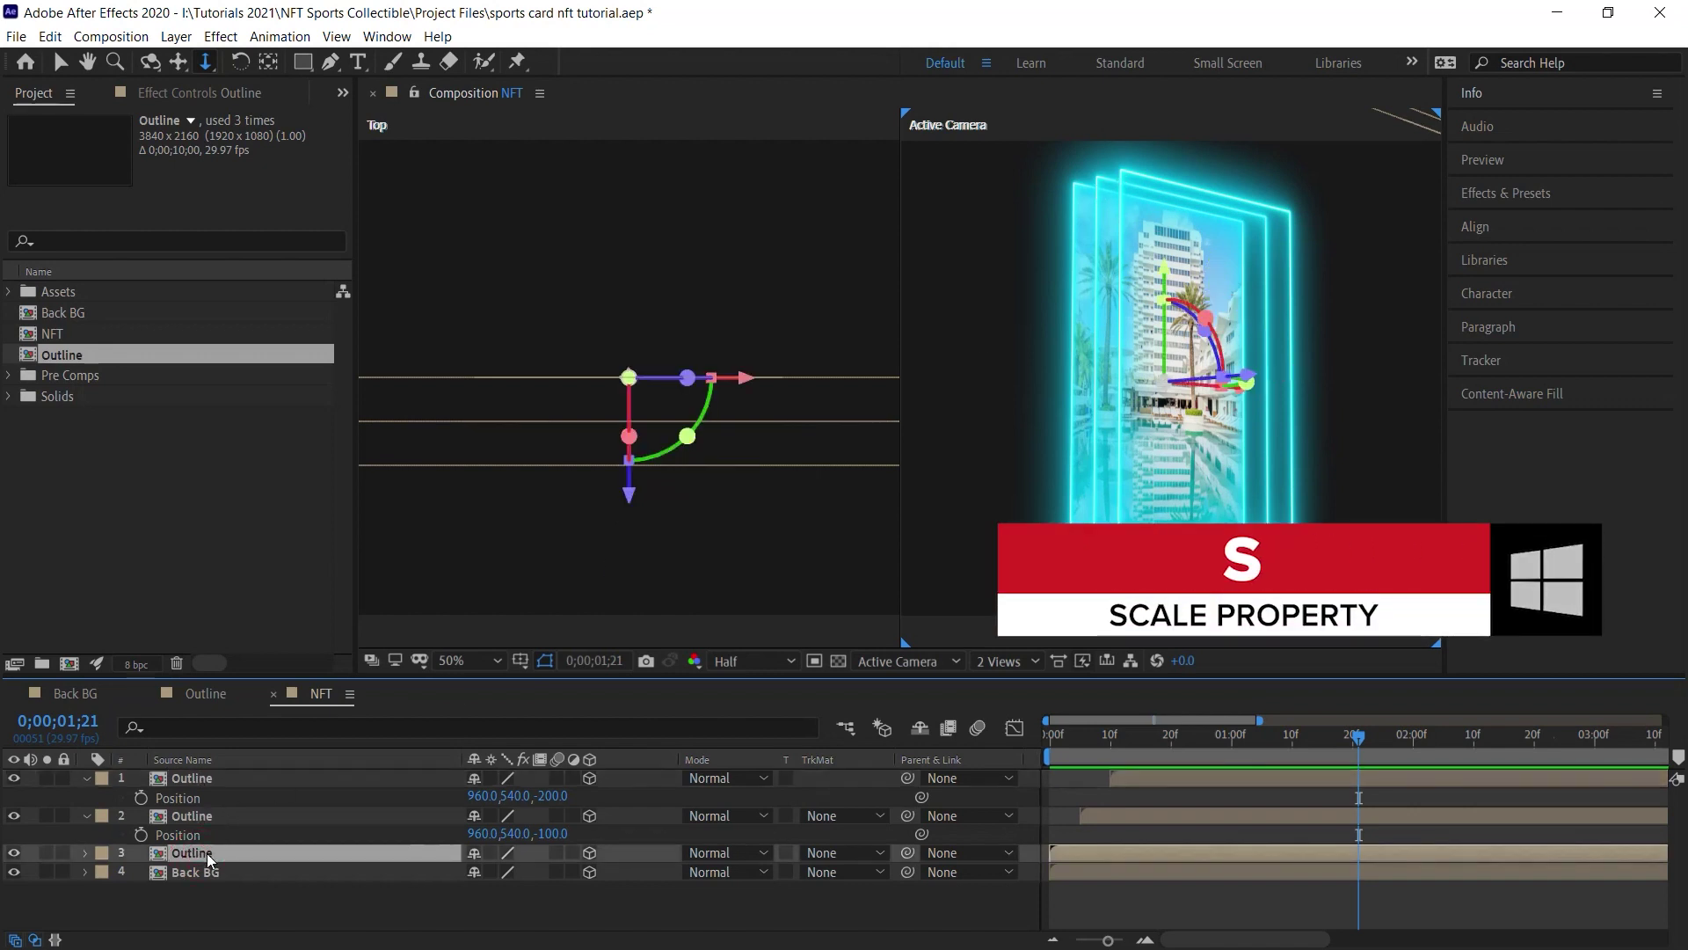
key("s")
left_click(205, 822)
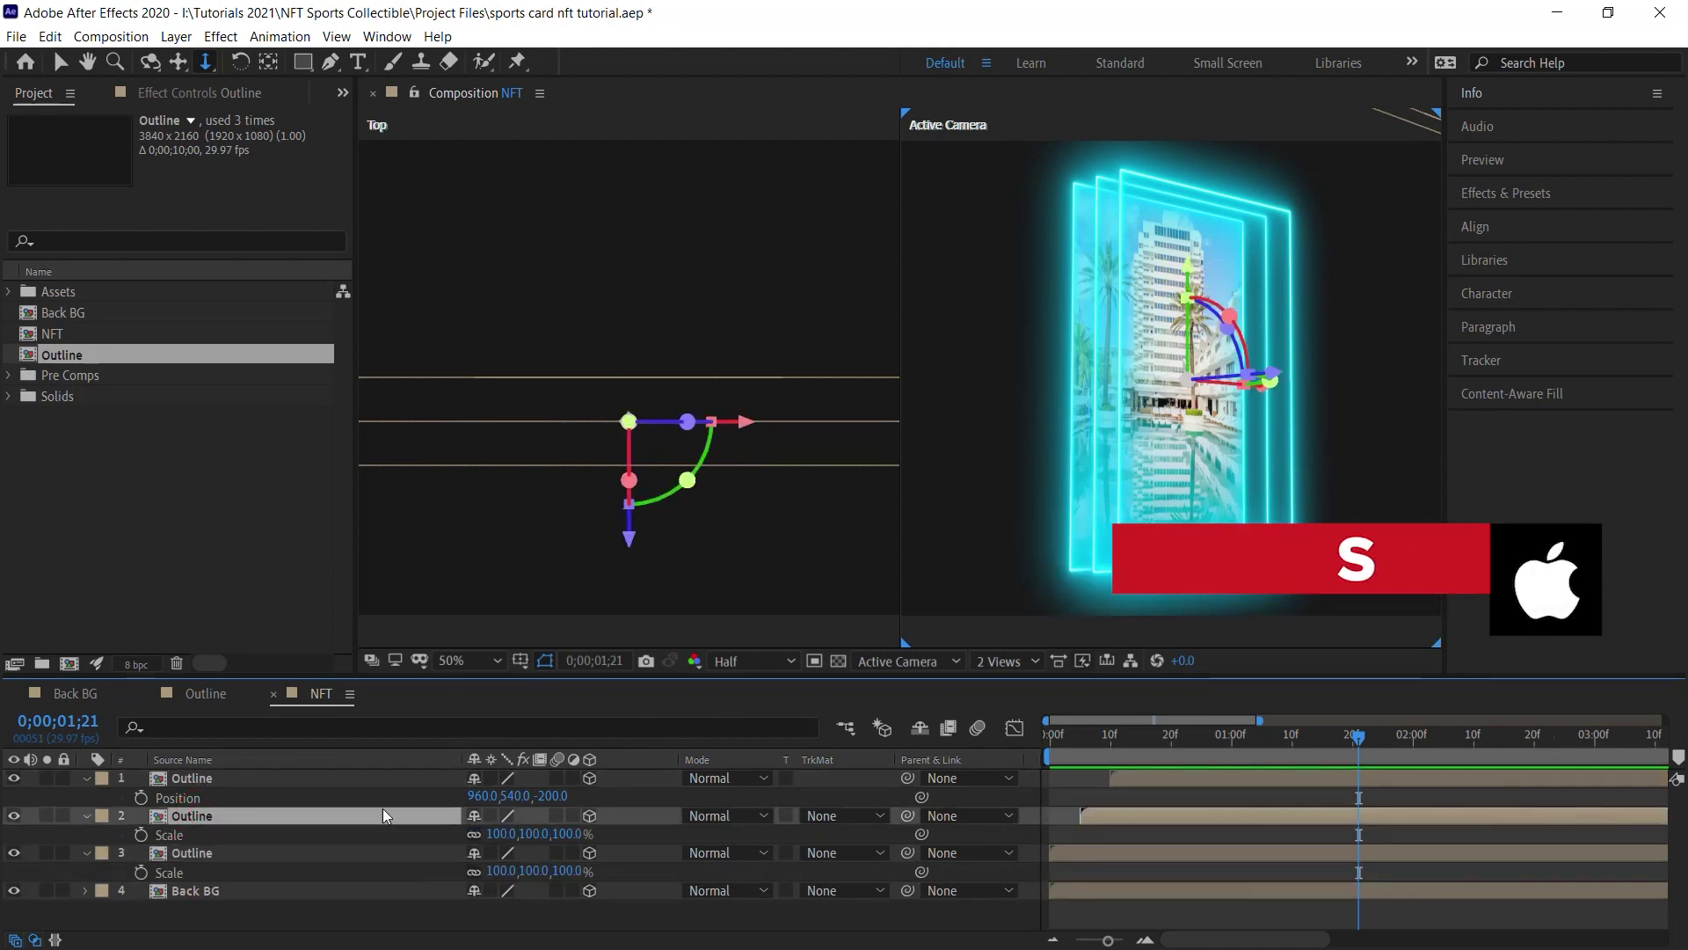
key("s")
left_click(499, 834)
type("105")
key("Return")
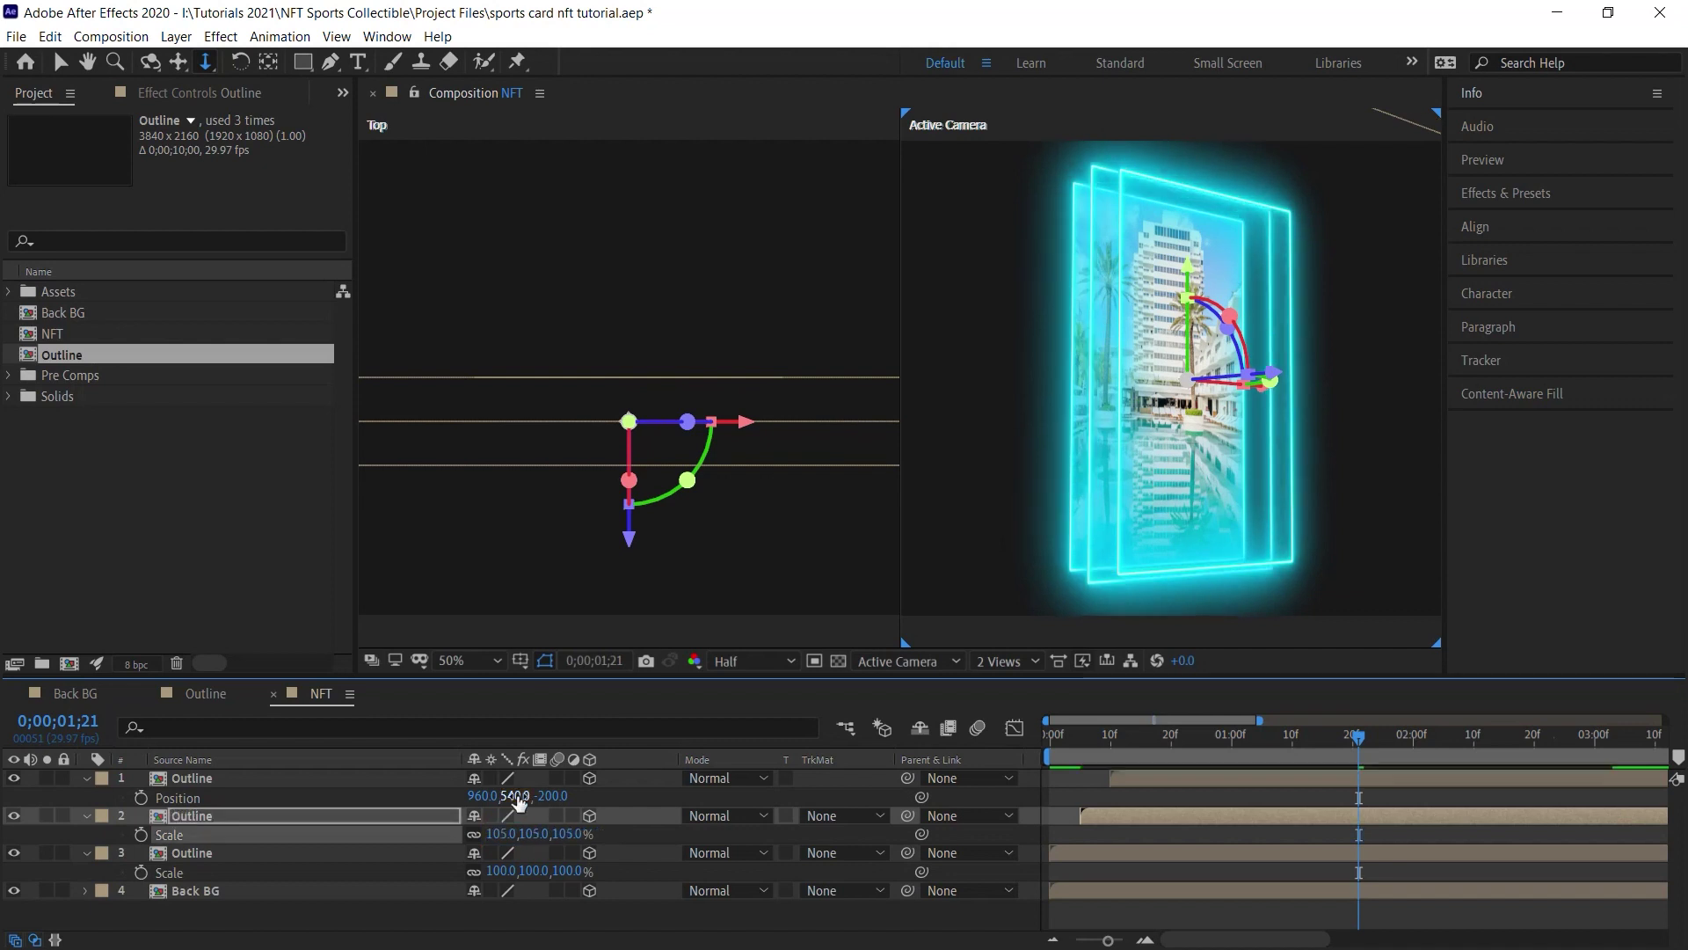
Set the front Outline layer's scale to 110% and view the card head-on.
left_click(220, 779)
key("s")
left_click(503, 796)
type("110")
key("Return")
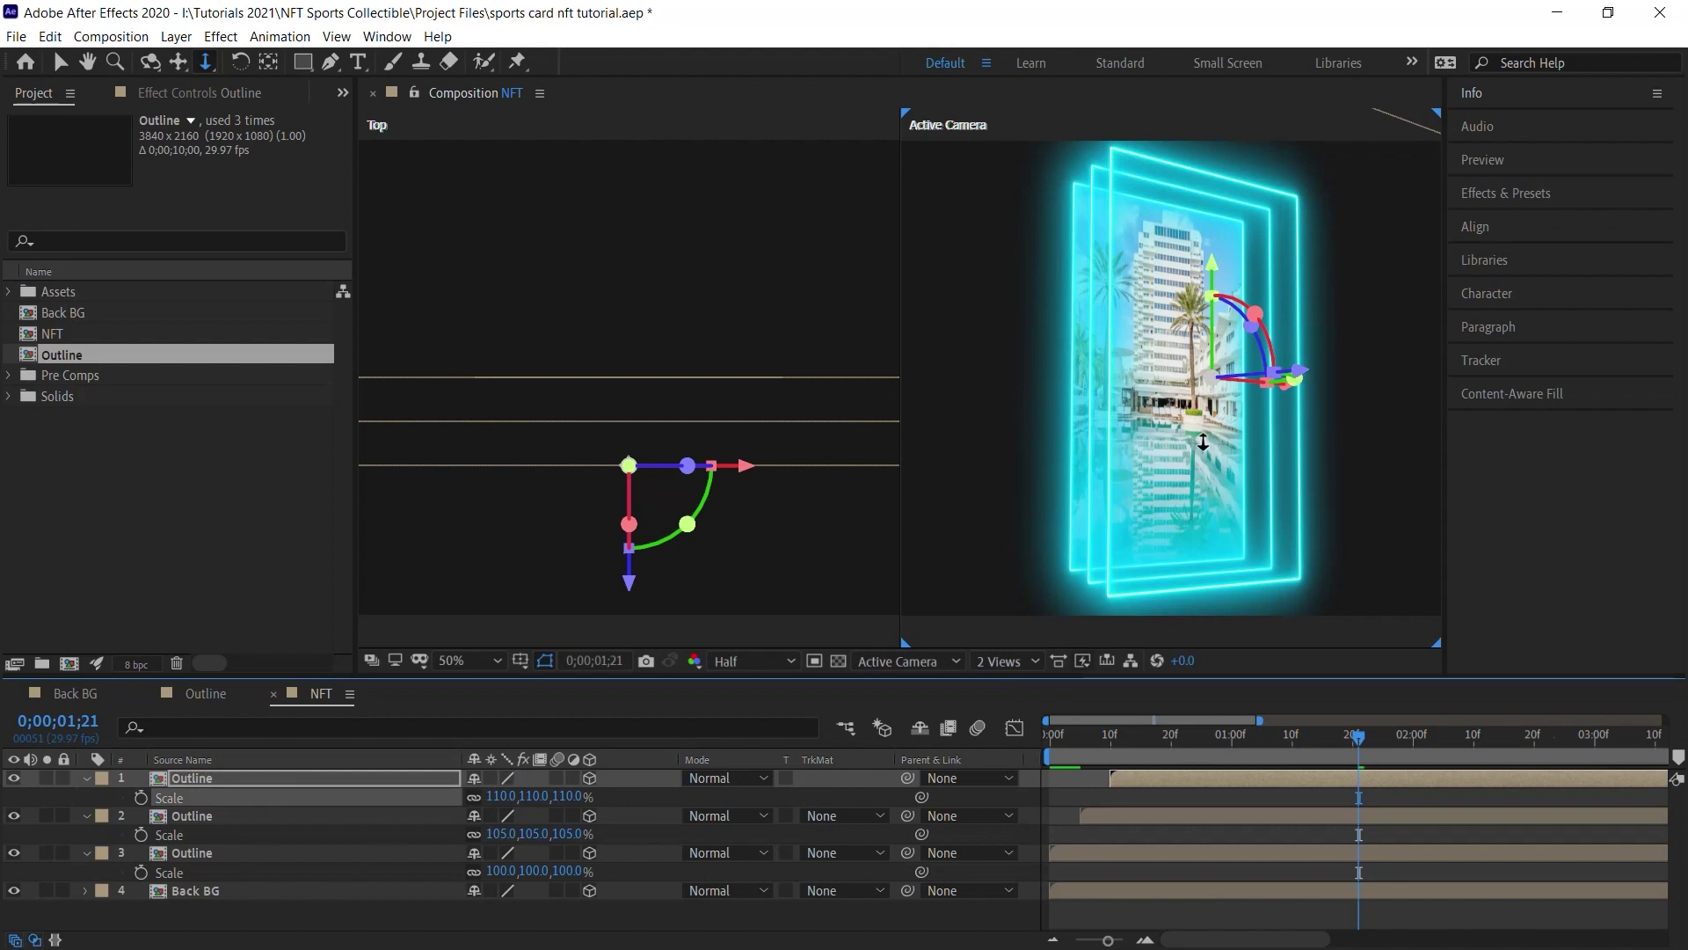
key("c")
left_click_drag(1214, 439, 1289, 448)
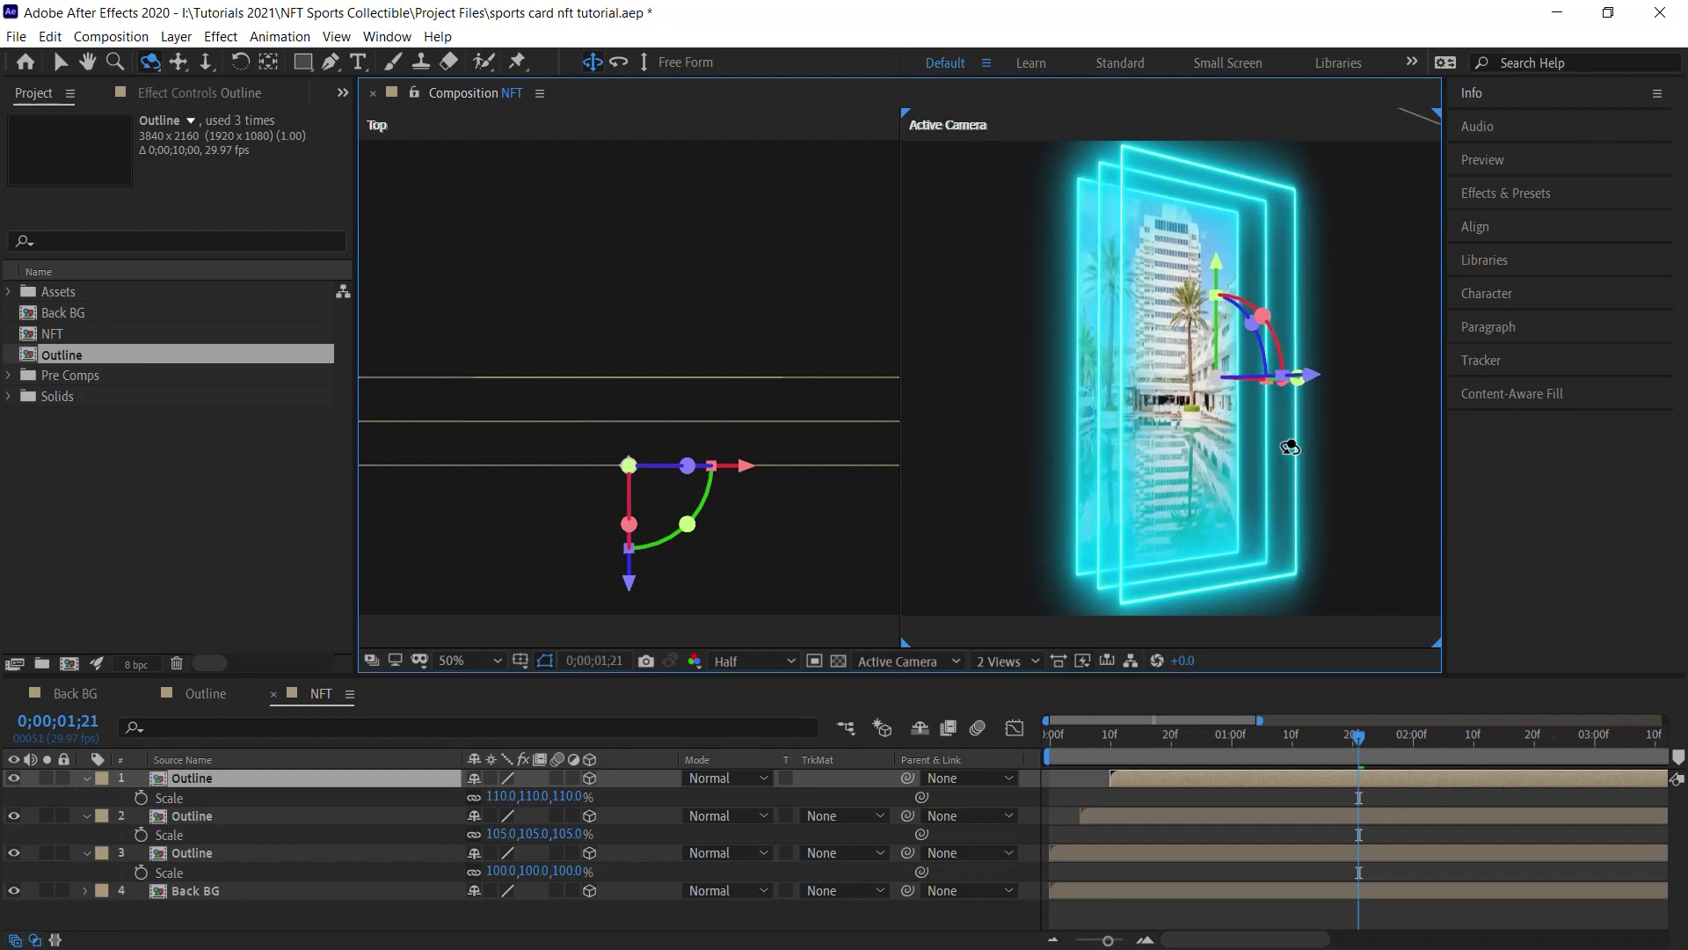
Drag DanMarino.psd from Assets > Images to the top of the NFT layer stack.
left_click_drag(1211, 452, 1194, 452)
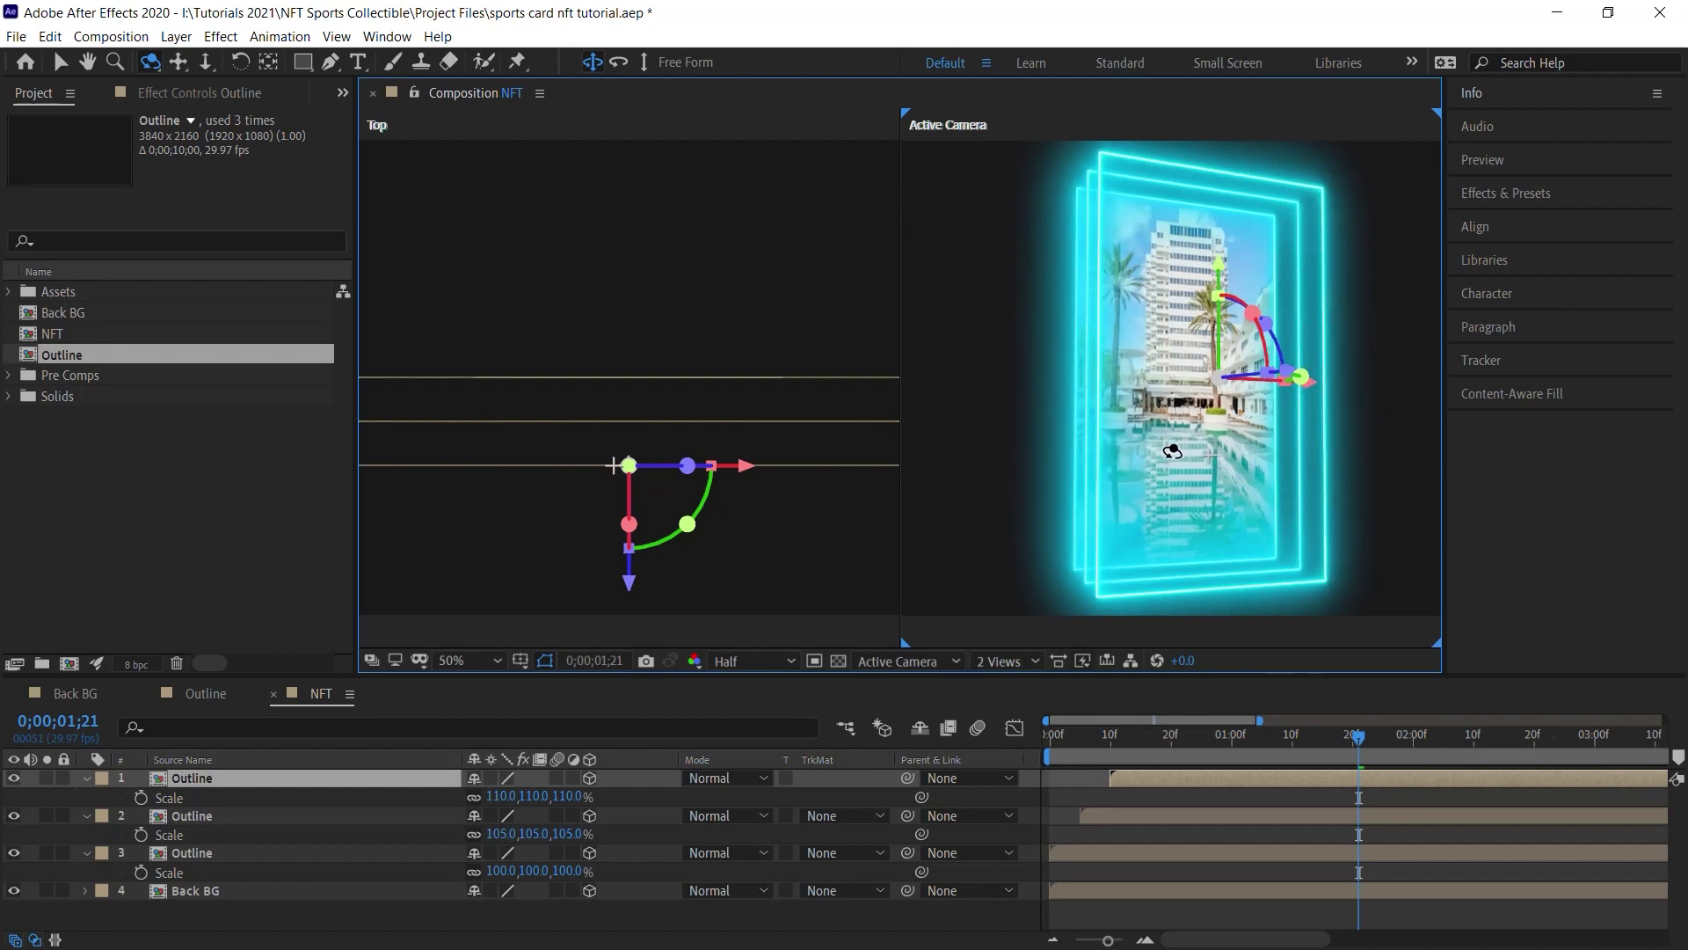
left_click_drag(1171, 451, 1157, 445)
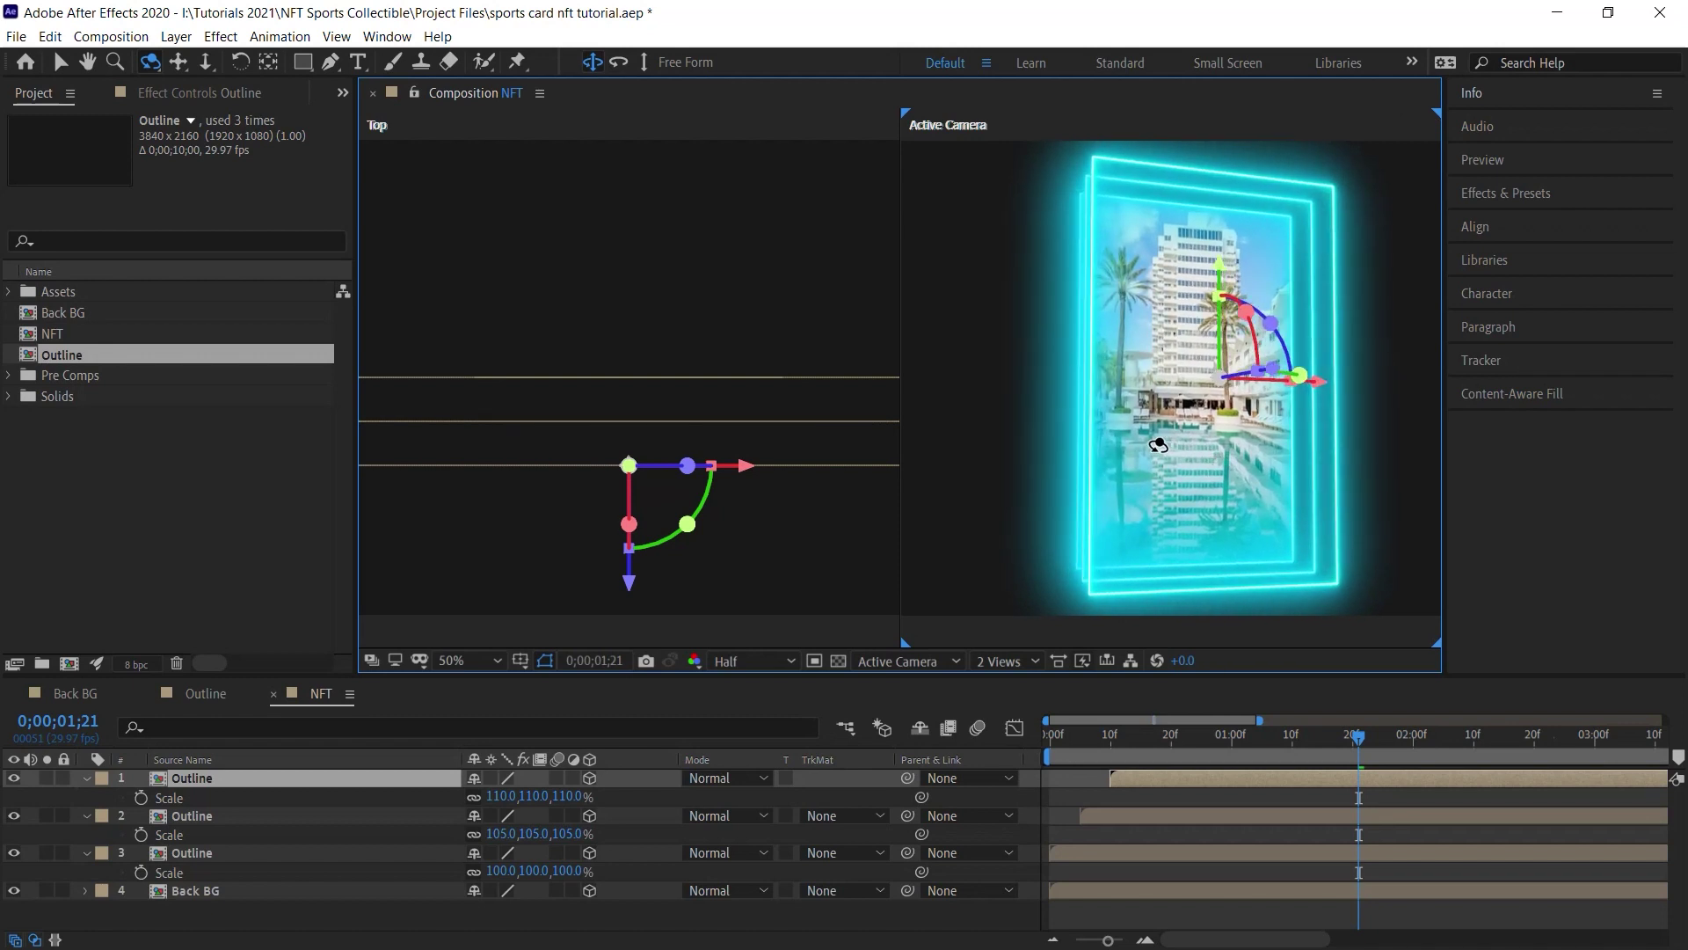
left_click(9, 291)
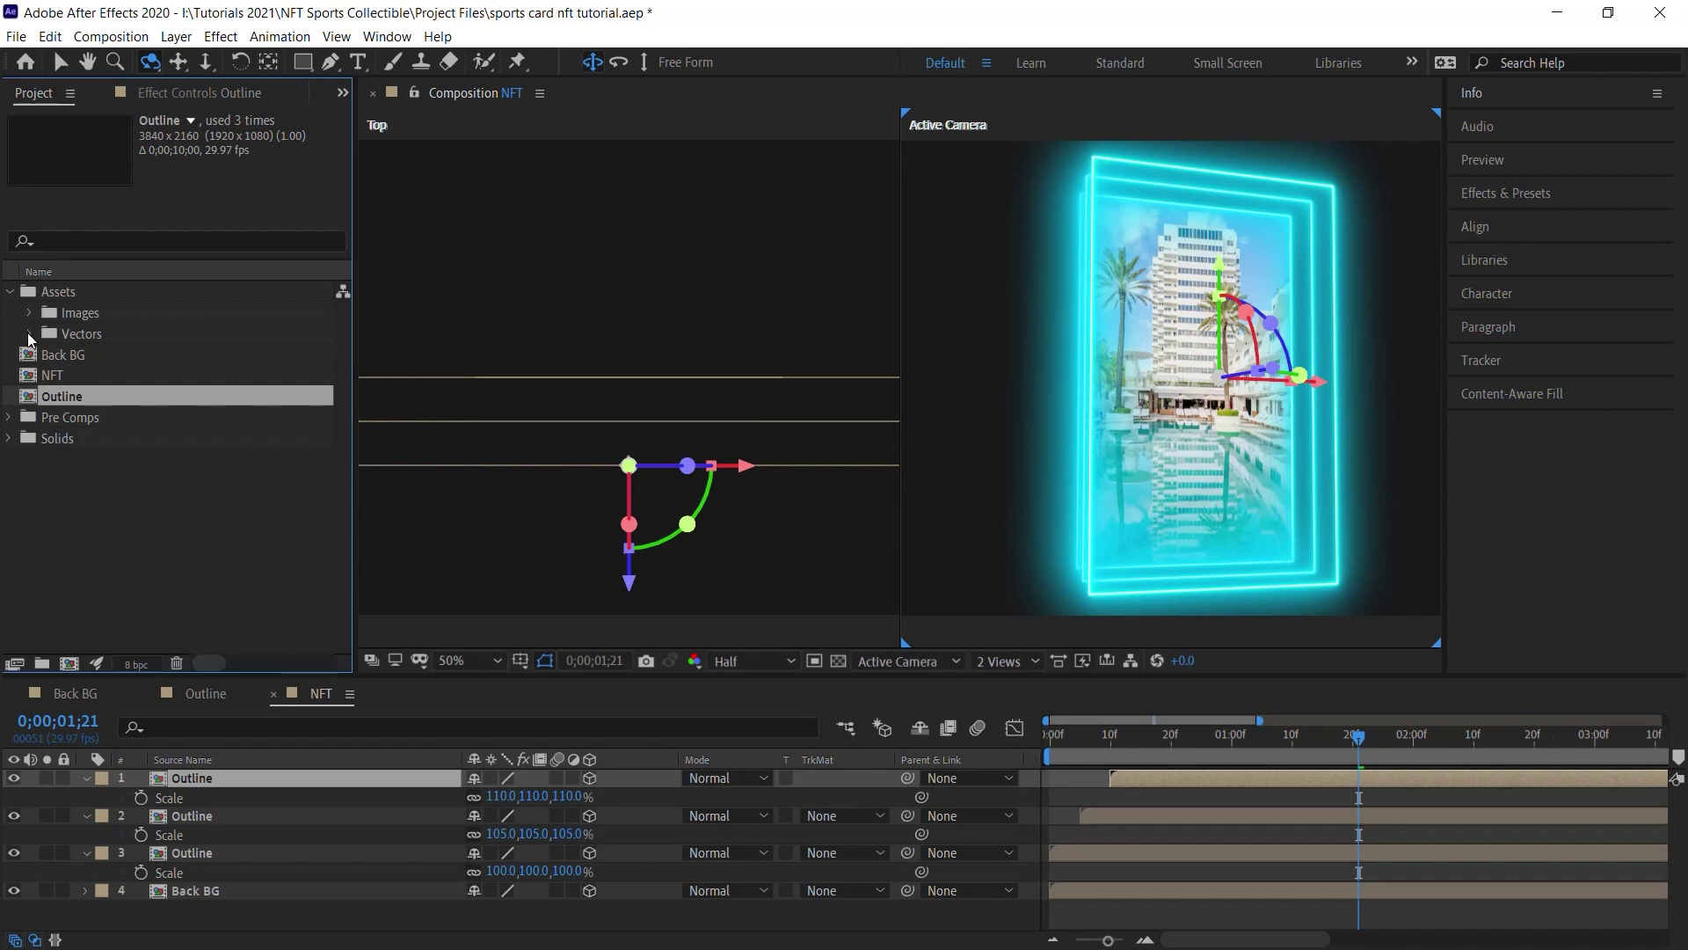
left_click(29, 312)
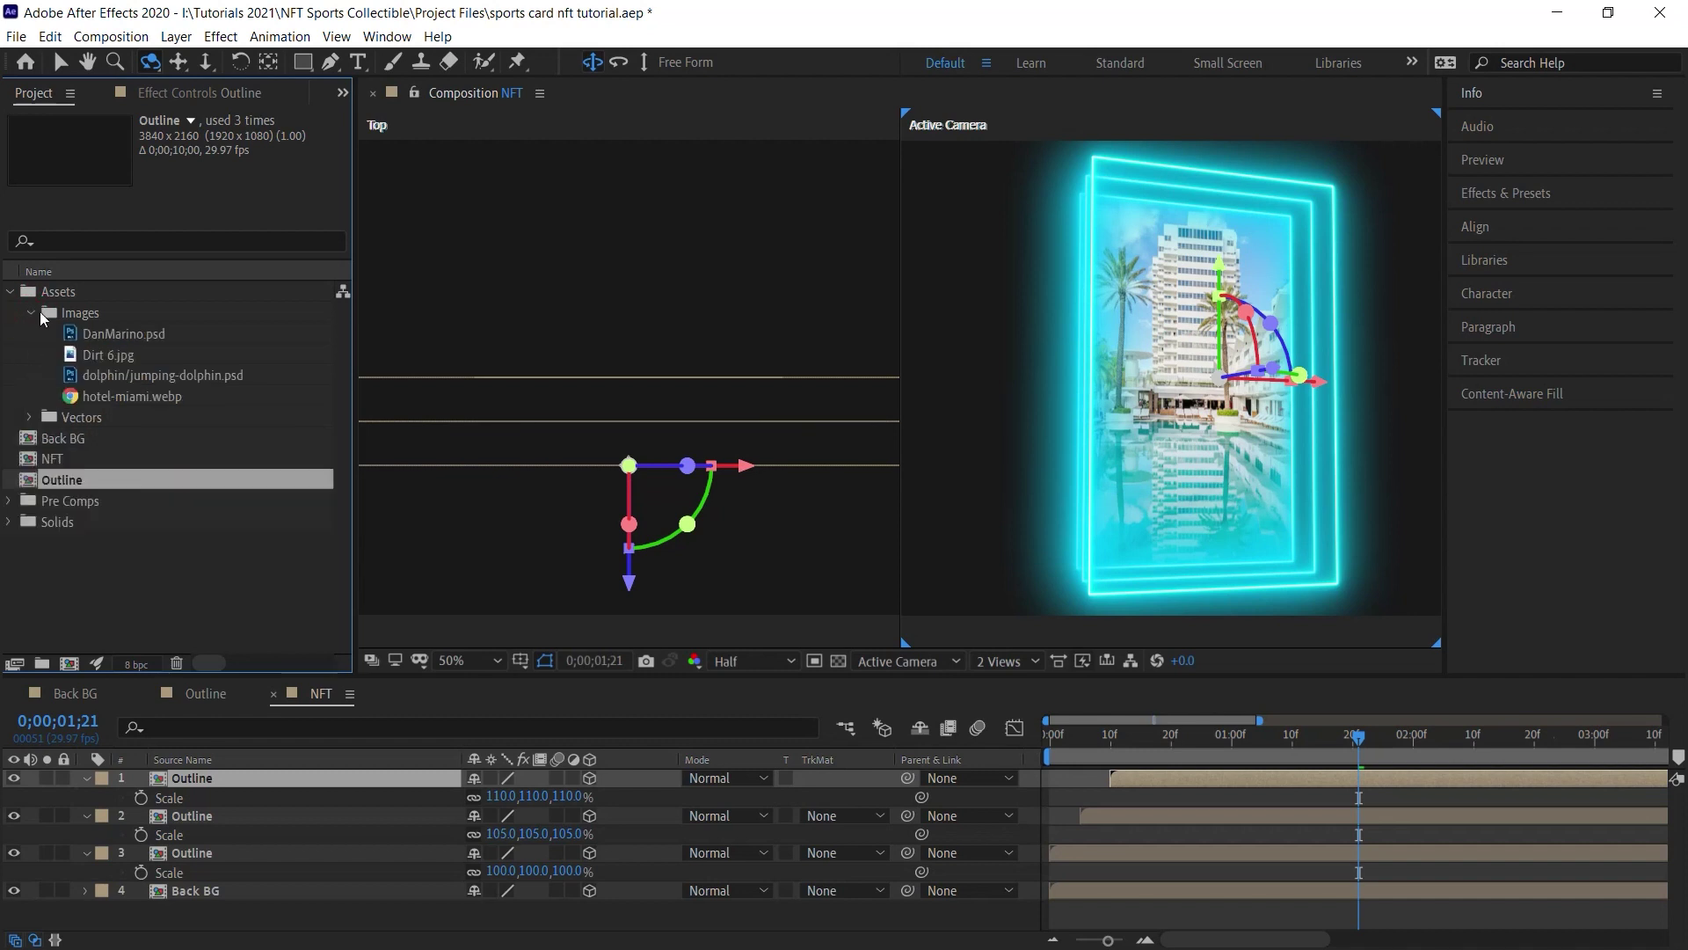
left_click(125, 332)
left_click_drag(169, 335, 324, 773)
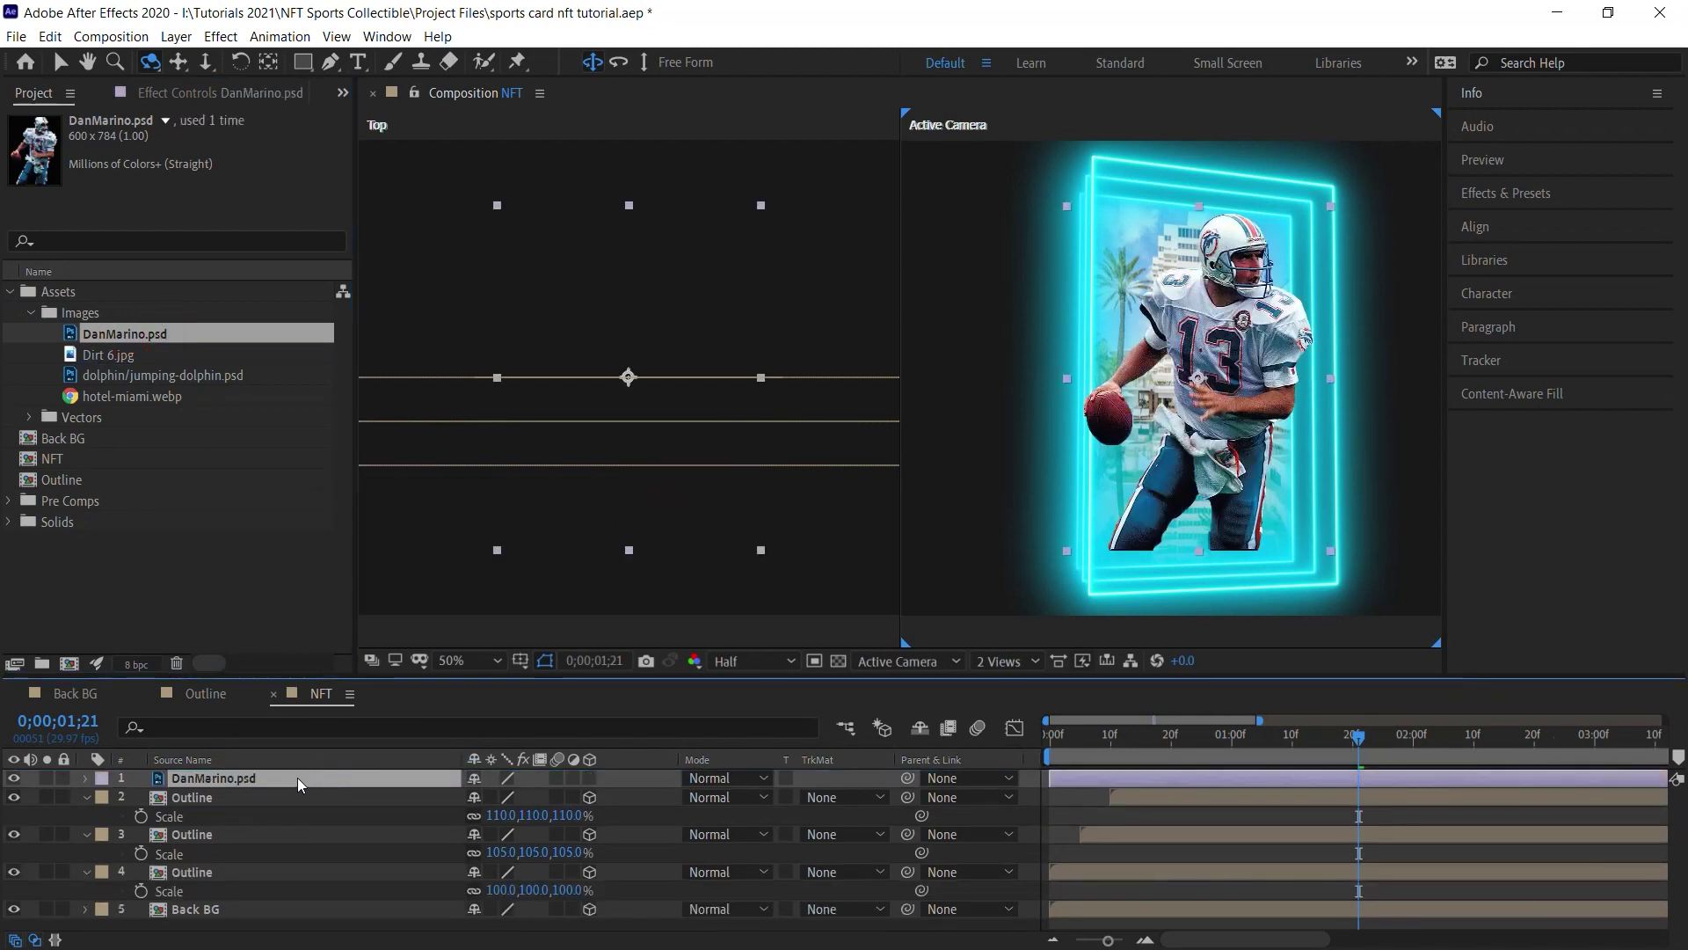
Make DanMarino.psd a 3D layer and set its Z position to -175.
left_click(589, 777)
key("v")
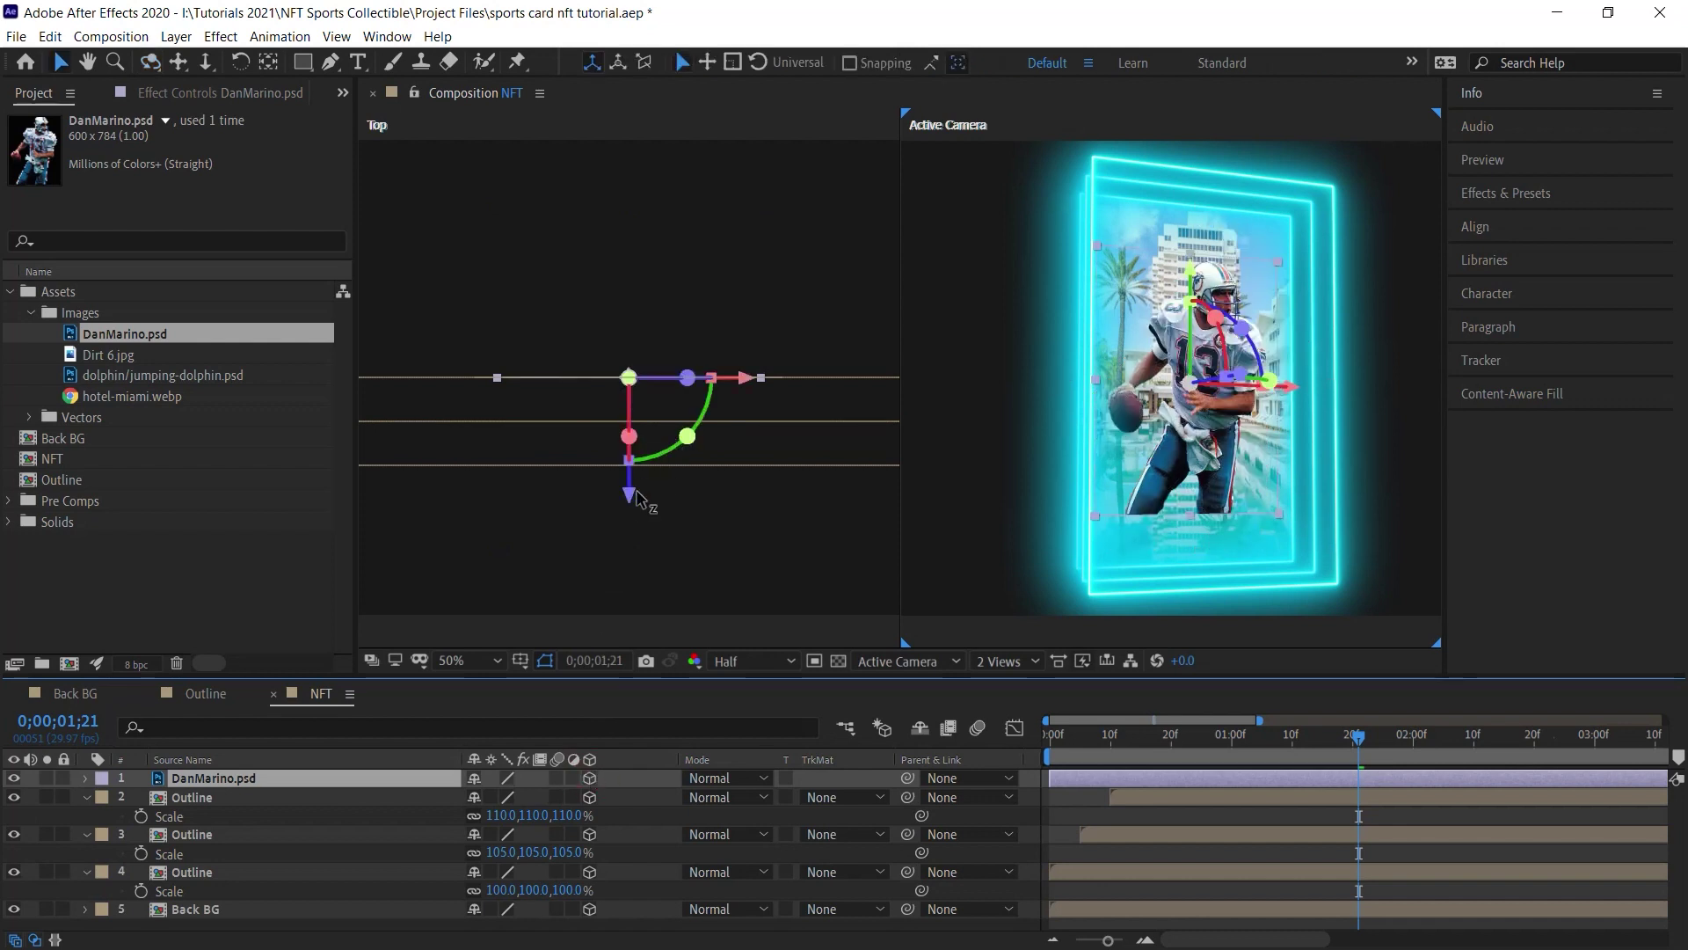
left_click_drag(629, 497, 637, 571)
key("p")
left_click(556, 796)
type("-175")
key("Return")
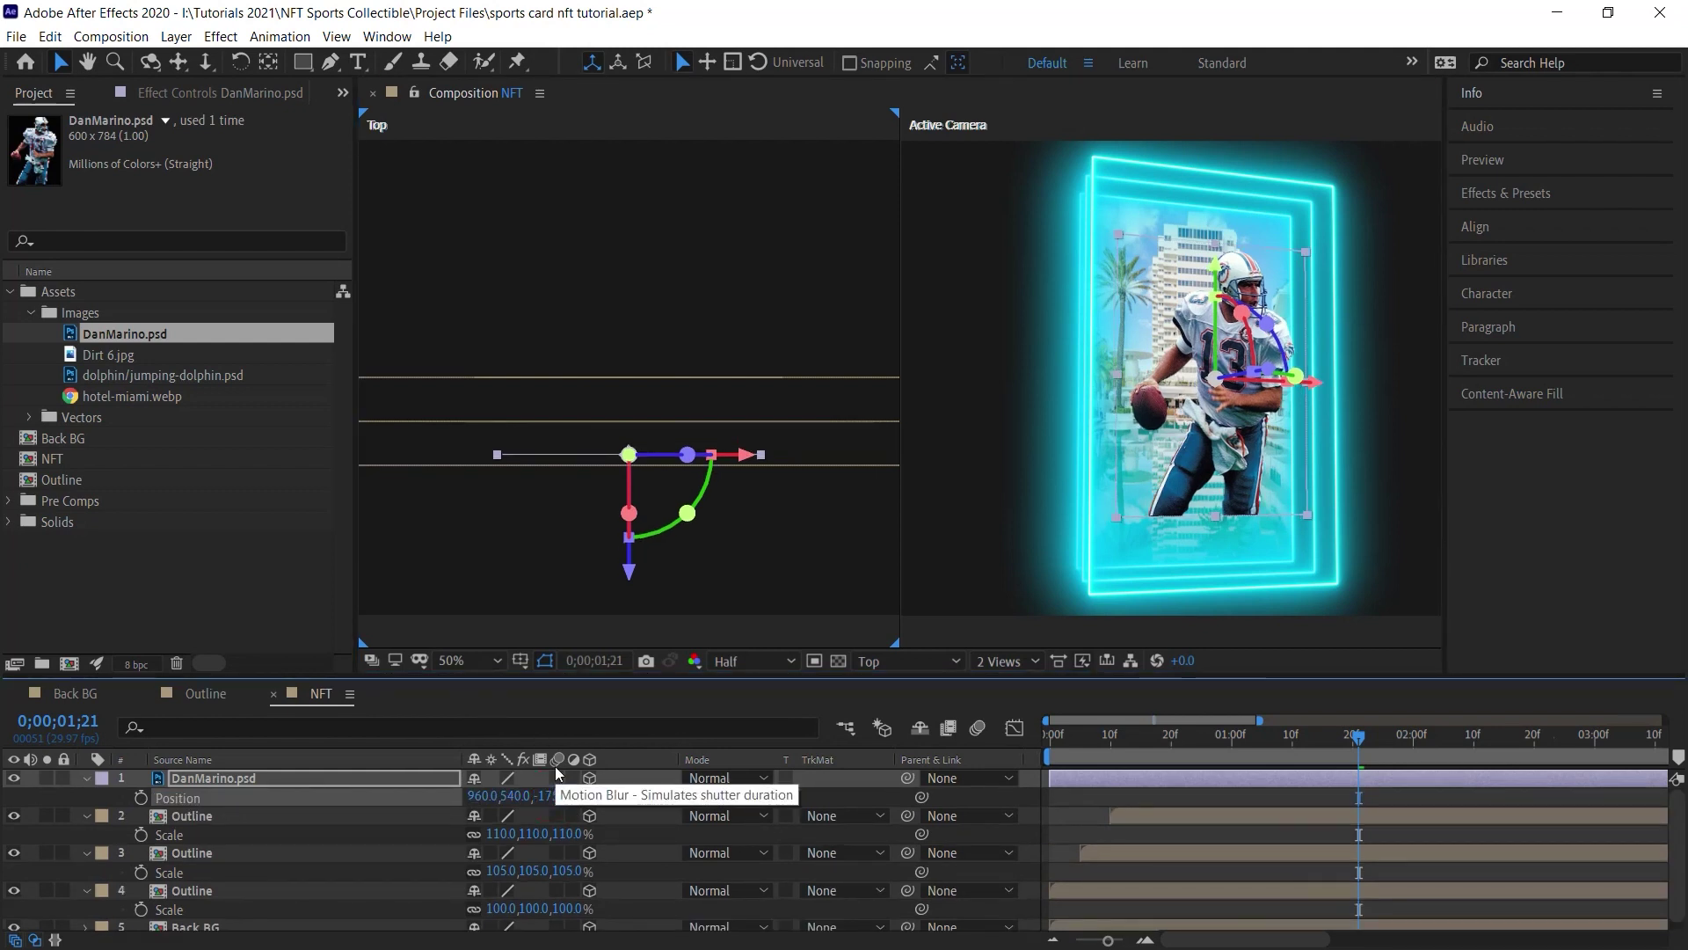
Scale the player photo to 150% and view the card frontally.
key("s")
left_click(497, 796)
type("150")
key("Return")
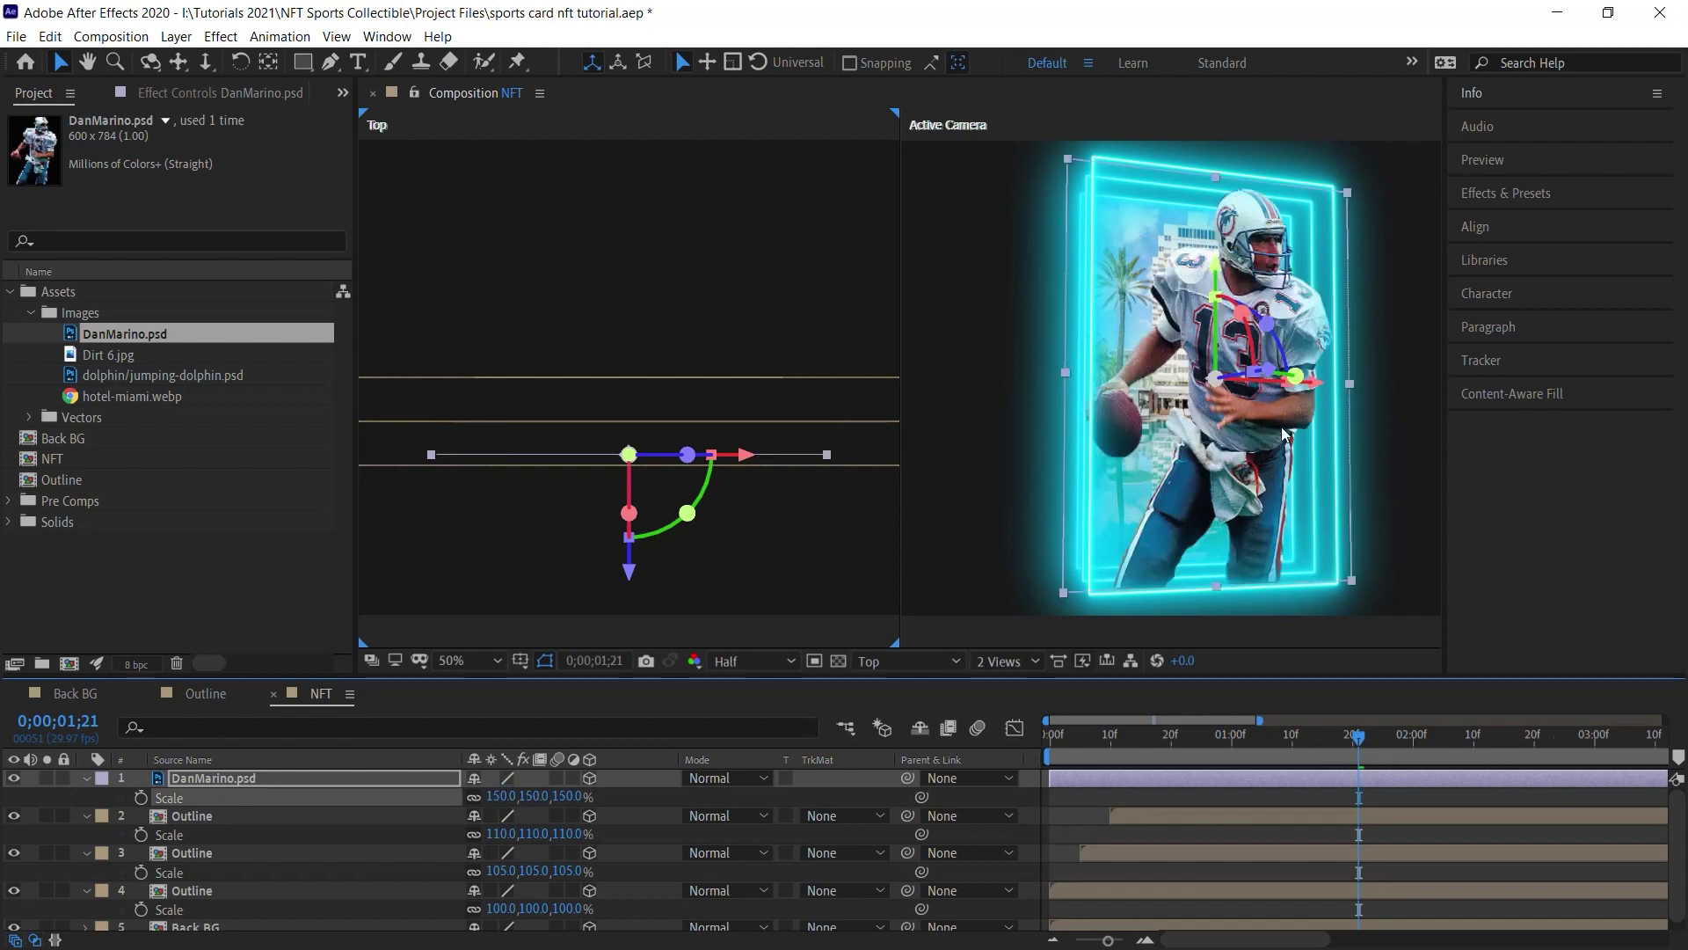
key("c")
mouse_move(1290, 463)
left_mouse_down()
mouse_move(1275, 464)
mouse_move(1319, 466)
mouse_move(1266, 468)
mouse_move(1296, 470)
left_mouse_up()
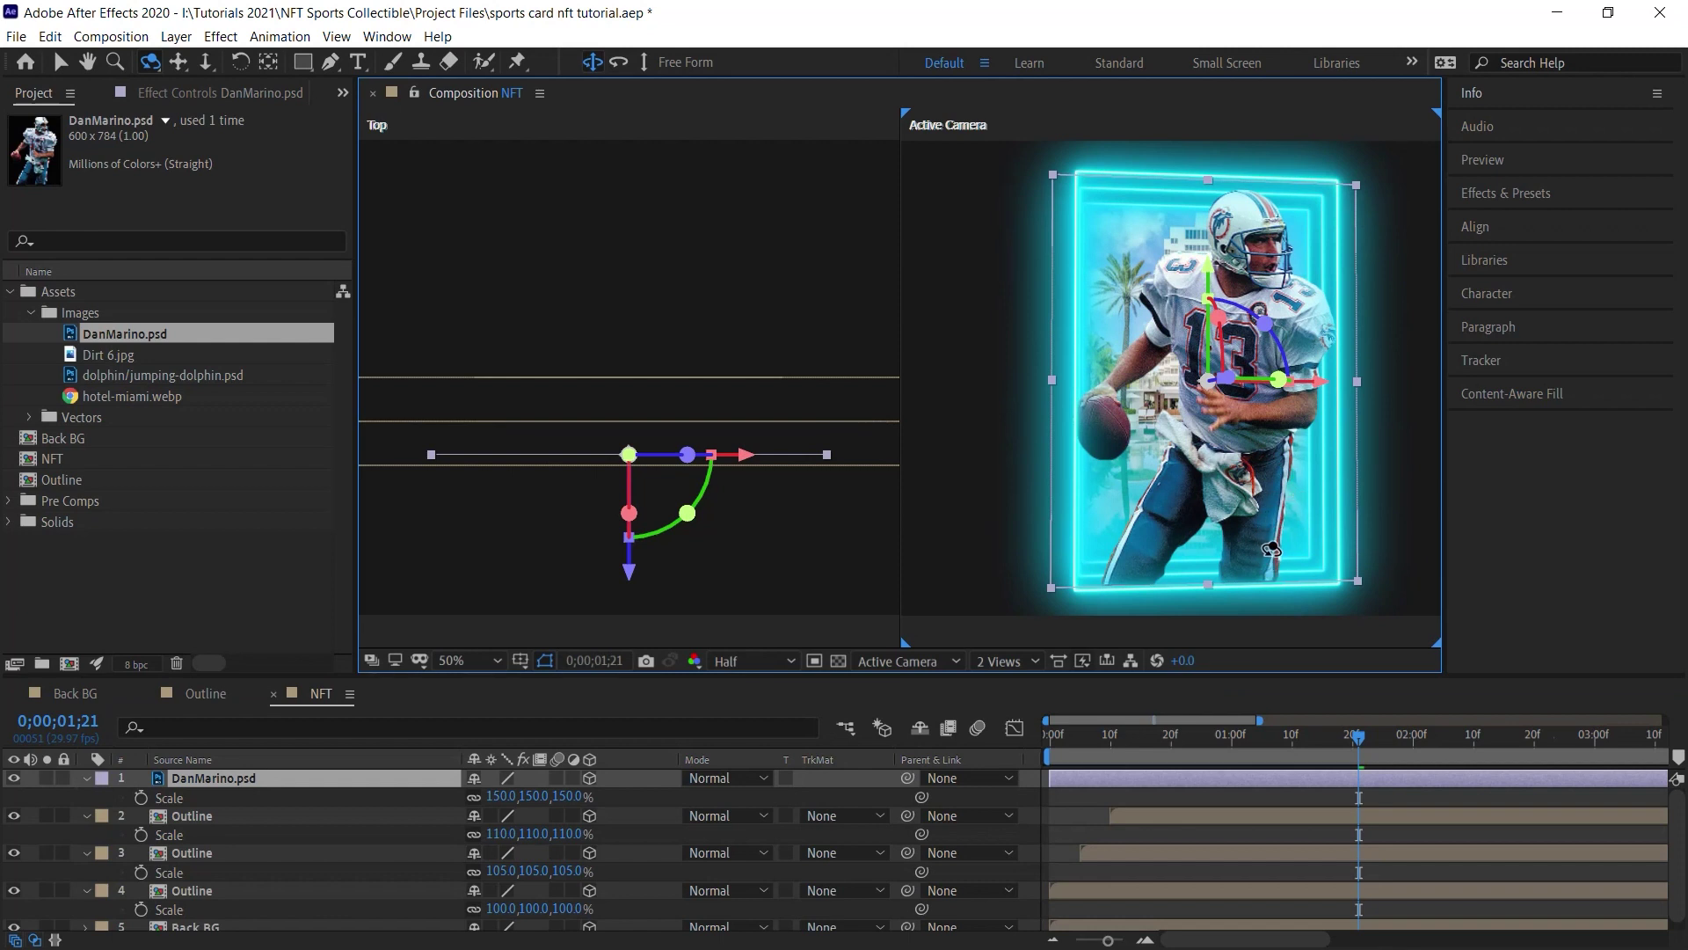
Apply Transition > Linear Wipe to the player photo with a 0° wipe angle.
left_click(220, 37)
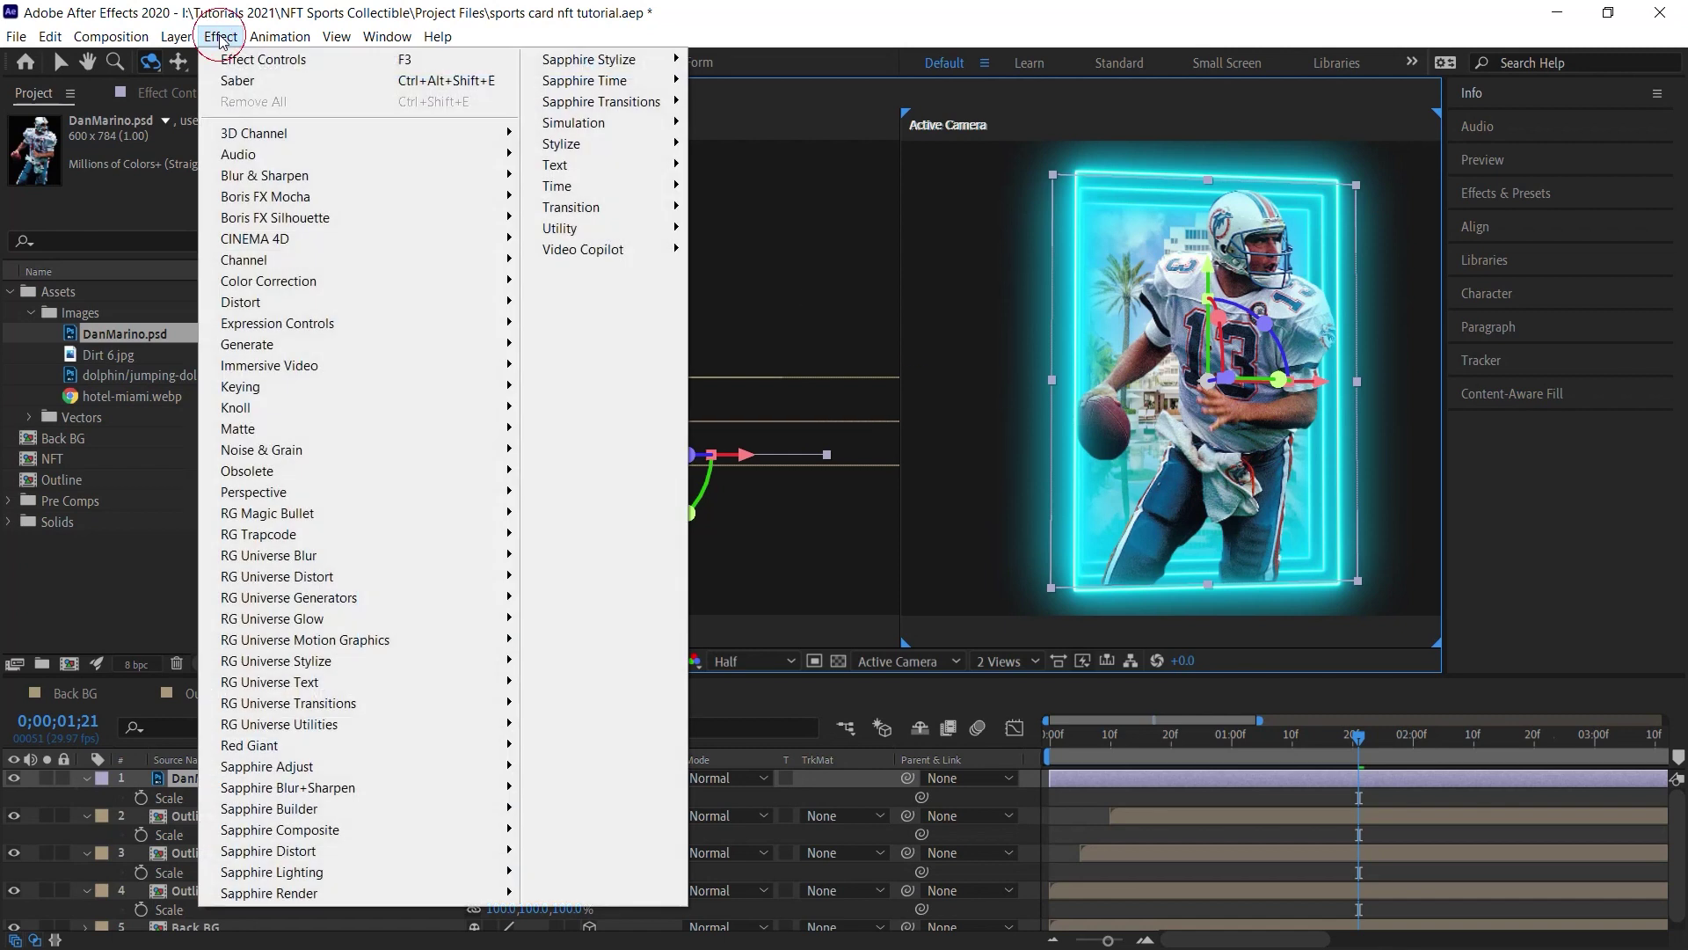
mouse_move(607, 208)
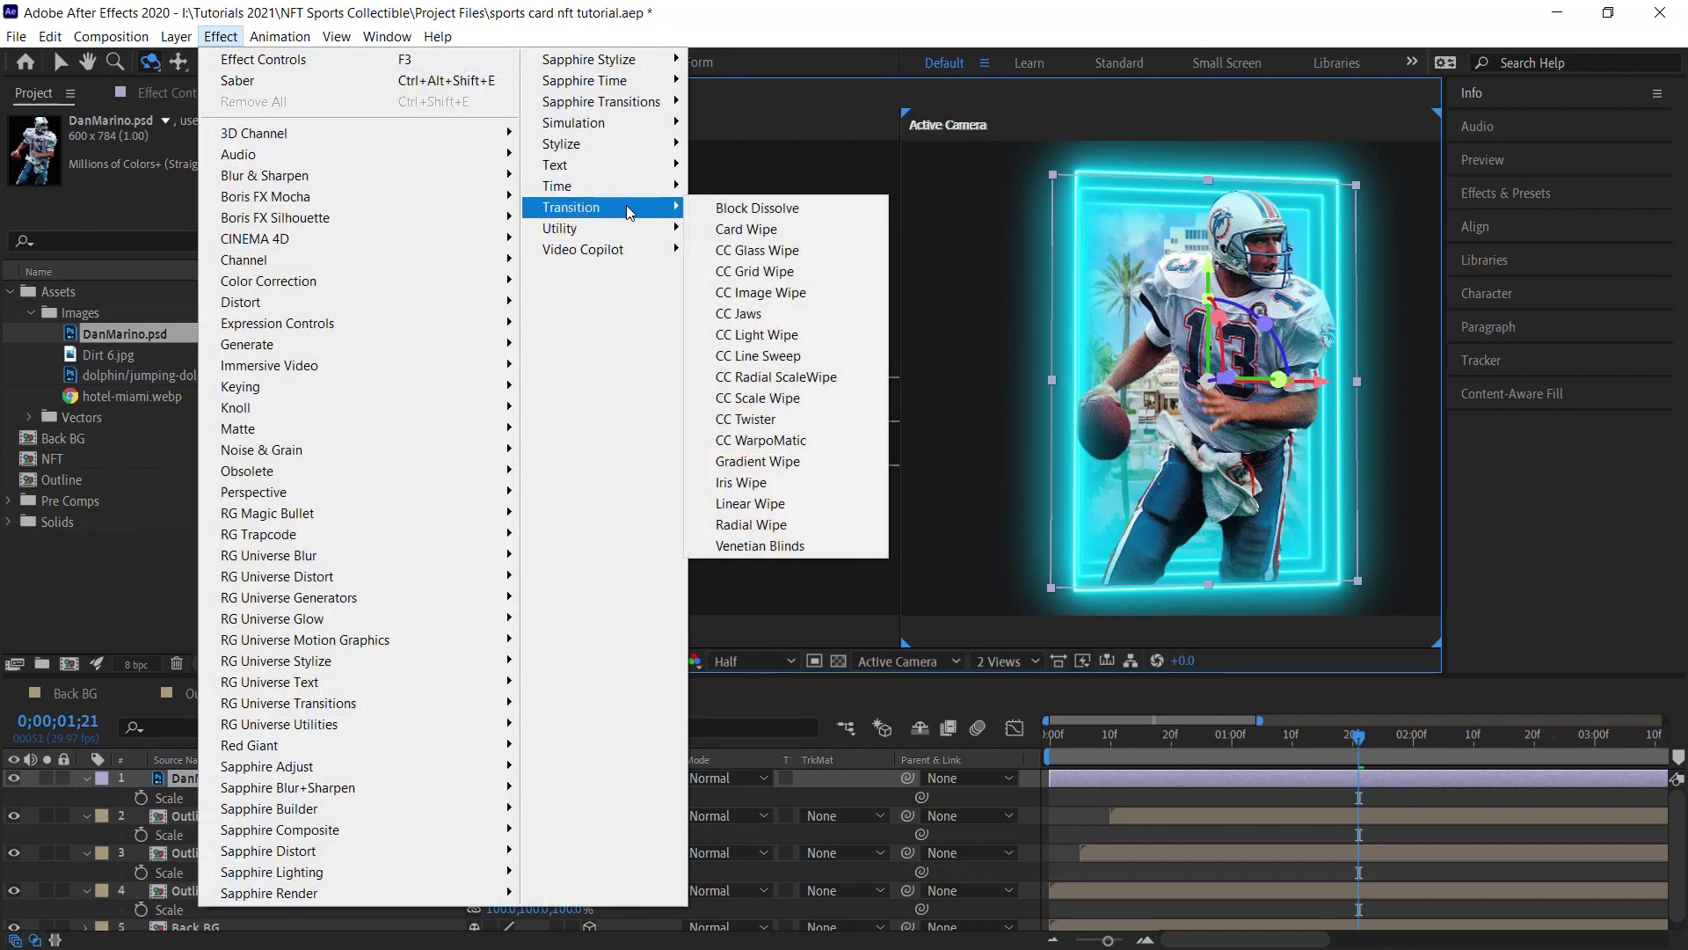
left_click(821, 501)
left_click(225, 176)
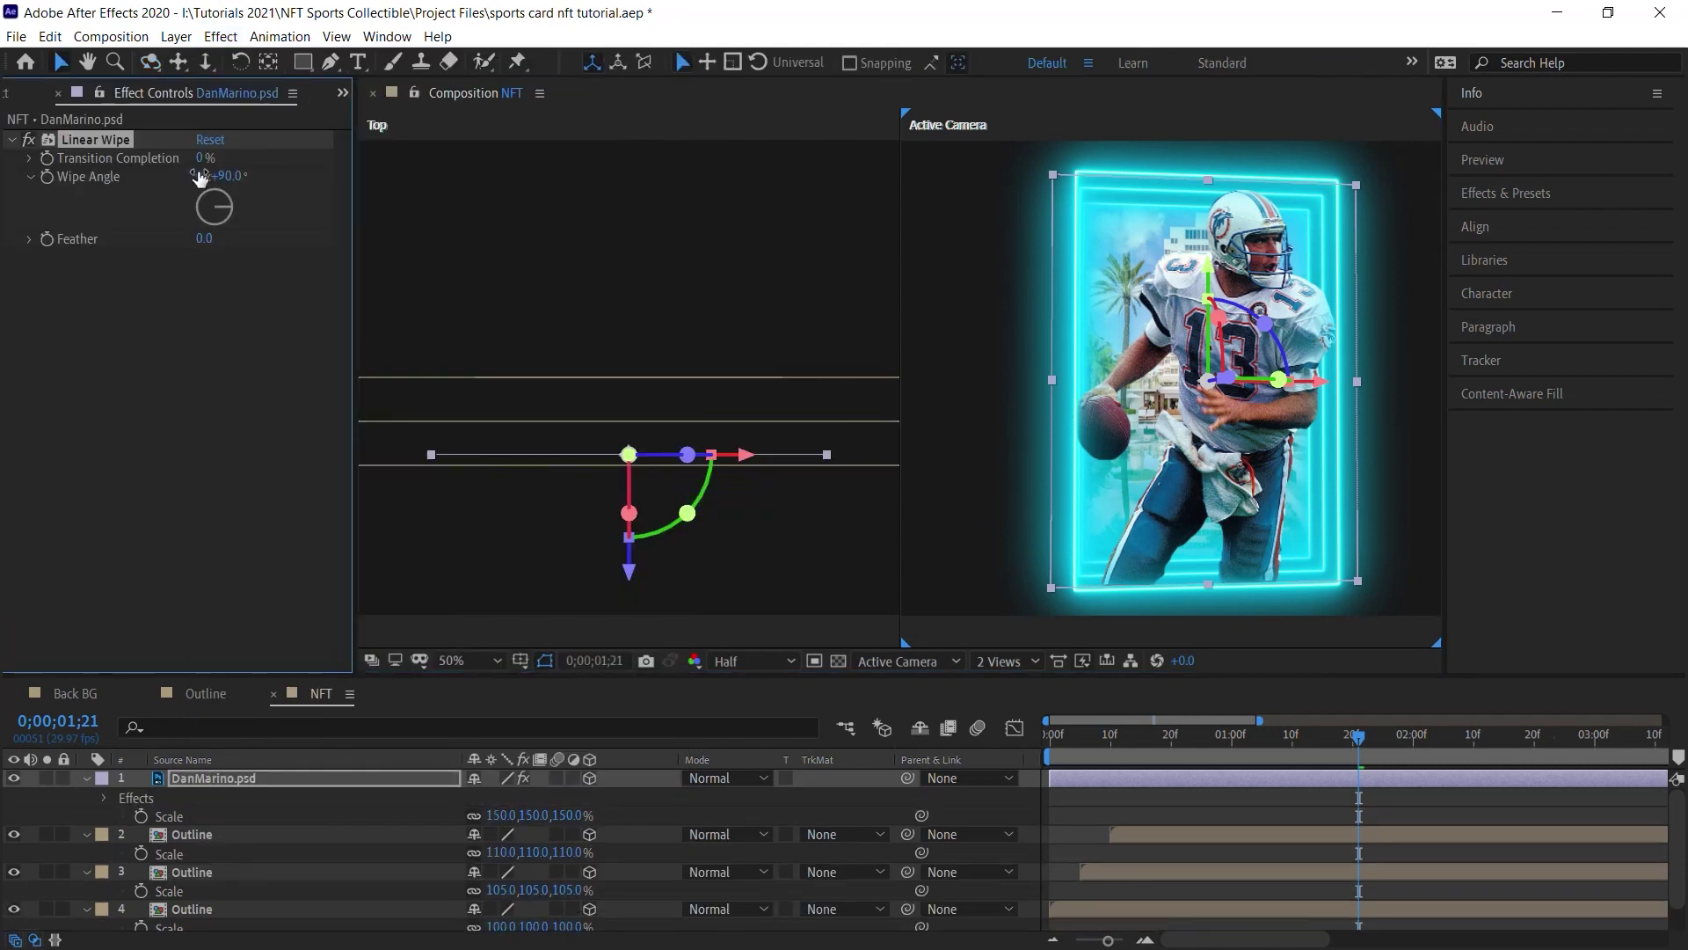
type("0")
key("Return")
Set the Linear Wipe's Transition Completion to 13% and Feather to 75.
left_click_drag(202, 158, 213, 157)
left_click(213, 159)
type("13")
key("Return")
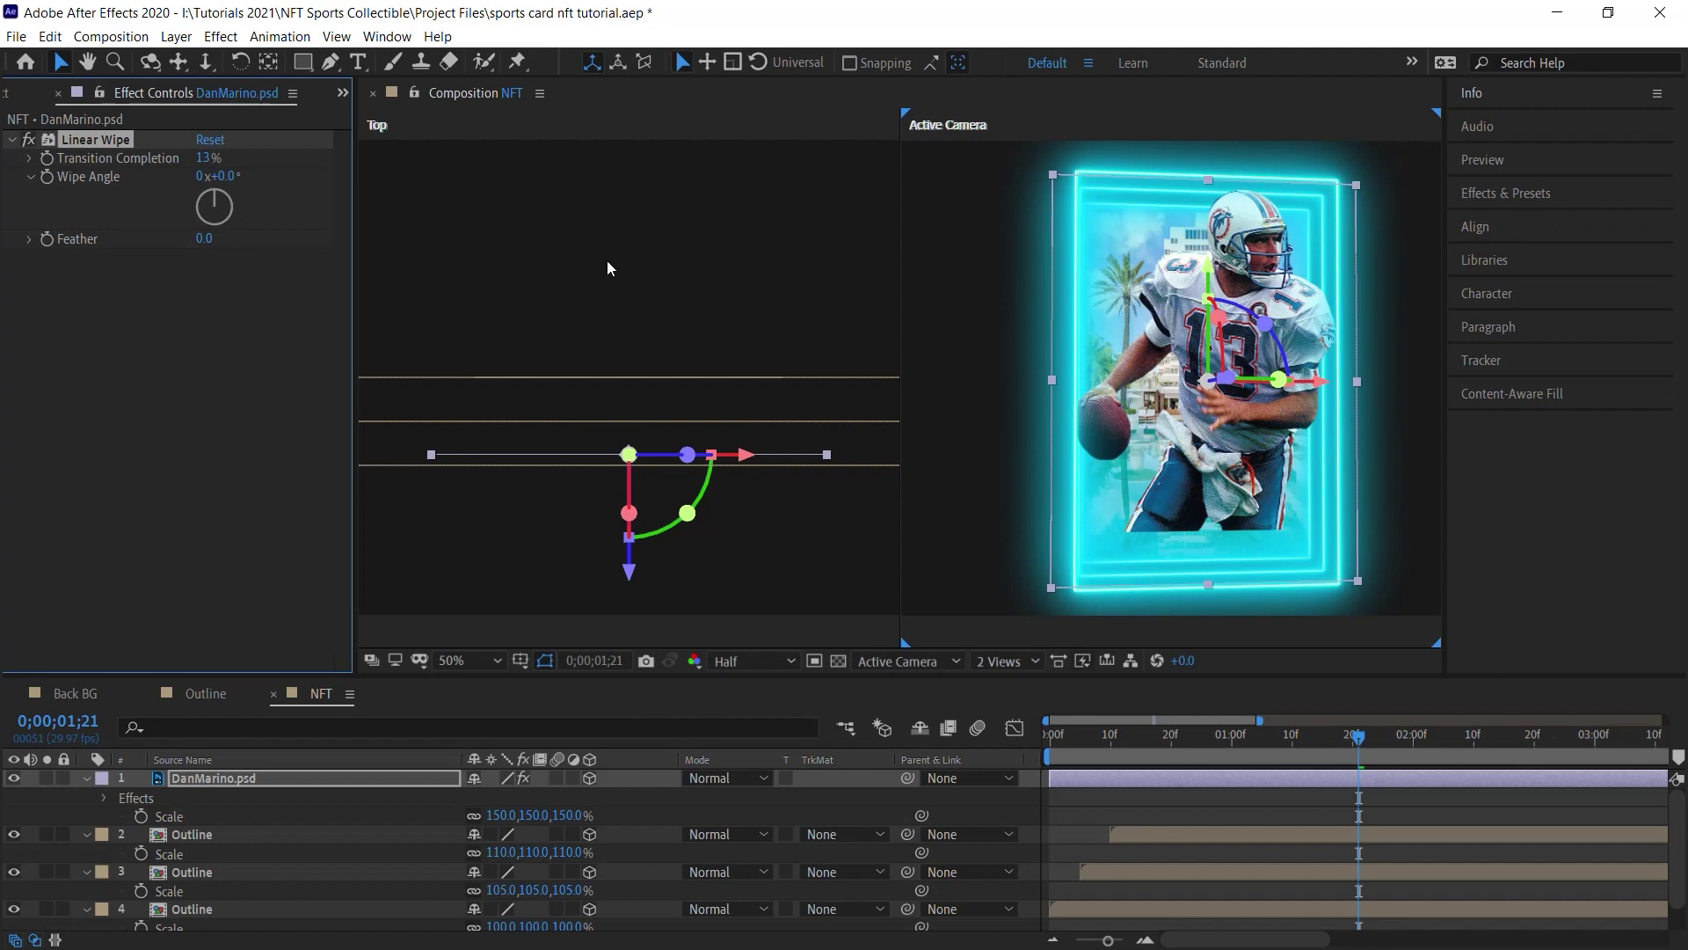
type("75")
key("Return")
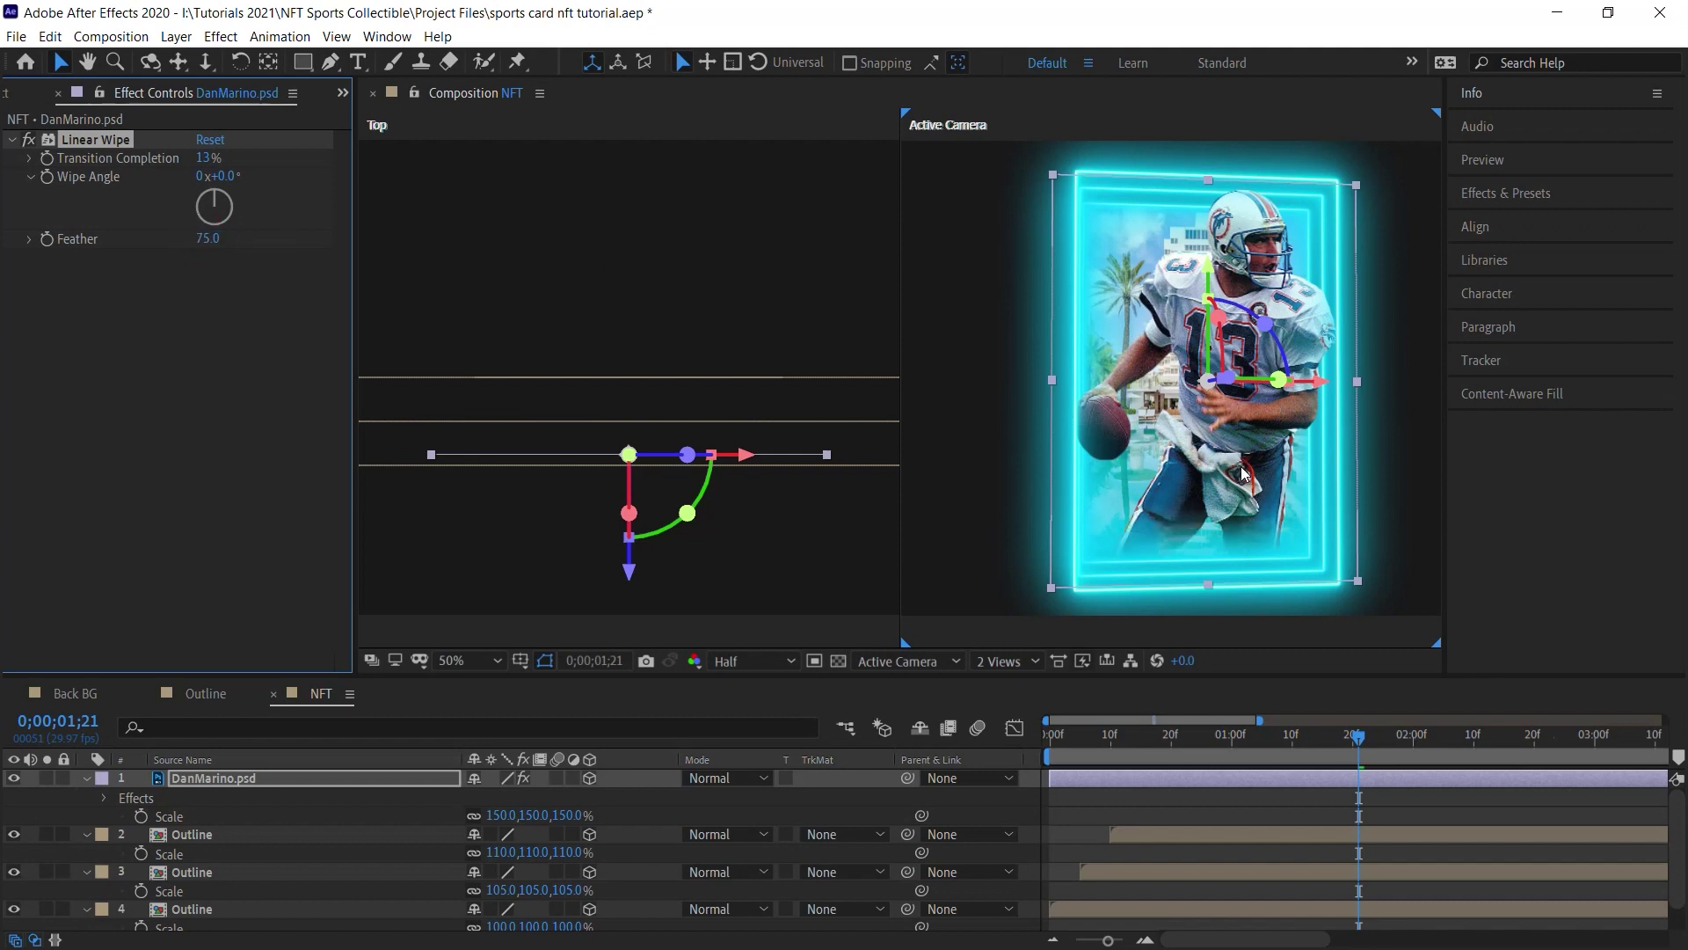
Apply Tritone to the player photo and set its highlights to bright cyan.
left_click(221, 36)
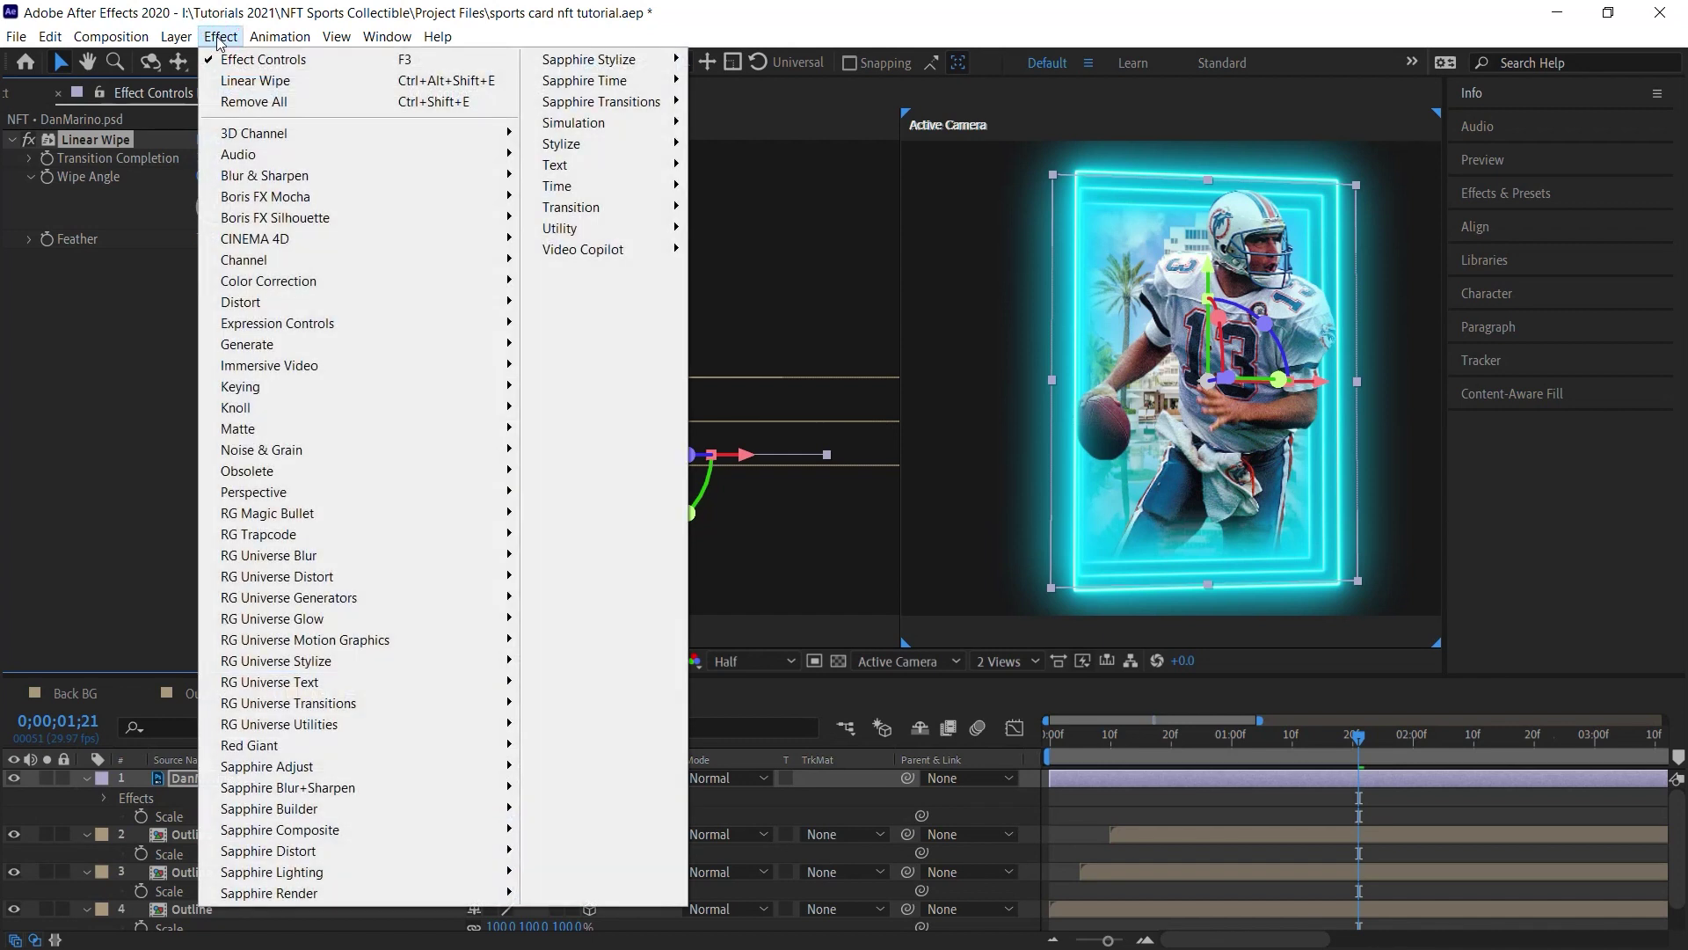
mouse_move(300, 286)
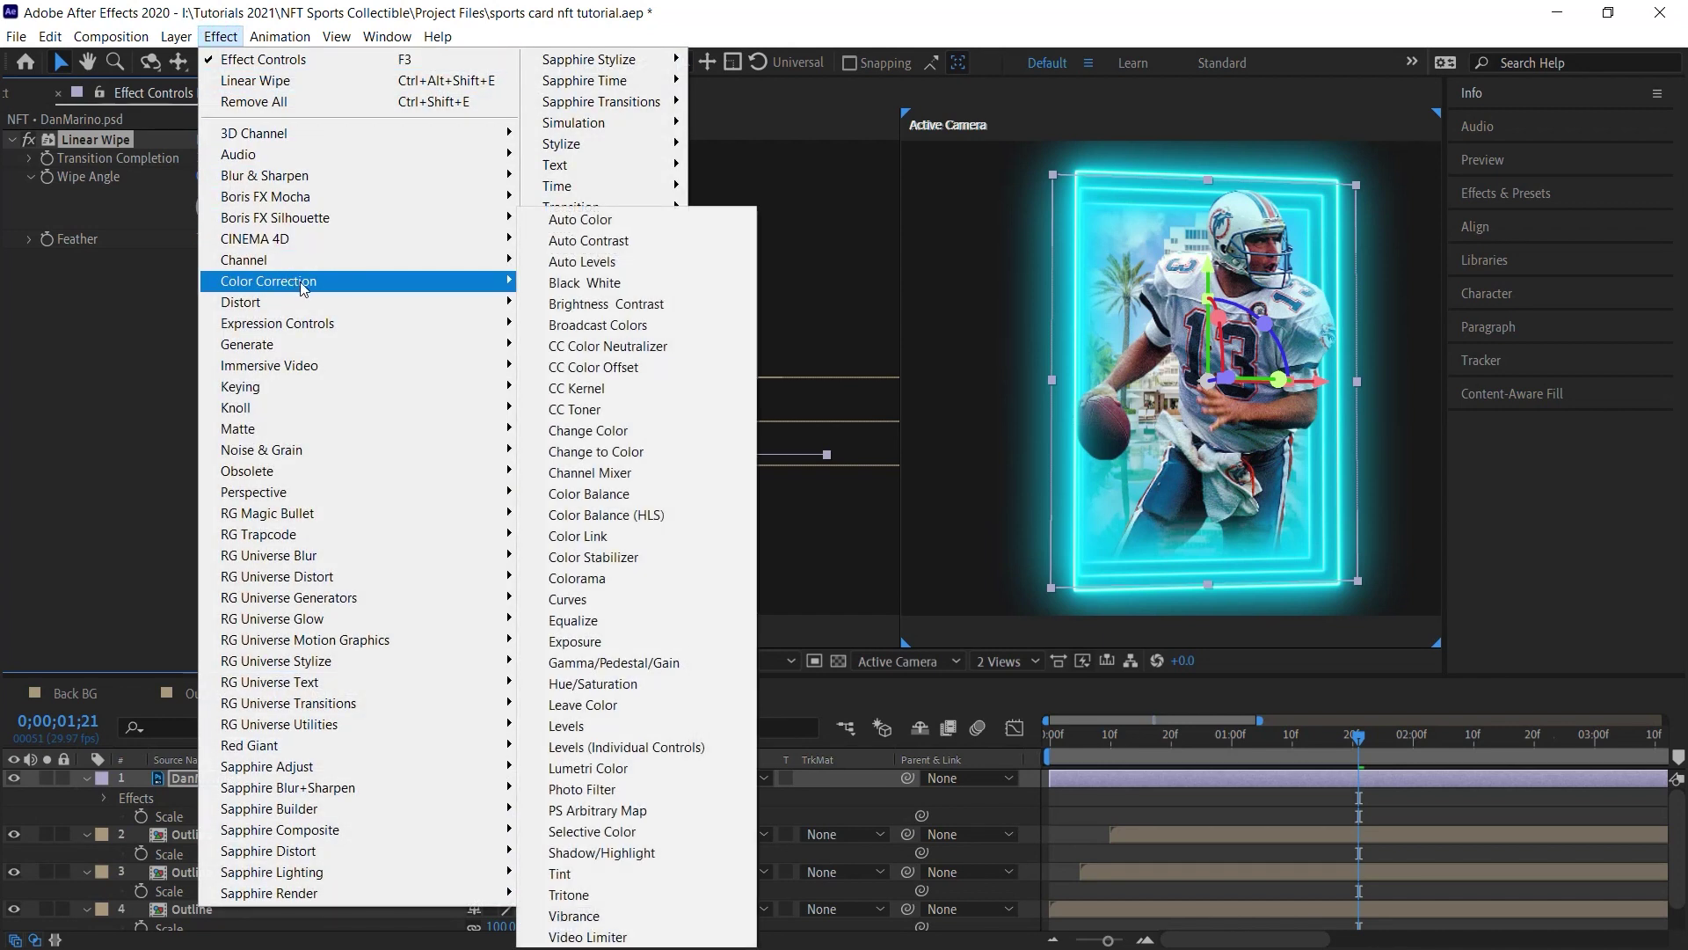
left_click(565, 895)
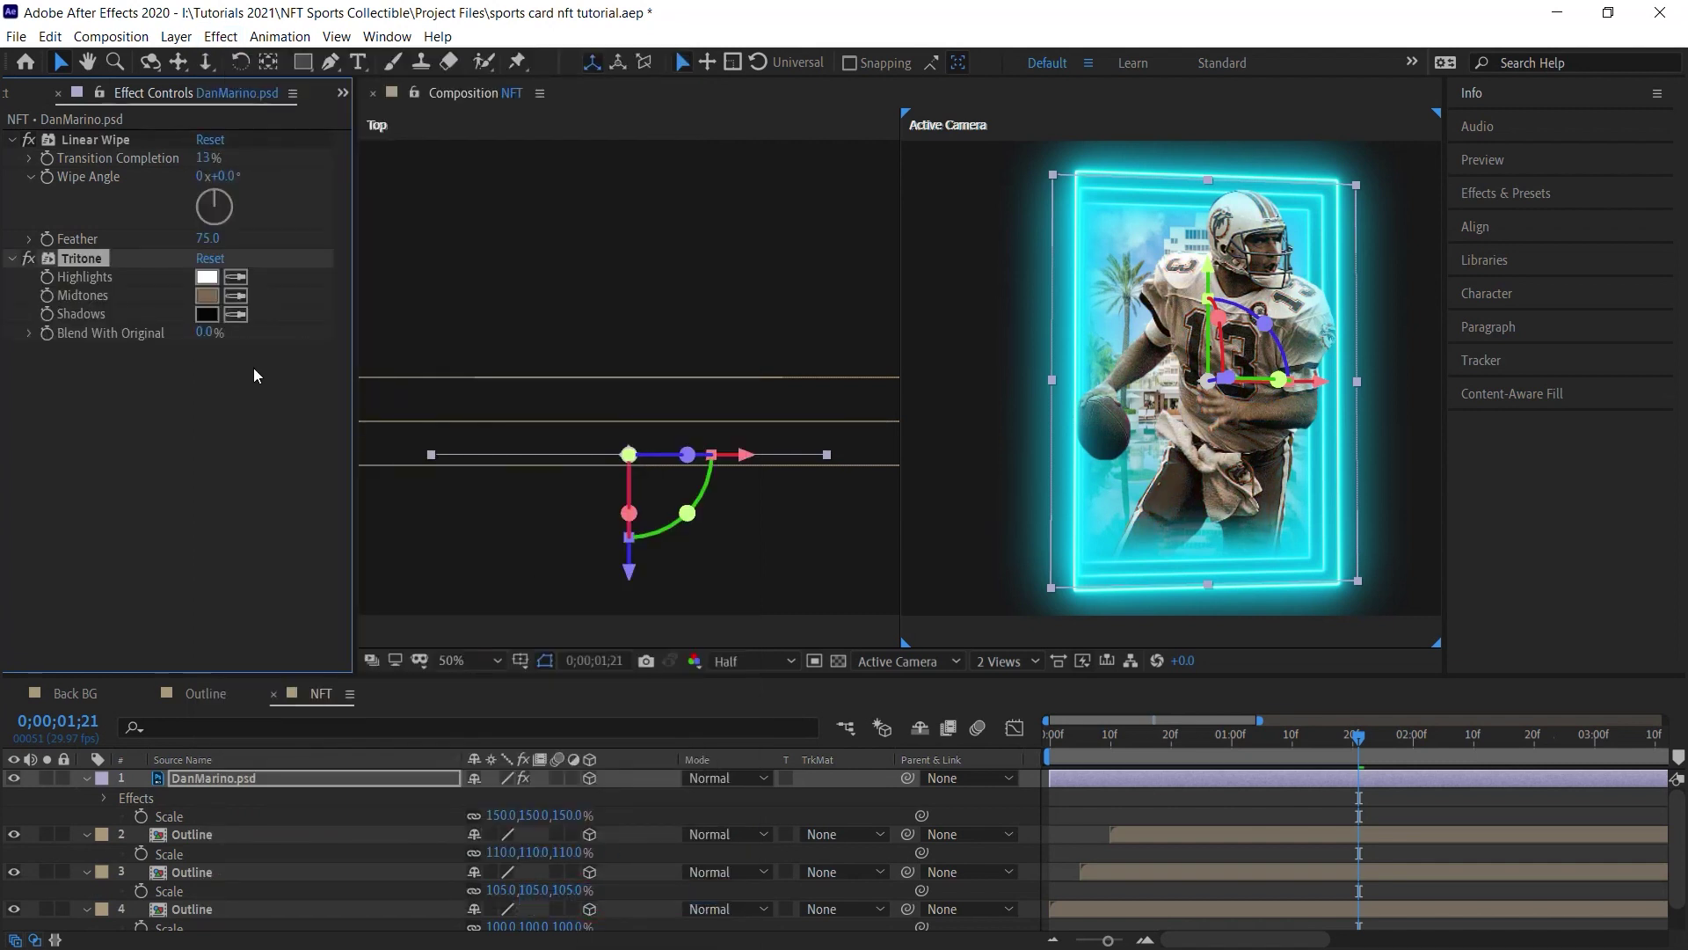
left_click(207, 276)
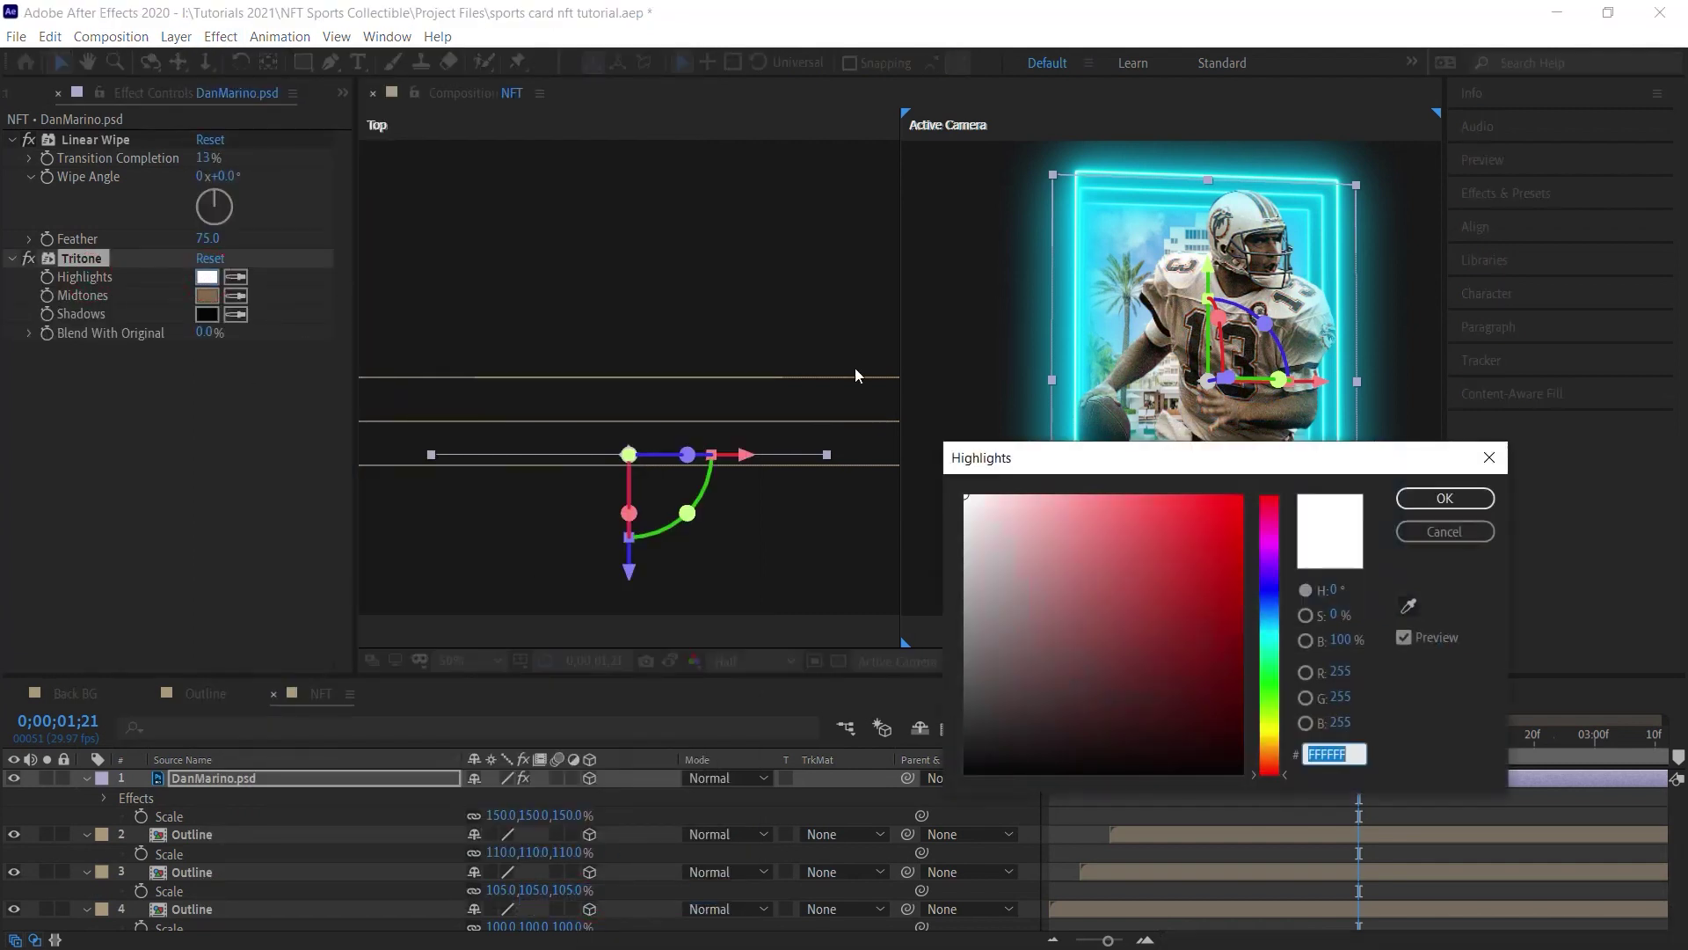
left_click(1273, 640)
left_click_drag(1258, 642, 1257, 629)
left_click(1231, 512)
Change the Tritone midtones colour to bright magenta.
left_click(1442, 498)
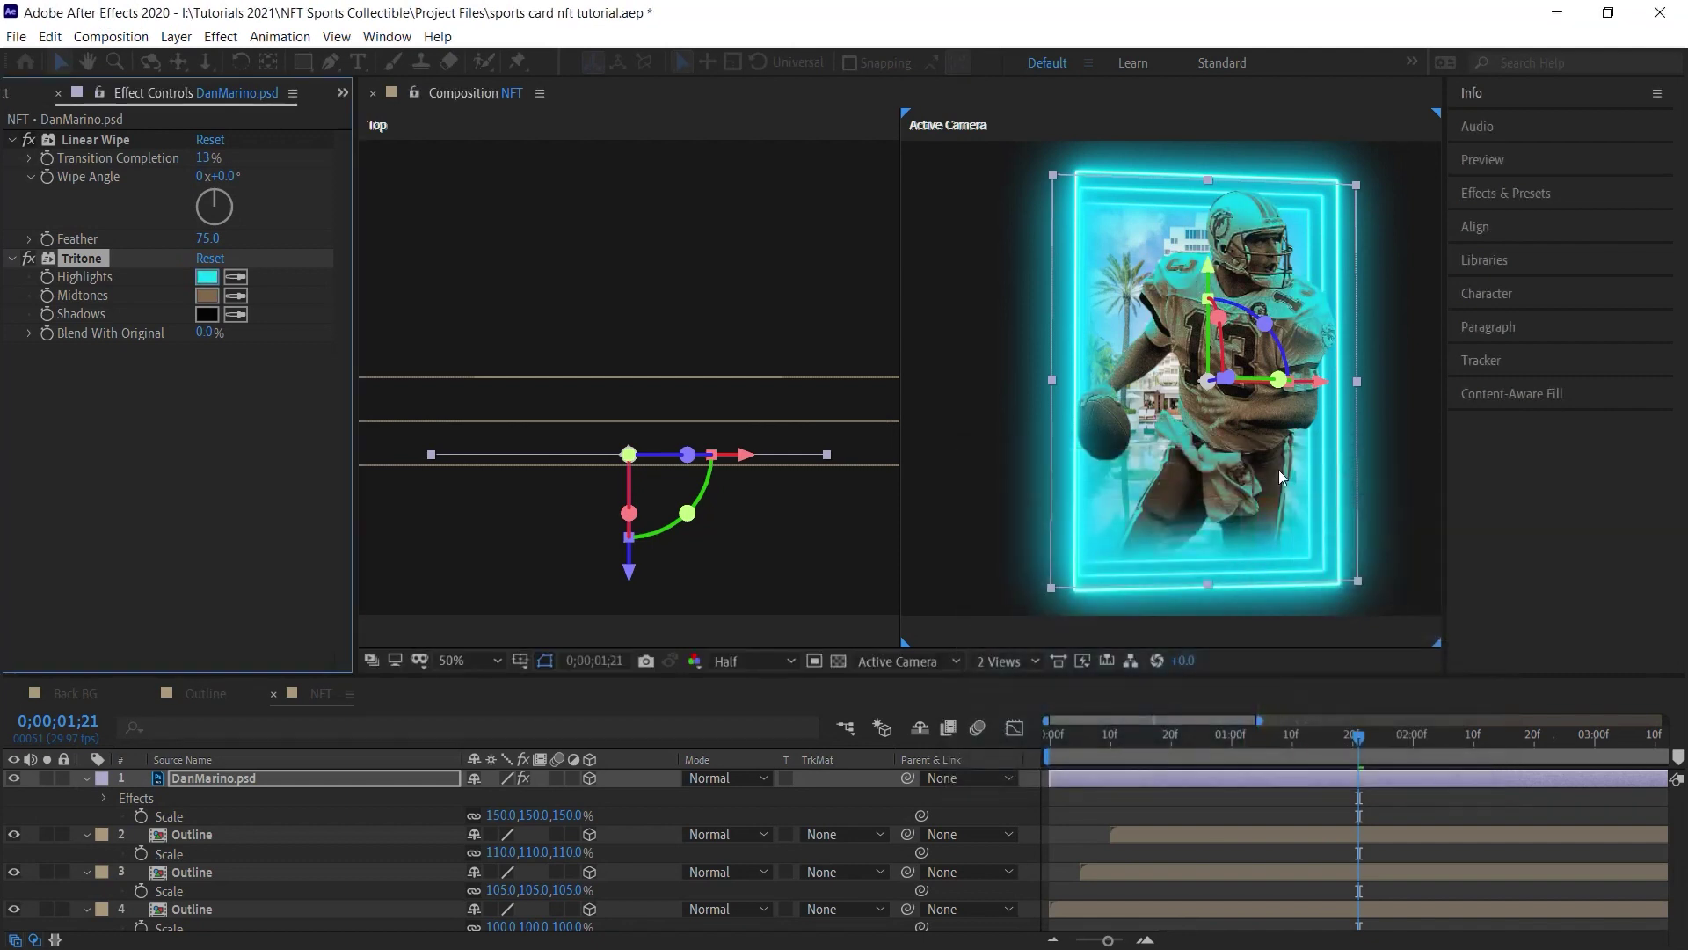
left_click(206, 296)
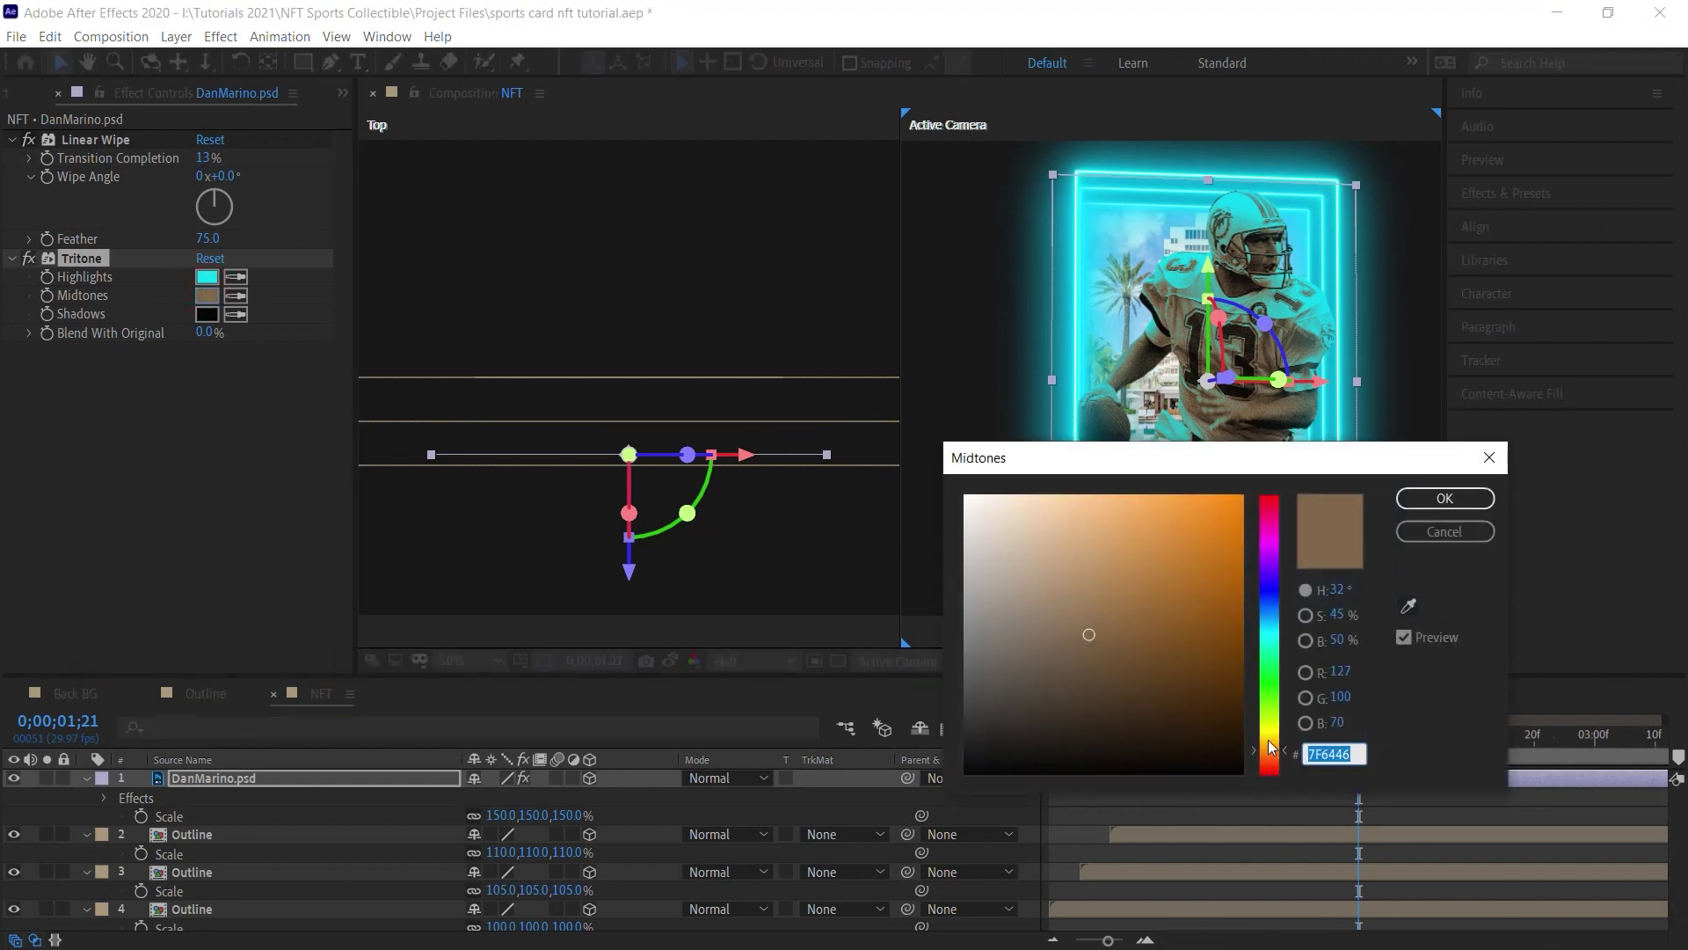
left_click(1268, 532)
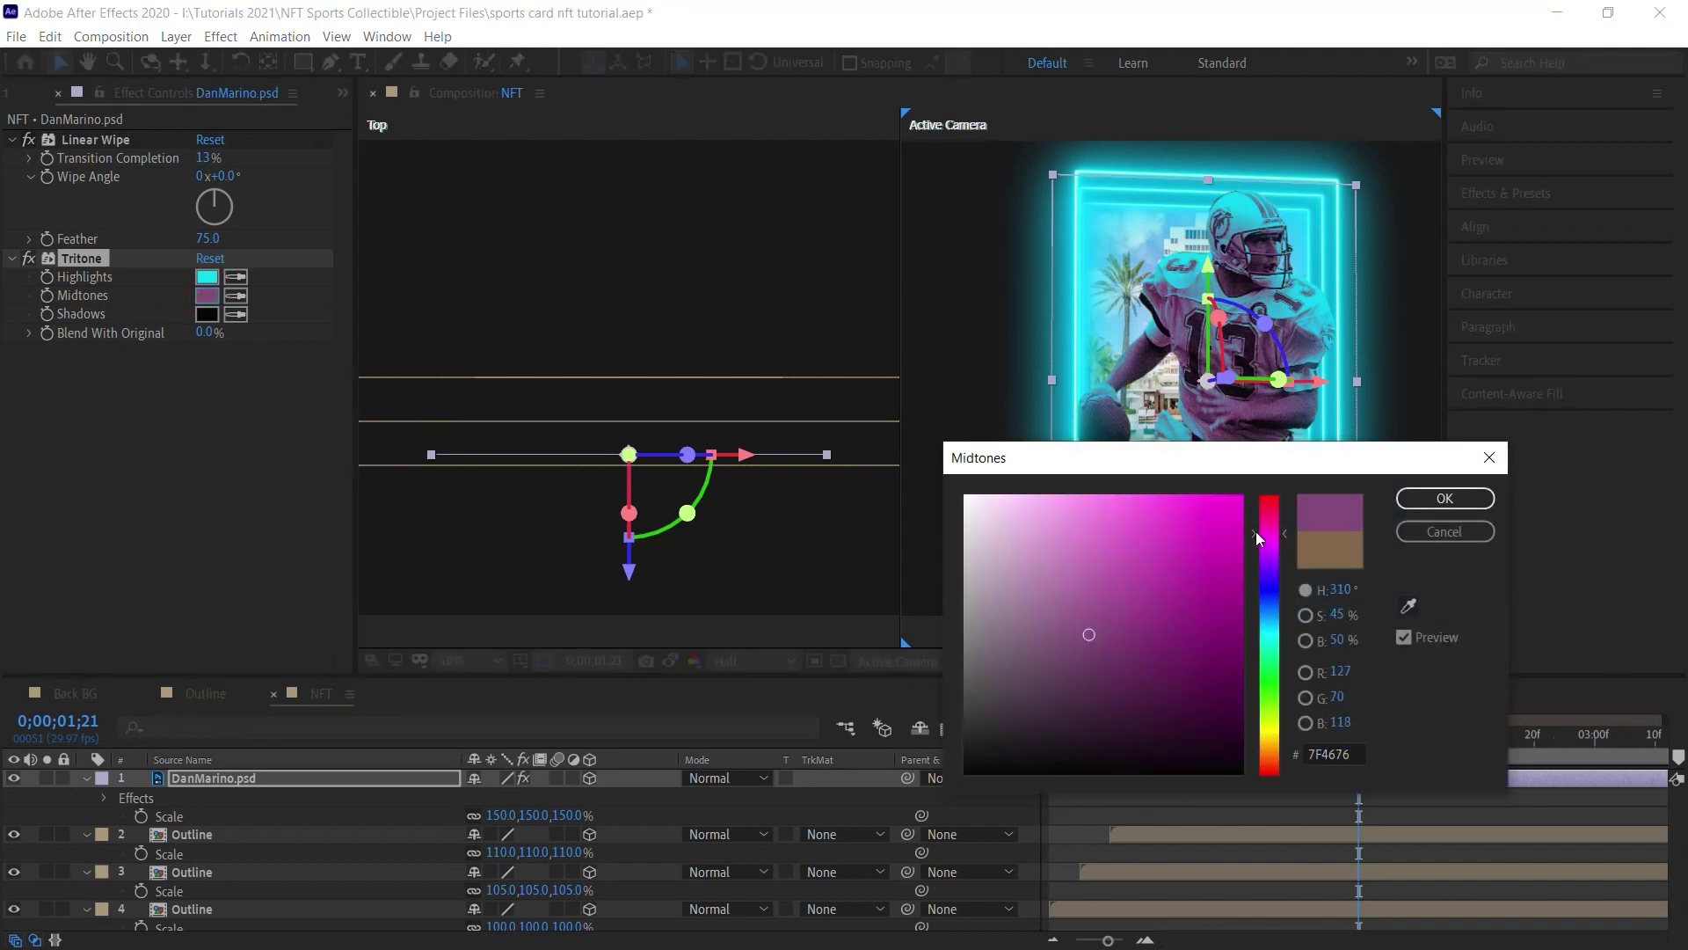
left_click(1240, 497)
left_click(1444, 497)
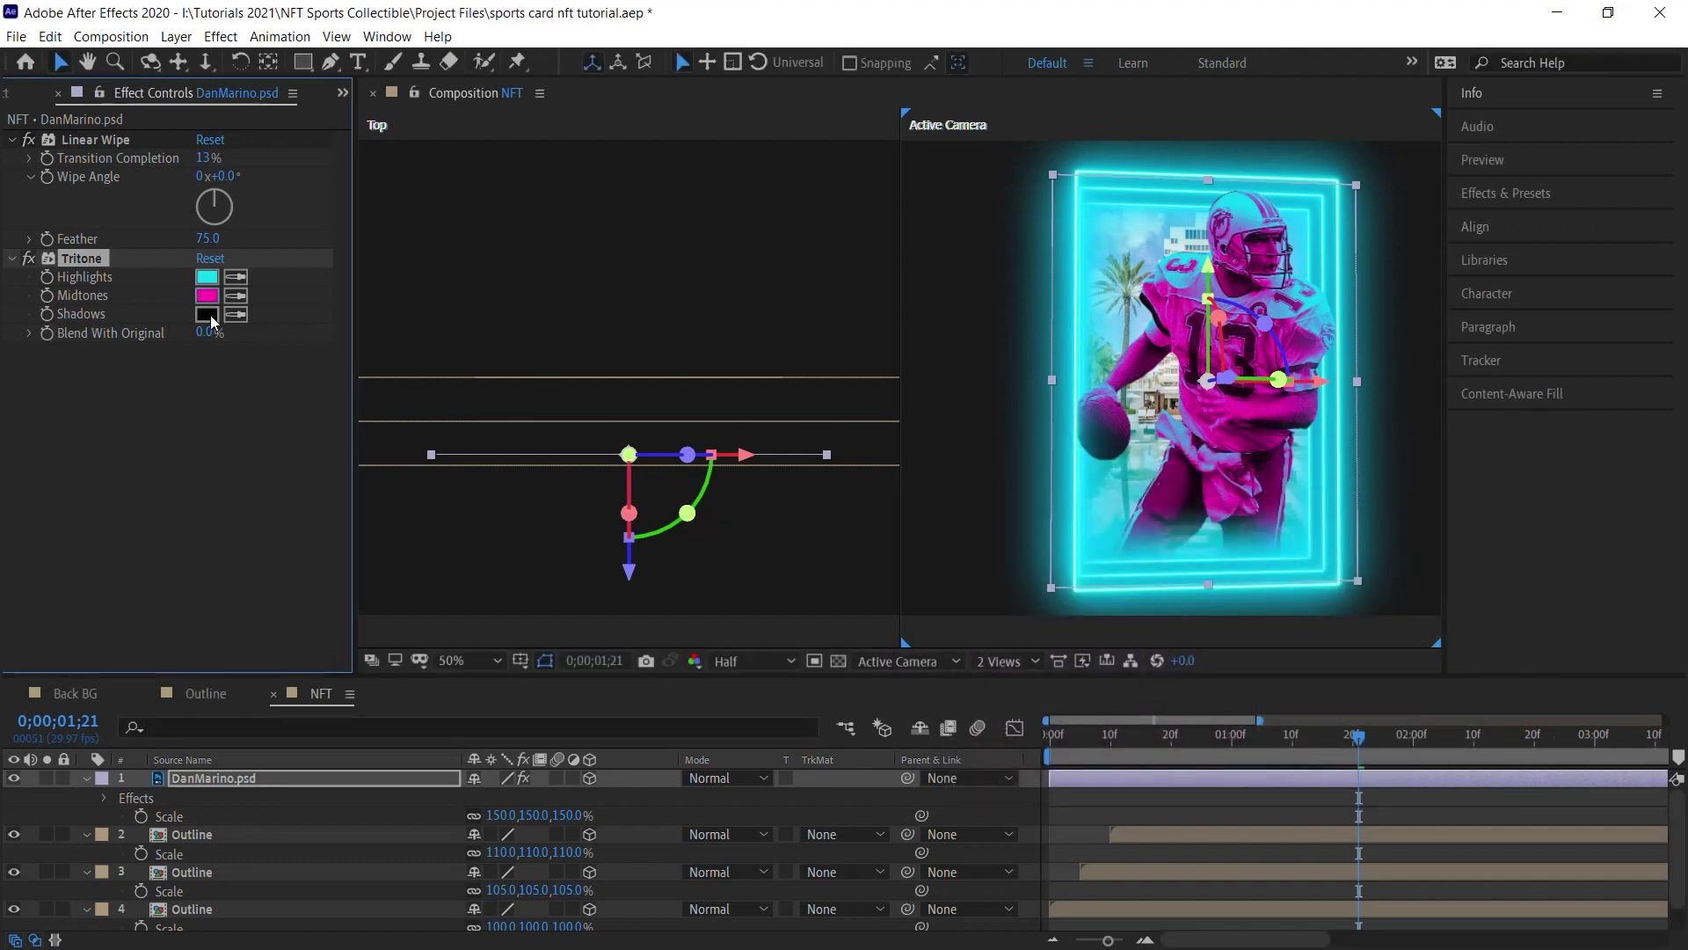
Set Tritone's Blend With Original to 60%.
left_click(30, 334)
left_click(202, 341)
type("60")
key("Return")
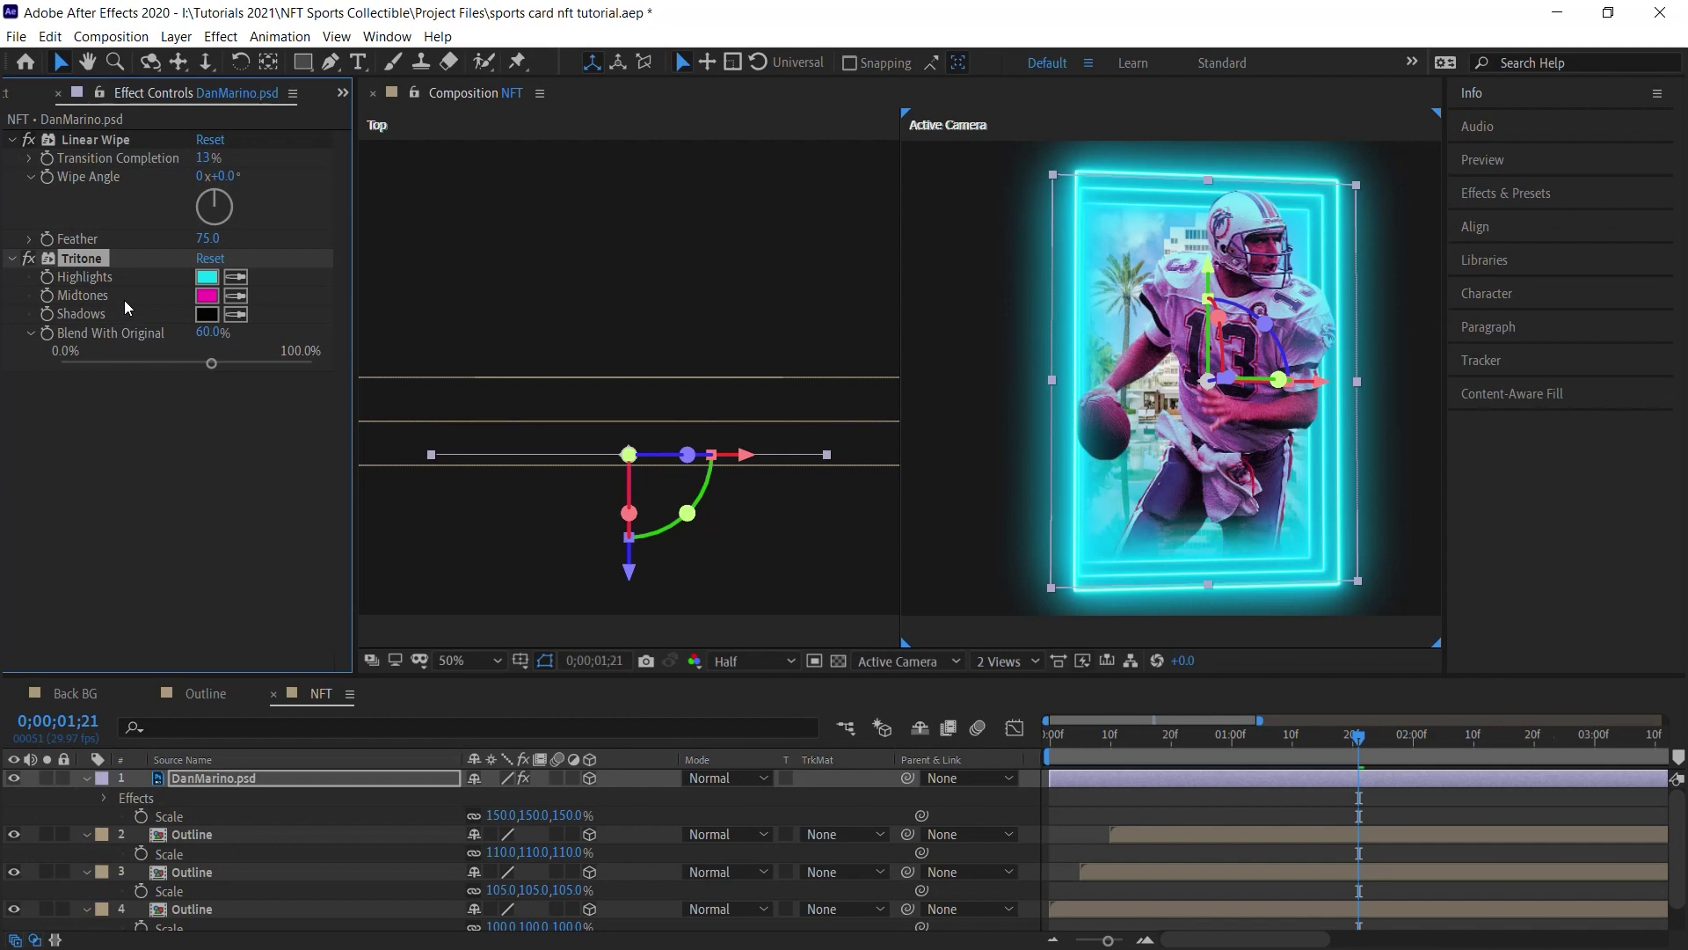
Show the Project panel with the Vectors folder expanded.
left_click(342, 92)
left_click(392, 120)
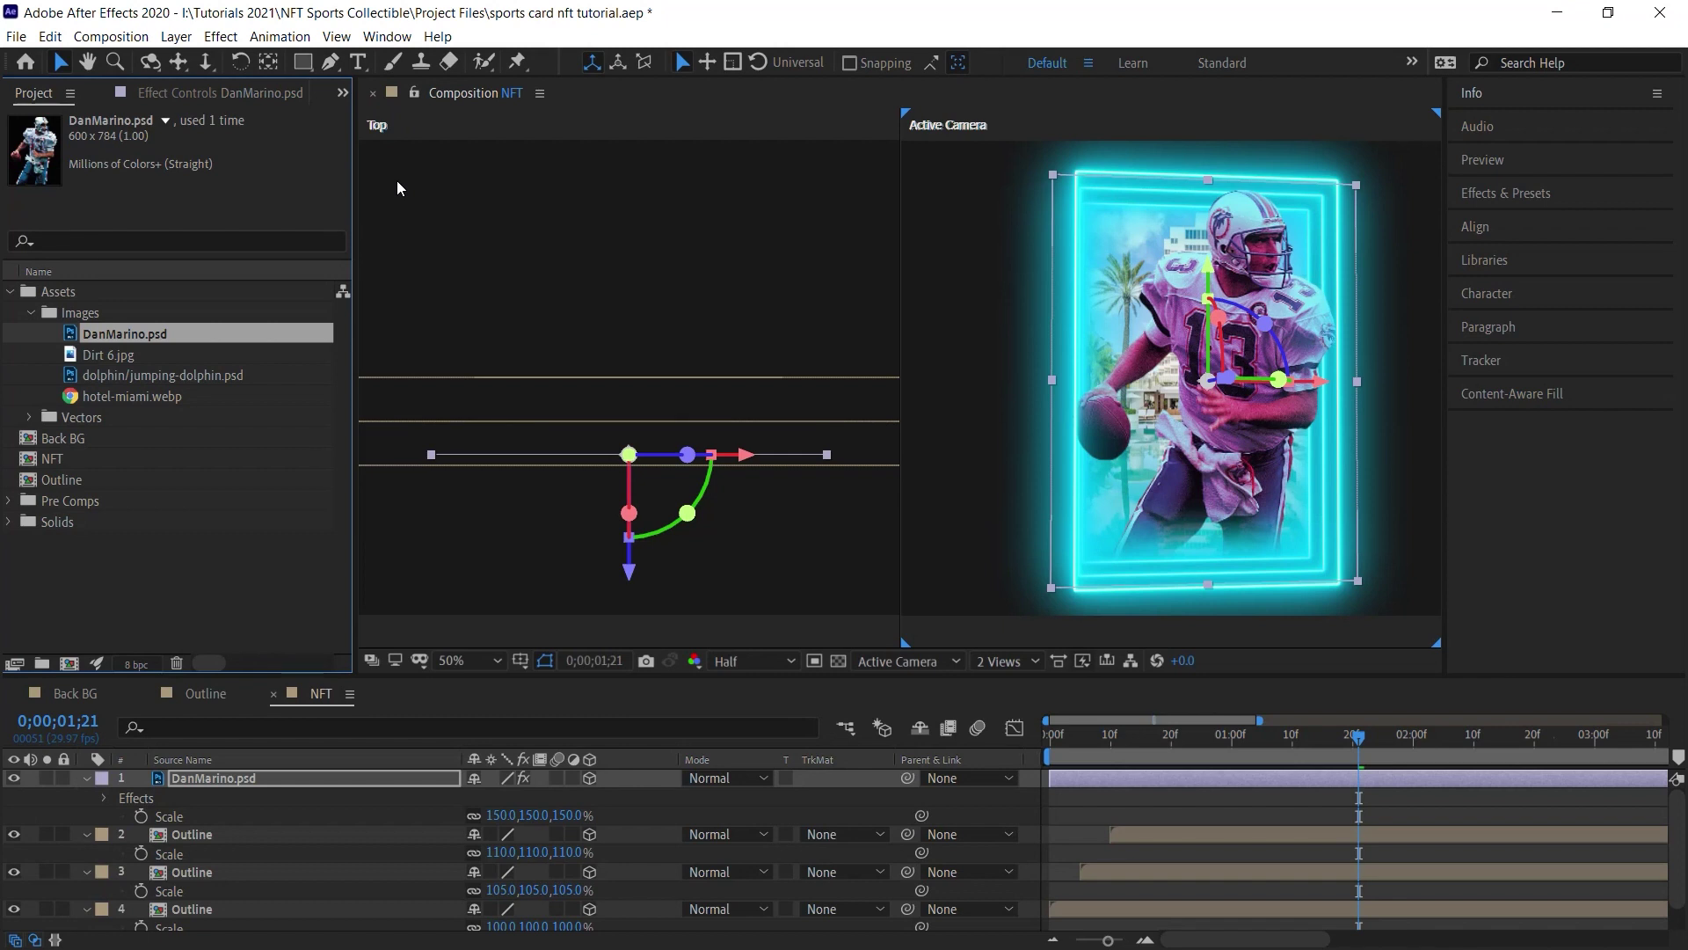
left_click(31, 418)
Preview Palm 1, Palm 2 and the dolphin, then return to NFT with a palm asset selected.
double_click(112, 438)
double_click(131, 455)
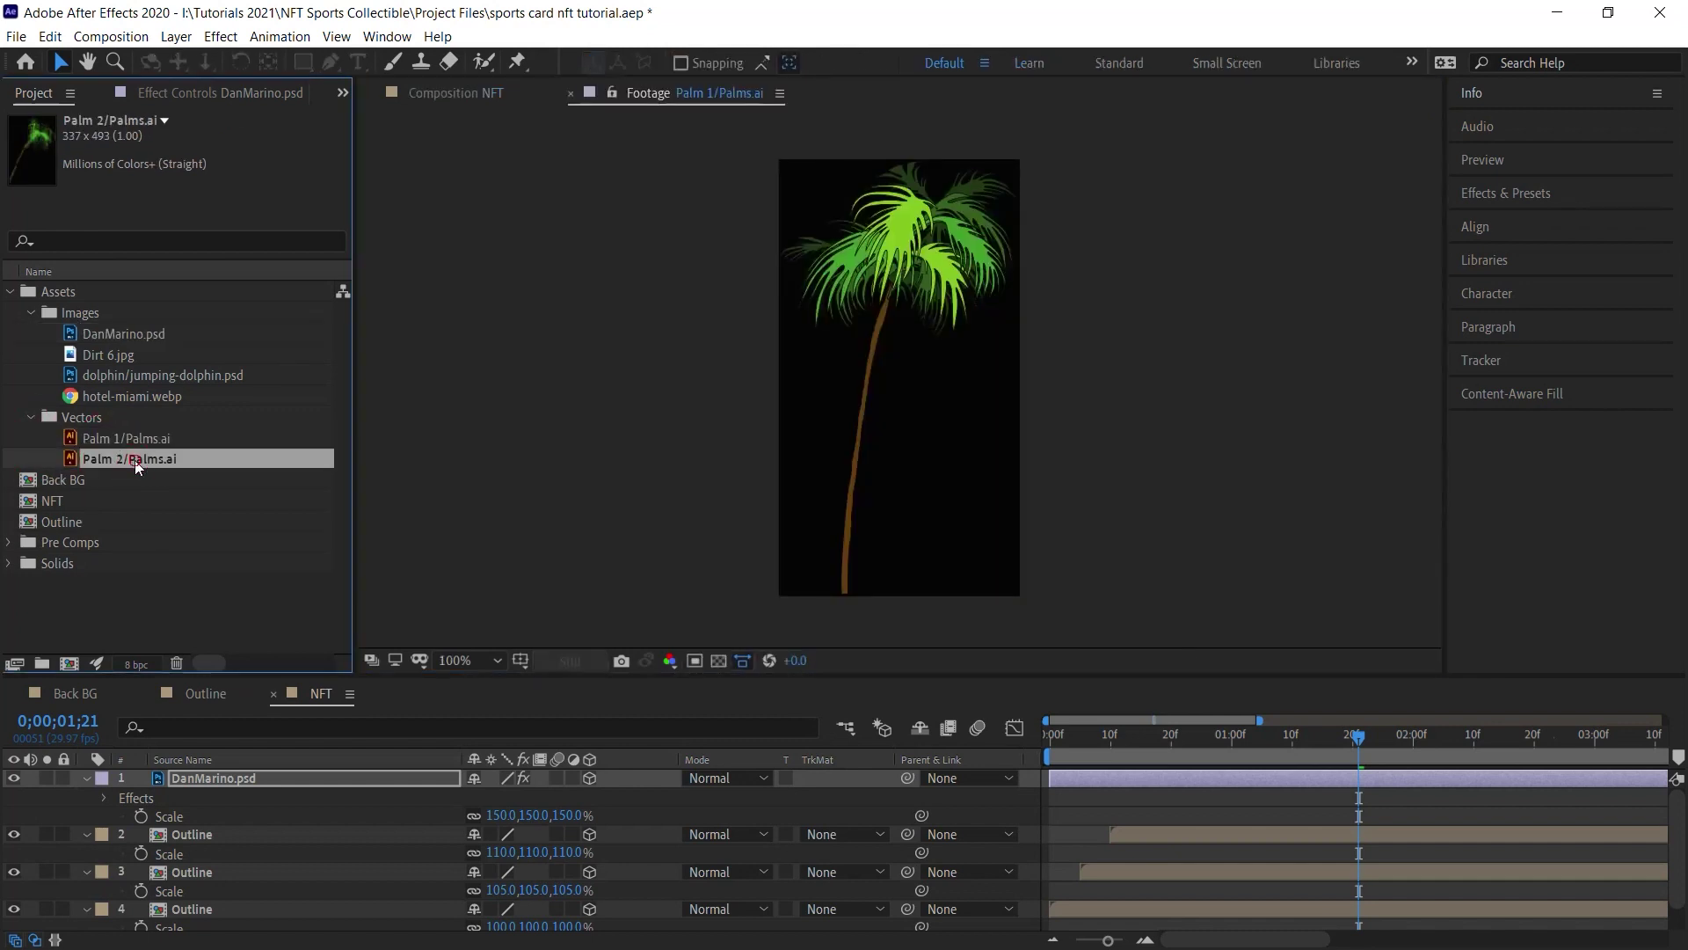
double_click(153, 376)
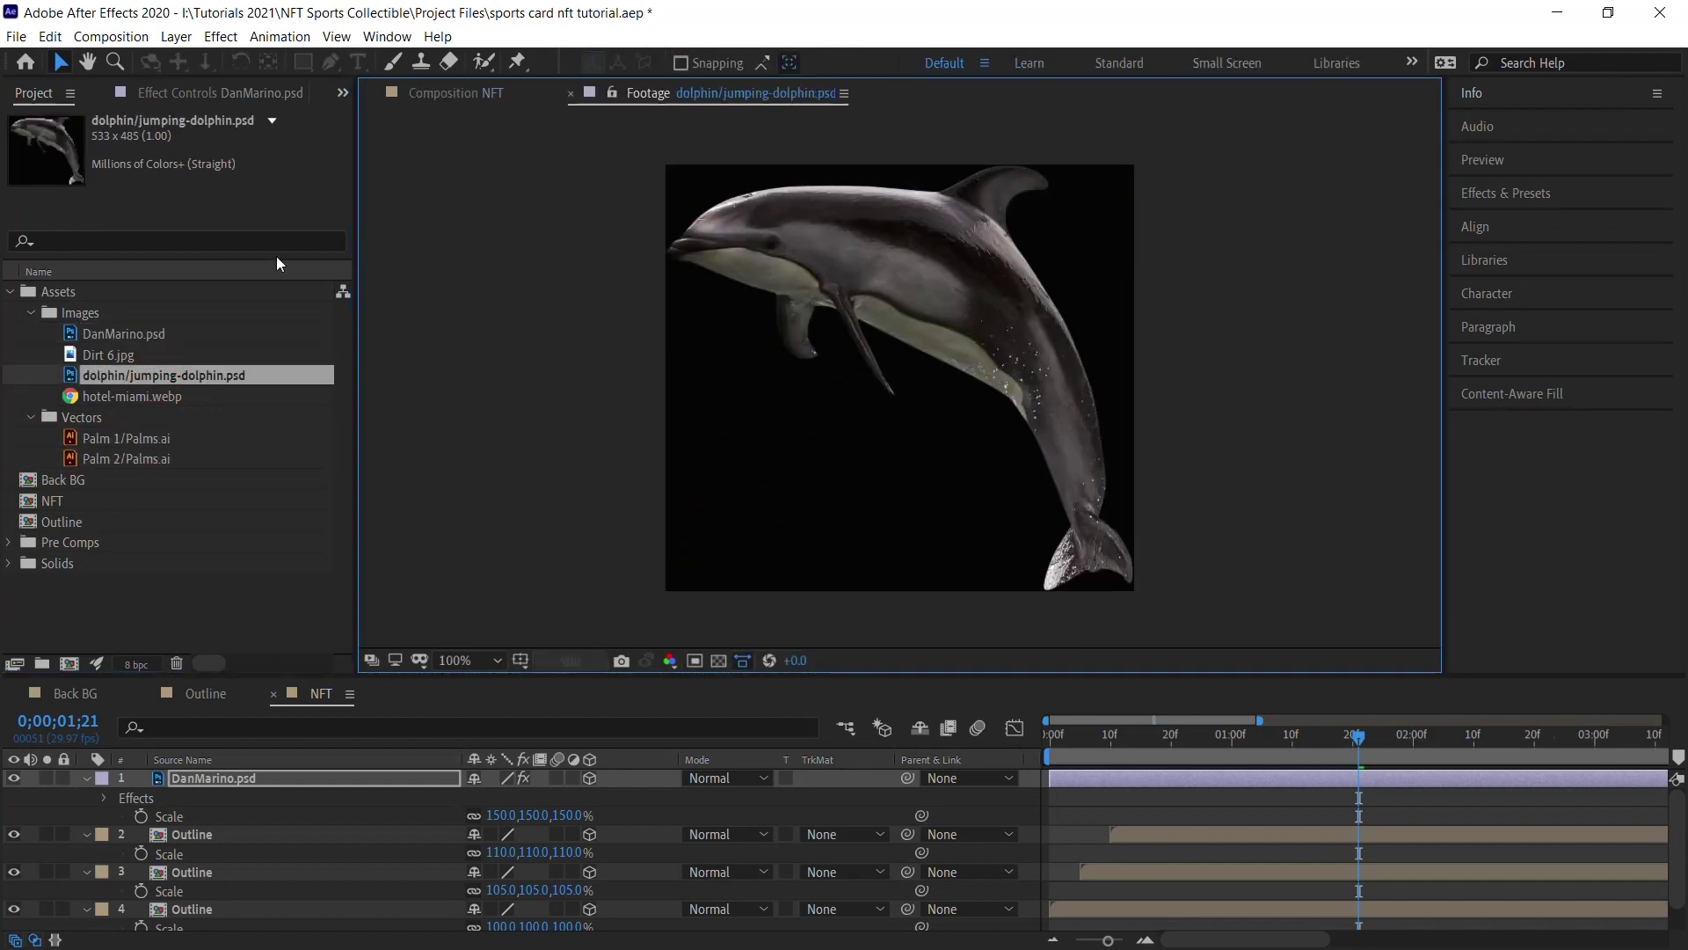
left_click(474, 93)
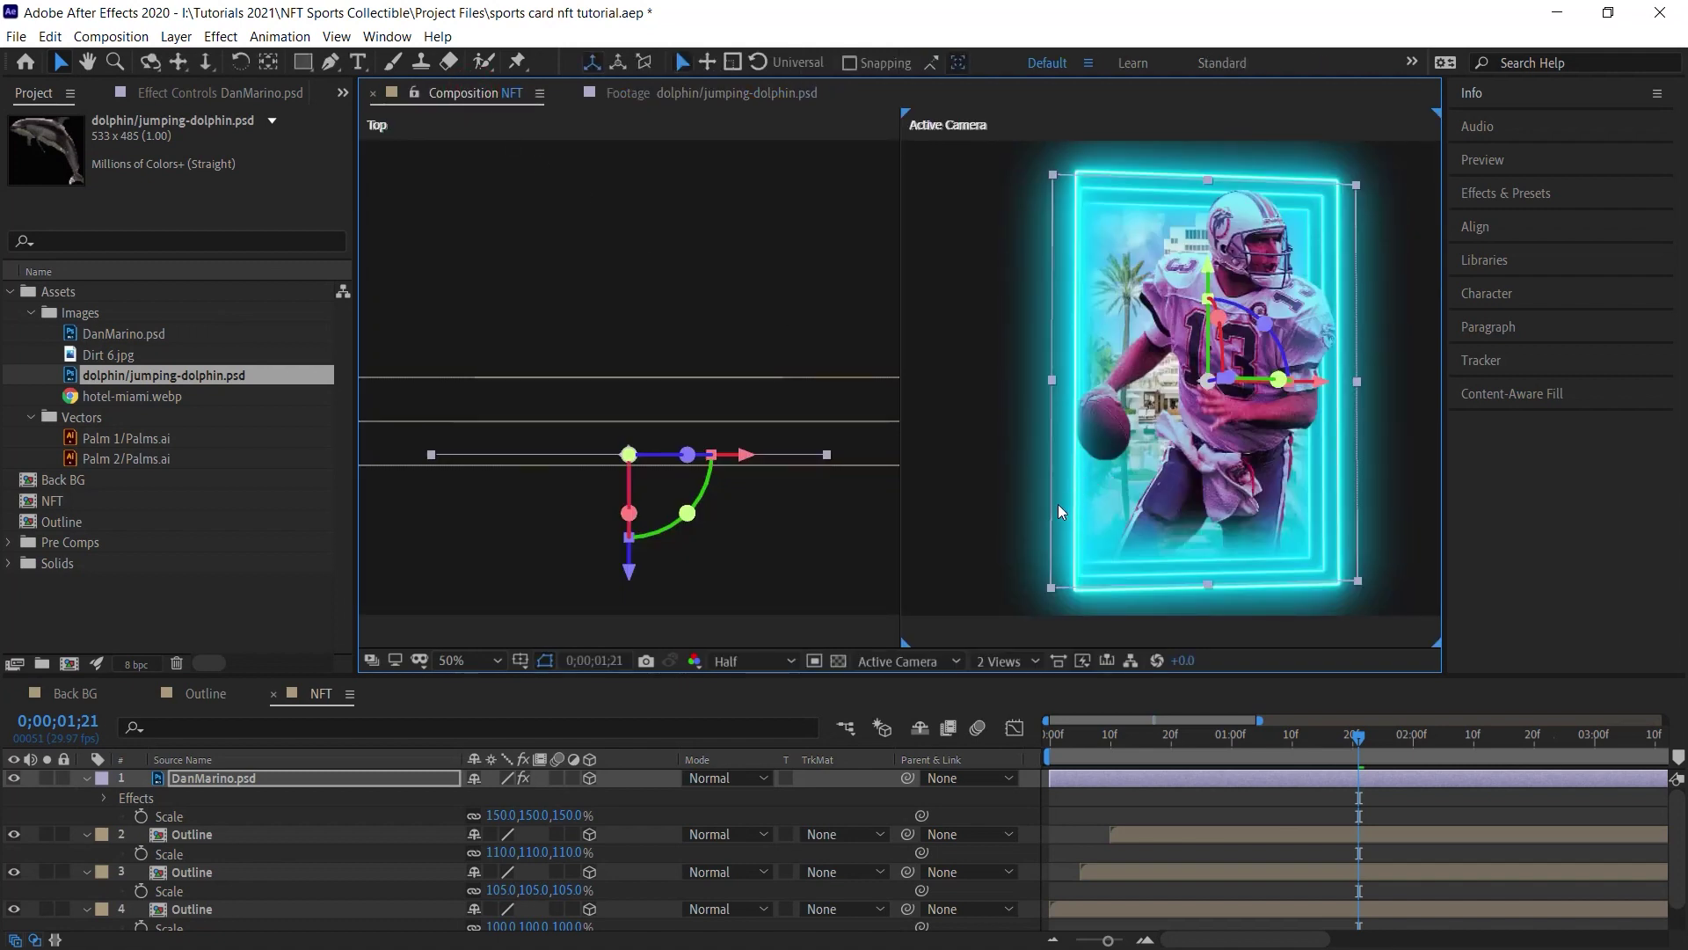
left_click(153, 437)
Add Palm 2/Palms.ai with Continuously Rasterize on, scaled to 200%, as a 3D layer.
left_click_drag(159, 459, 286, 772)
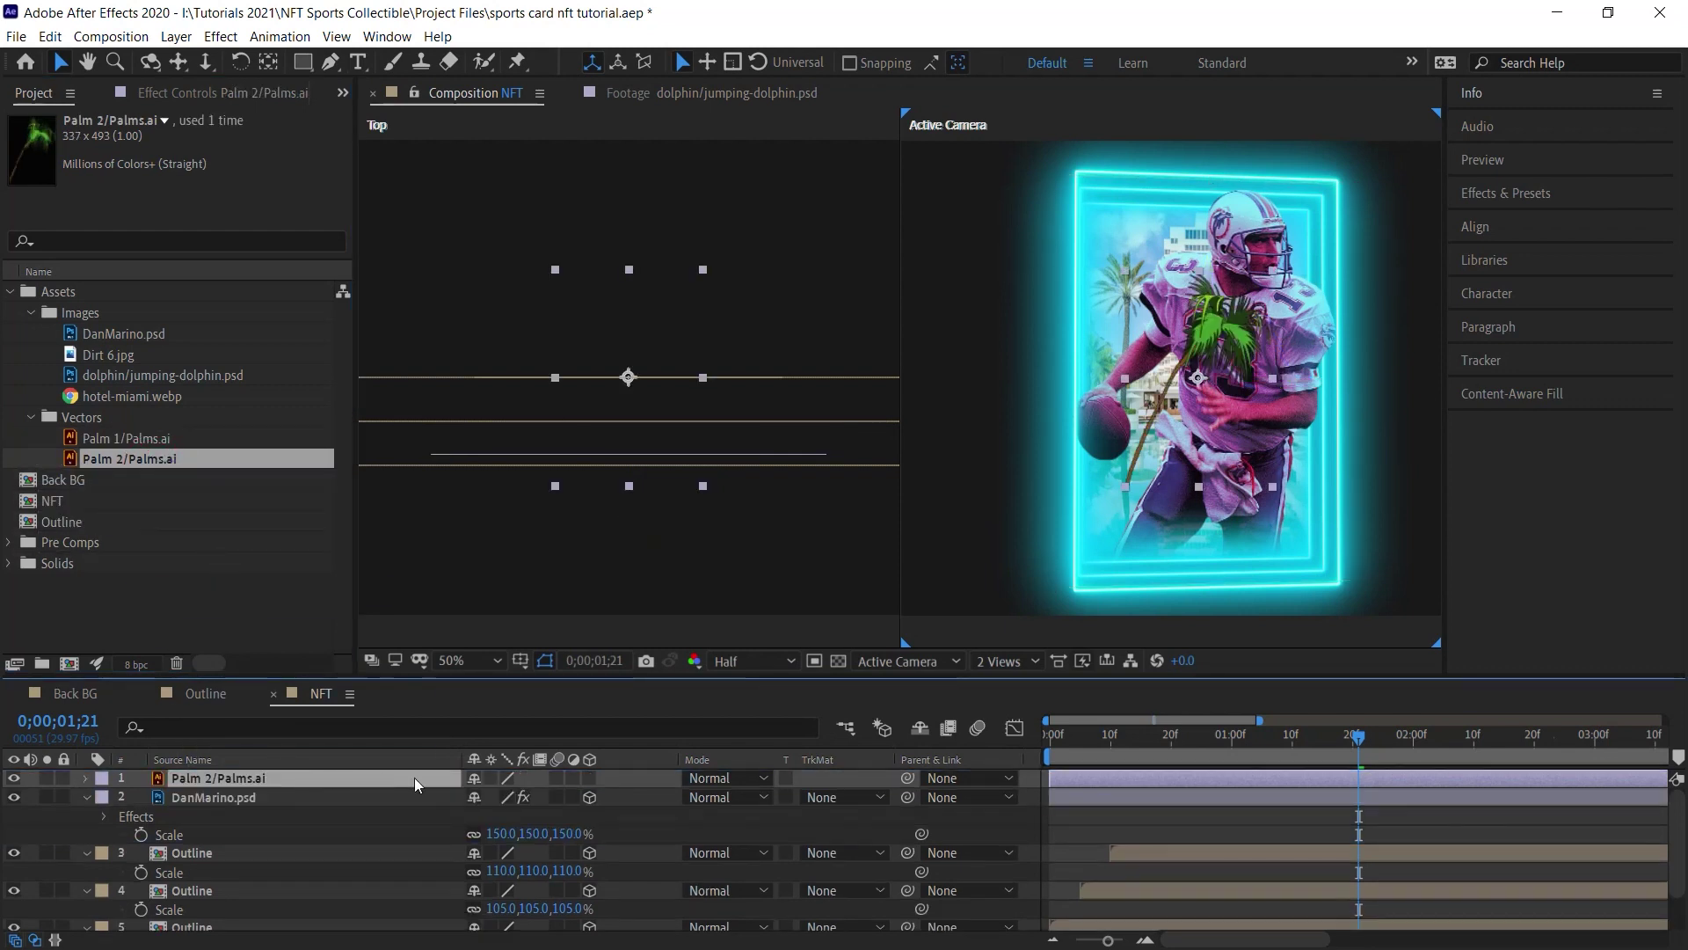
left_click(490, 778)
key("s")
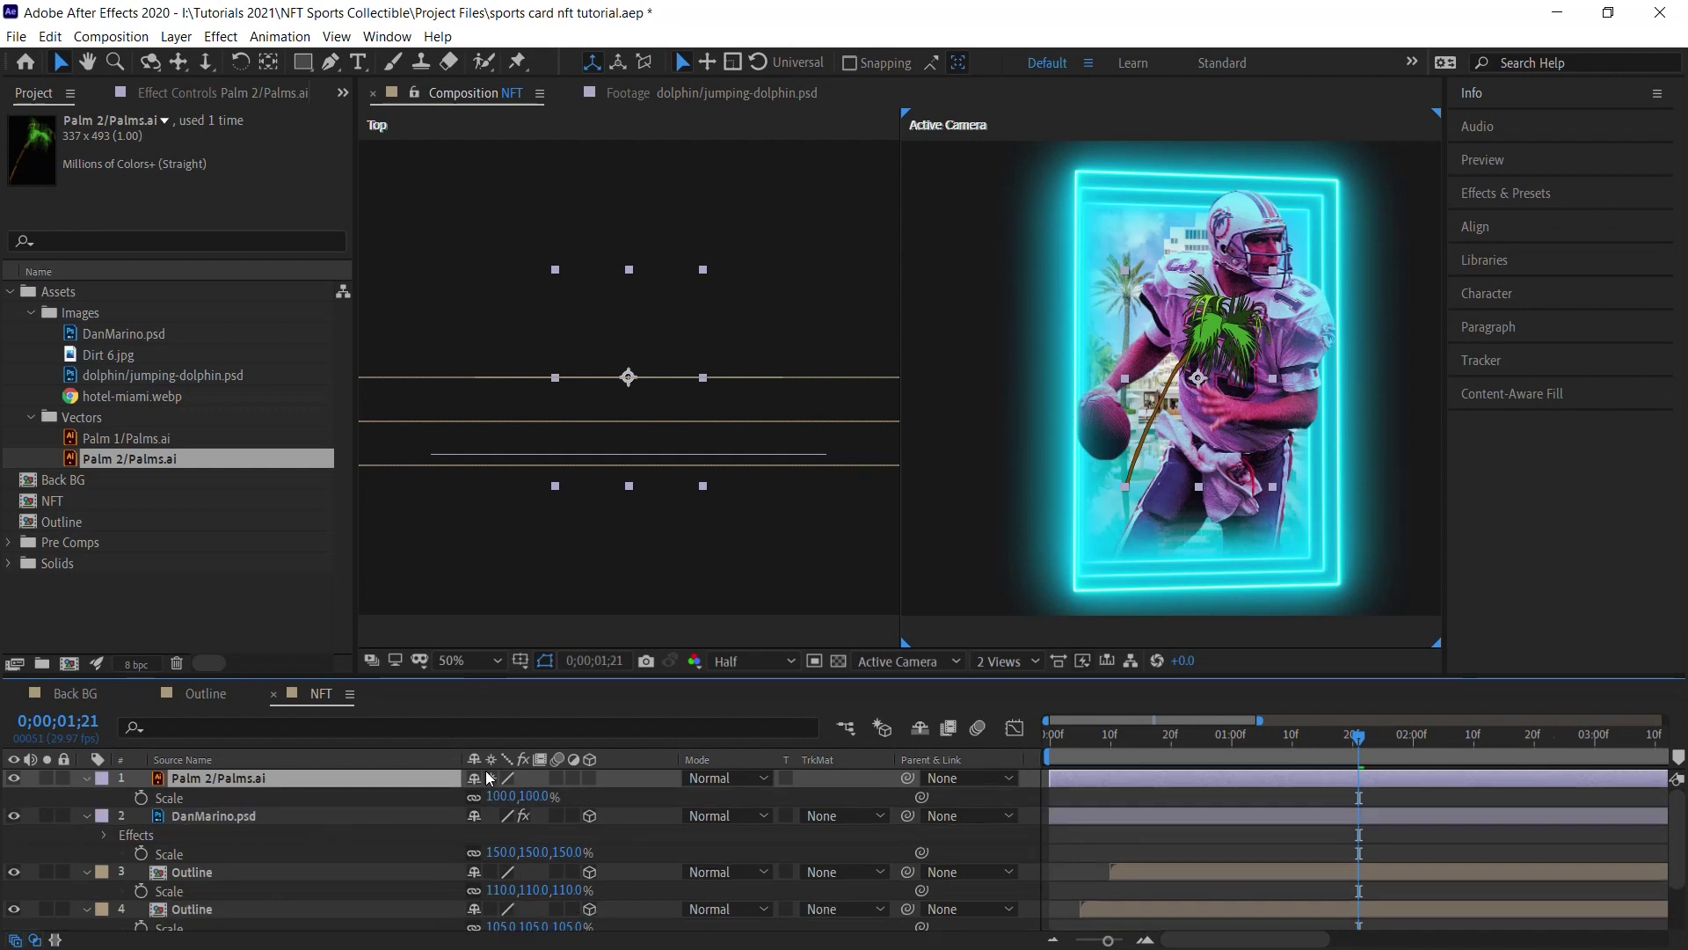
left_click(504, 796)
type("200")
key("Return")
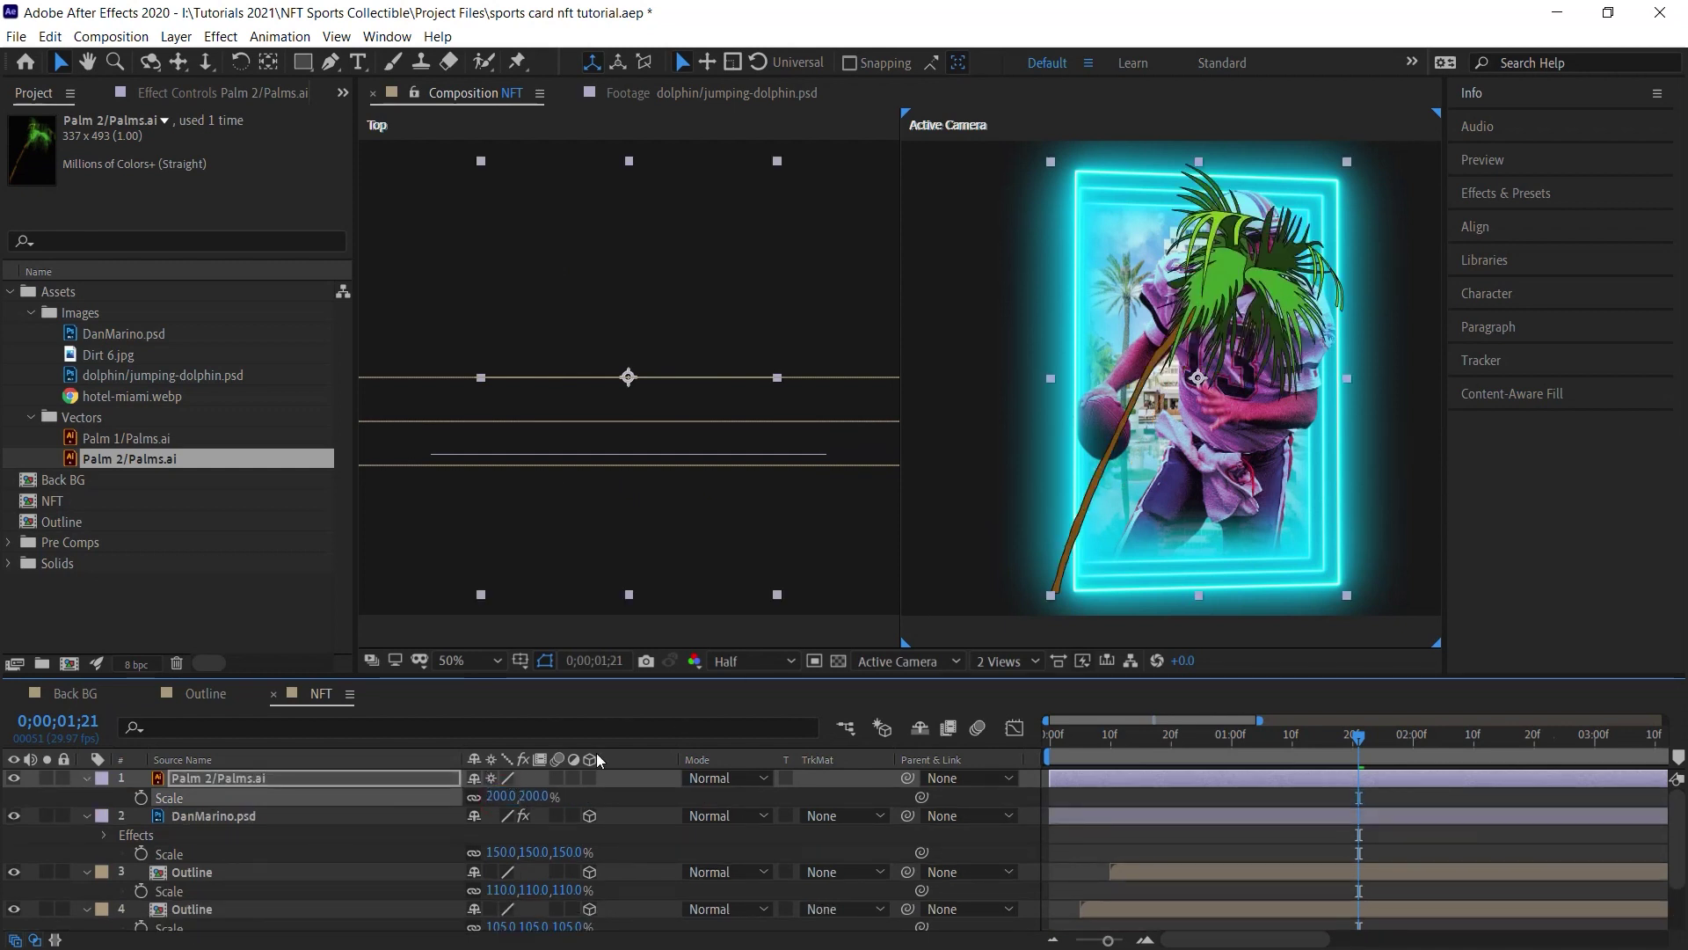
left_click(589, 777)
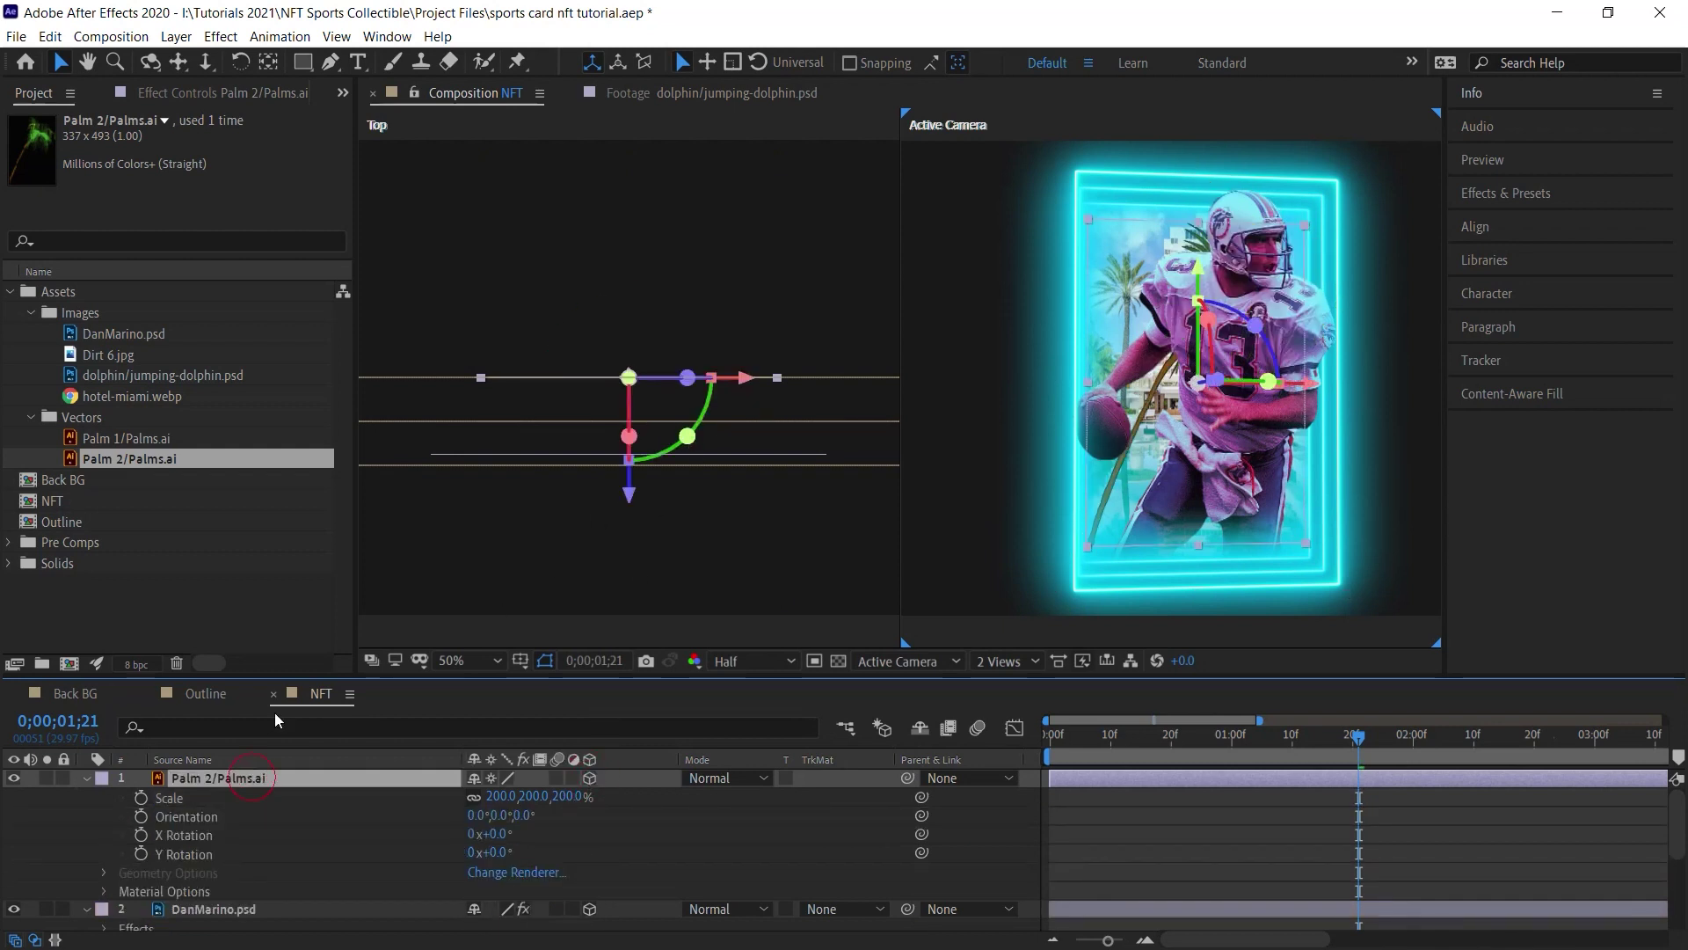
Push Palm 2 back to Z -50 and move it just right of the card.
key("p")
mouse_move(551, 783)
left_mouse_down()
mouse_move(554, 799)
mouse_move(566, 756)
left_mouse_up()
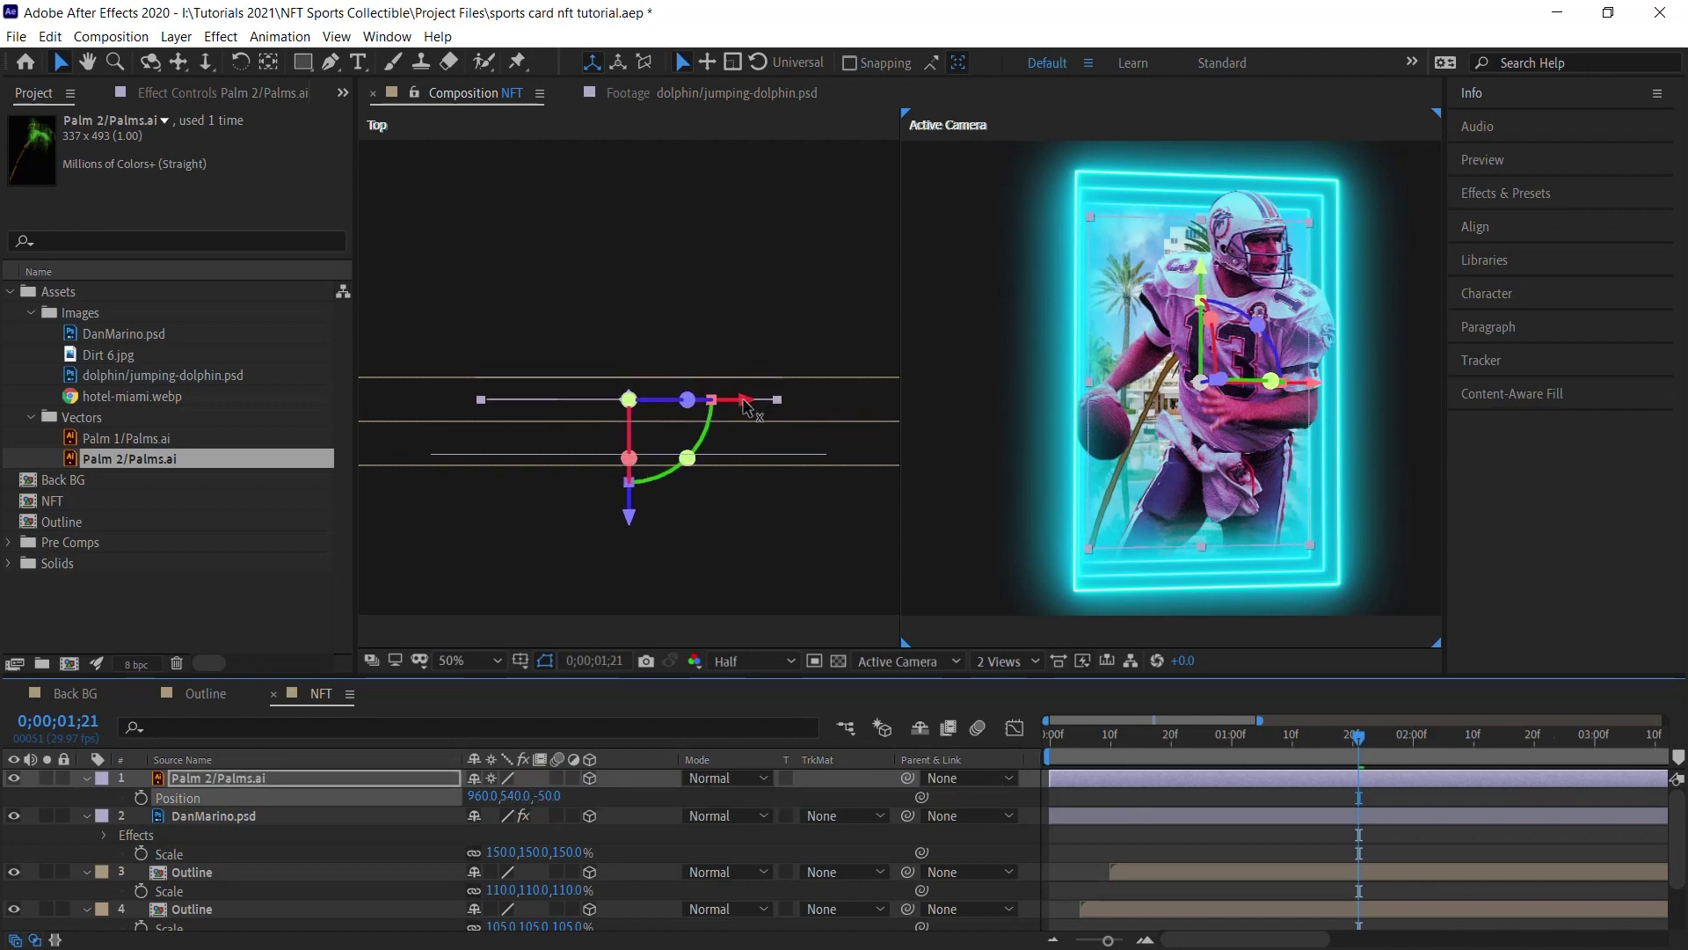
left_click_drag(746, 400, 953, 381)
left_click(953, 380)
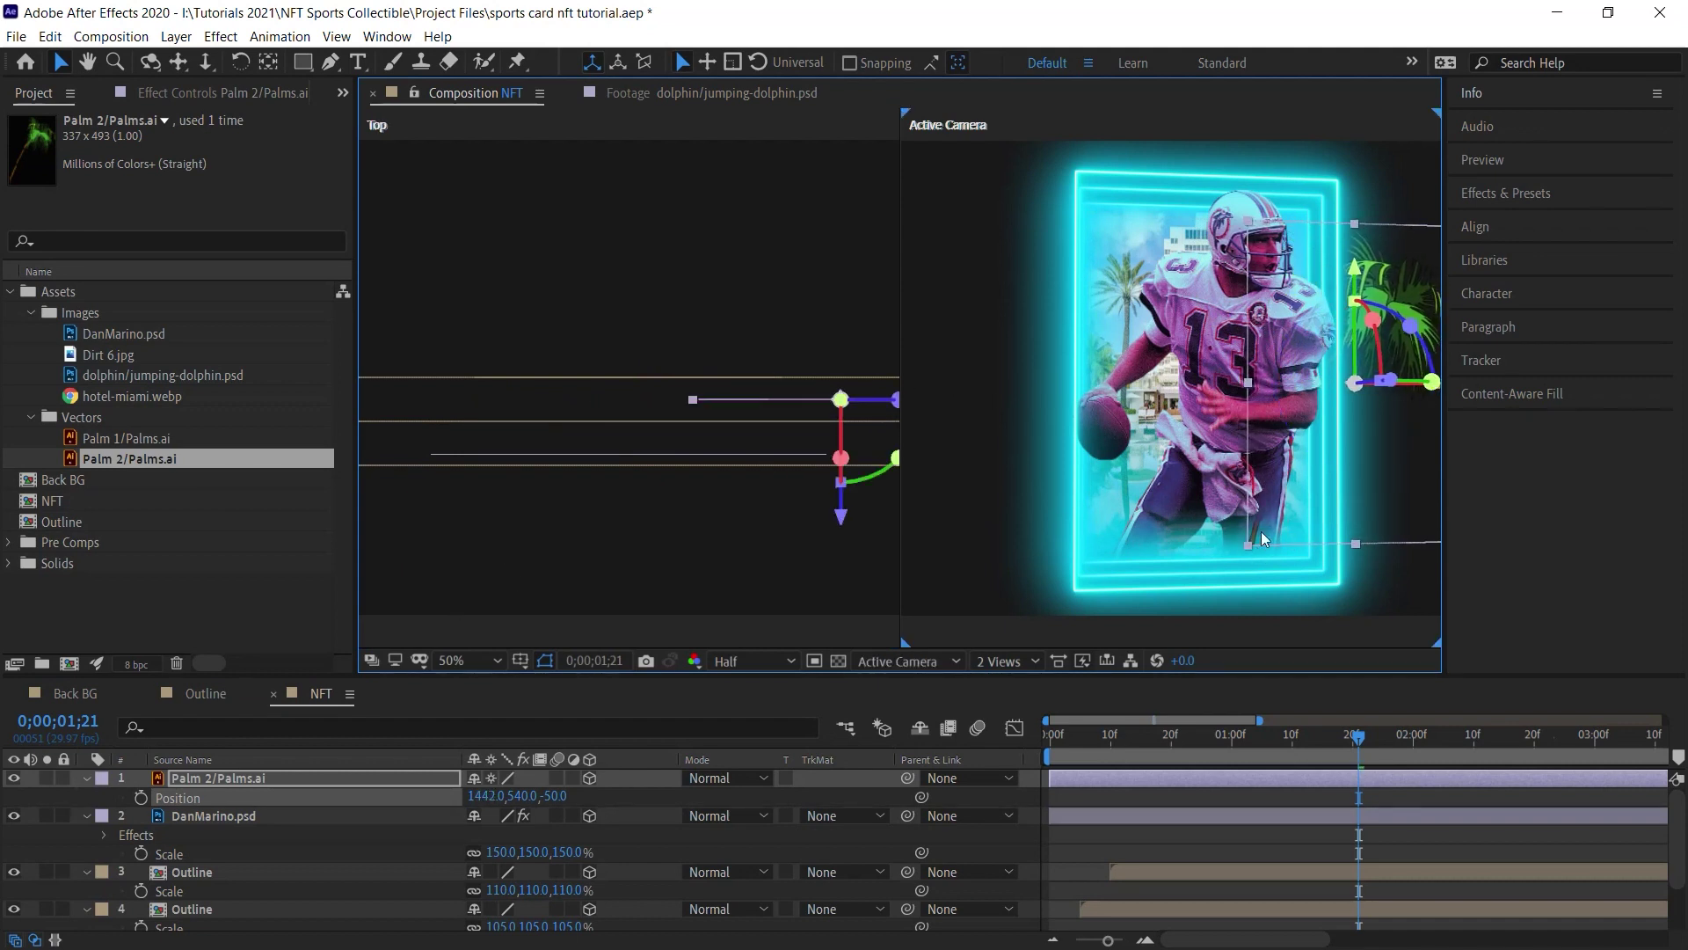
Copy the DanMarino photo's Linear Wipe effect onto the Palm 2 layer.
left_click(264, 815)
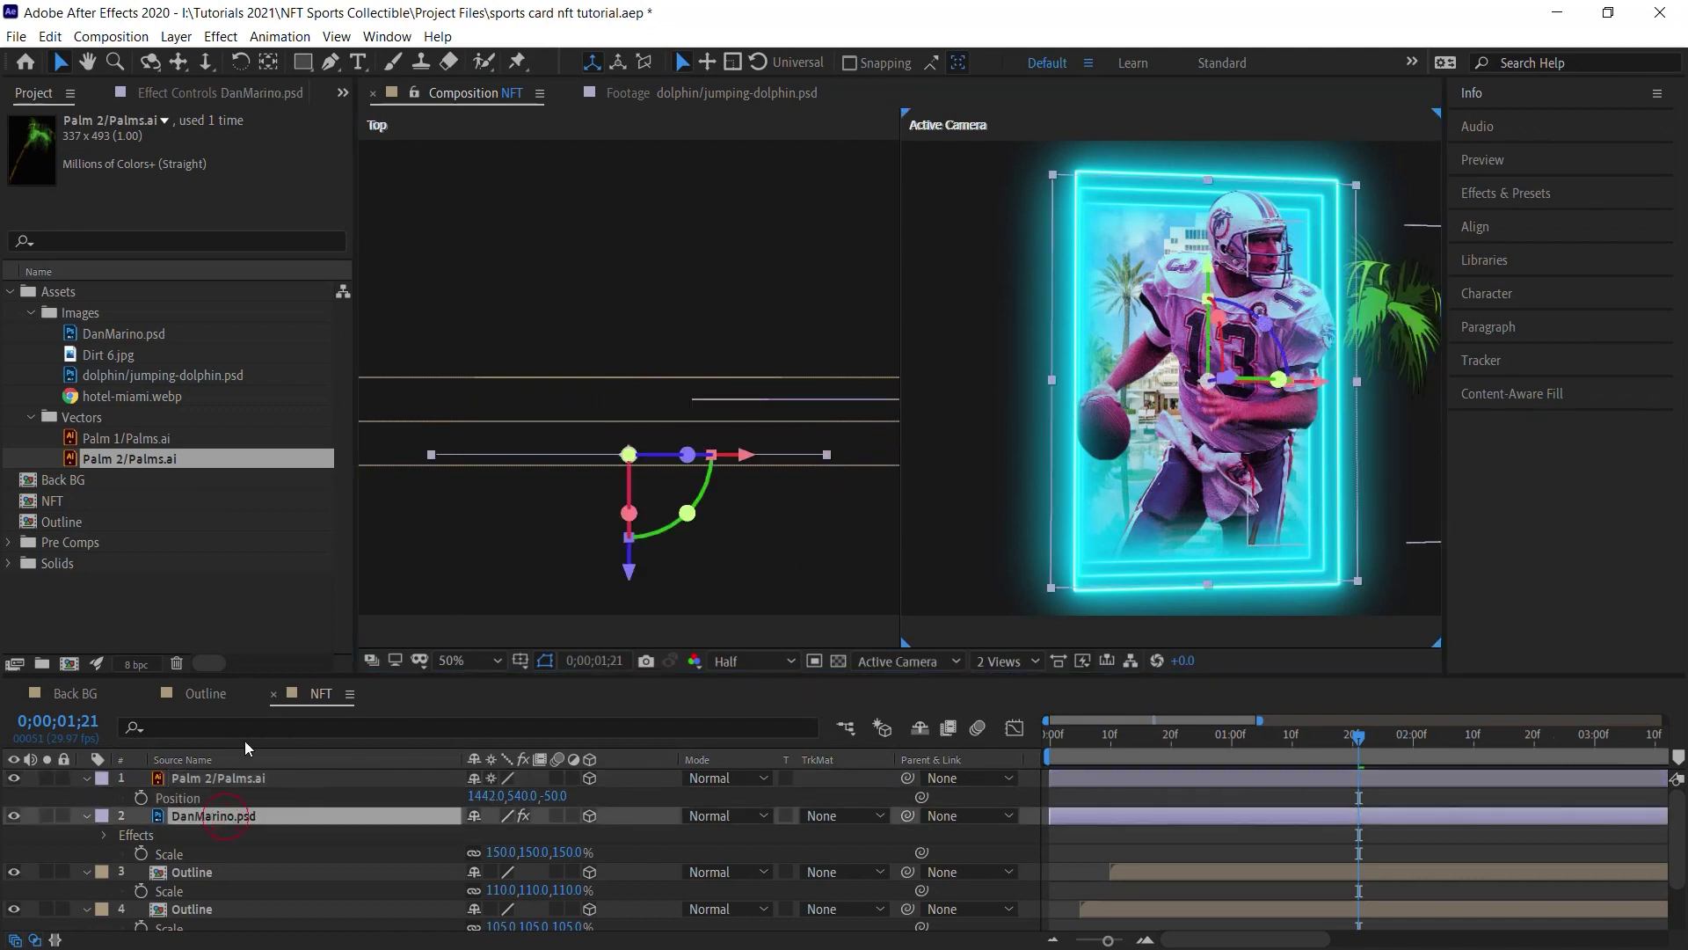
left_click(194, 94)
left_click(98, 139)
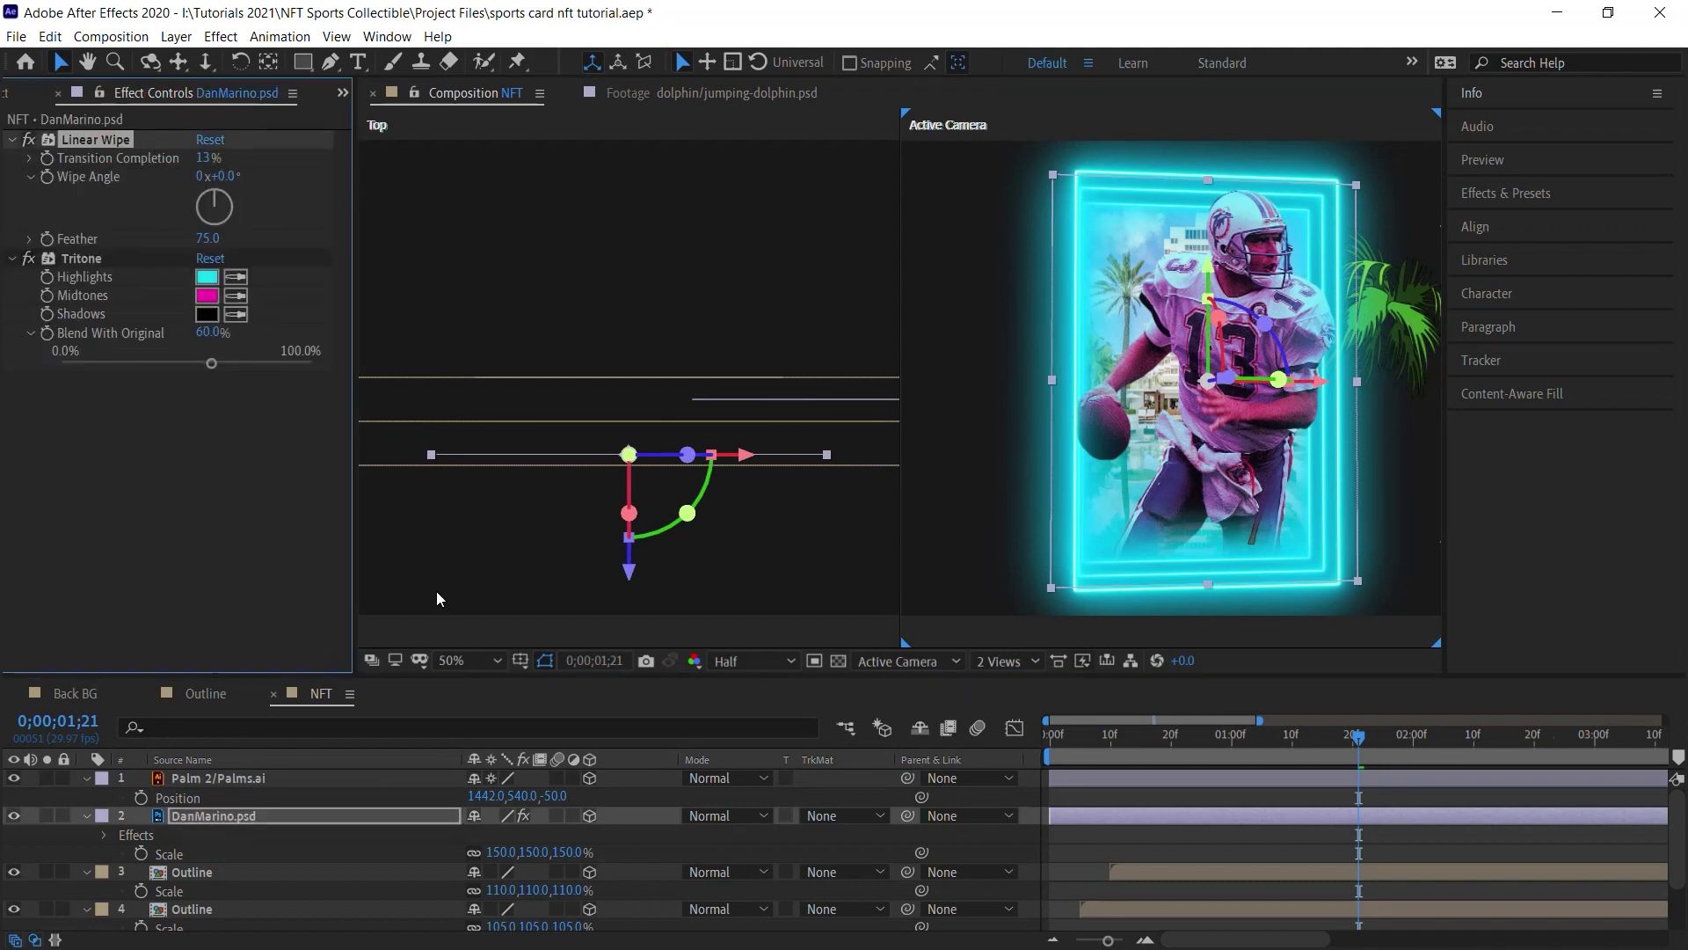
left_click(262, 774)
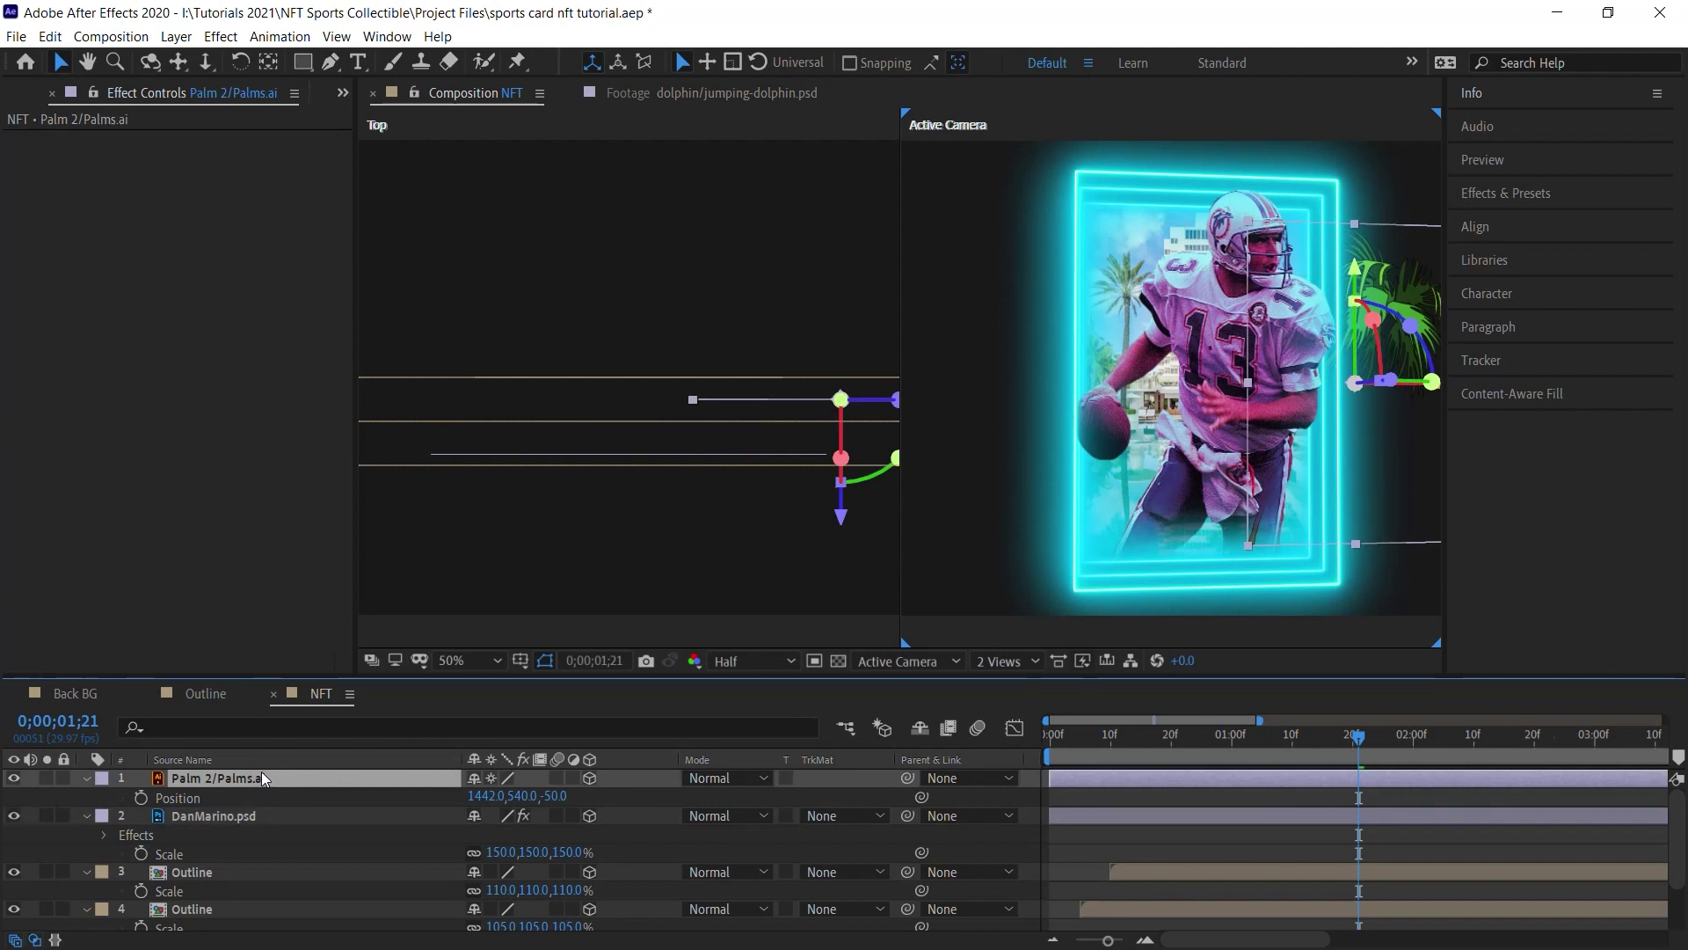
key("ctrl+v")
Set the palm's Linear Wipe Transition Completion to 30%, checking it soloed.
left_click(46, 778)
left_click(208, 157)
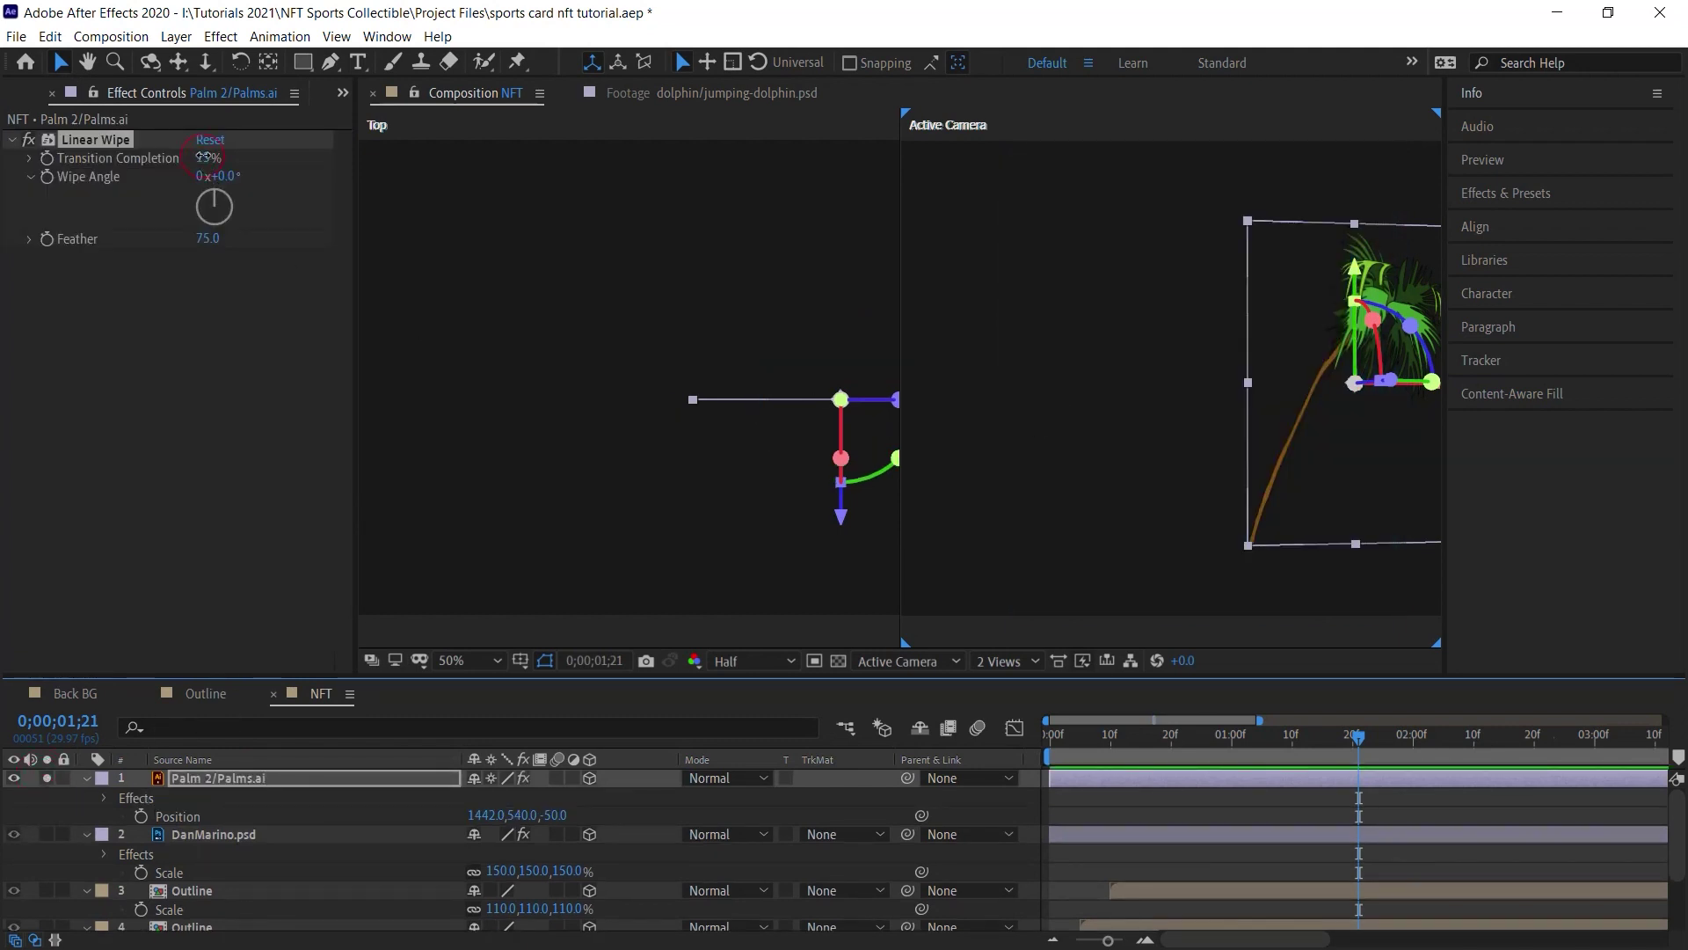
left_click_drag(208, 157, 200, 166)
left_click(205, 159)
type("30")
key("Return")
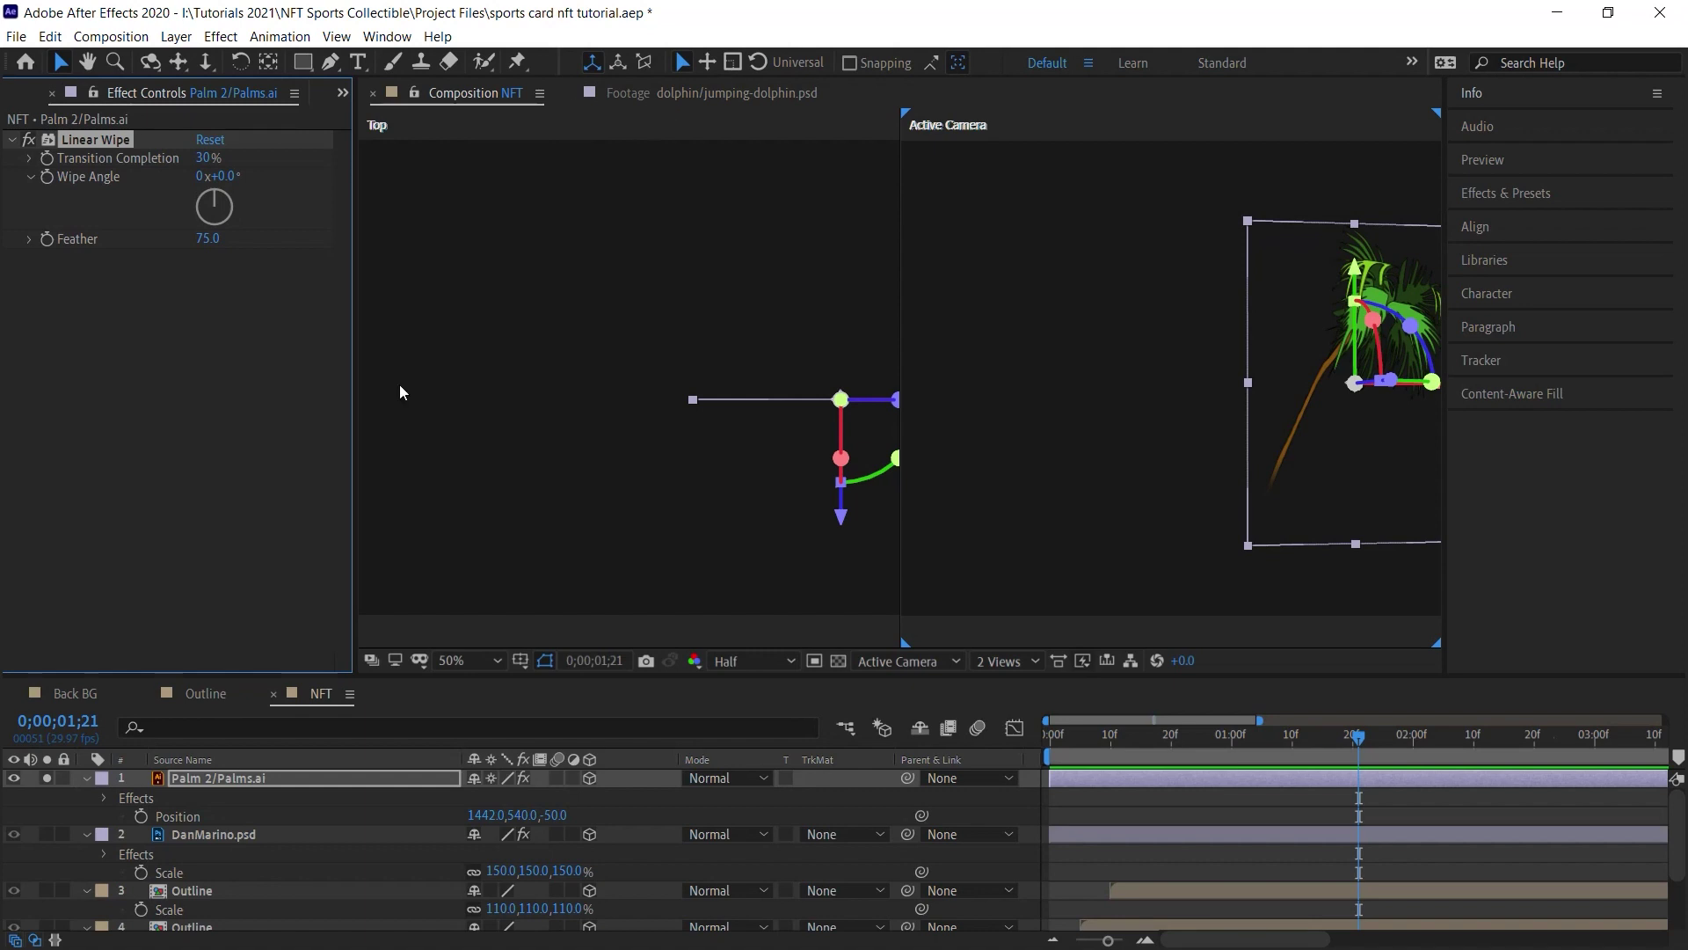
left_click(48, 778)
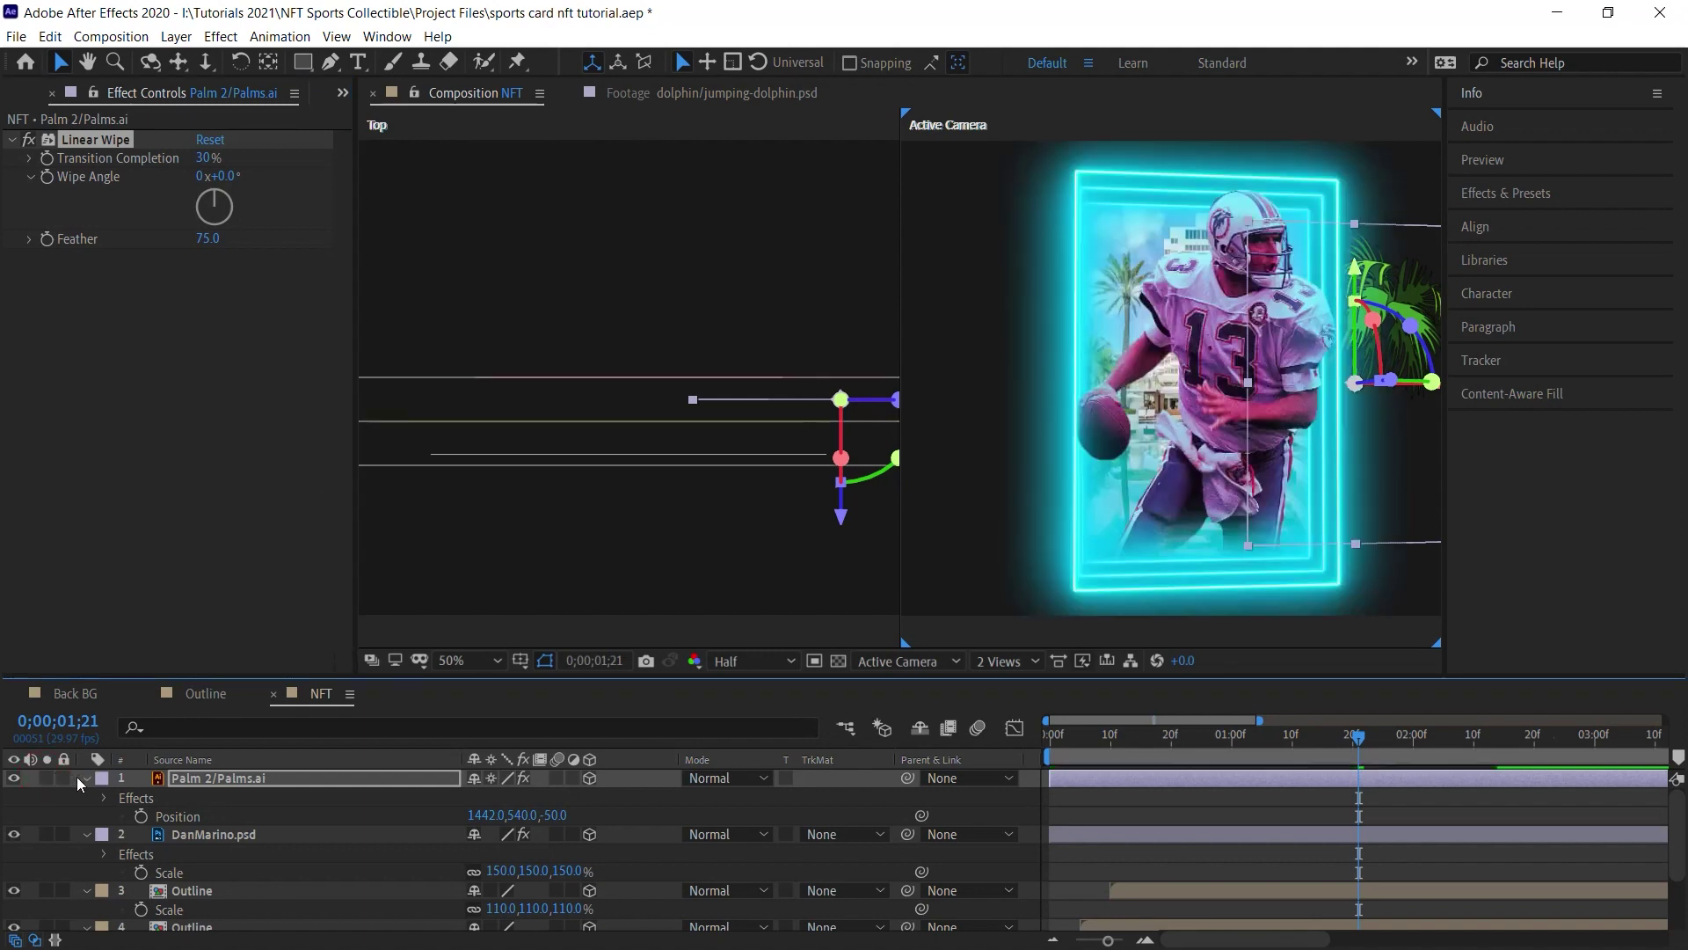
left_click(266, 779)
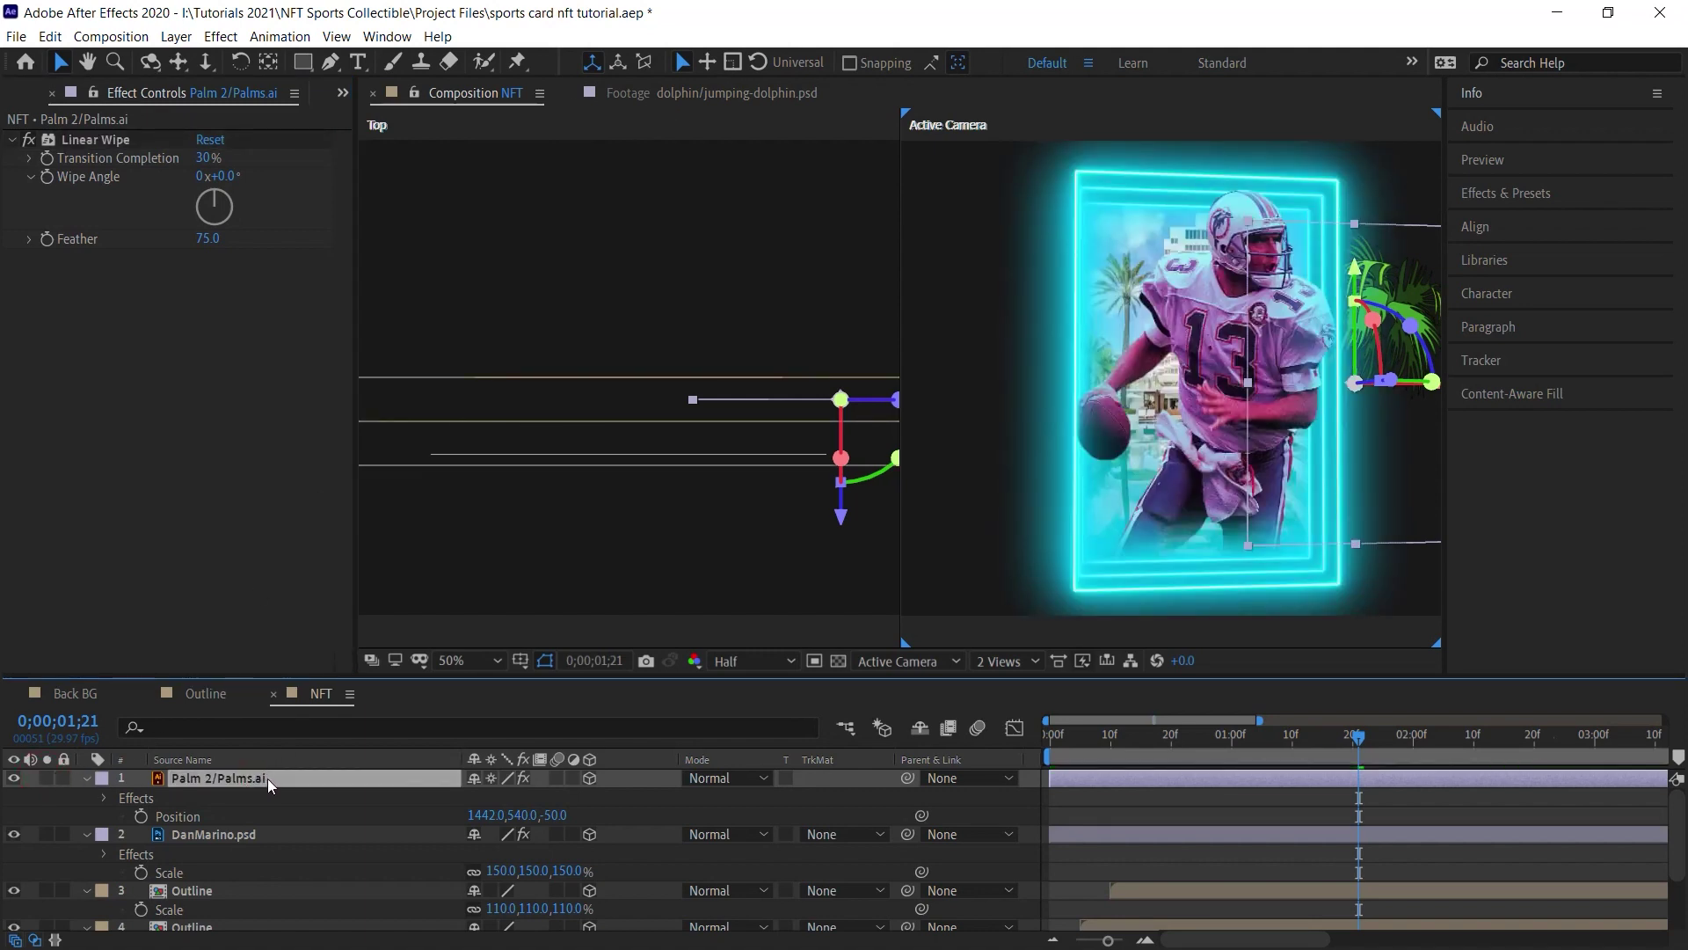
Add the Palm 1 palm tree from the project assets to the composition.
key("ctrl+d")
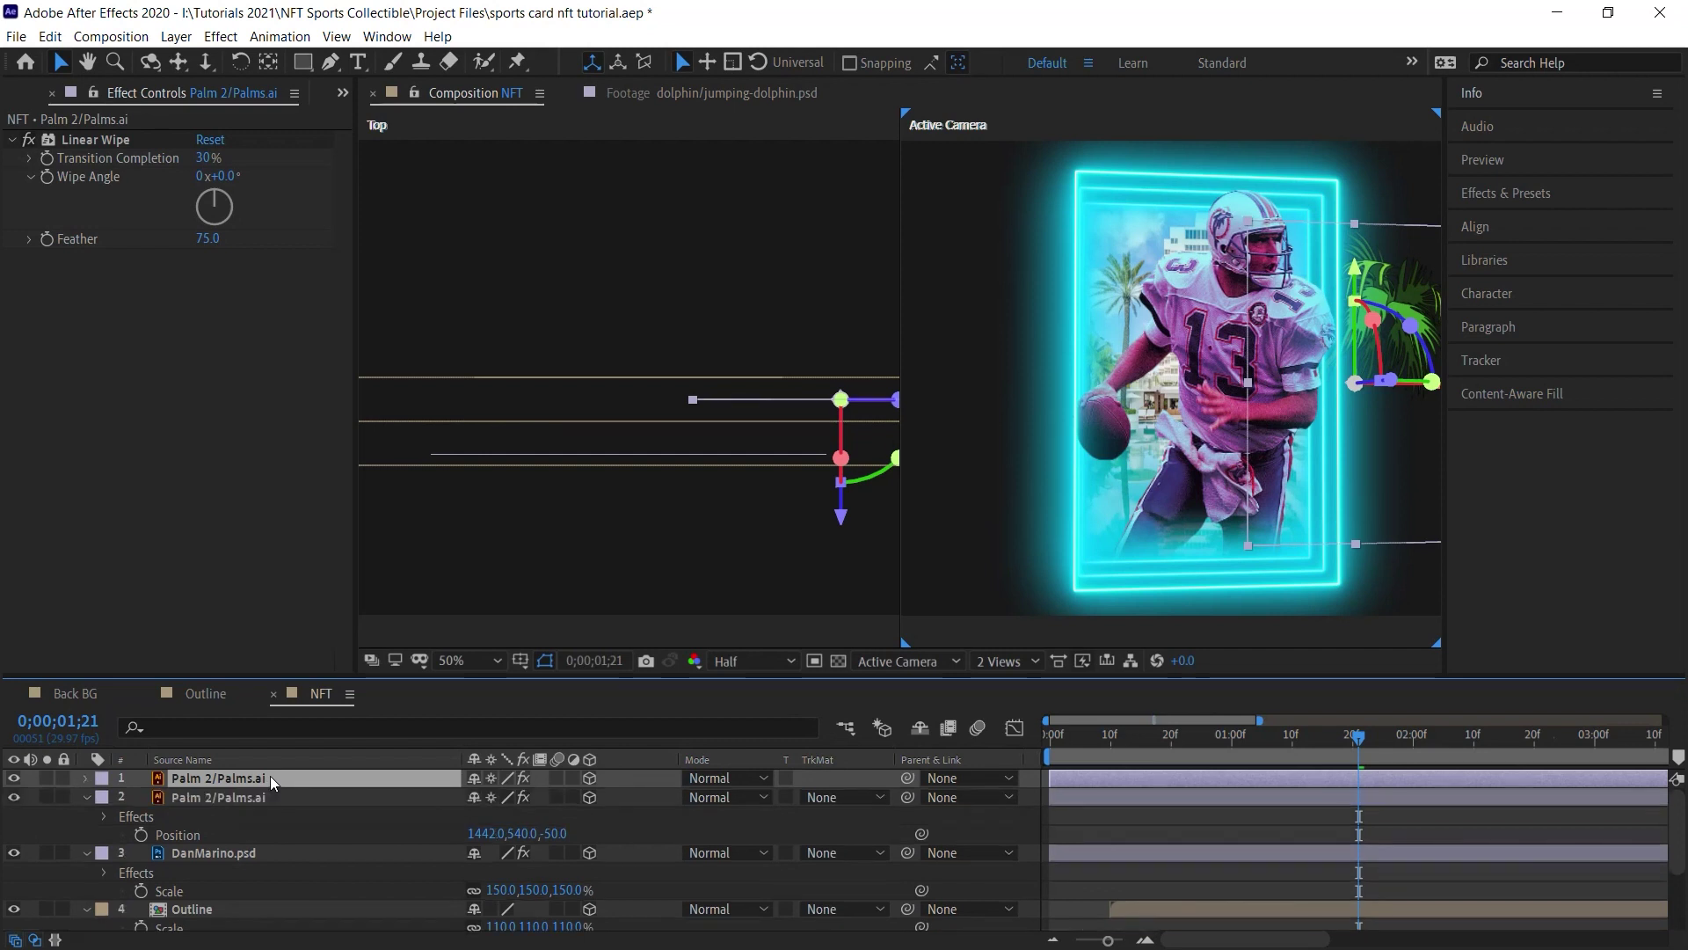
left_click(344, 94)
left_click(379, 111)
left_click(149, 440)
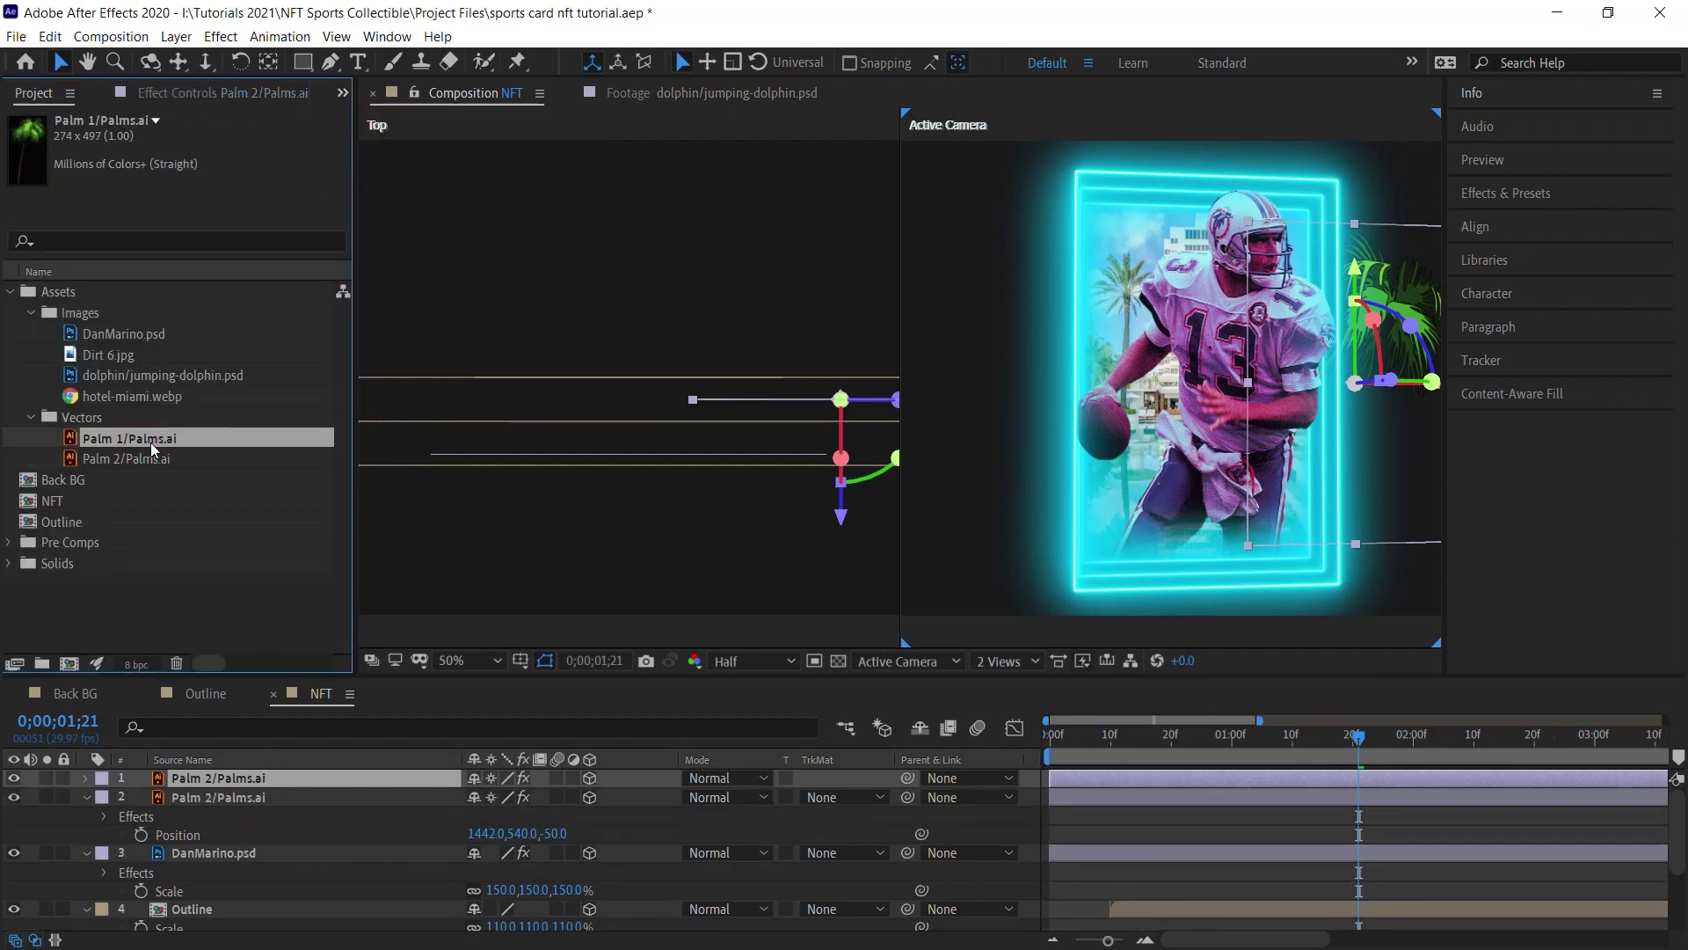
double_click(151, 439)
left_click(569, 93)
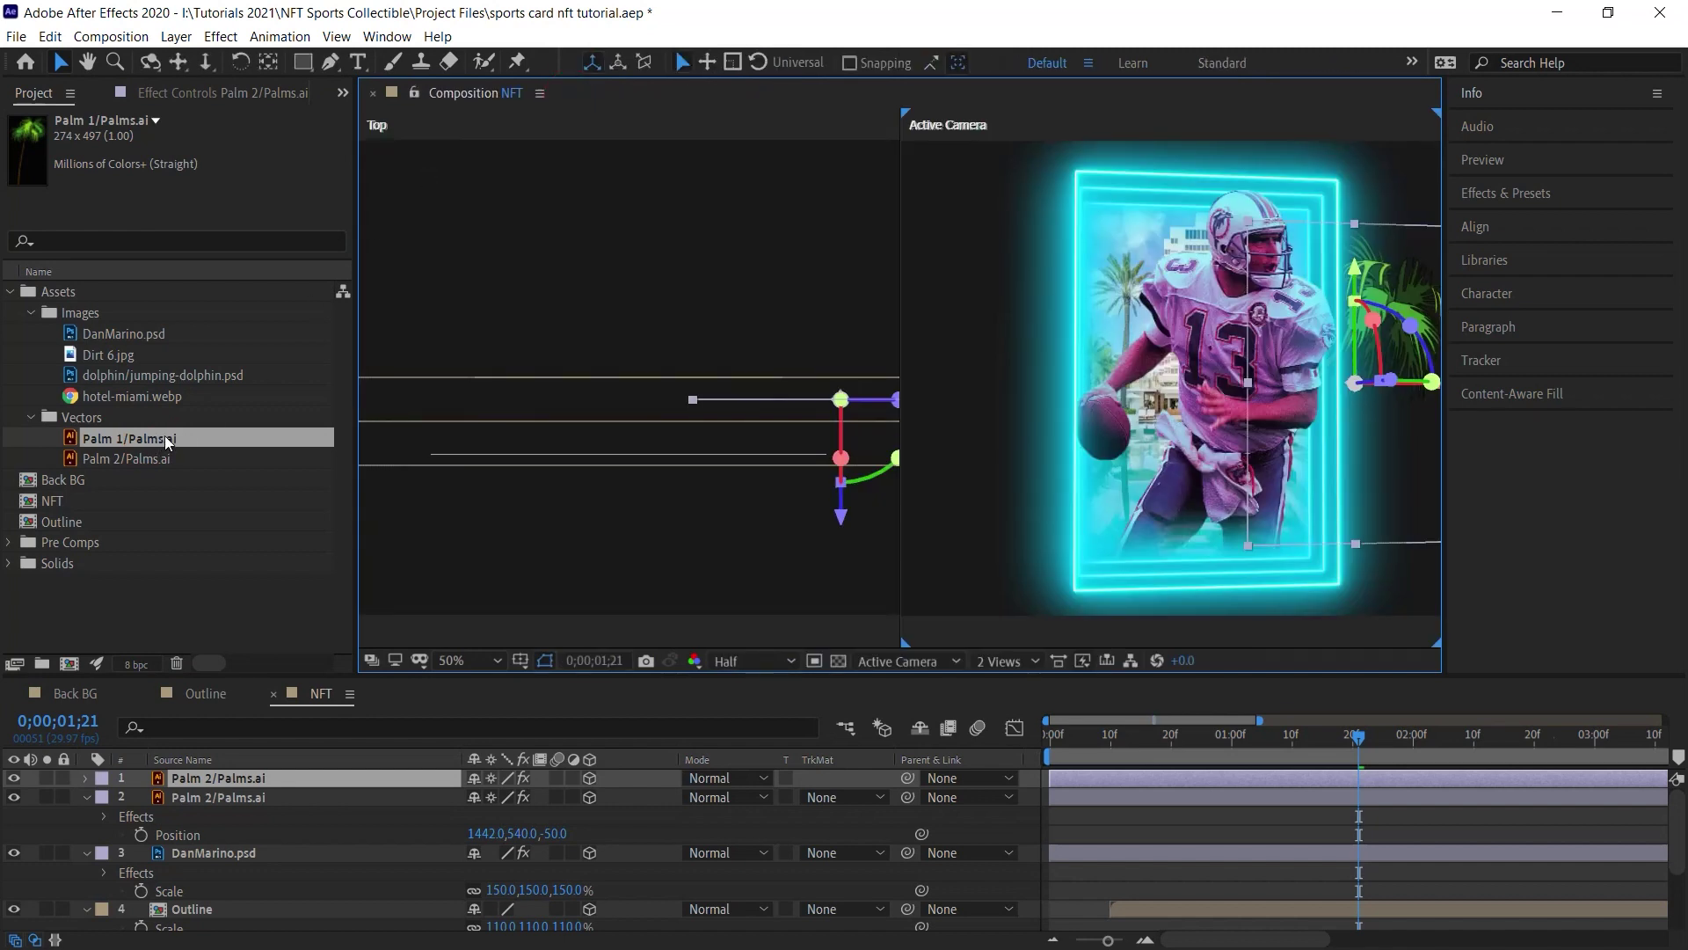
left_click_drag(169, 439, 244, 776)
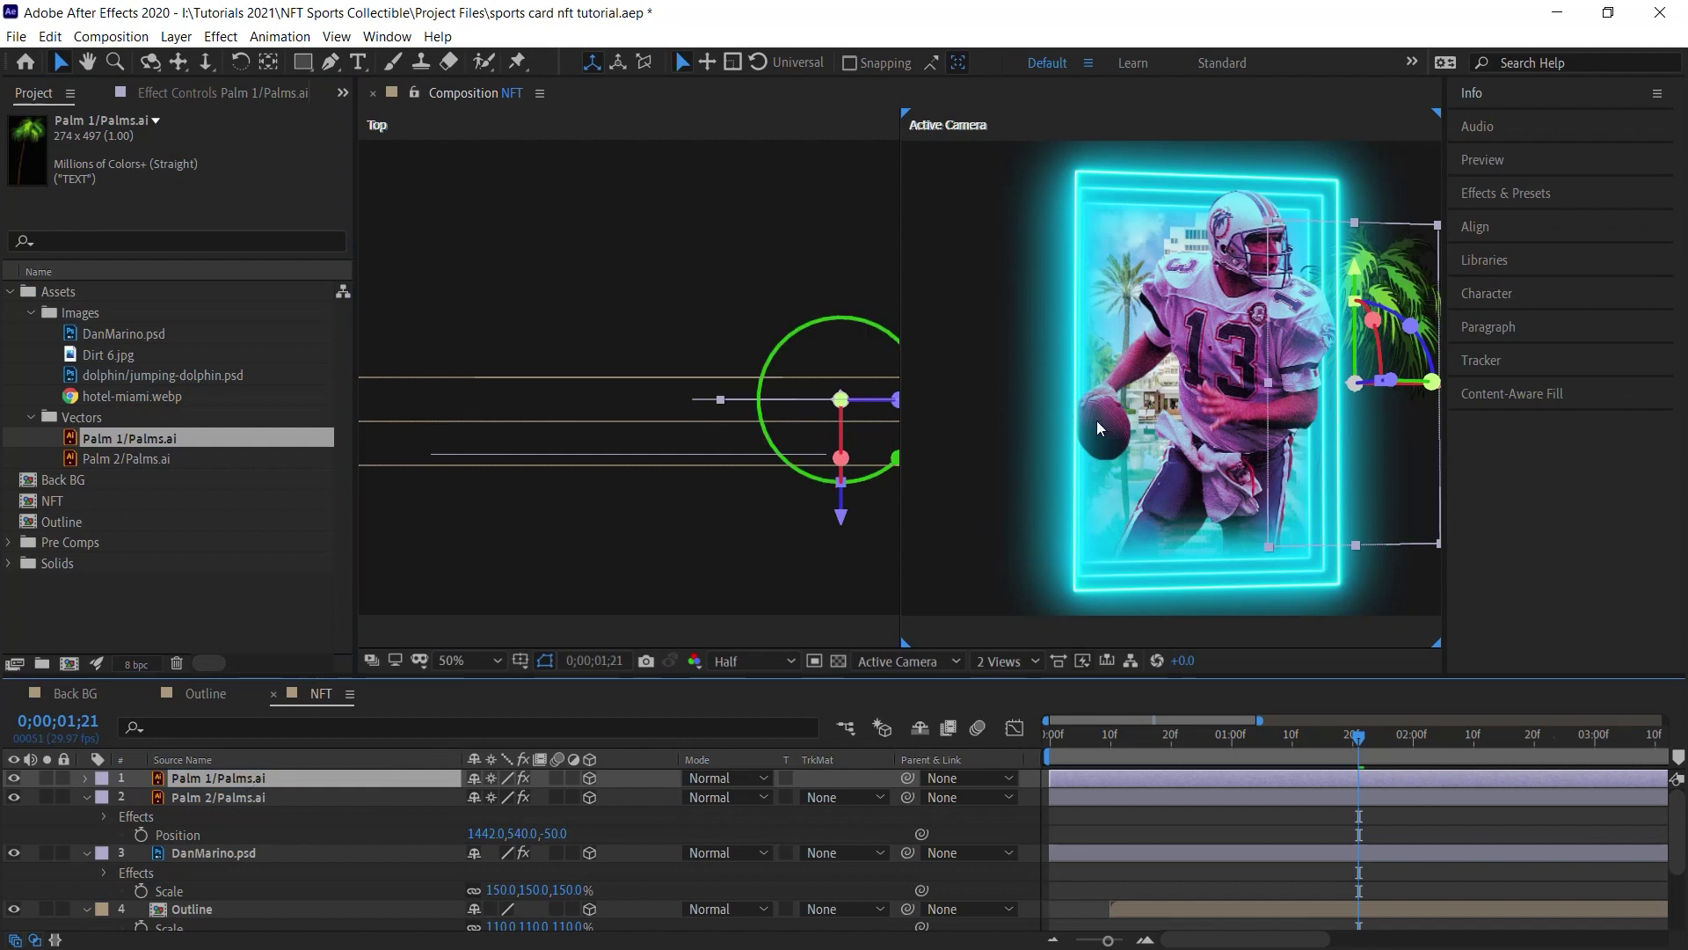
Shift Palm 1 left, set its Z position to -150 and lower it.
left_click(792, 413)
left_click_drag(817, 408, 611, 411)
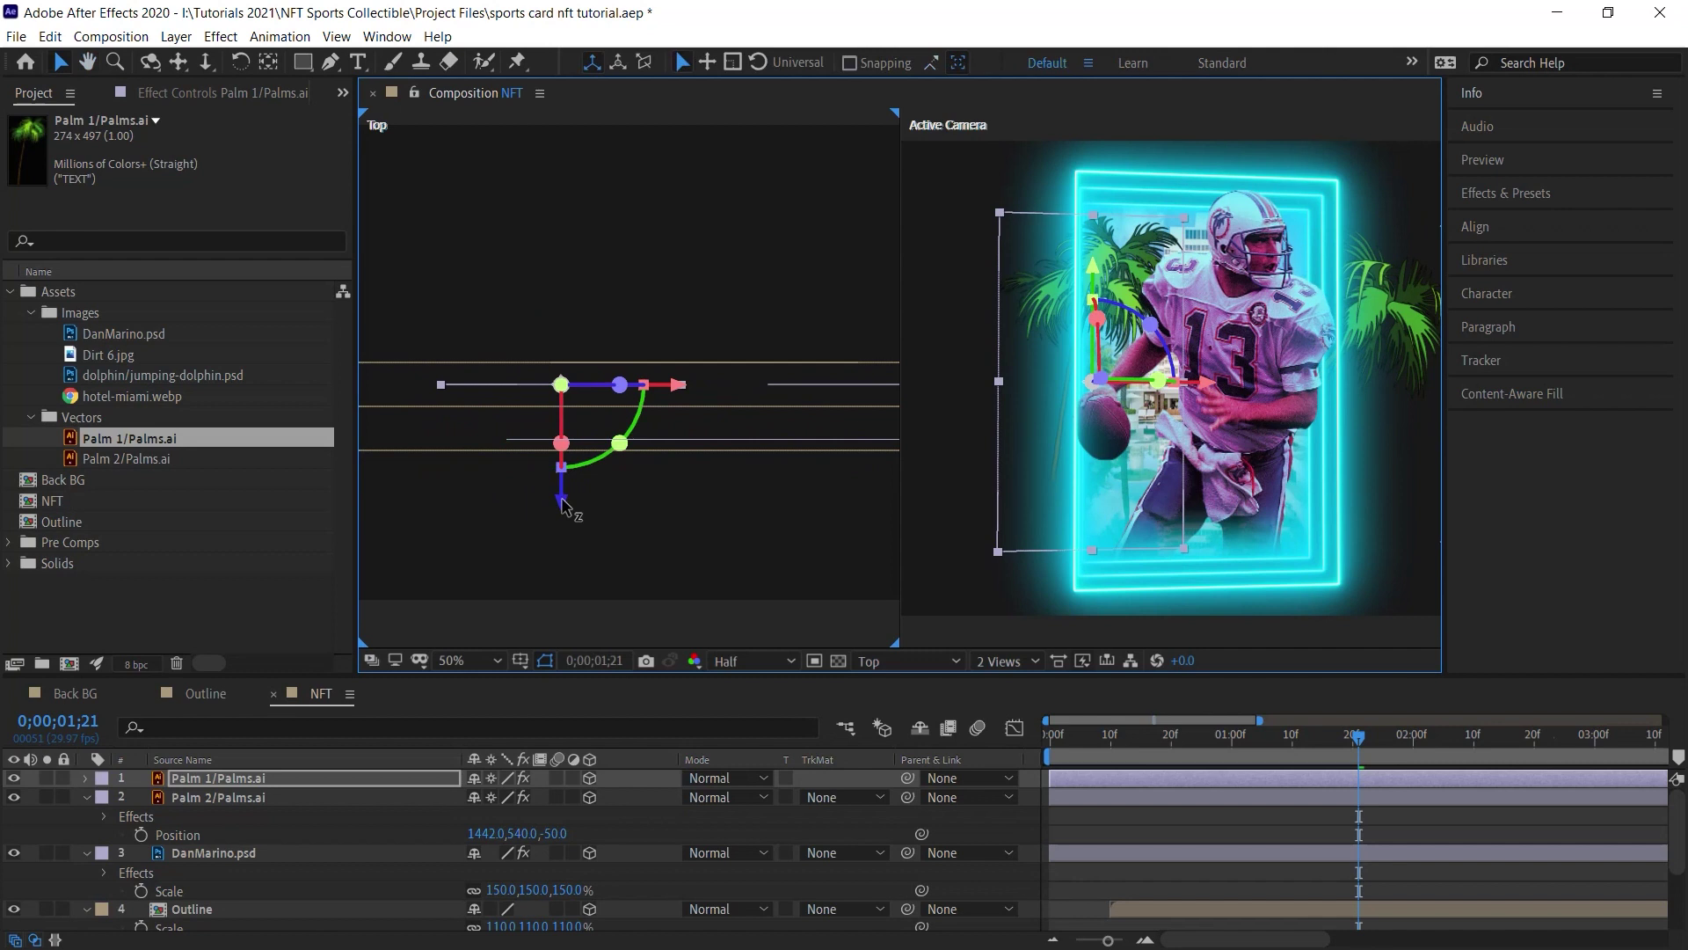
left_click_drag(561, 503, 561, 545)
key("p")
left_click(554, 795)
type("-150")
key("Return")
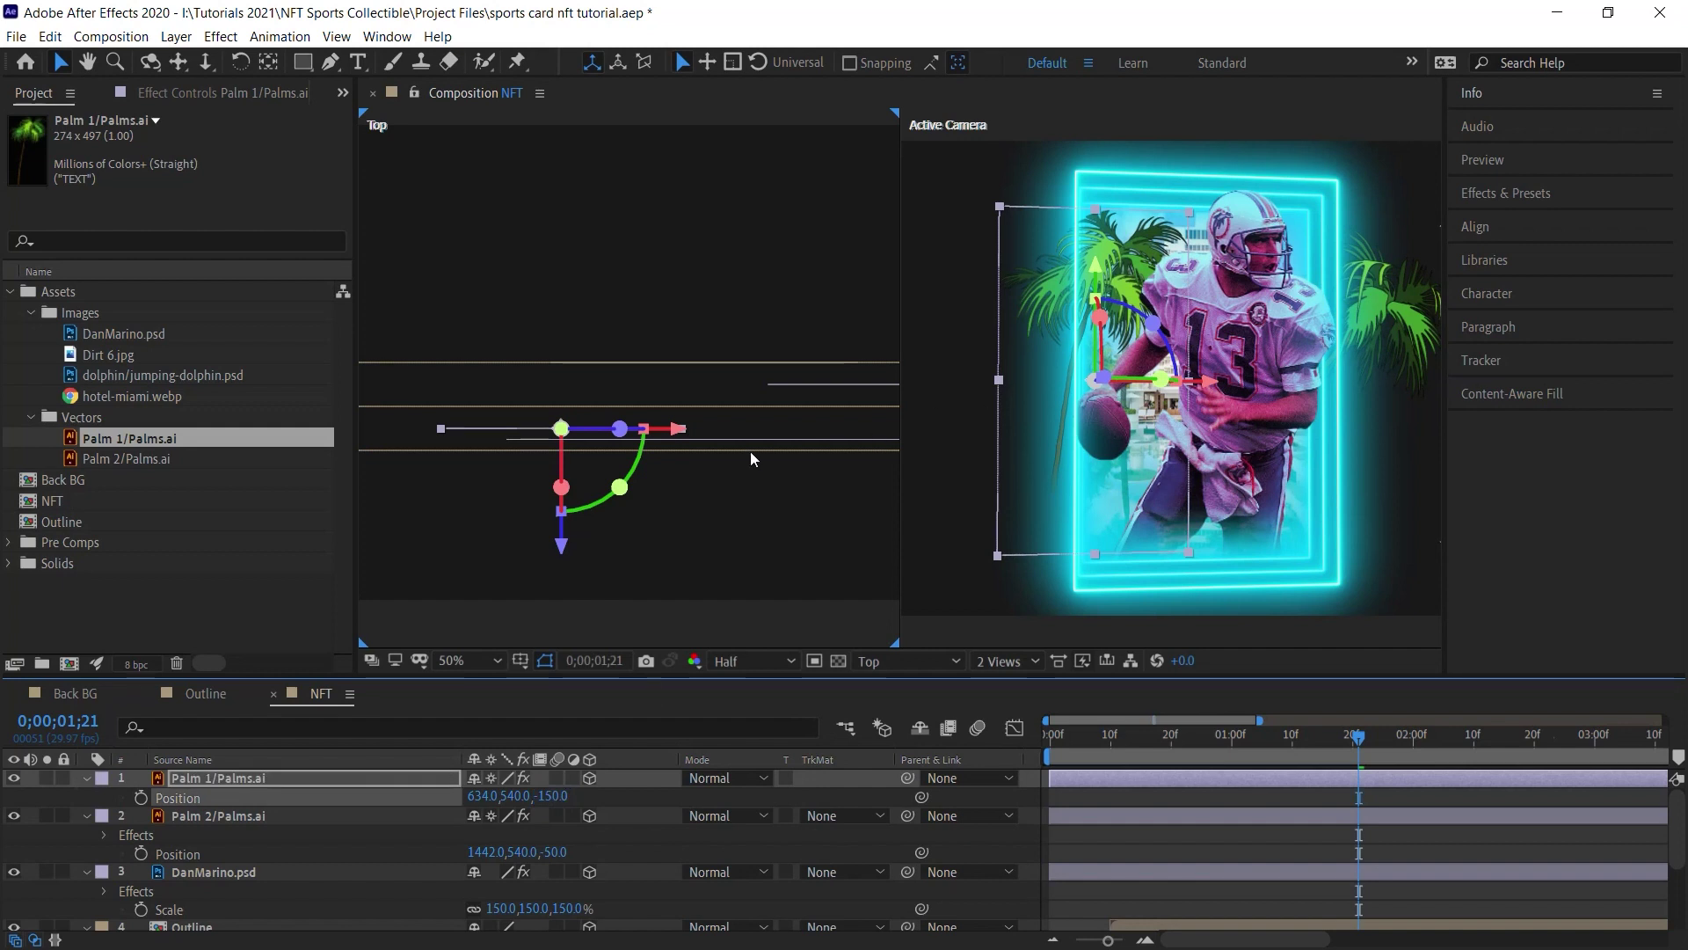
left_click_drag(1096, 269, 1097, 334)
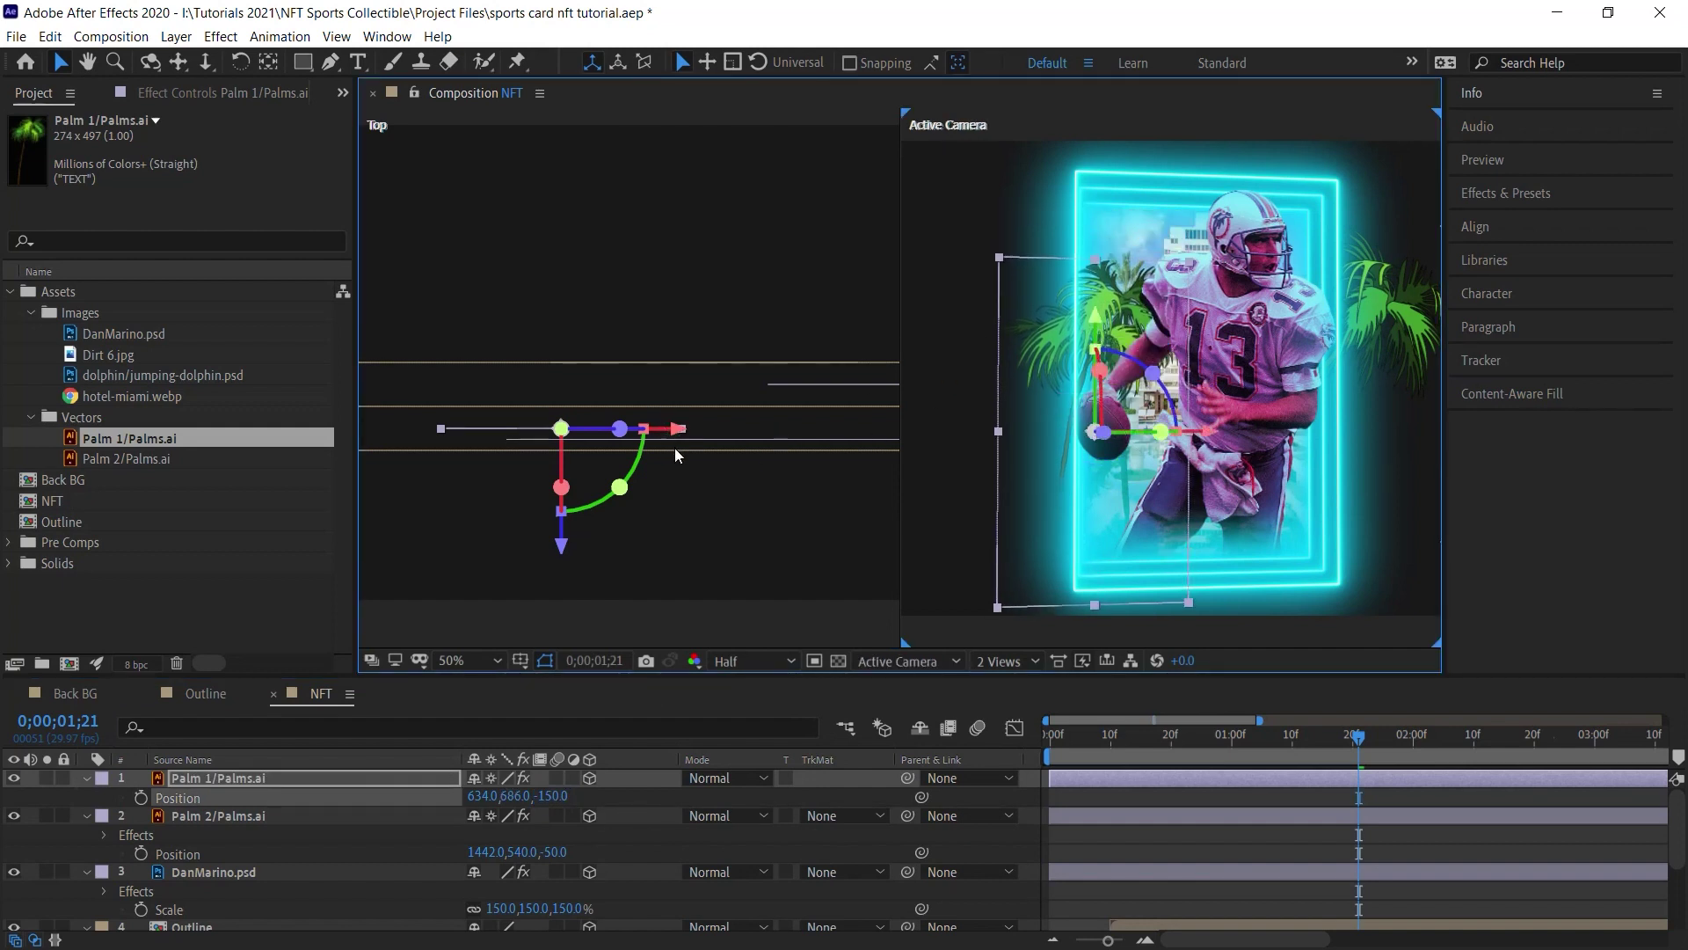
Mirror Palm 1 with a -200% scale and place it on the card's left side.
left_click(298, 779)
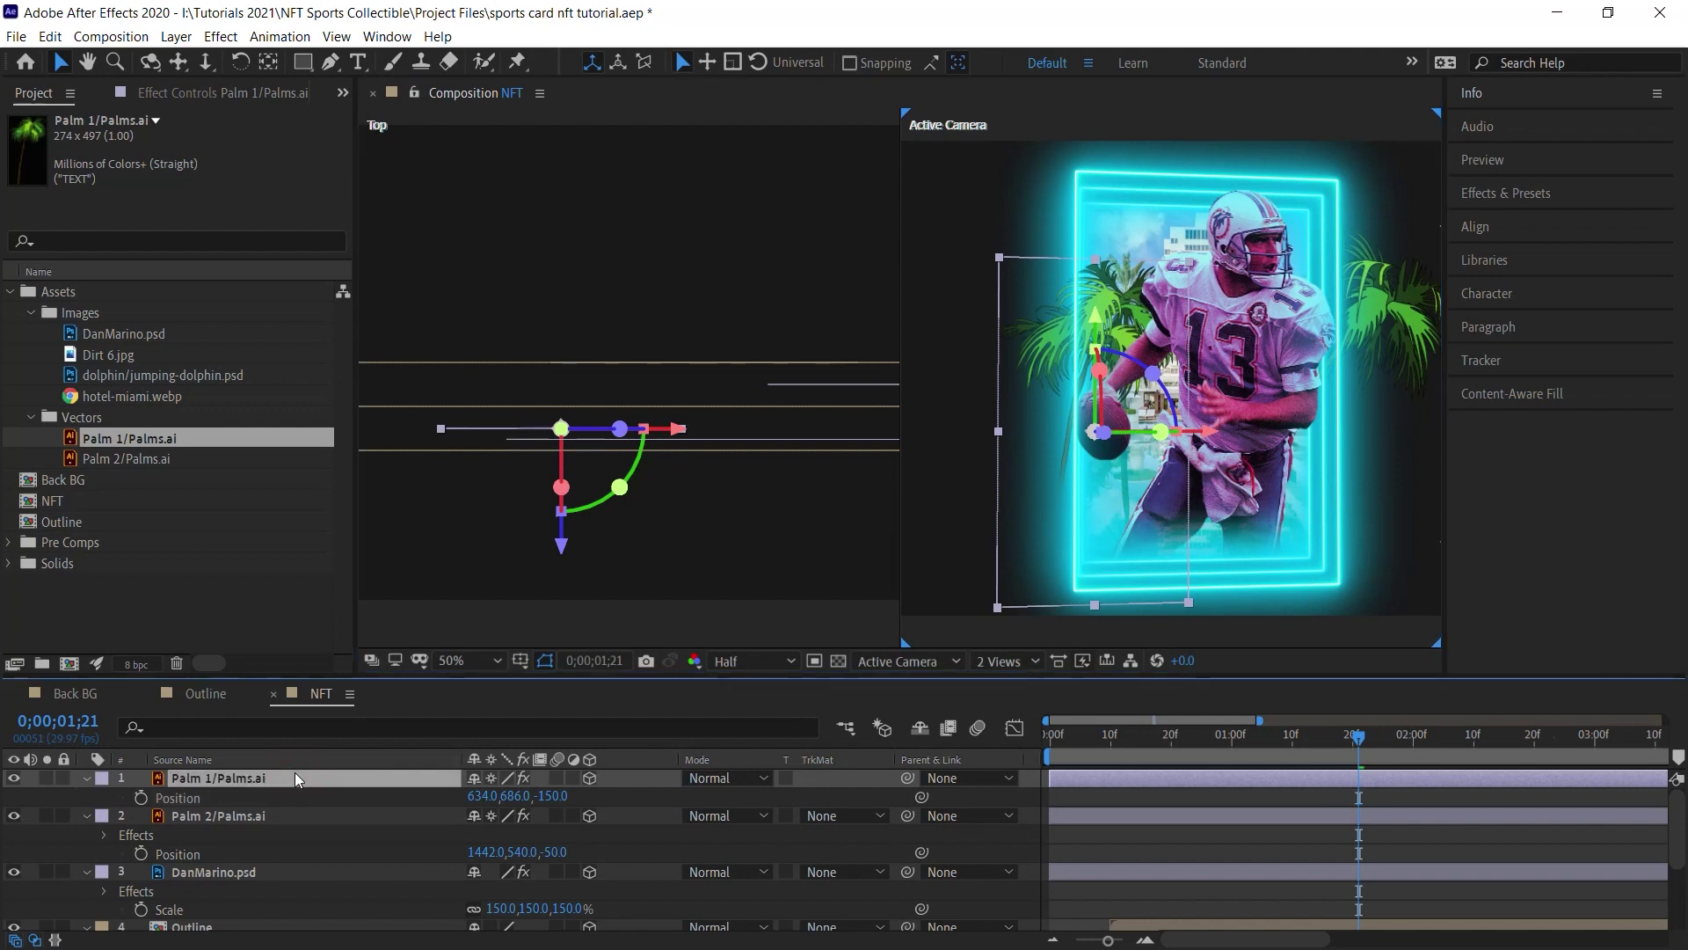
key("s")
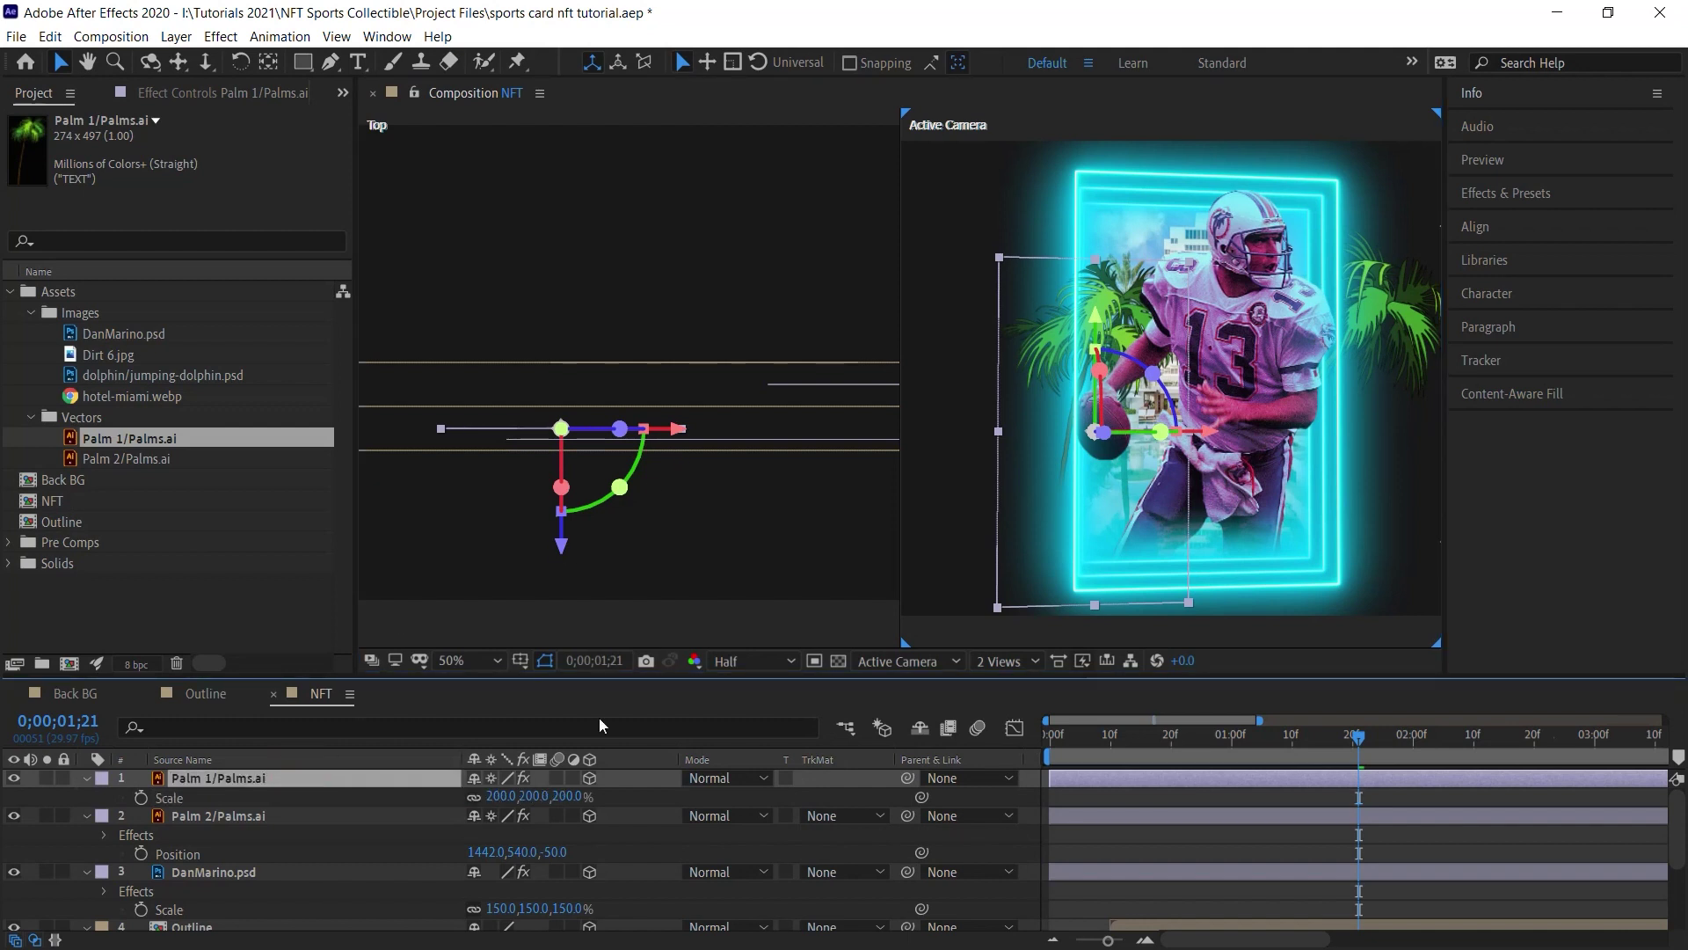
left_click(498, 797)
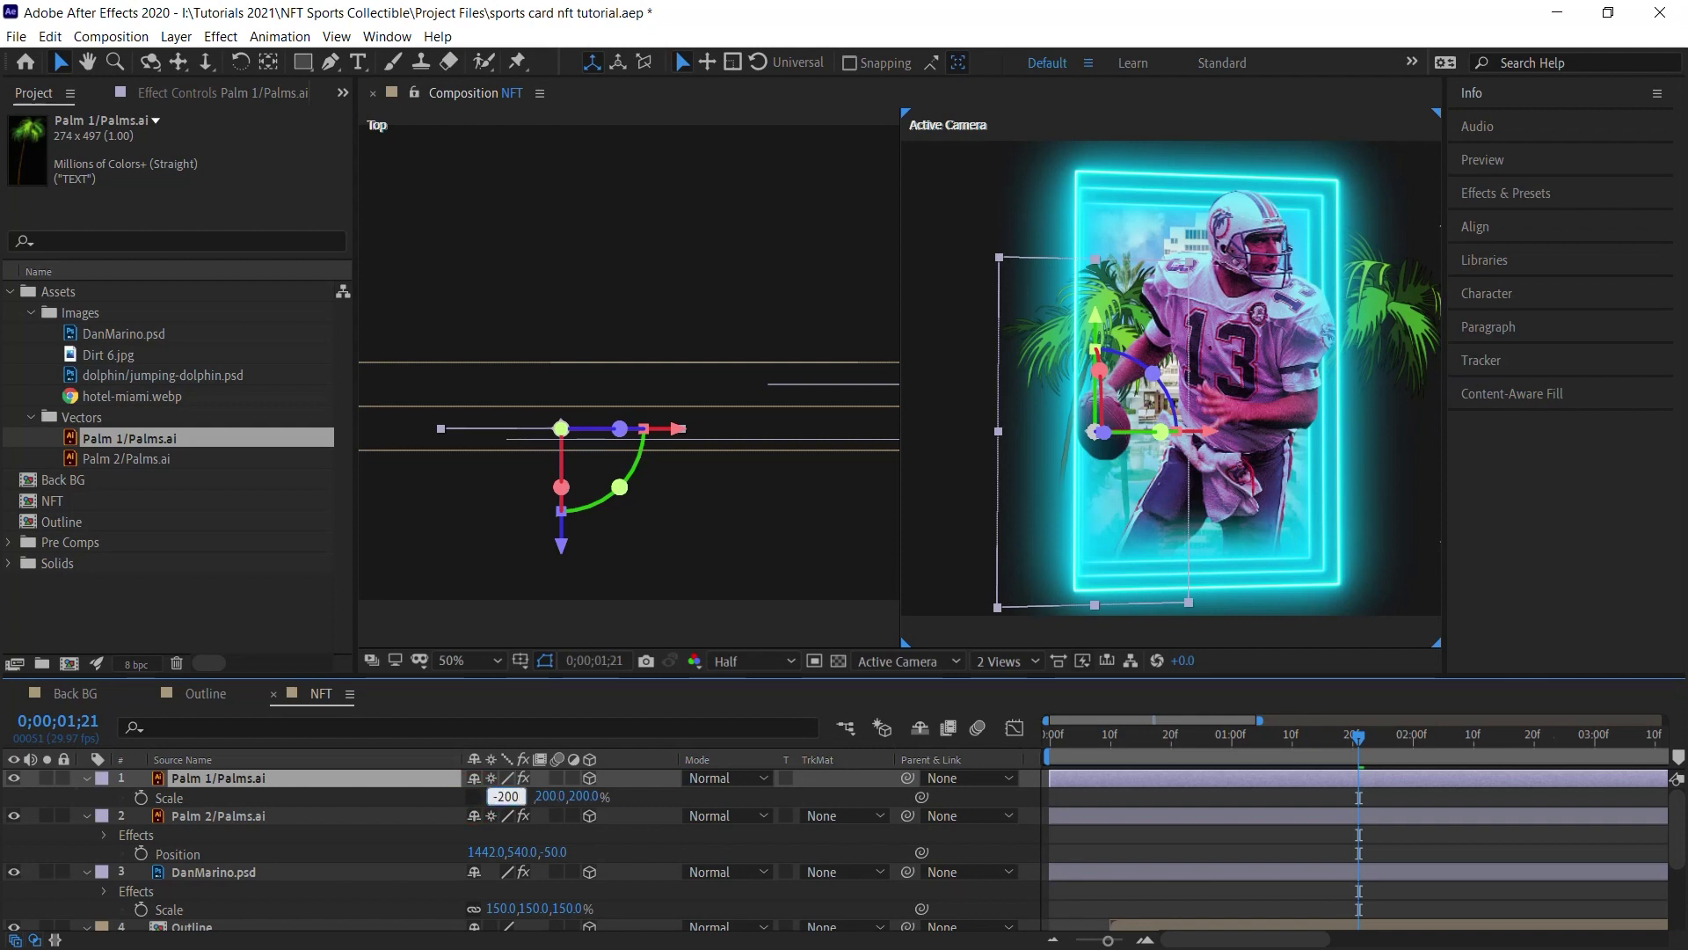
type("-200")
key("Return")
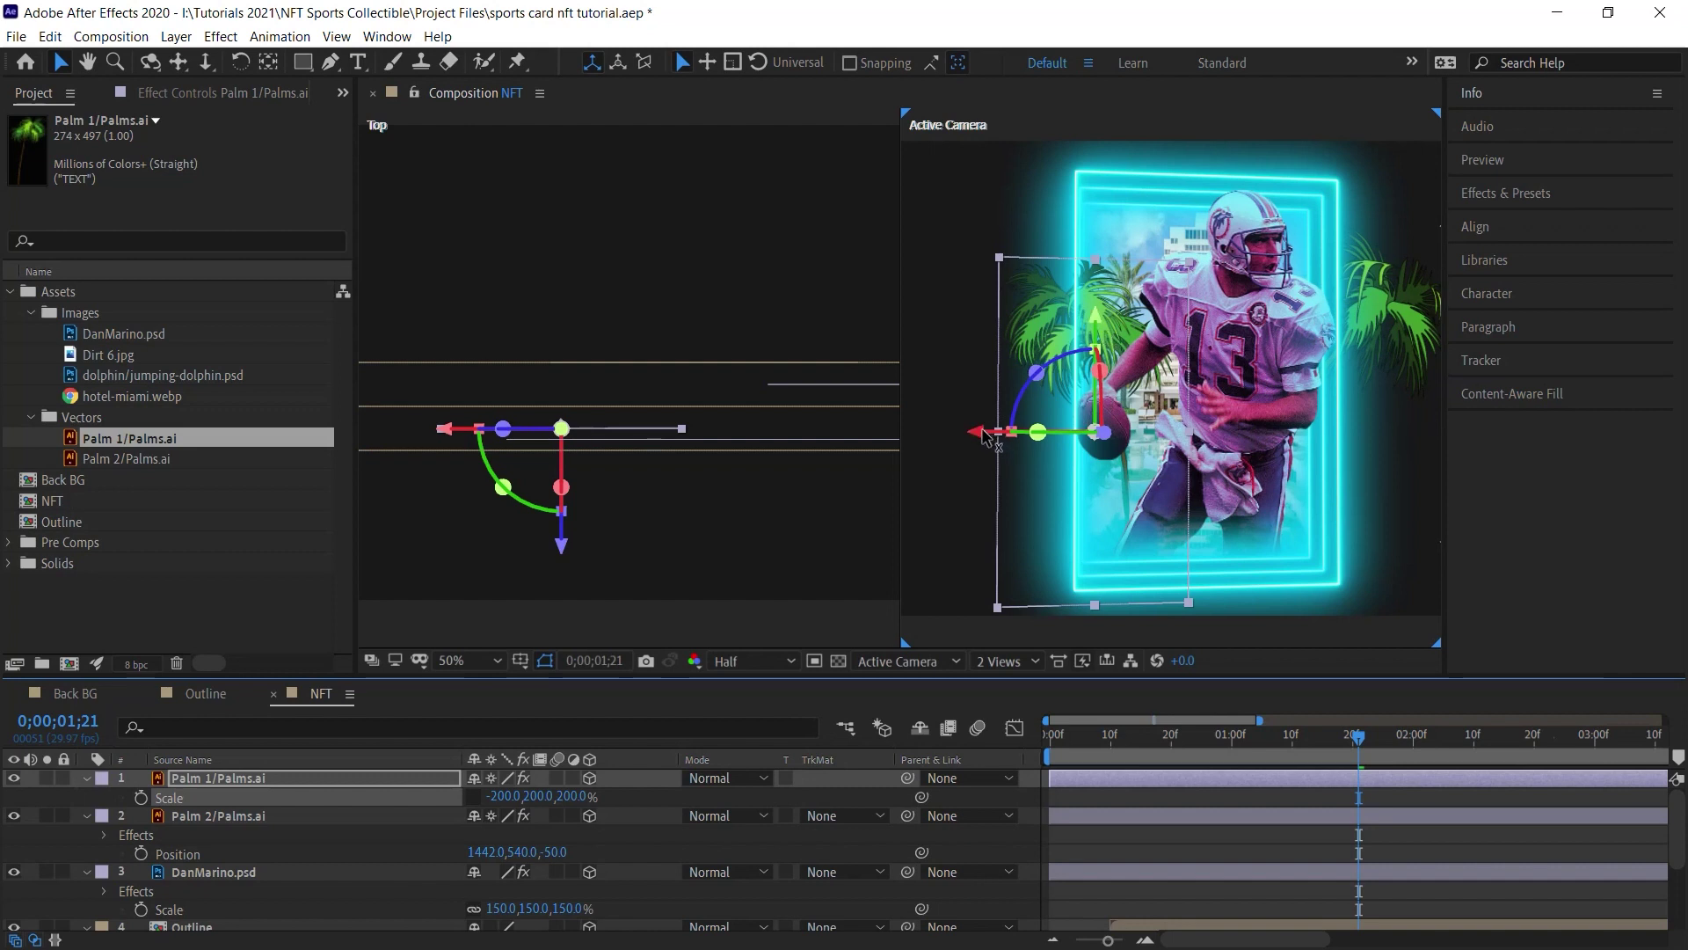
left_click_drag(982, 436, 999, 434)
left_click_drag(1108, 309, 1111, 312)
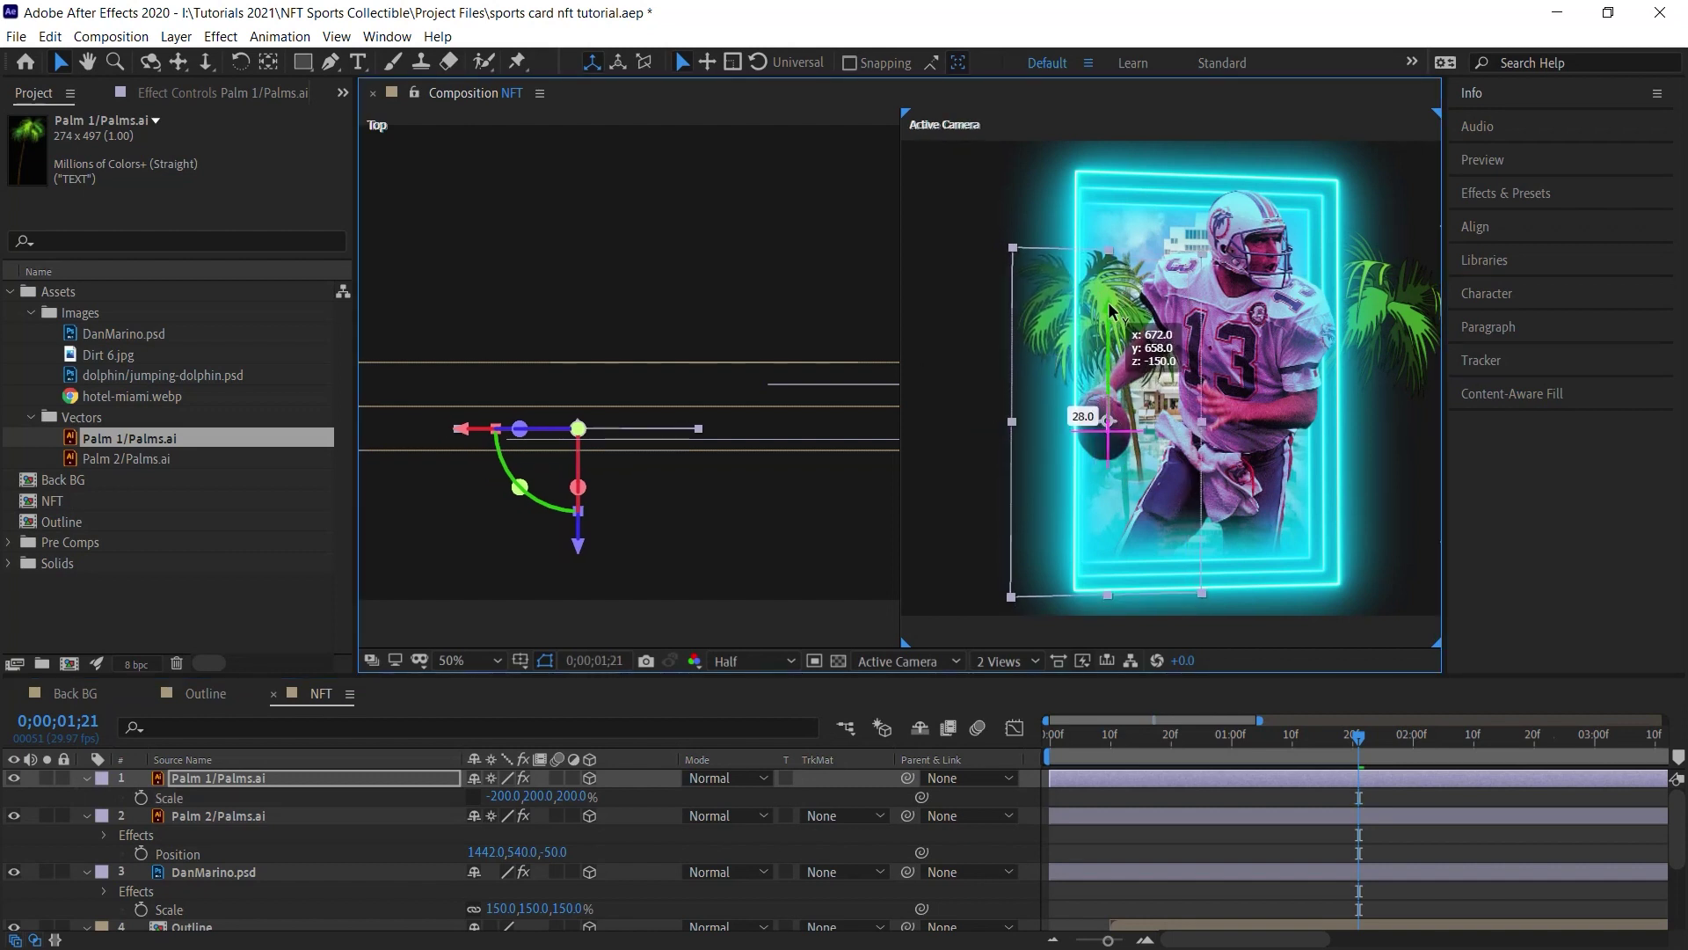
Tilt Palm 1 to a Z Rotation of -5° and check it soloed.
left_click(519, 779)
key("r")
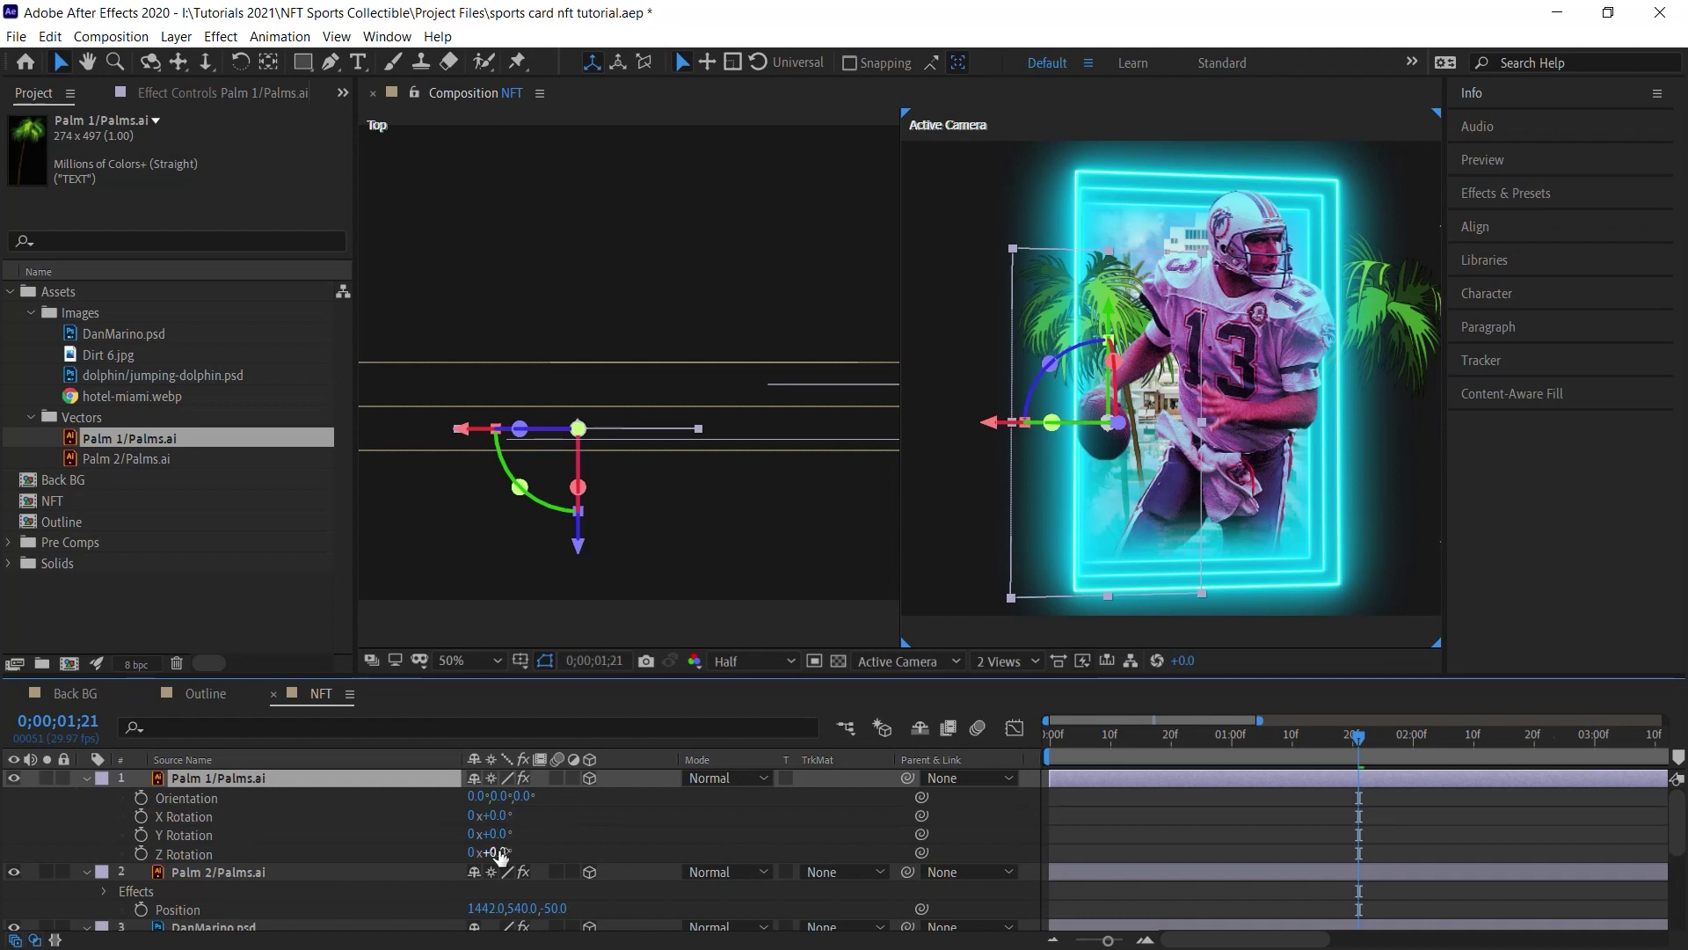
left_click_drag(496, 851, 494, 852)
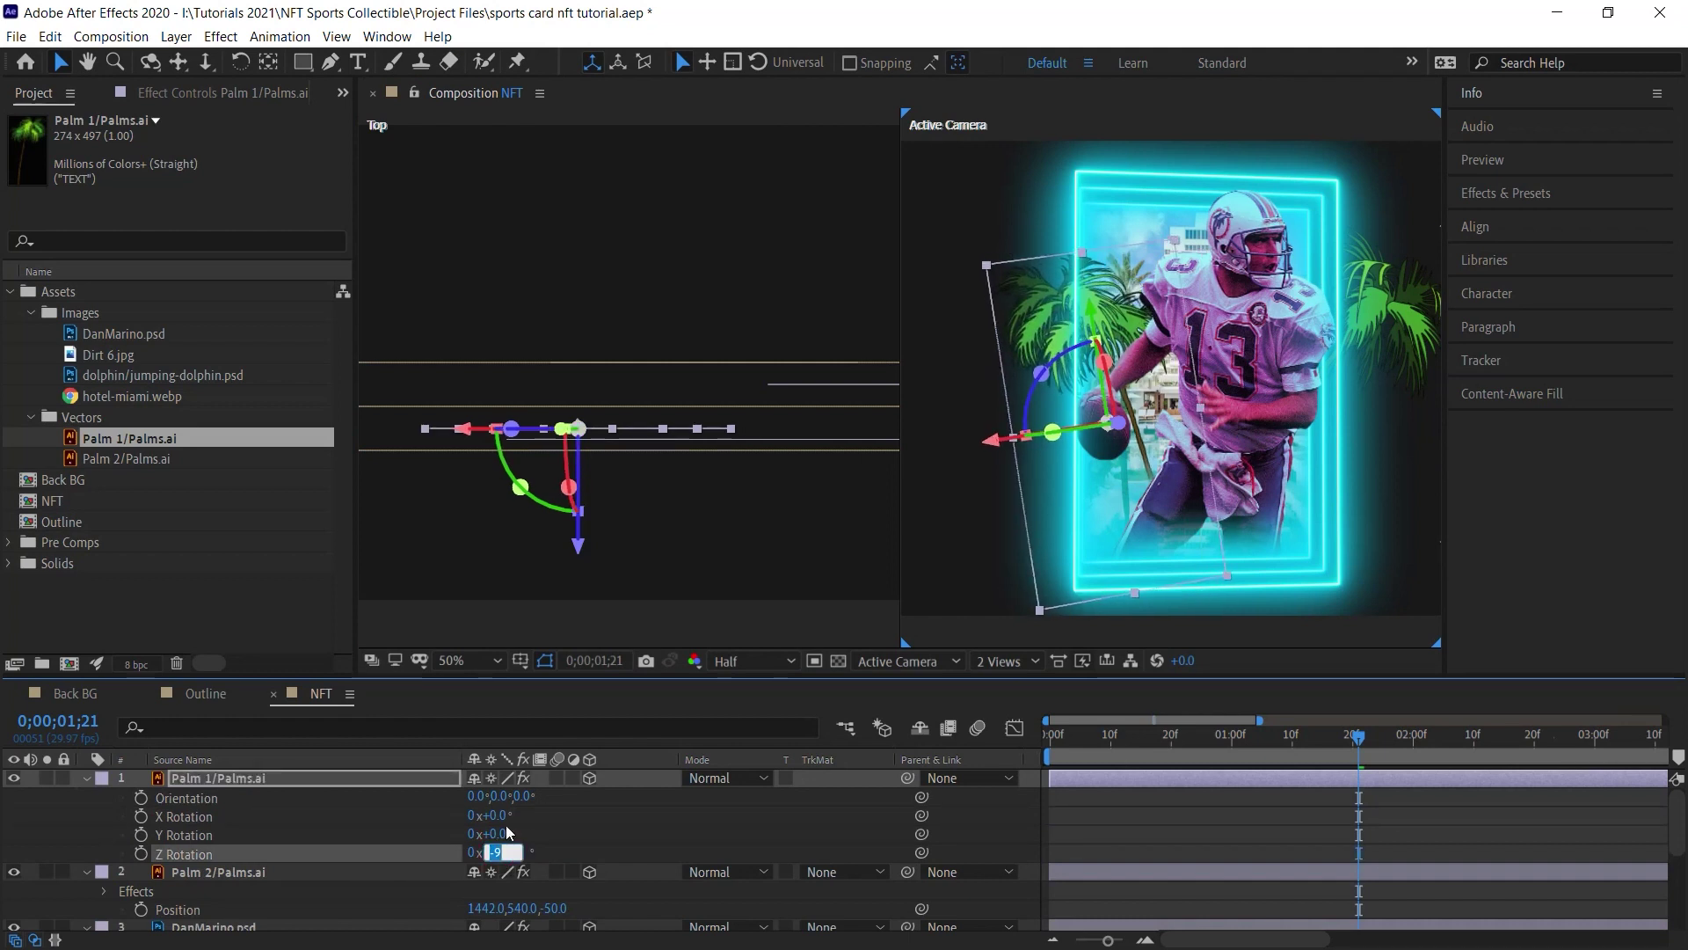
key("Return")
left_click_drag(1255, 406, 1225, 405)
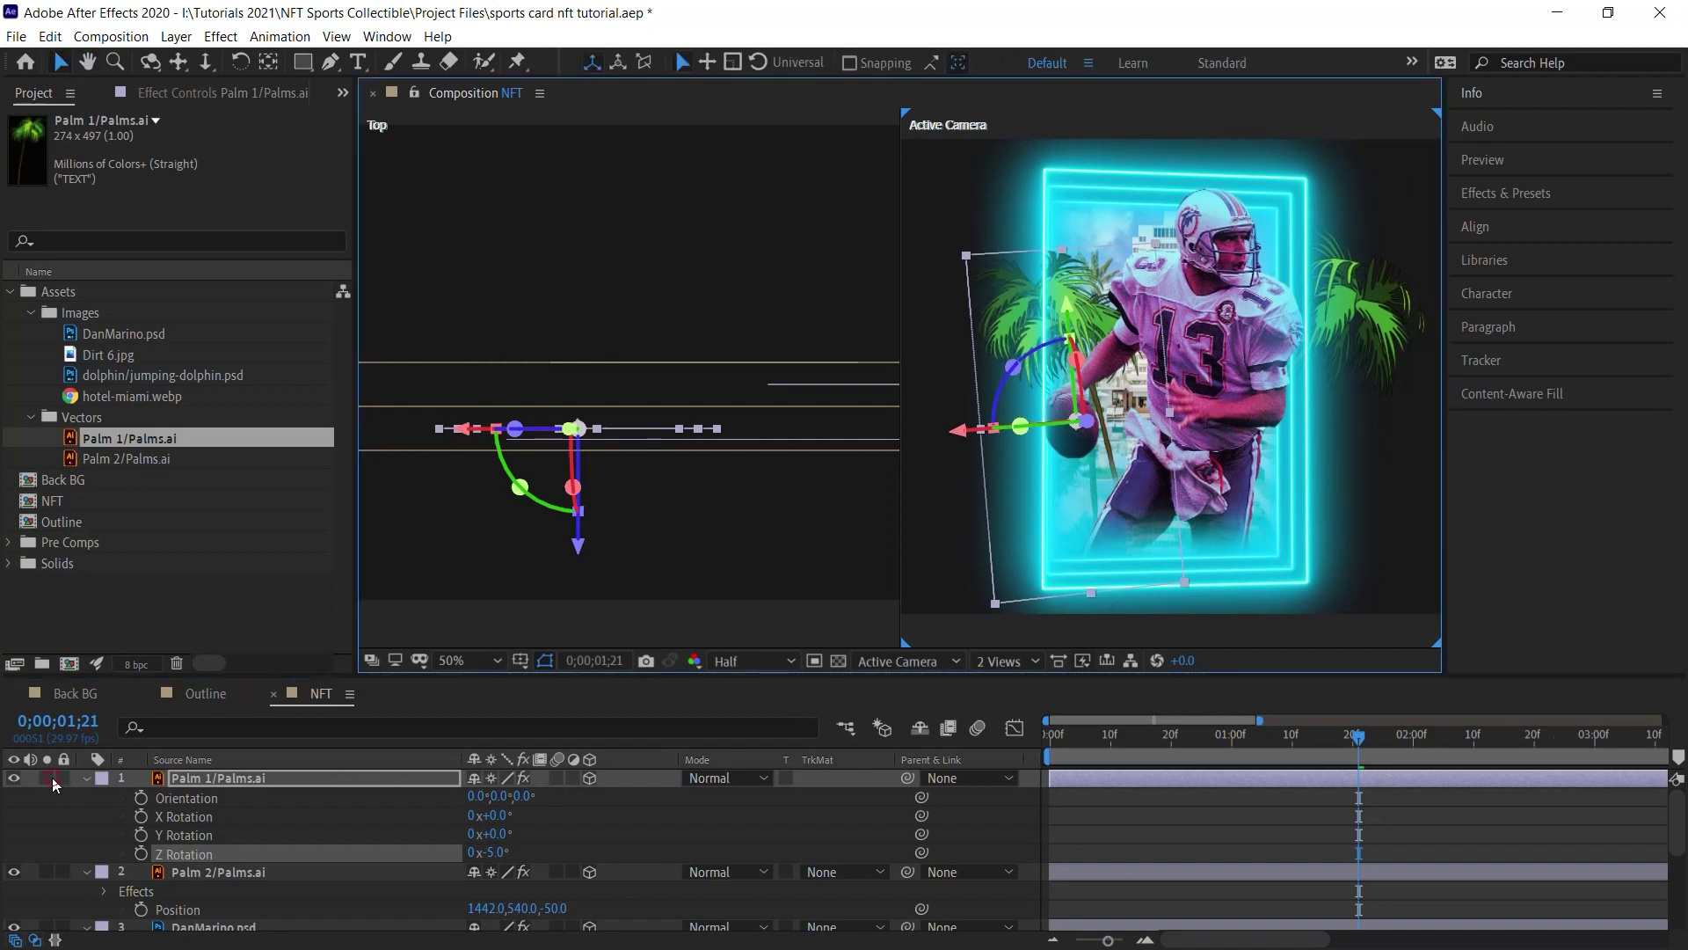
left_click(51, 778)
left_click(50, 778)
left_click(1121, 382)
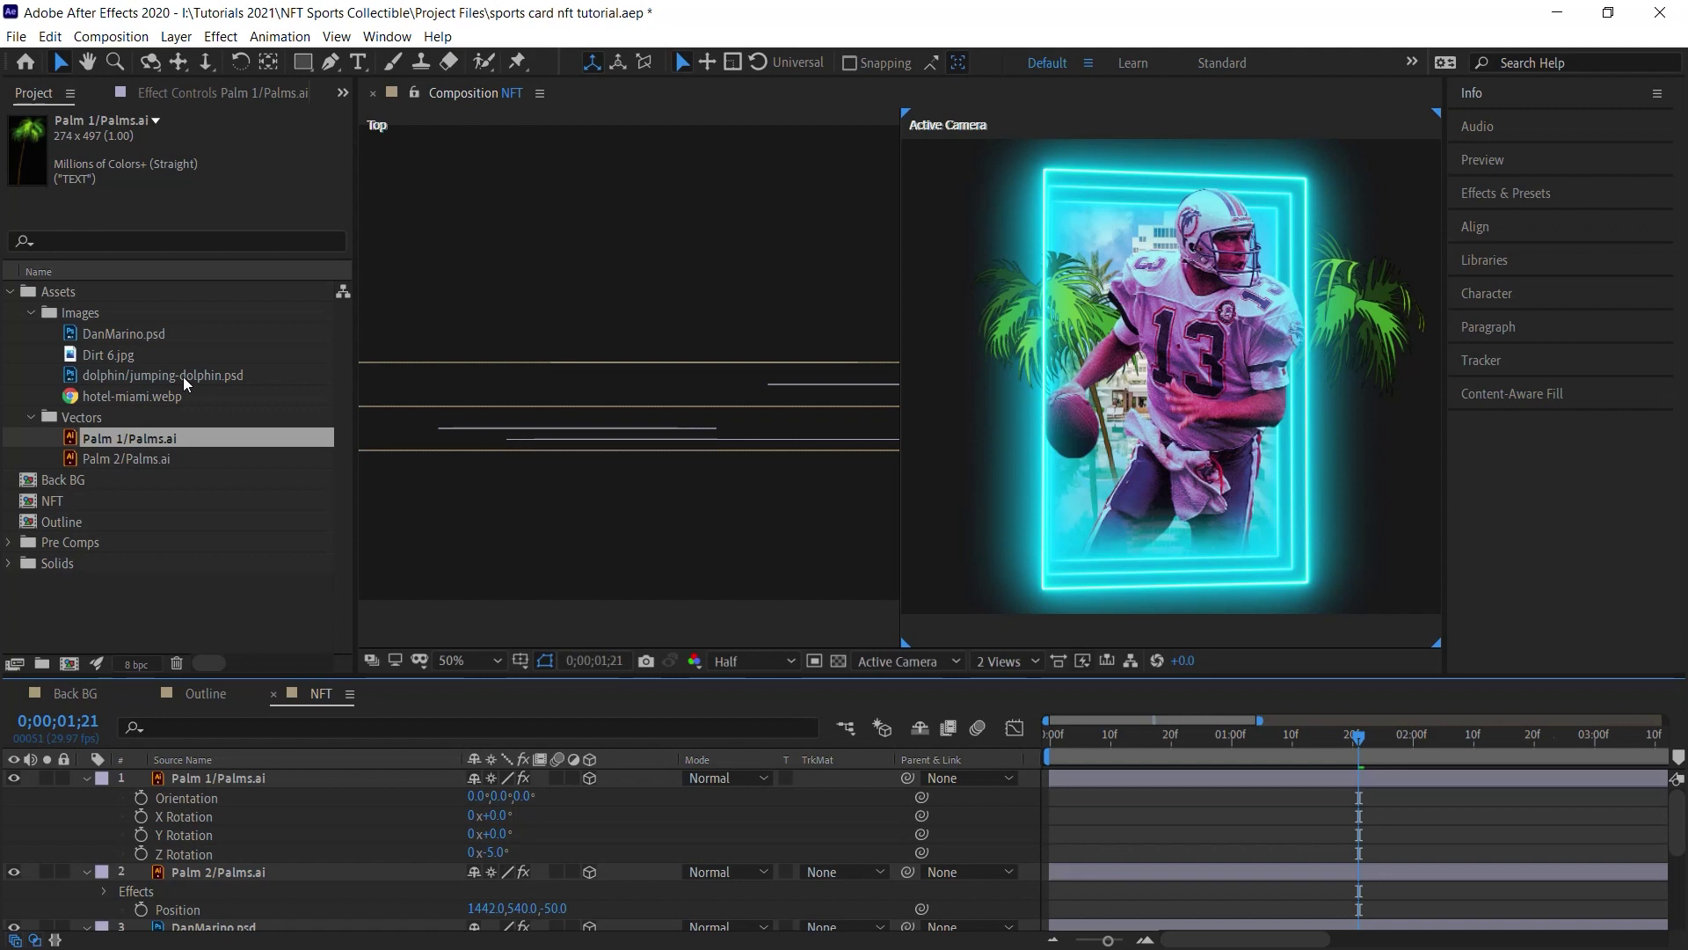
Add jumping-dolphin.psd to the NFT composition as a 3D layer.
left_click_drag(186, 375, 176, 773)
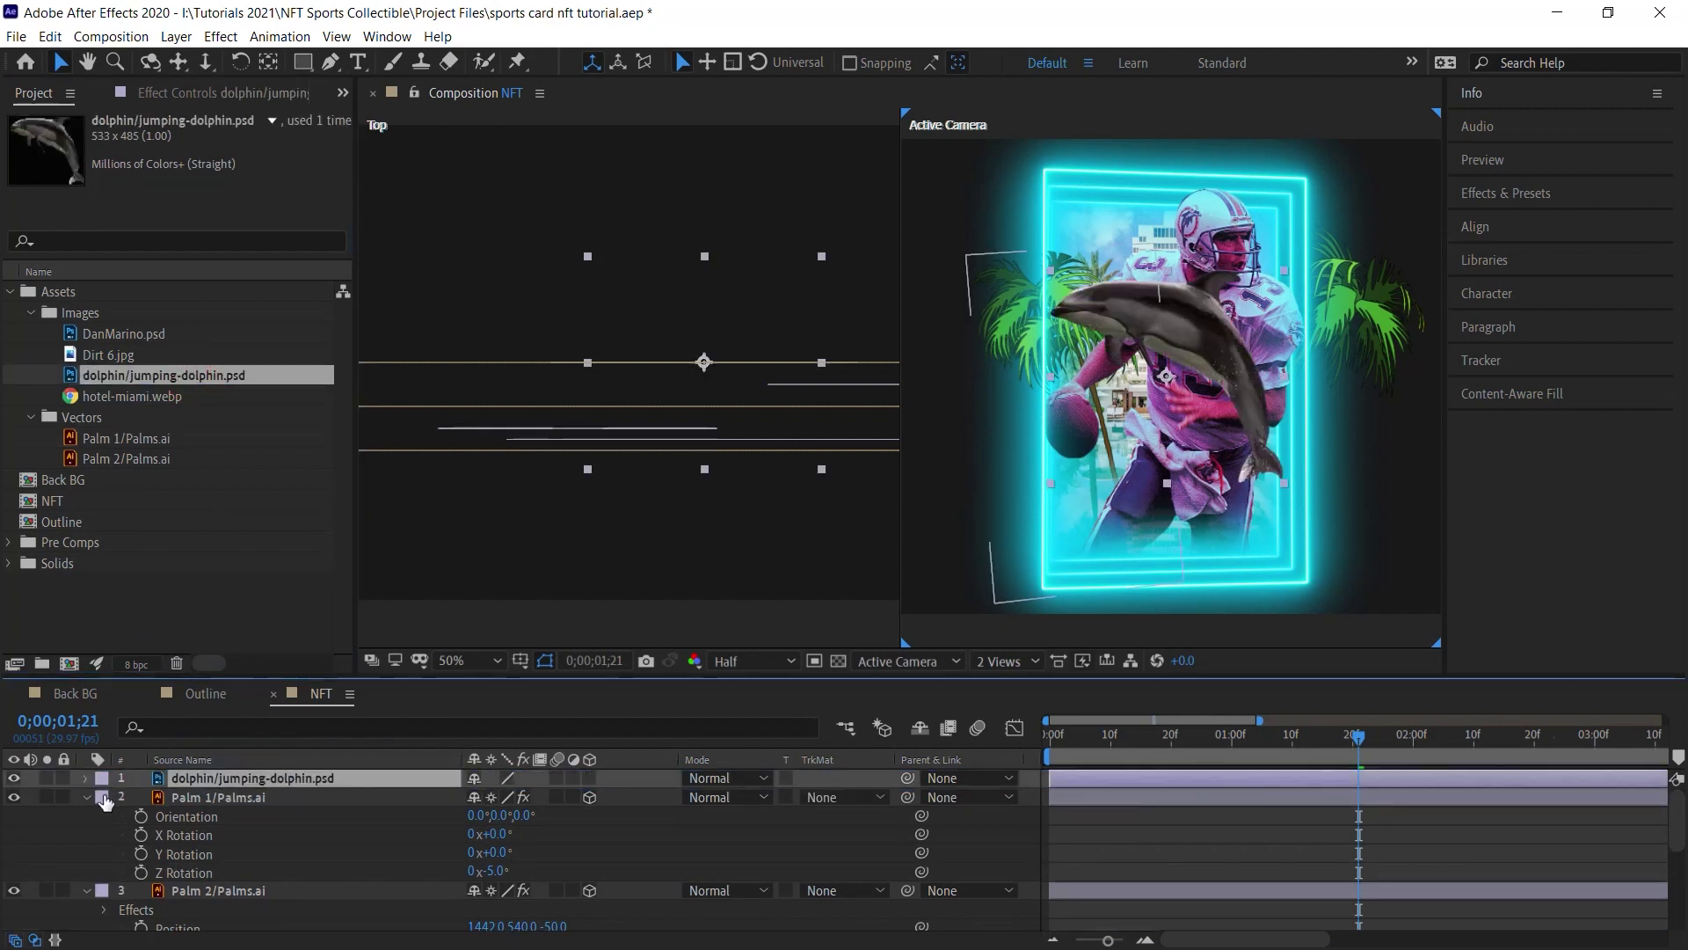
left_click(88, 796)
left_click(88, 816)
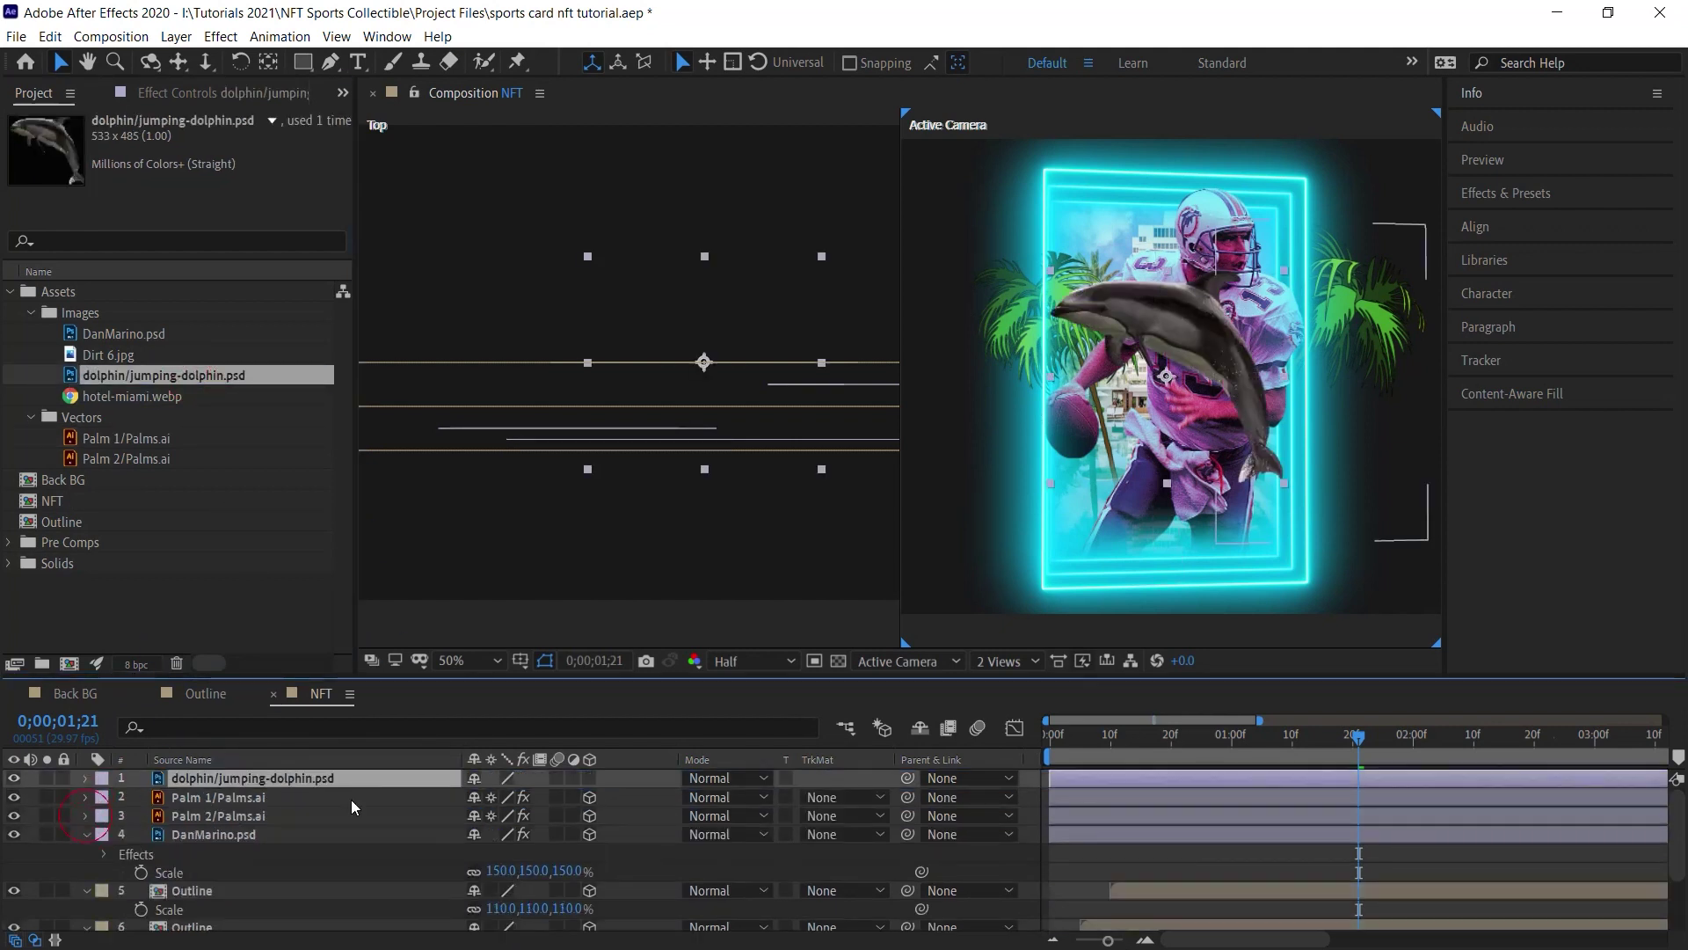
left_click(589, 778)
left_click_drag(706, 484, 714, 562)
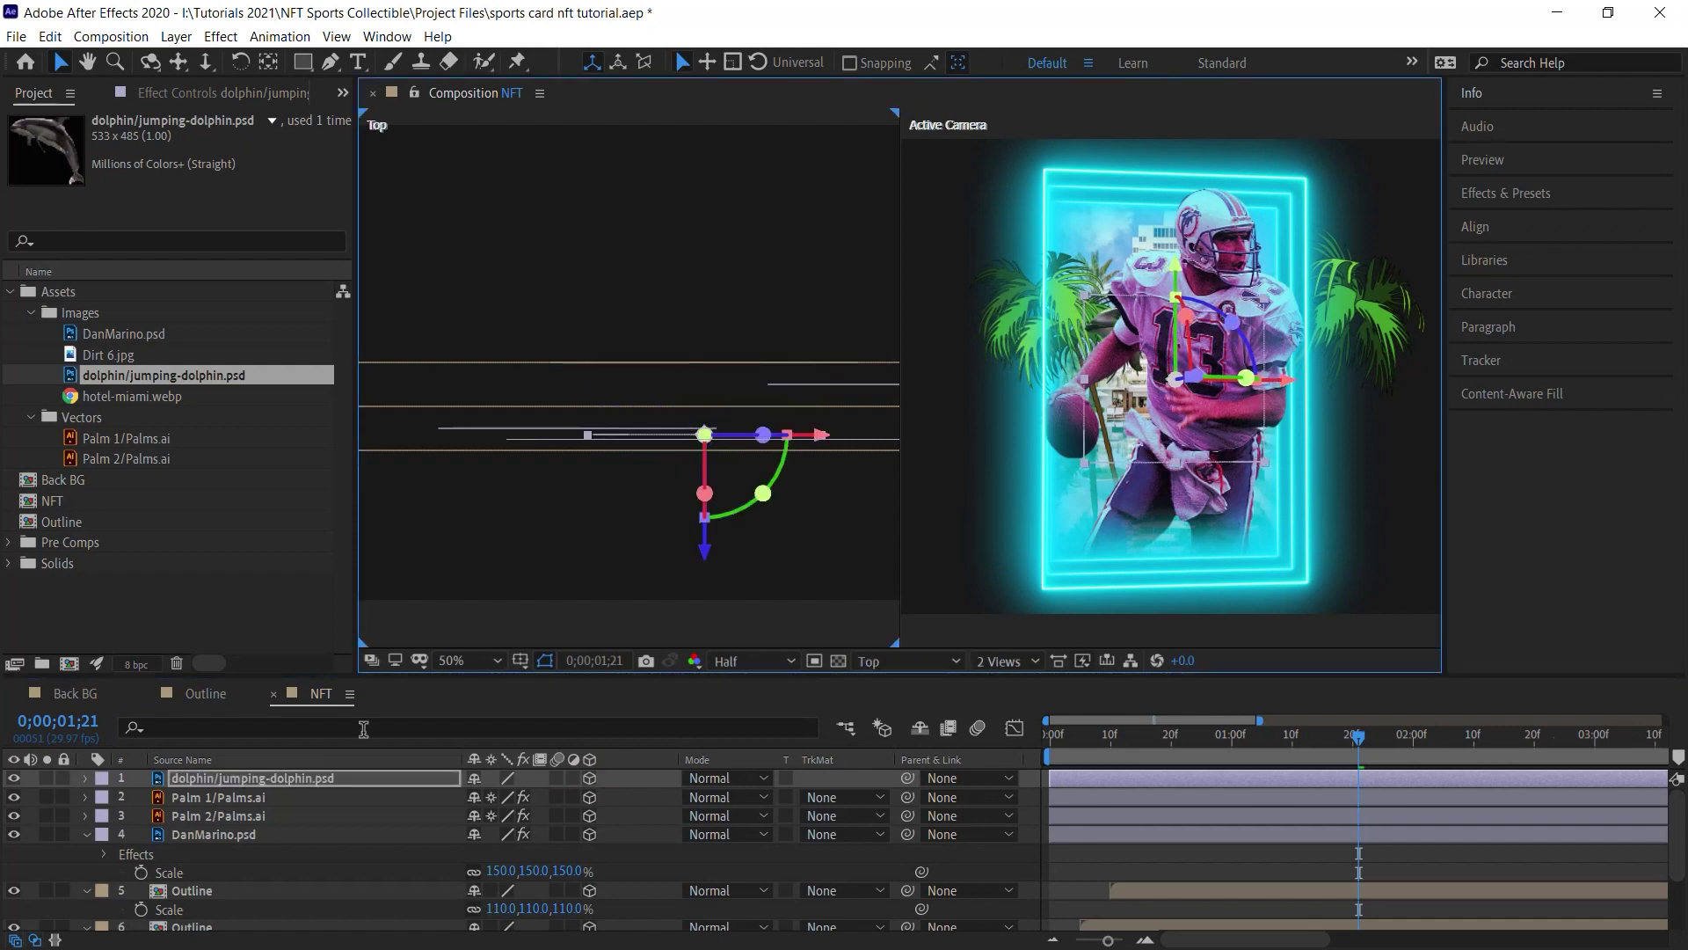
Set the dolphin's Z position to -165 and its scale to 150%.
key("p")
left_click(552, 796)
type("-165")
key("Return")
key("s")
left_click(497, 796)
type("150")
key("Return")
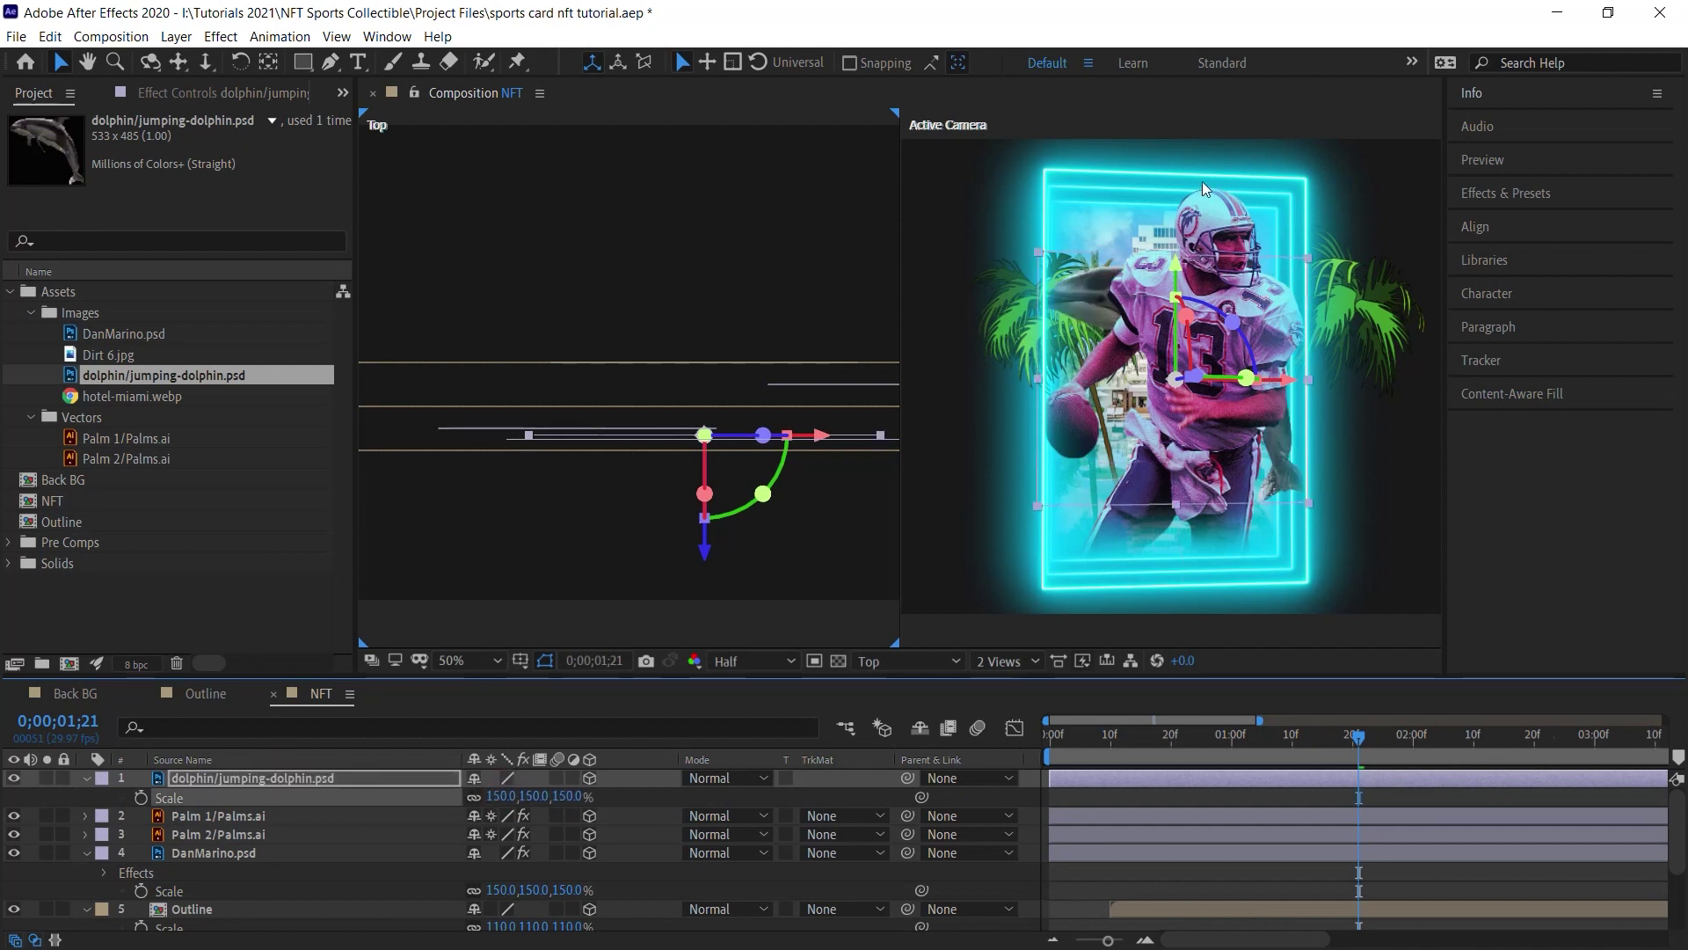
Move the dolphin up toward the card's left edge and turn it 22° on Y.
left_click_drag(1179, 270, 1201, 283)
left_click_drag(1294, 322, 1218, 337)
left_click(303, 777)
key("r")
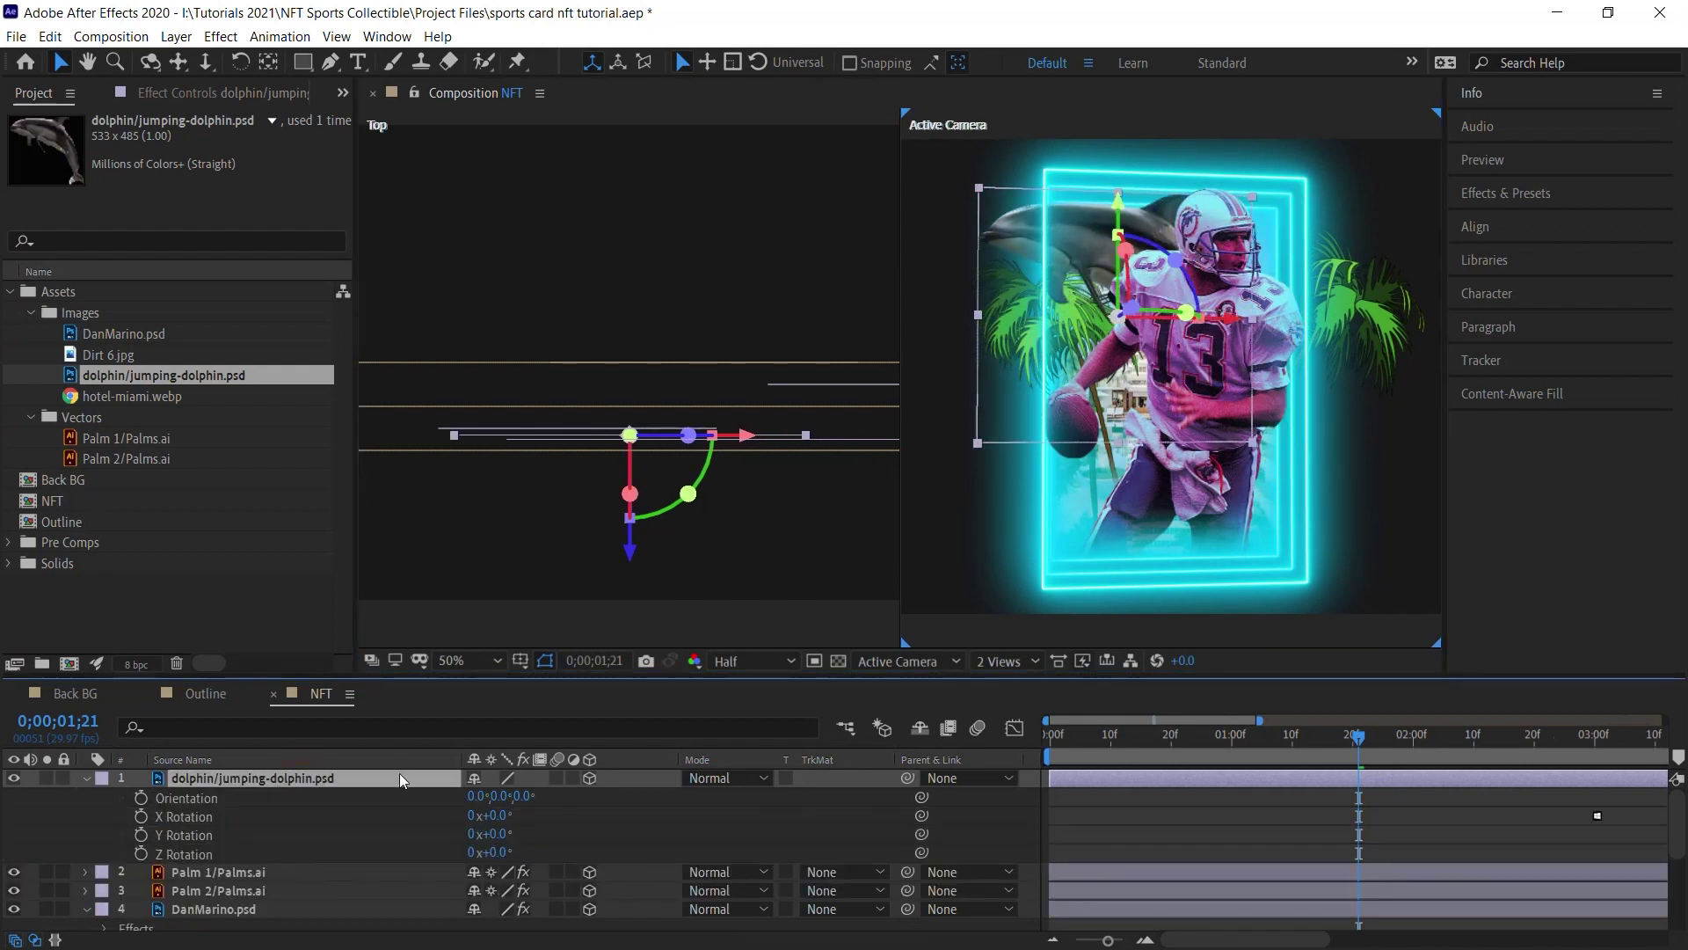
left_click_drag(500, 832, 482, 834)
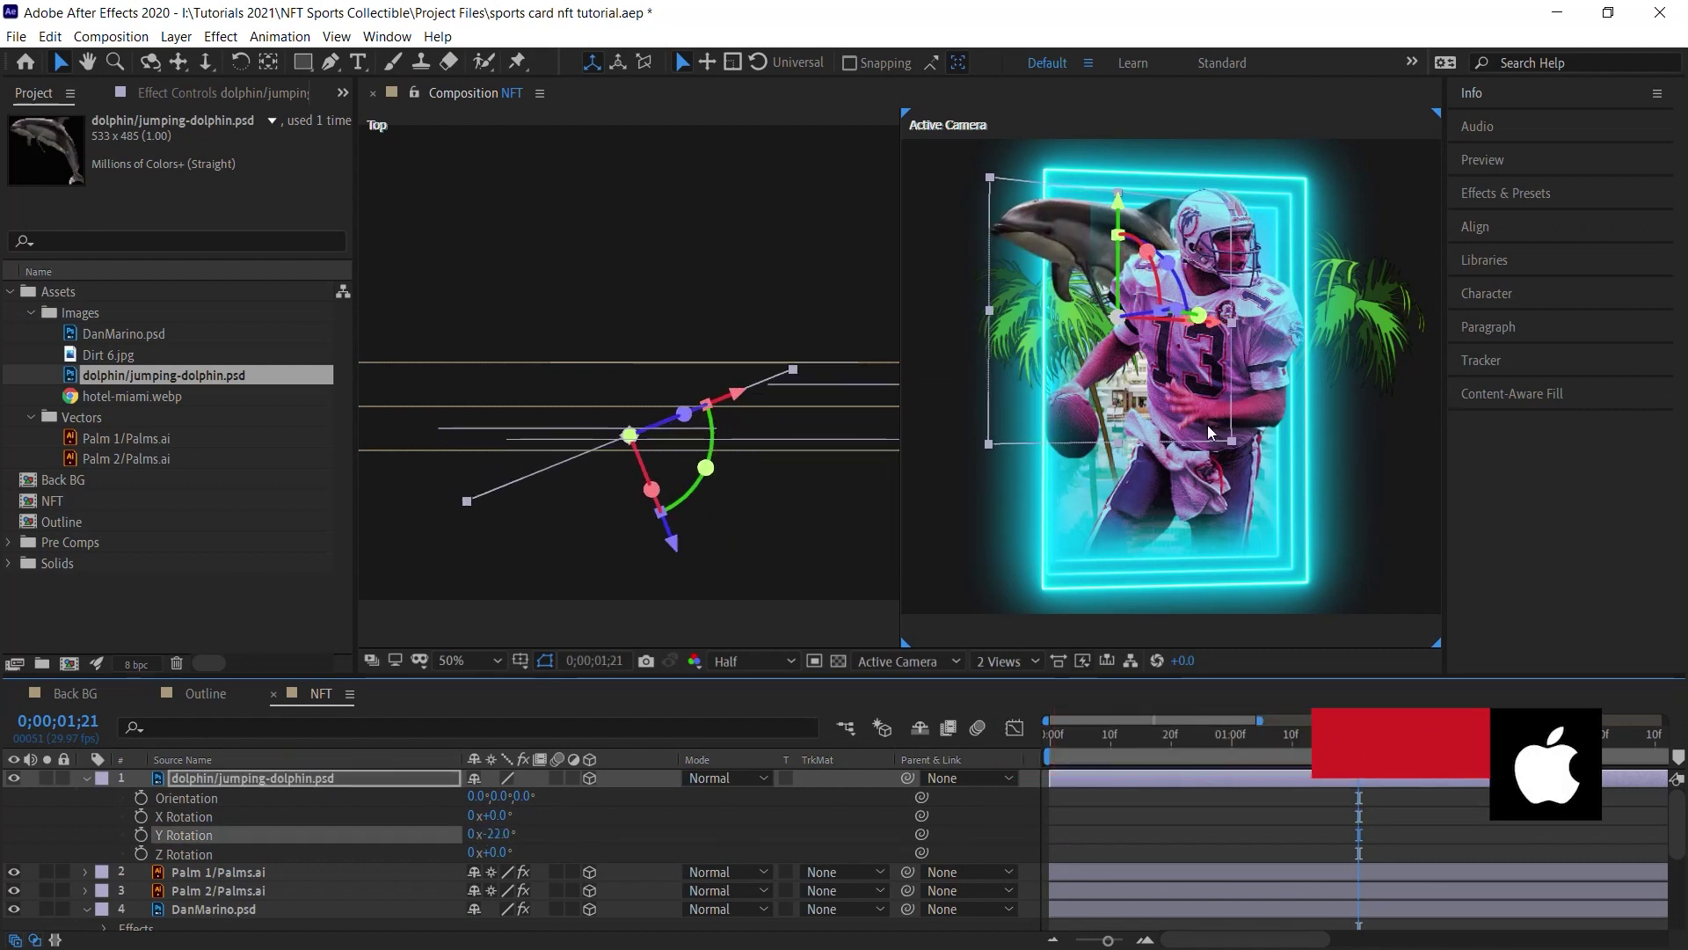
Set the viewer to 1 View at Full resolution.
left_click(1007, 661)
left_click(1011, 708)
scroll(1048, 404, "up", 2)
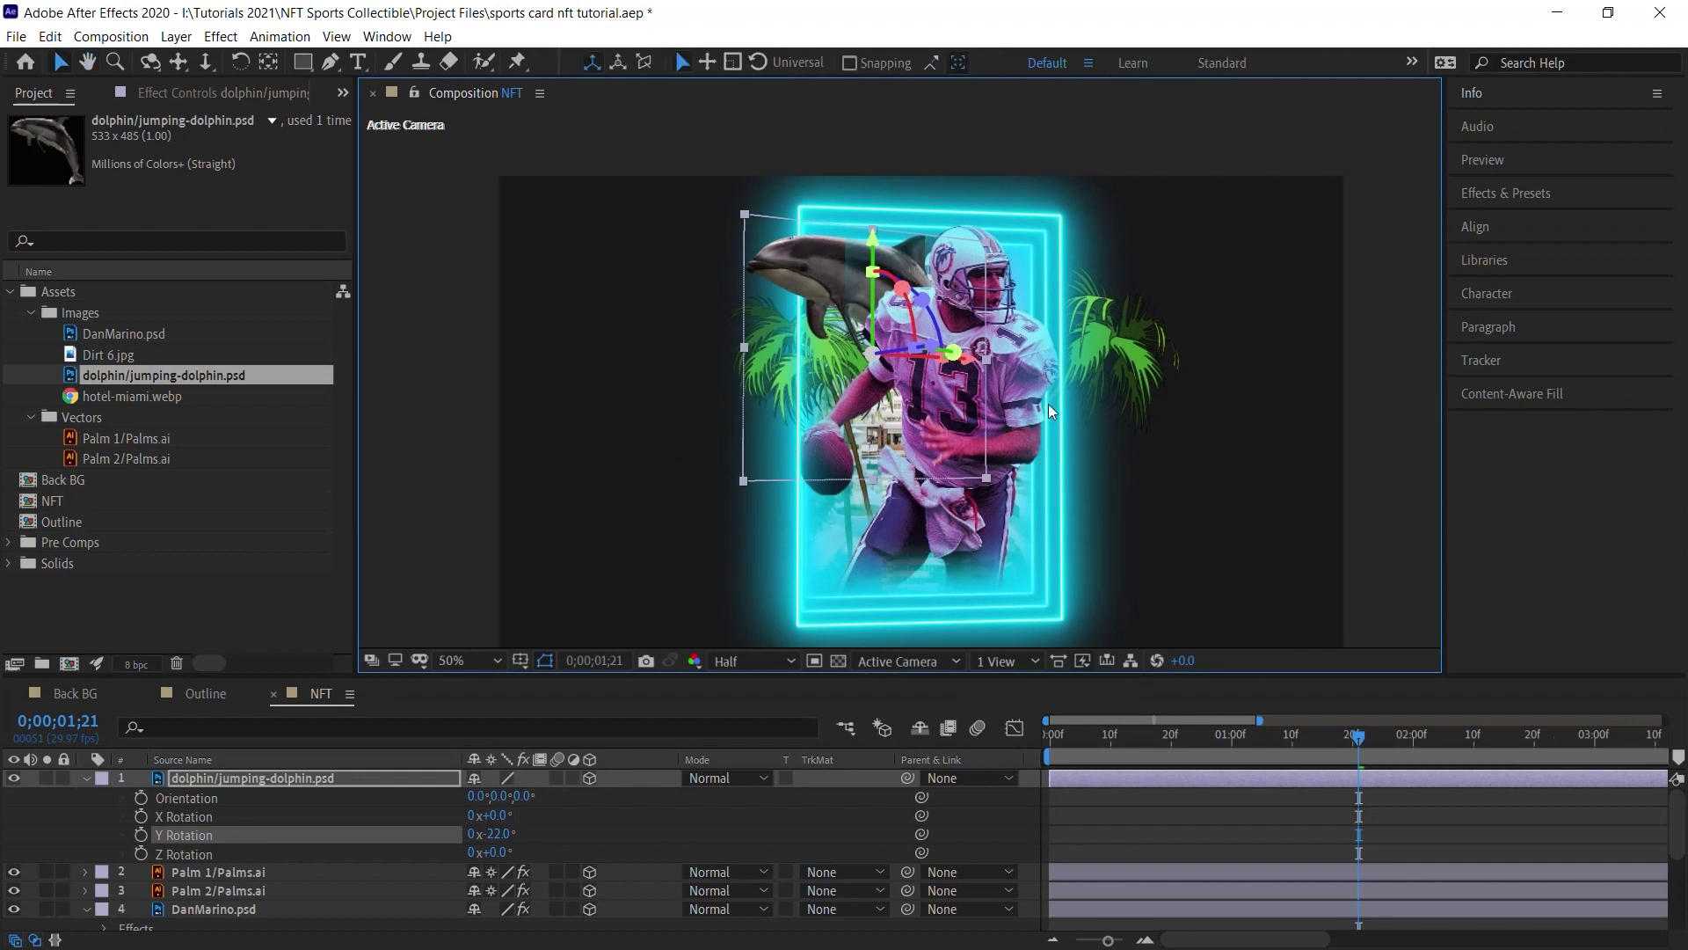
scroll(1048, 404, "down", 2)
scroll(798, 292, "up", 2)
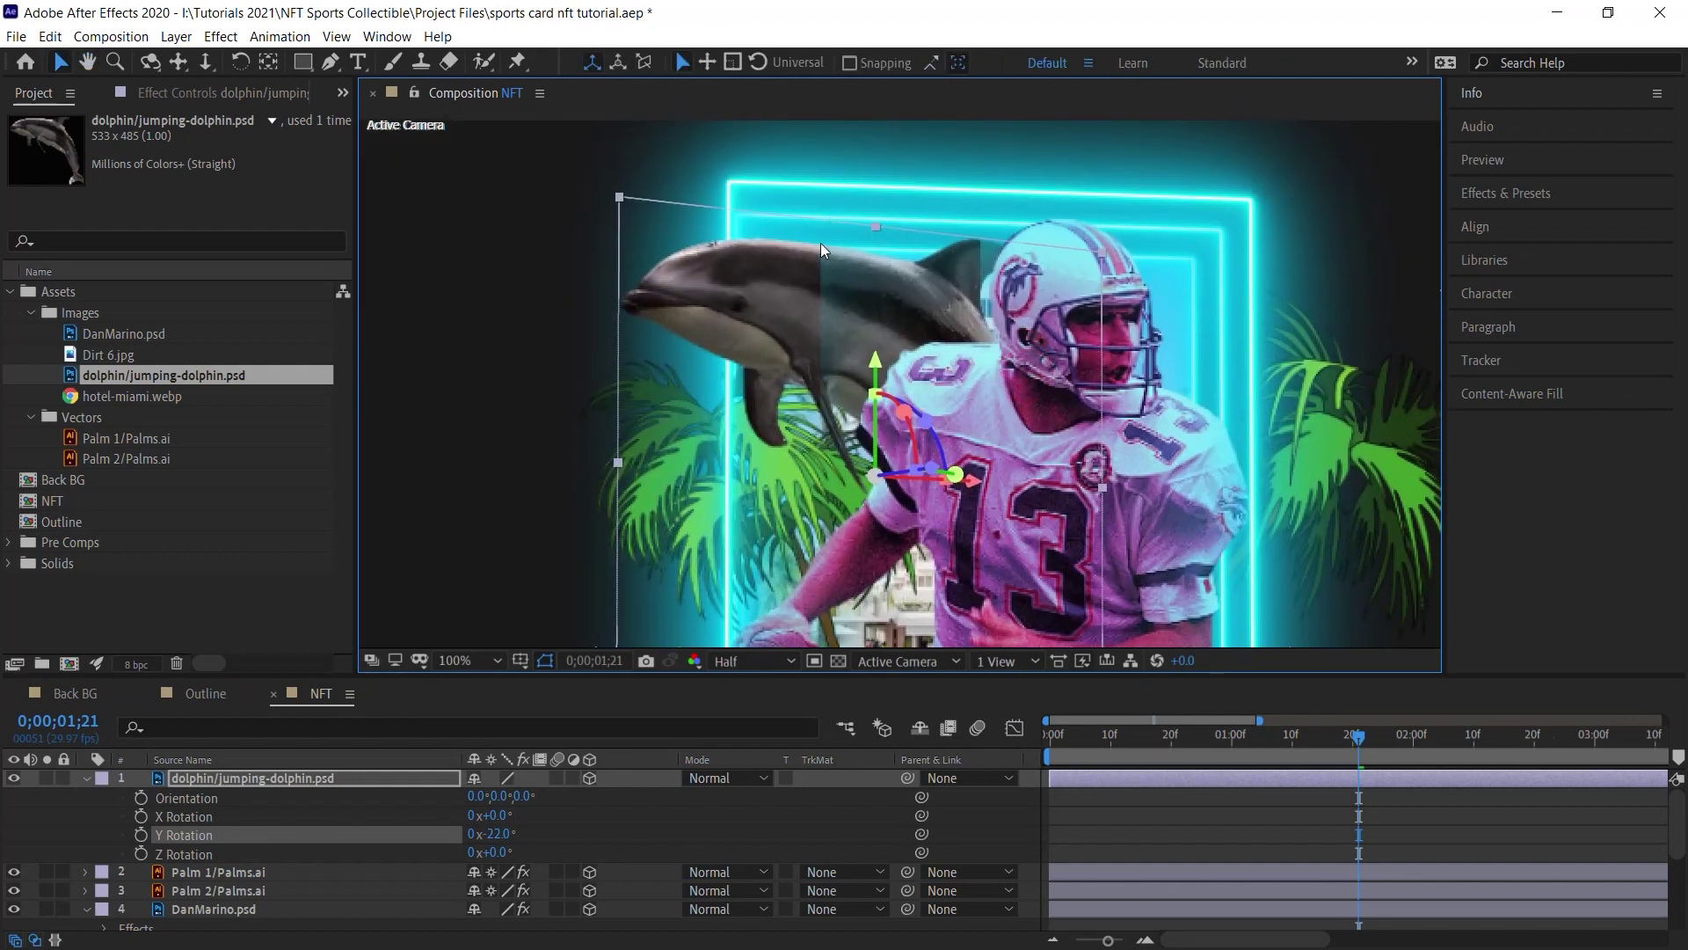
left_click(759, 661)
left_click(749, 714)
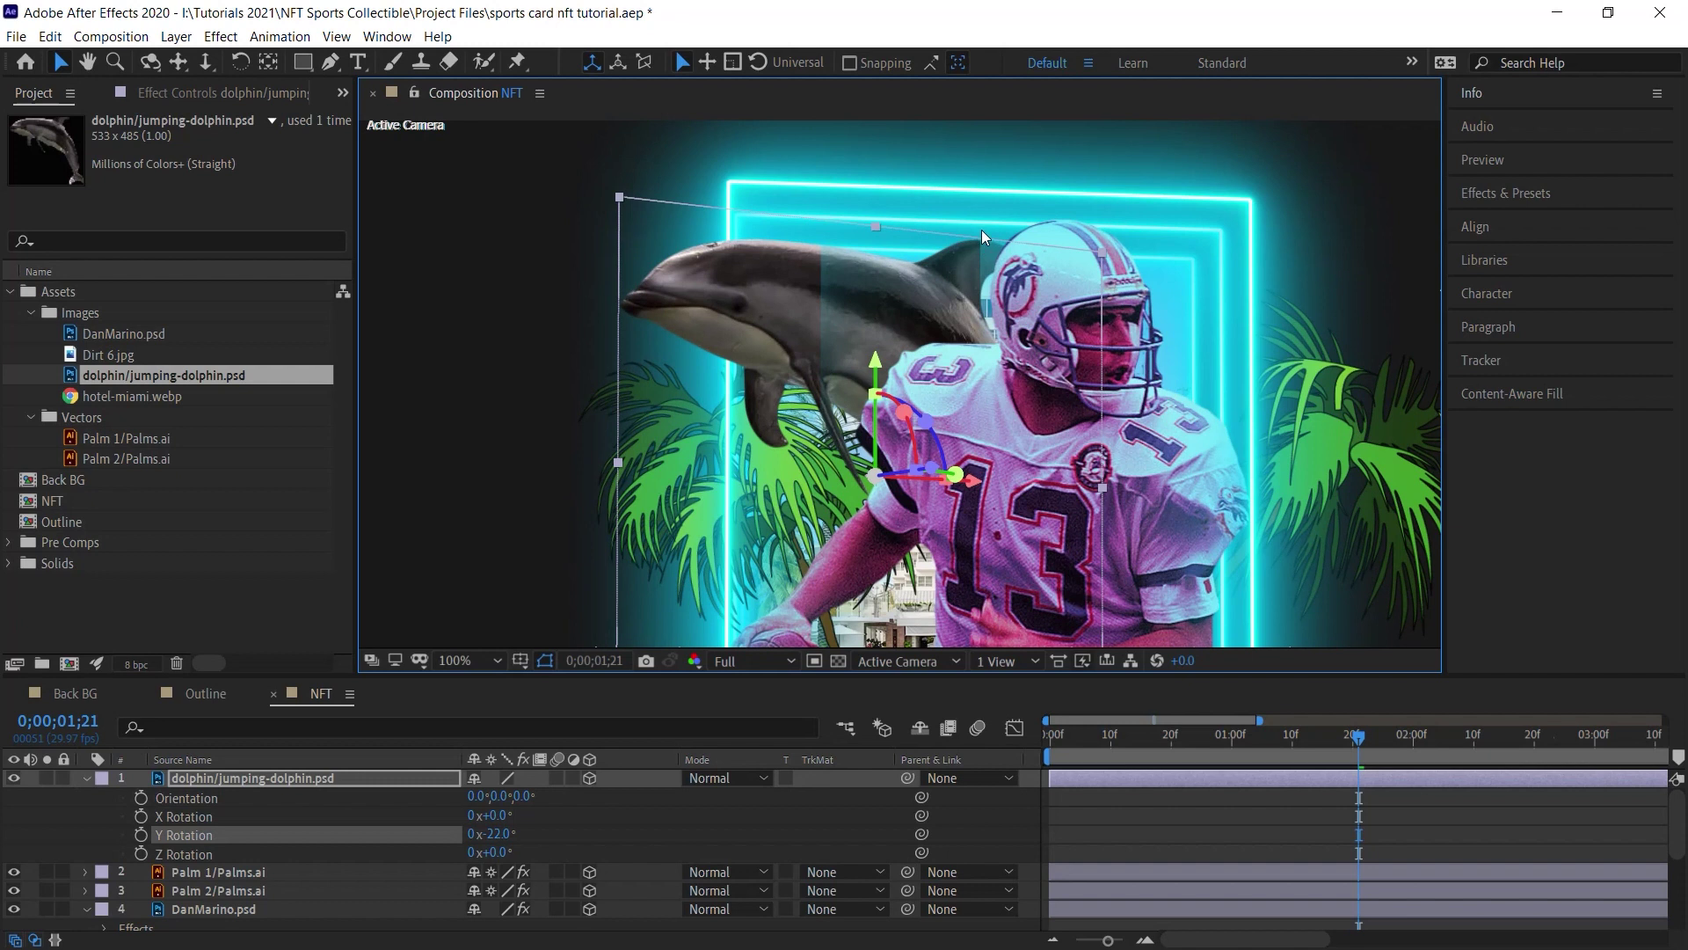
Look at the scene from the Top camera view.
left_click(1005, 667)
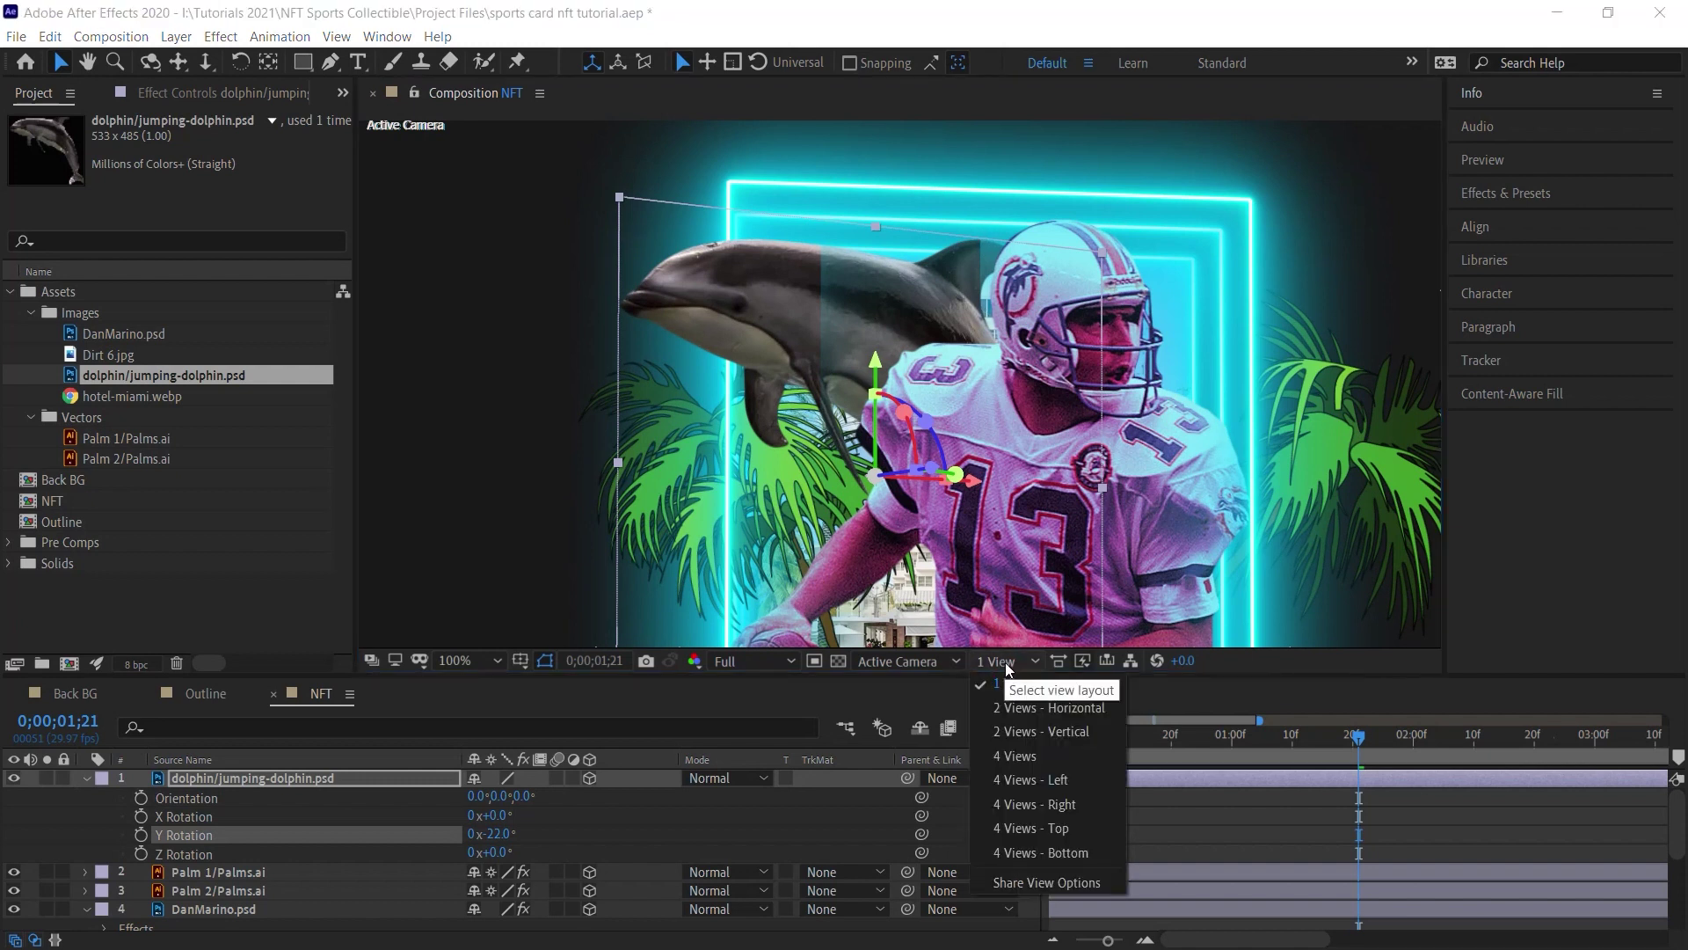
left_click(932, 660)
left_click(920, 767)
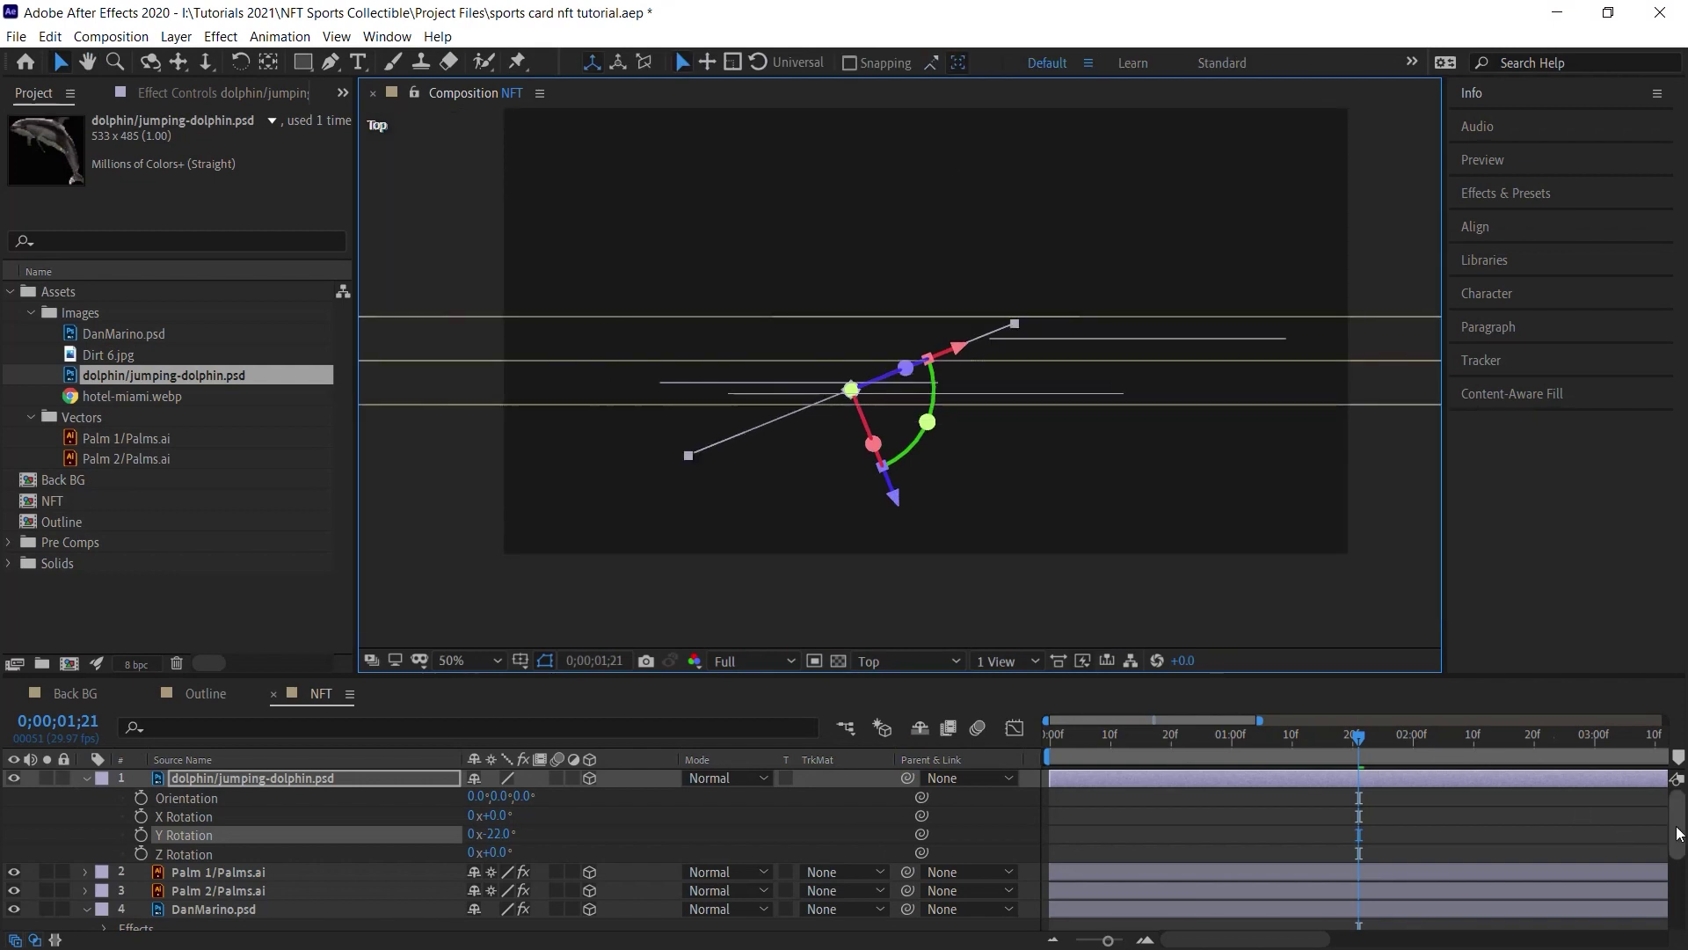
scroll(1679, 834, "down", 5)
Give the three Outline layers the Yellow label colour.
left_click(211, 824)
left_click(209, 890, "shift")
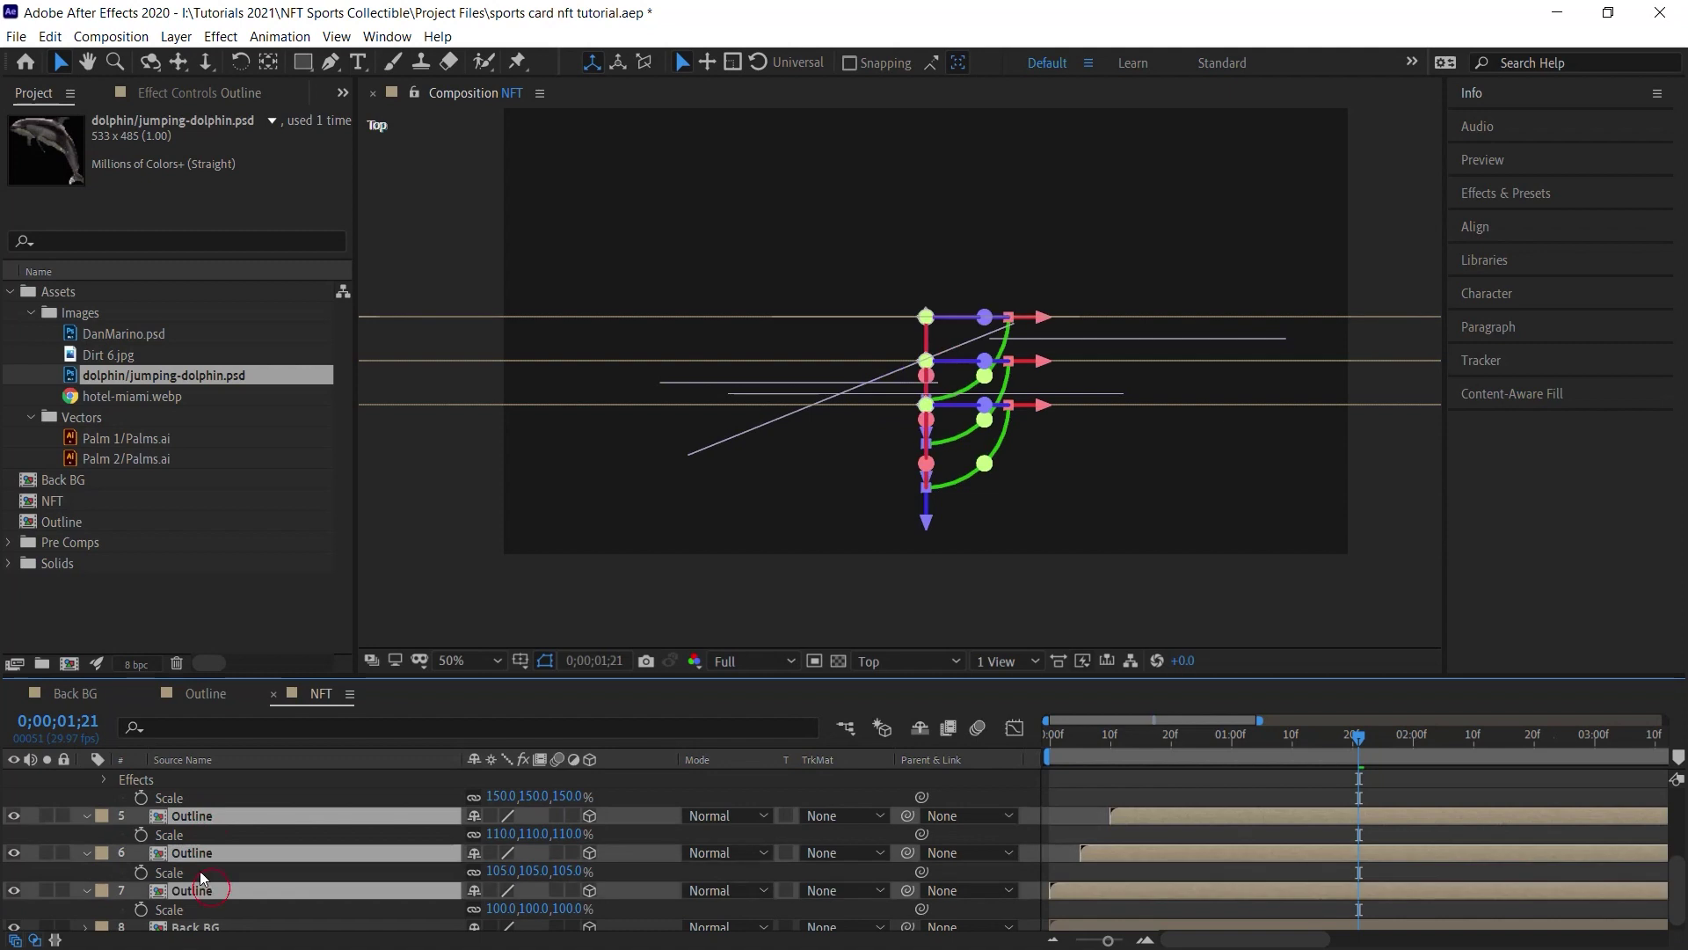
left_click(100, 818)
left_click(178, 515)
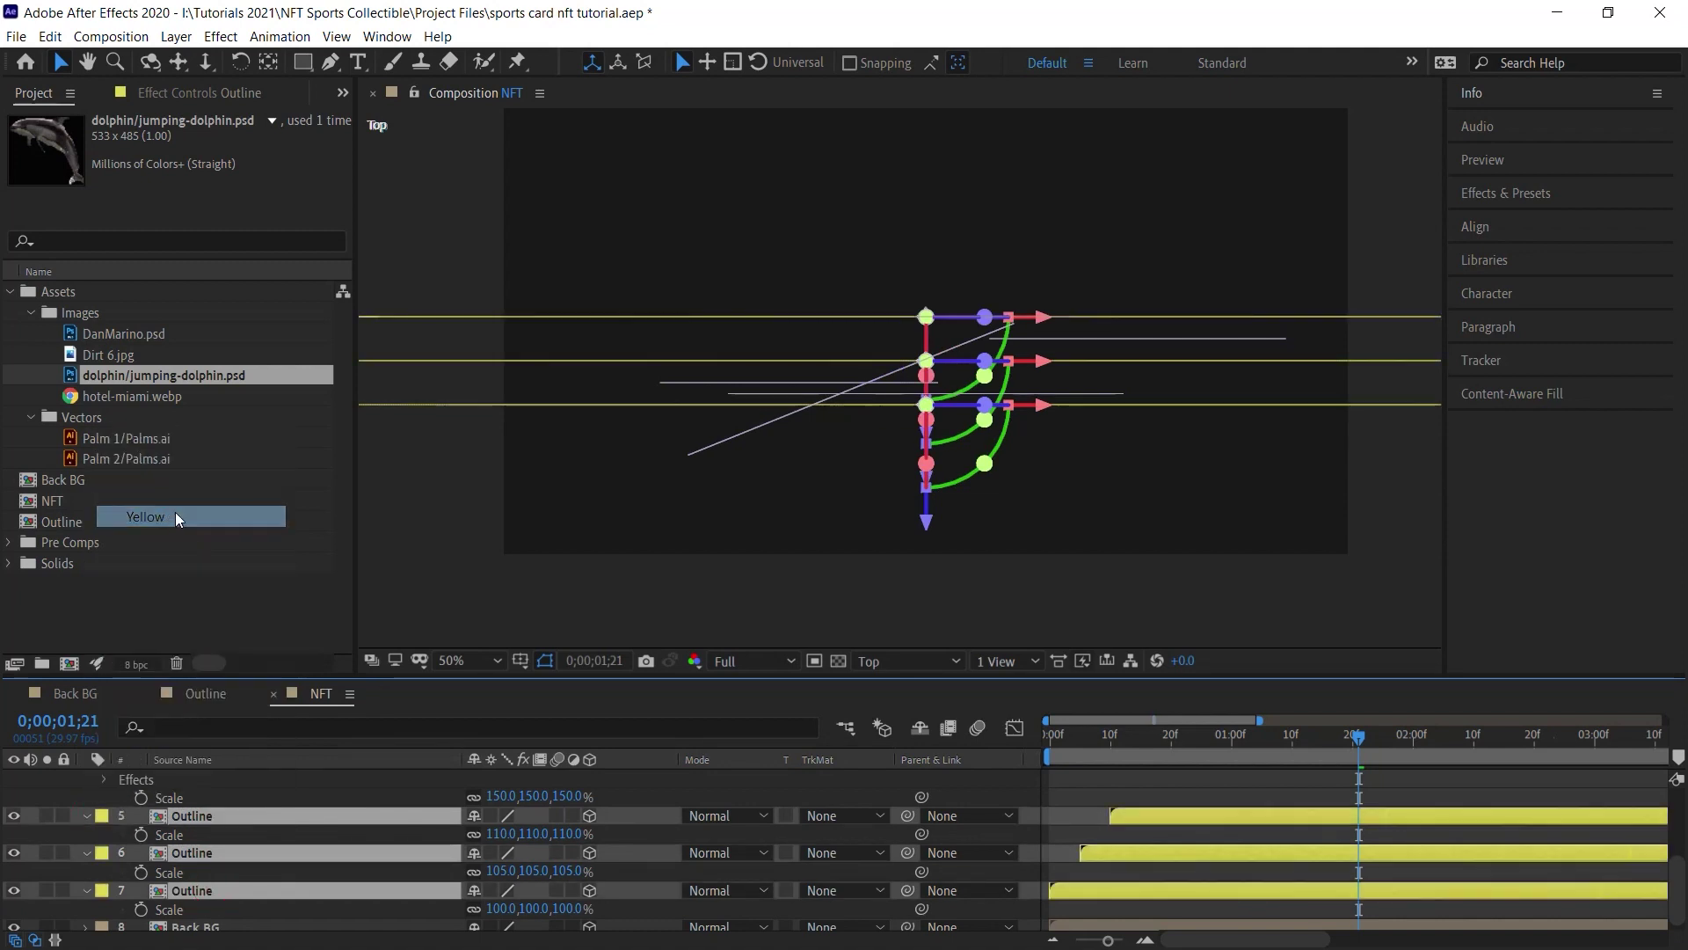
left_click(278, 750)
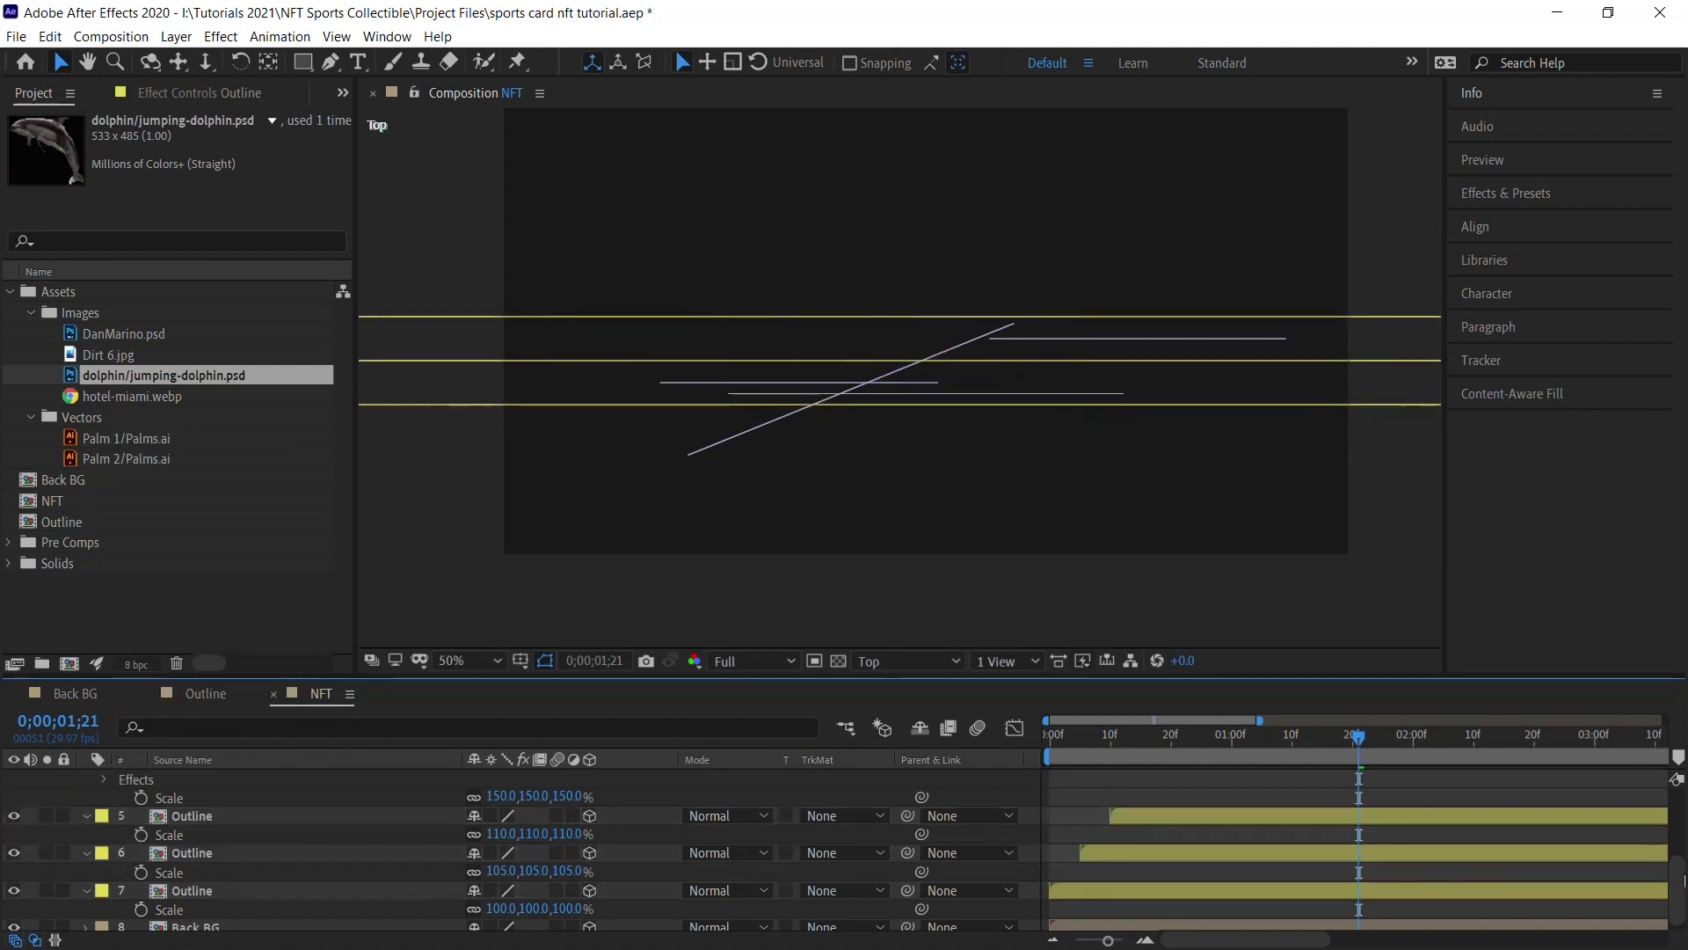
Return the viewer to the Active Camera view and deselect the dolphin.
scroll(274, 786, "up", 5)
left_click(275, 779)
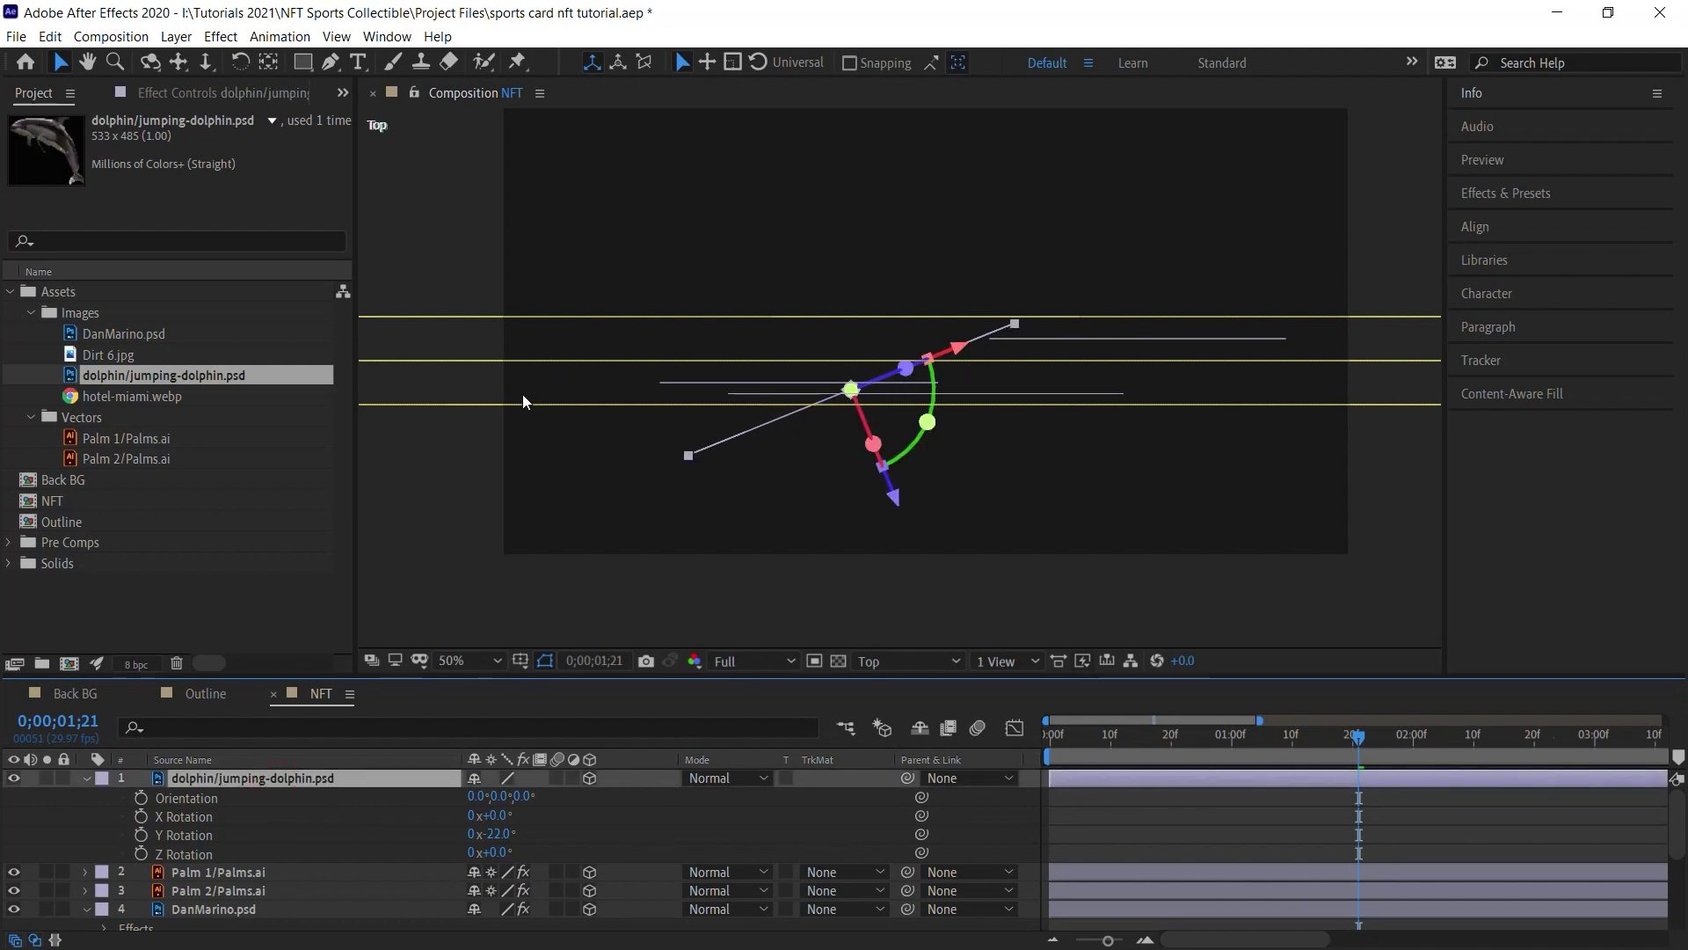
left_click(952, 661)
left_click(919, 683)
key("space")
left_click(1092, 346)
left_click(86, 777)
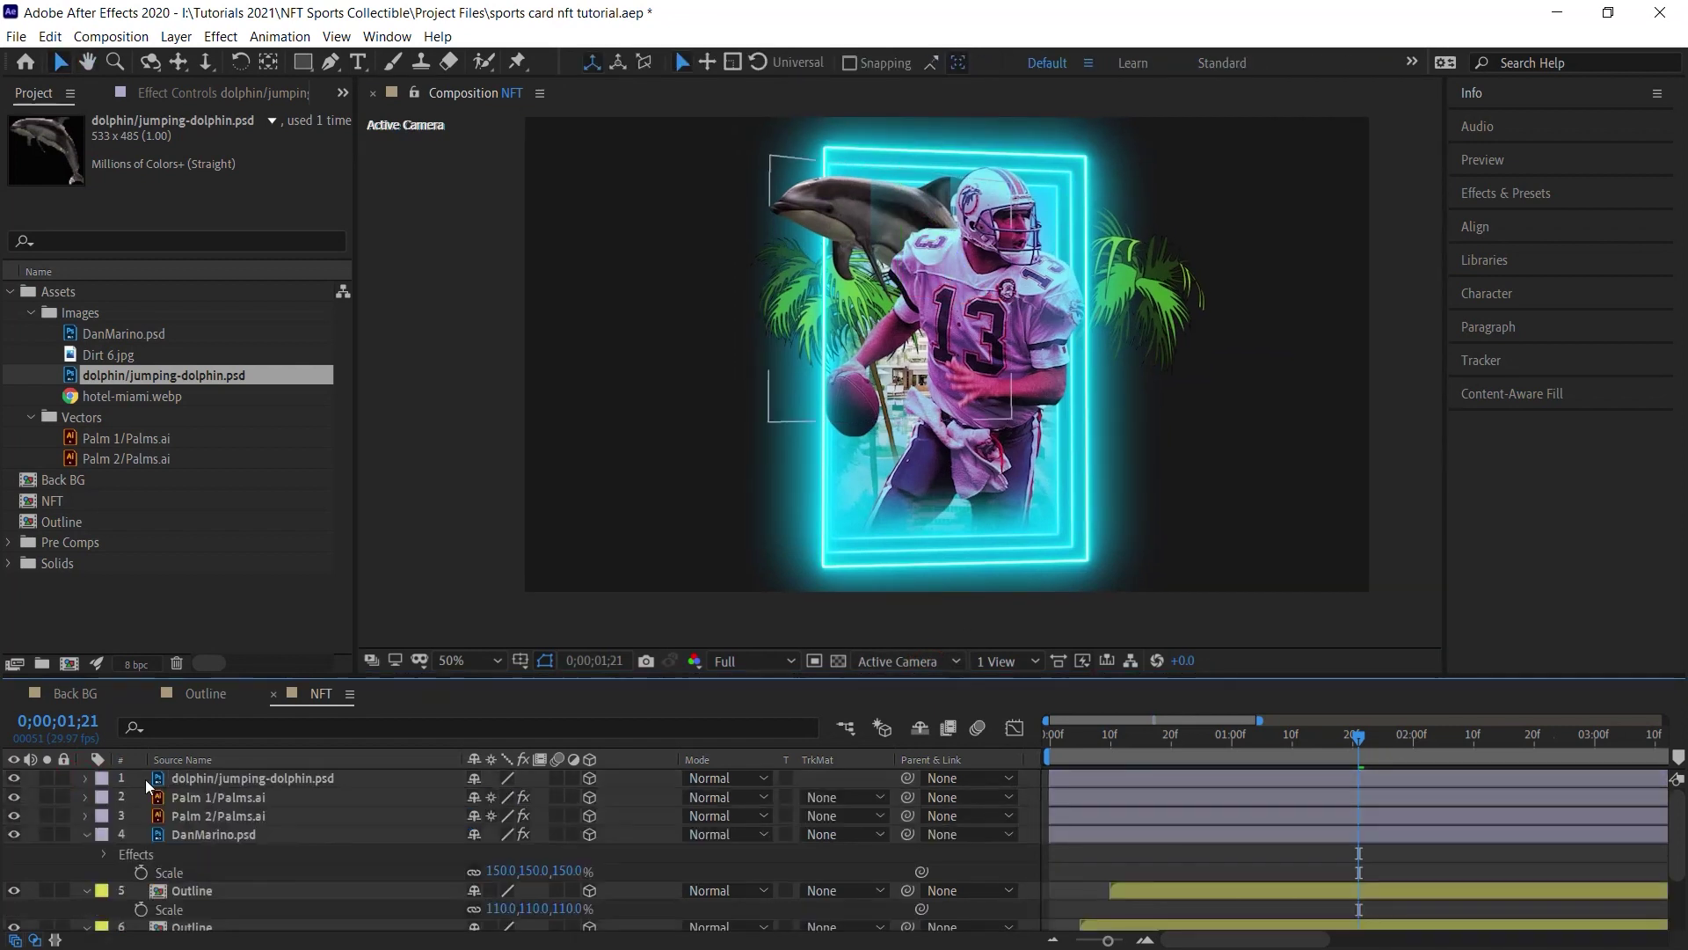
Move DanMarino below the dolphin and push both forward in depth in Top view.
left_click(87, 833)
left_click_drag(200, 833, 219, 781)
left_click(219, 780, "ctrl")
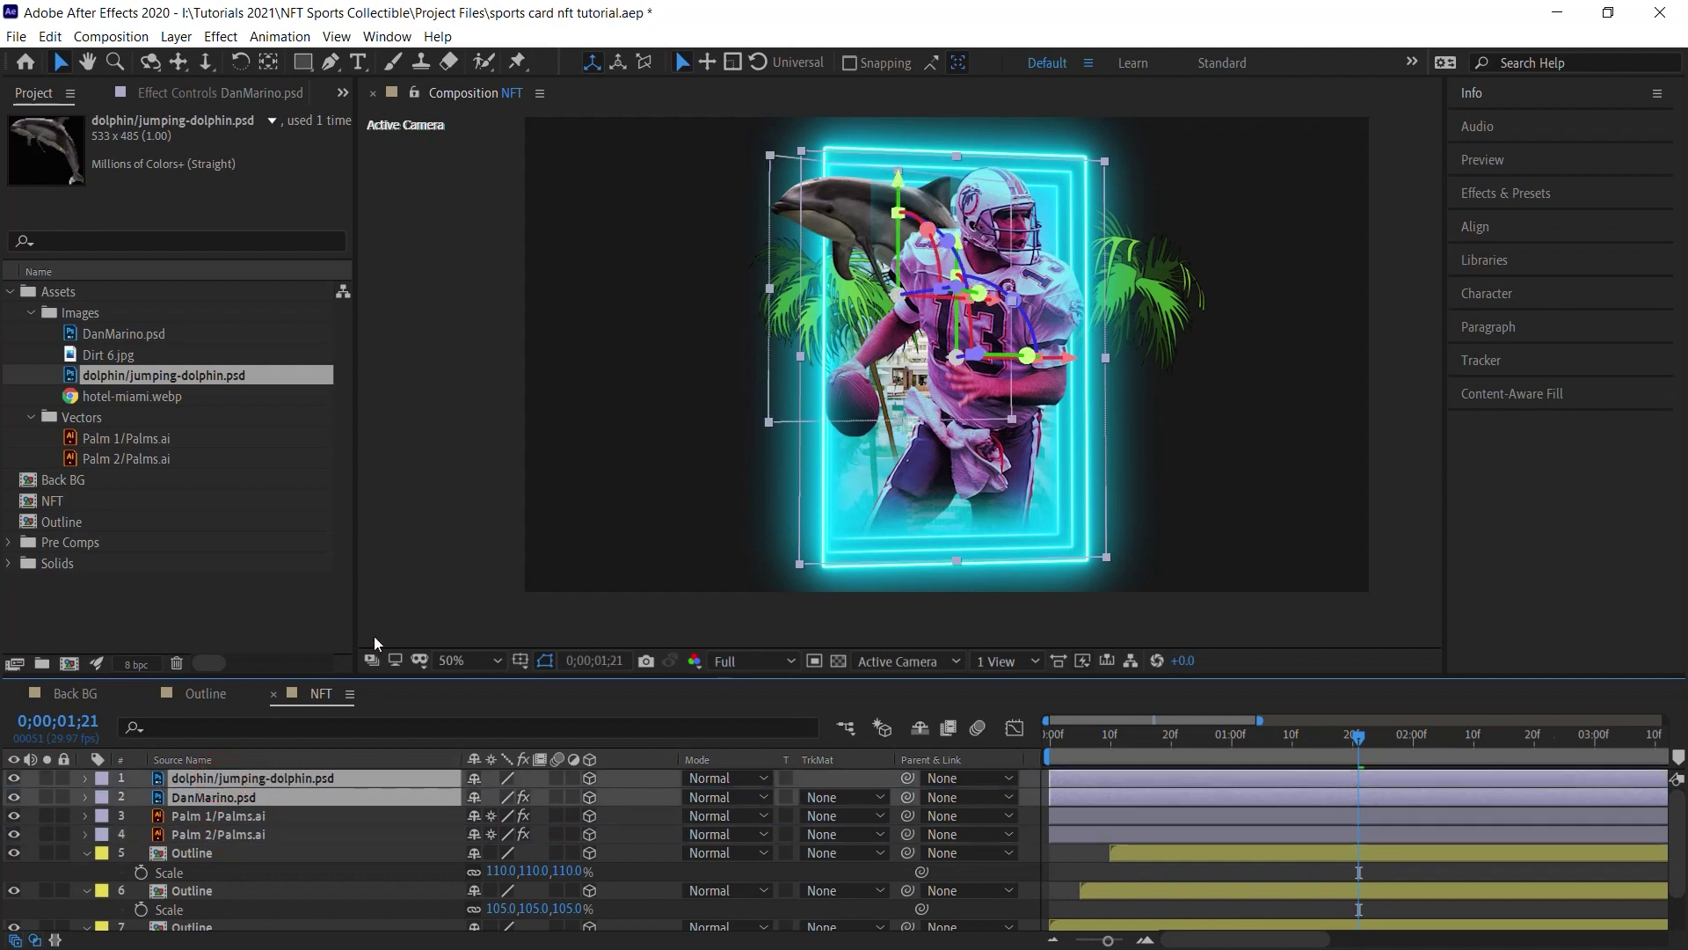
left_click(1002, 661)
left_click(1031, 710)
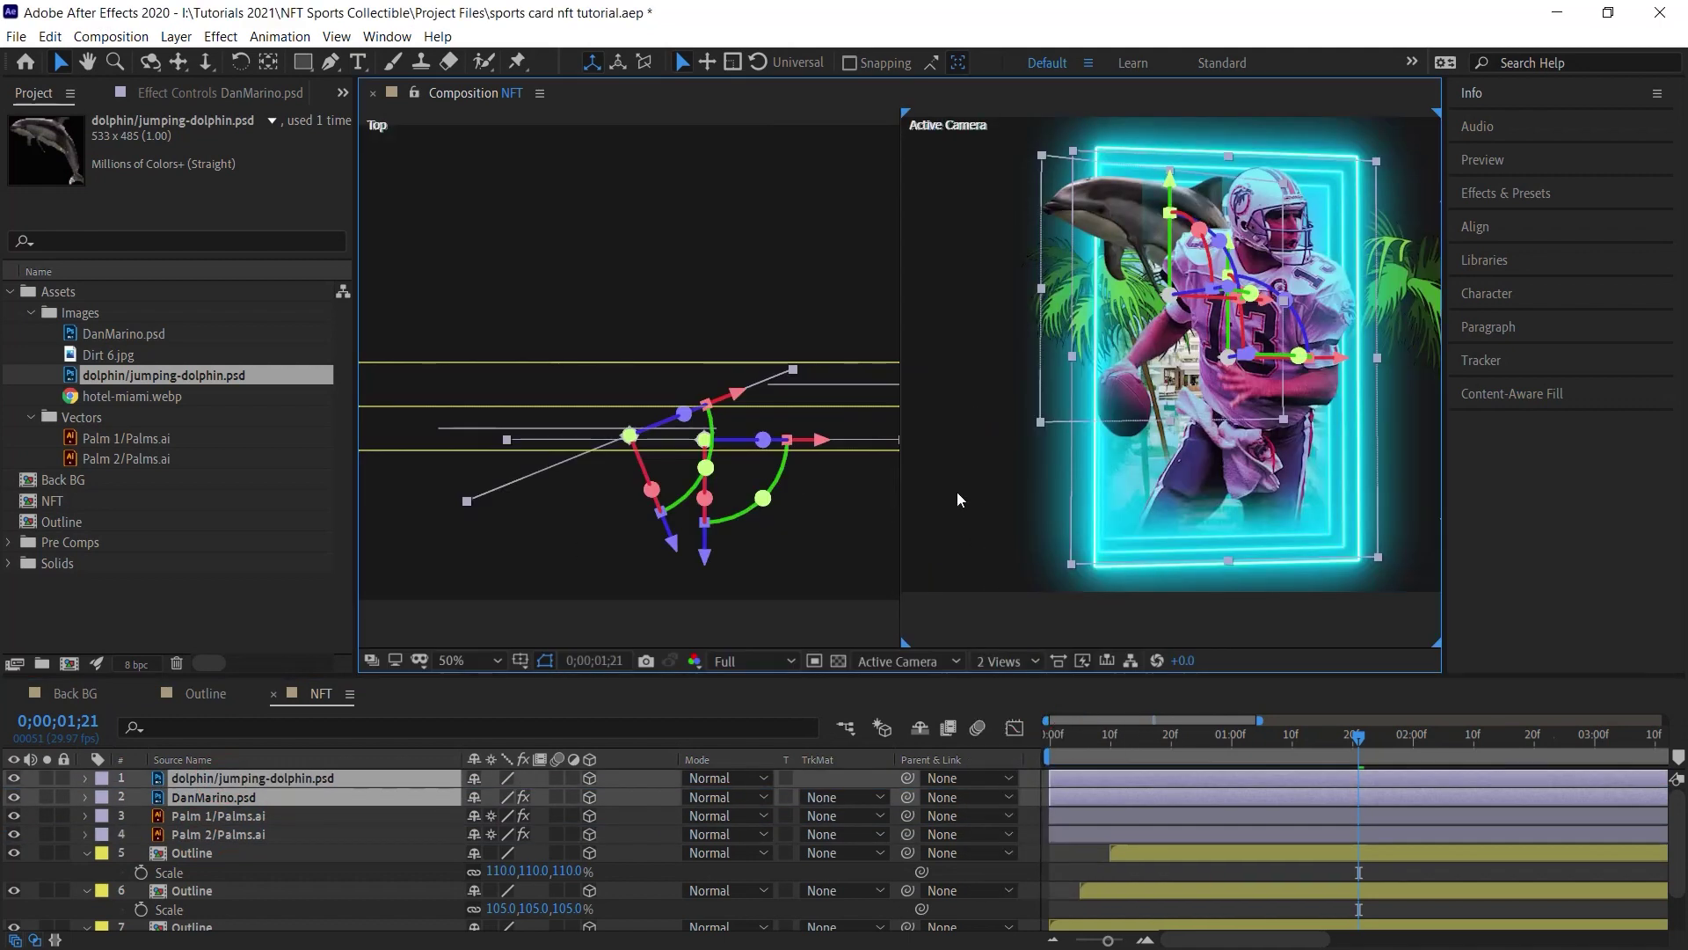
left_click(818, 503)
left_click_drag(704, 549, 696, 580)
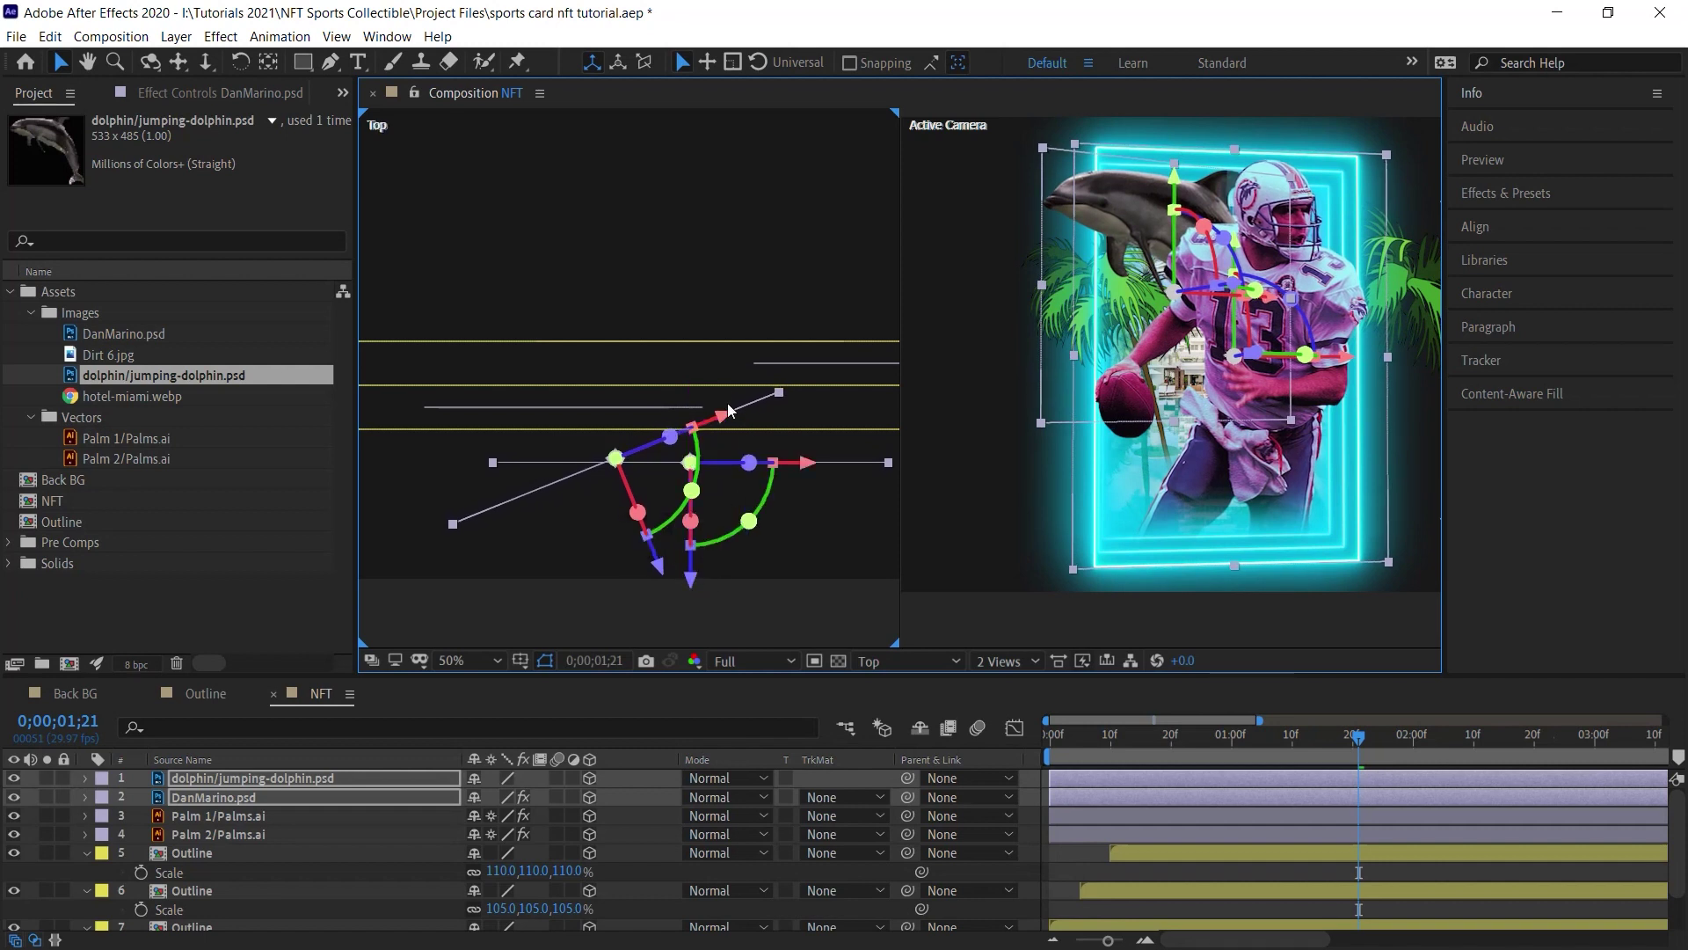
Deselect both layers and go back to a single camera view.
key("F2")
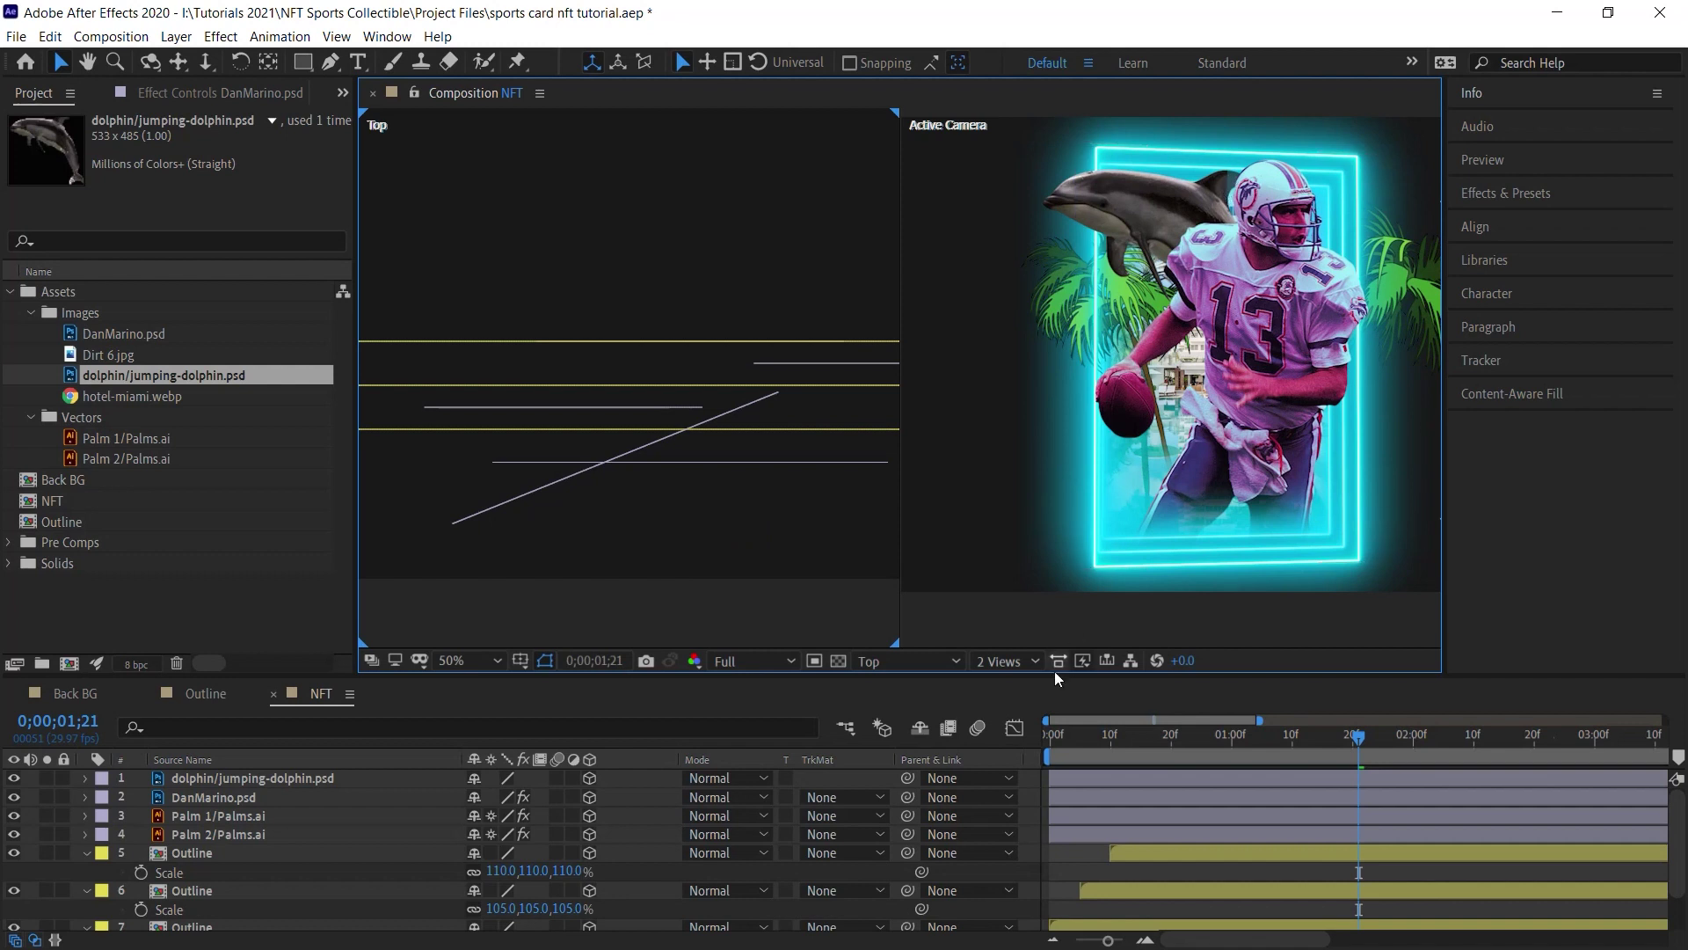
left_click(1006, 661)
left_click(1020, 683)
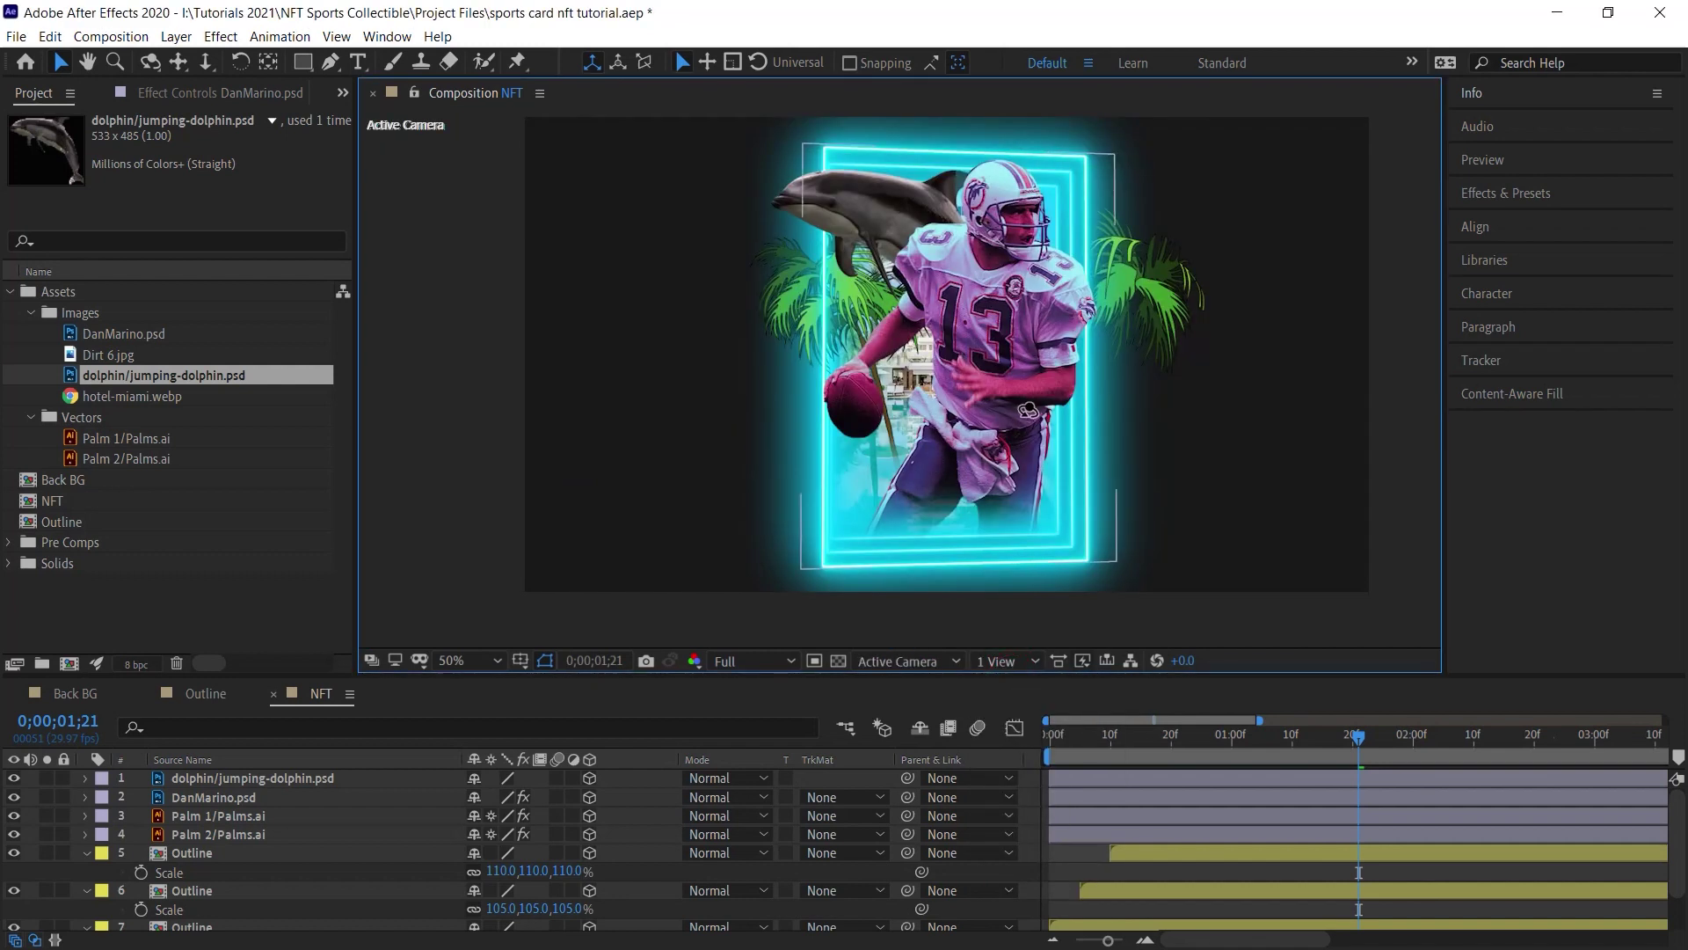
key("c")
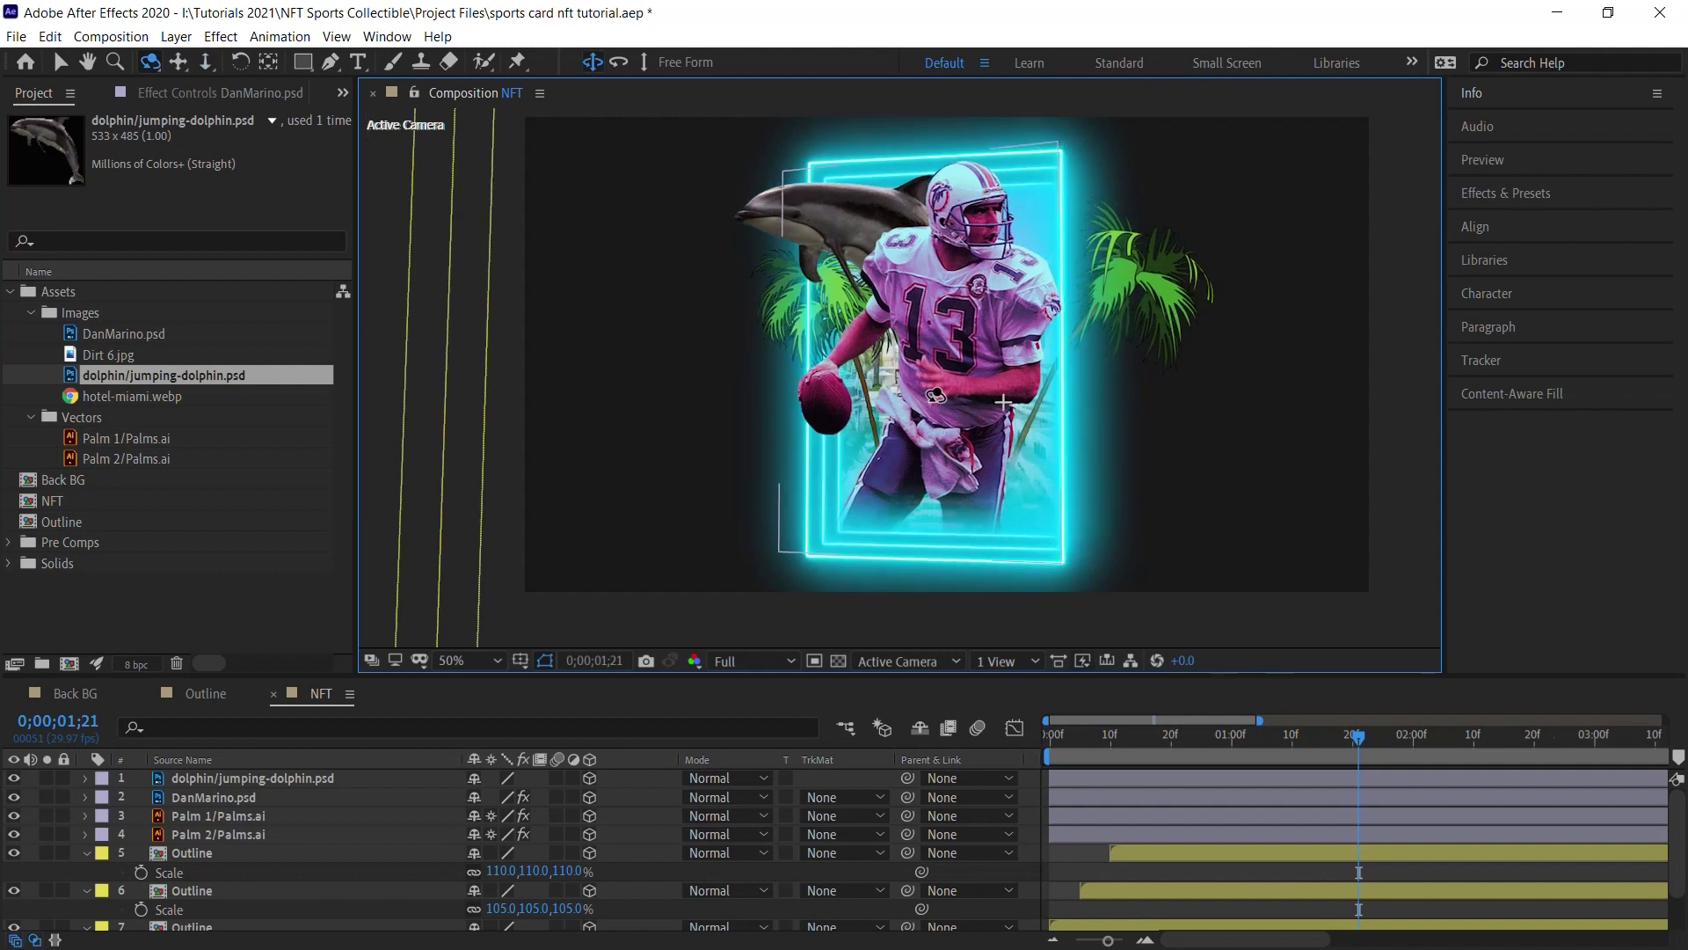